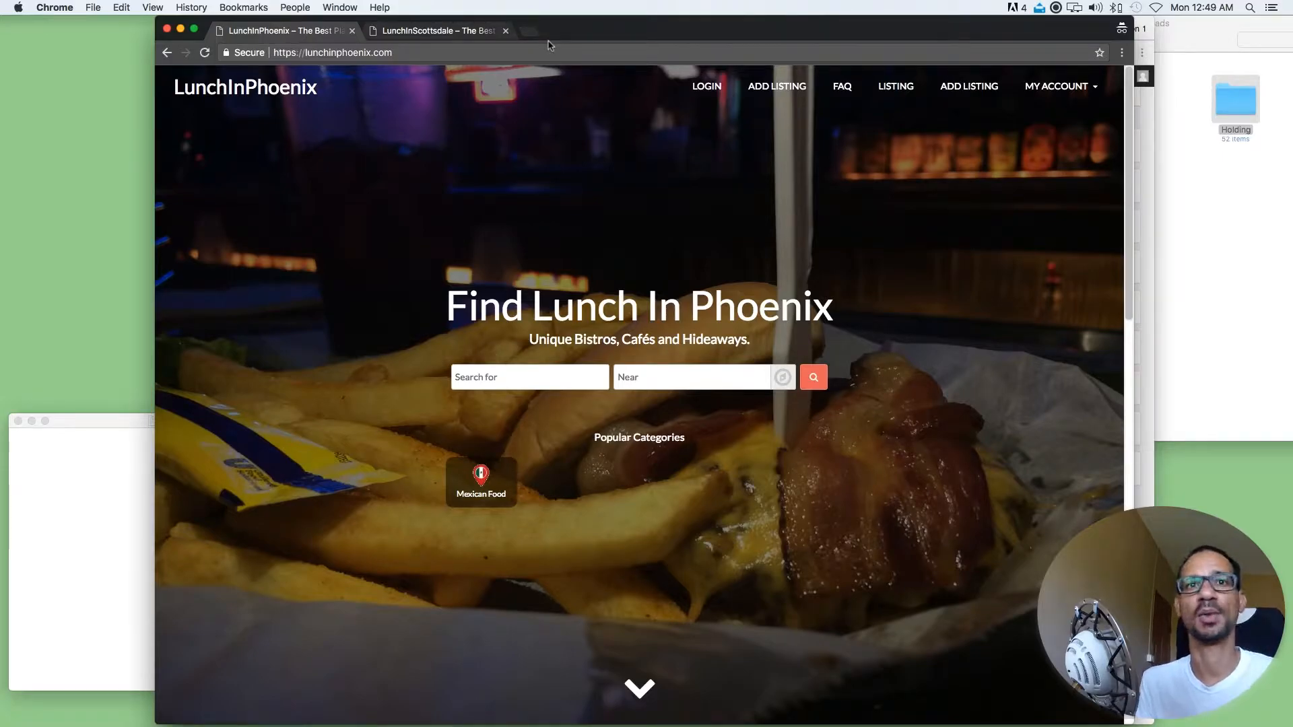
# Compare the LunchInPhoenix and LunchInScottsdale home pages, checking the Scottsdale site's title and main heading
pyautogui.click(307, 39)
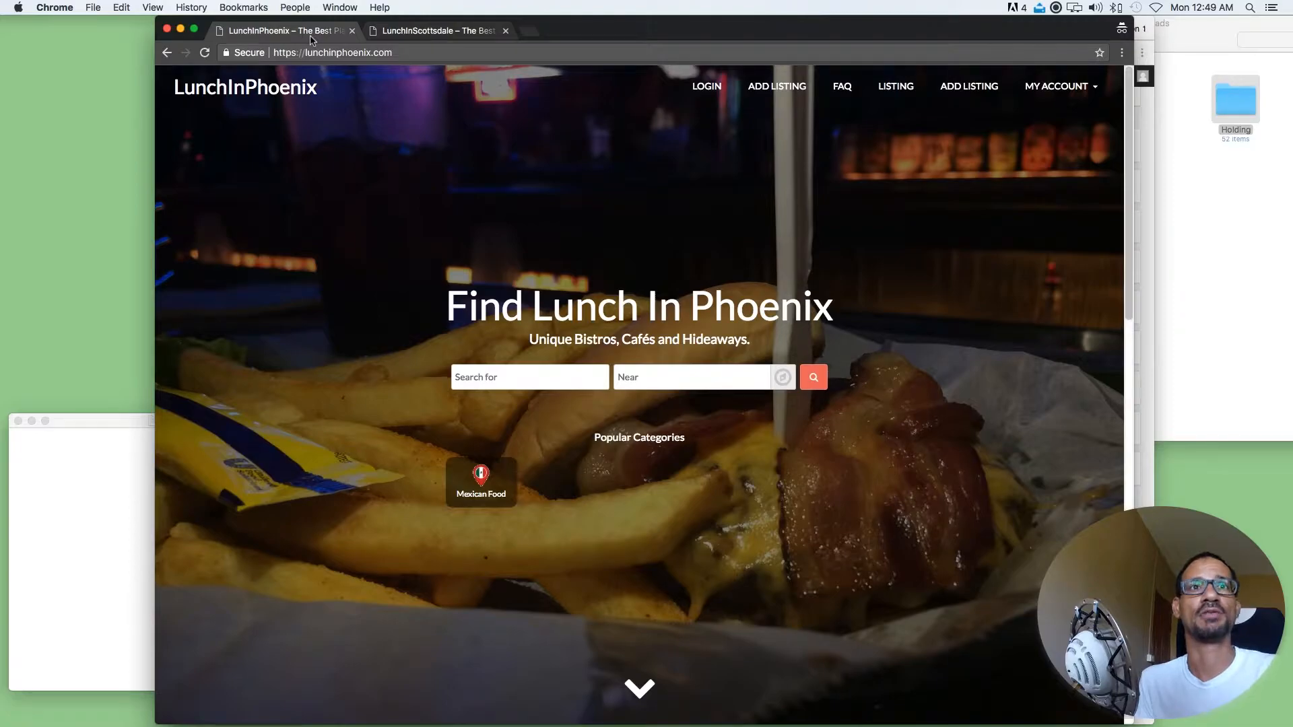
pyautogui.click(409, 33)
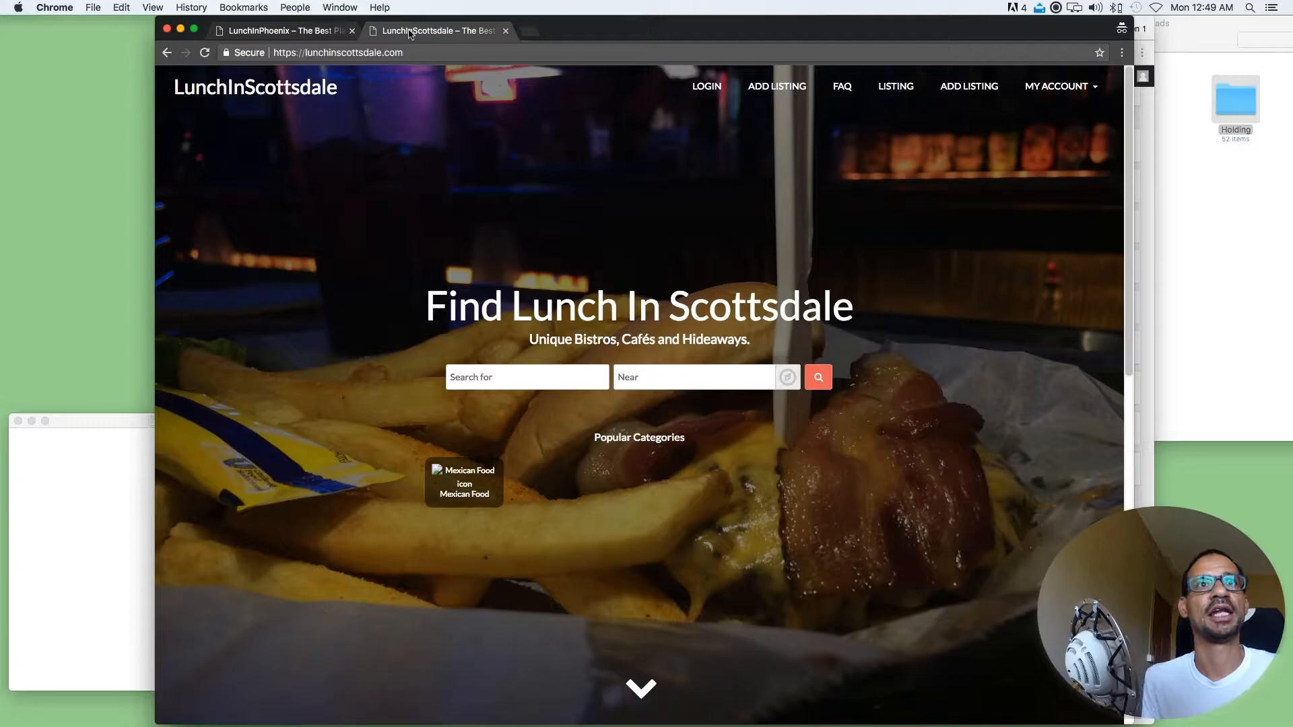
pyautogui.moveTo(345, 90); pyautogui.dragTo(175, 86)
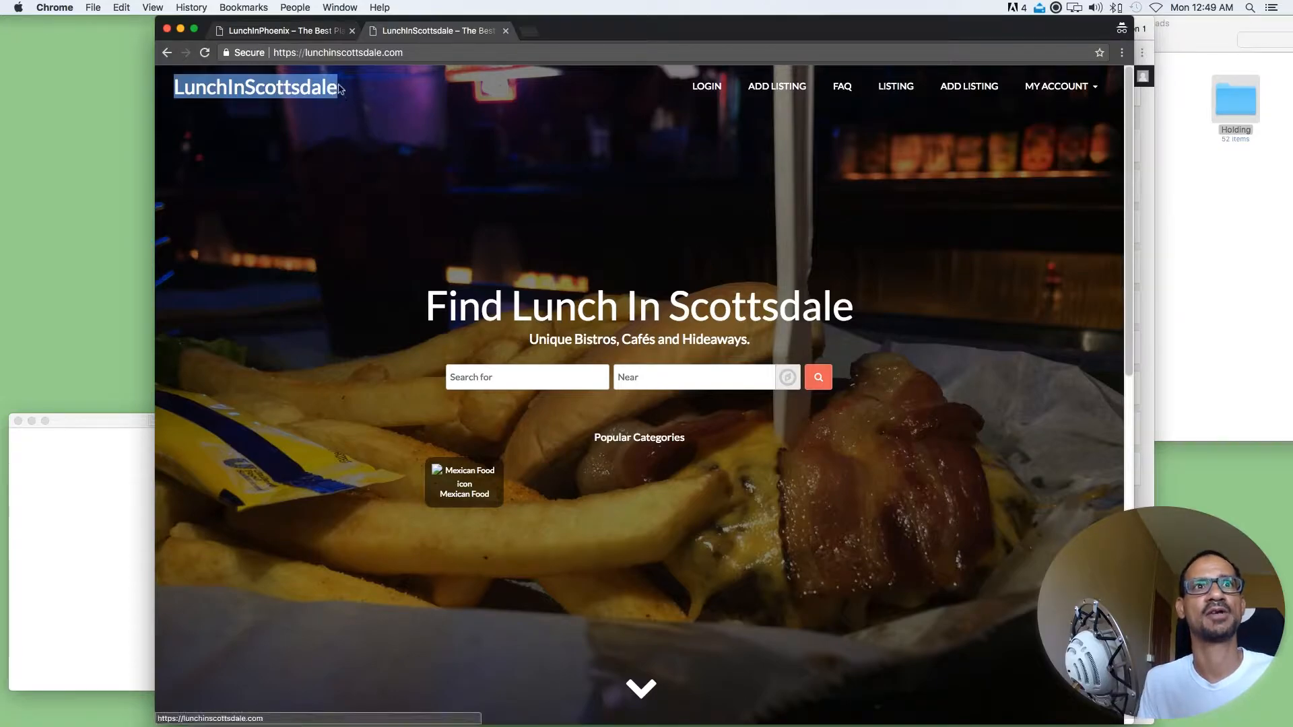
pyautogui.moveTo(855, 308); pyautogui.dragTo(465, 277)
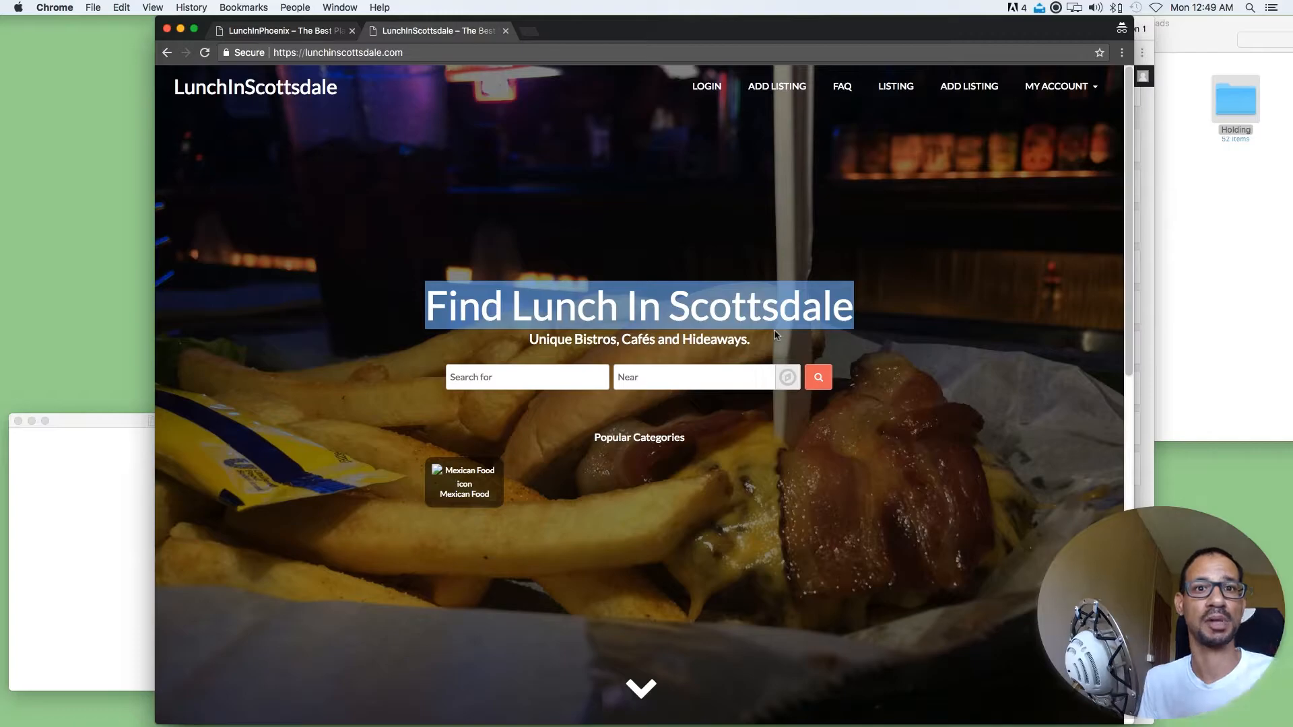
pyautogui.click(463, 430)
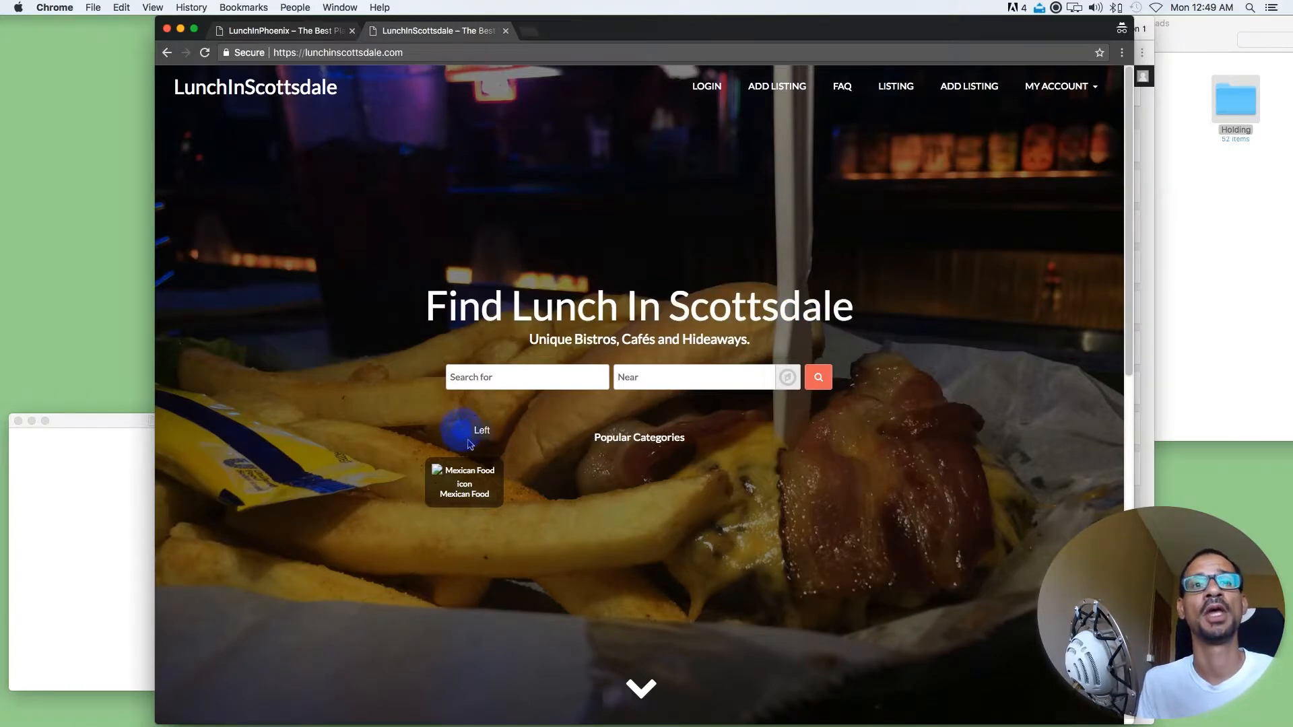
# Examine the LunchInScottsdale home page down to its footer, checking category icons, popular places, listing images and footer links
pyautogui.scroll(-1, 469, 444)
pyautogui.click(527, 438)
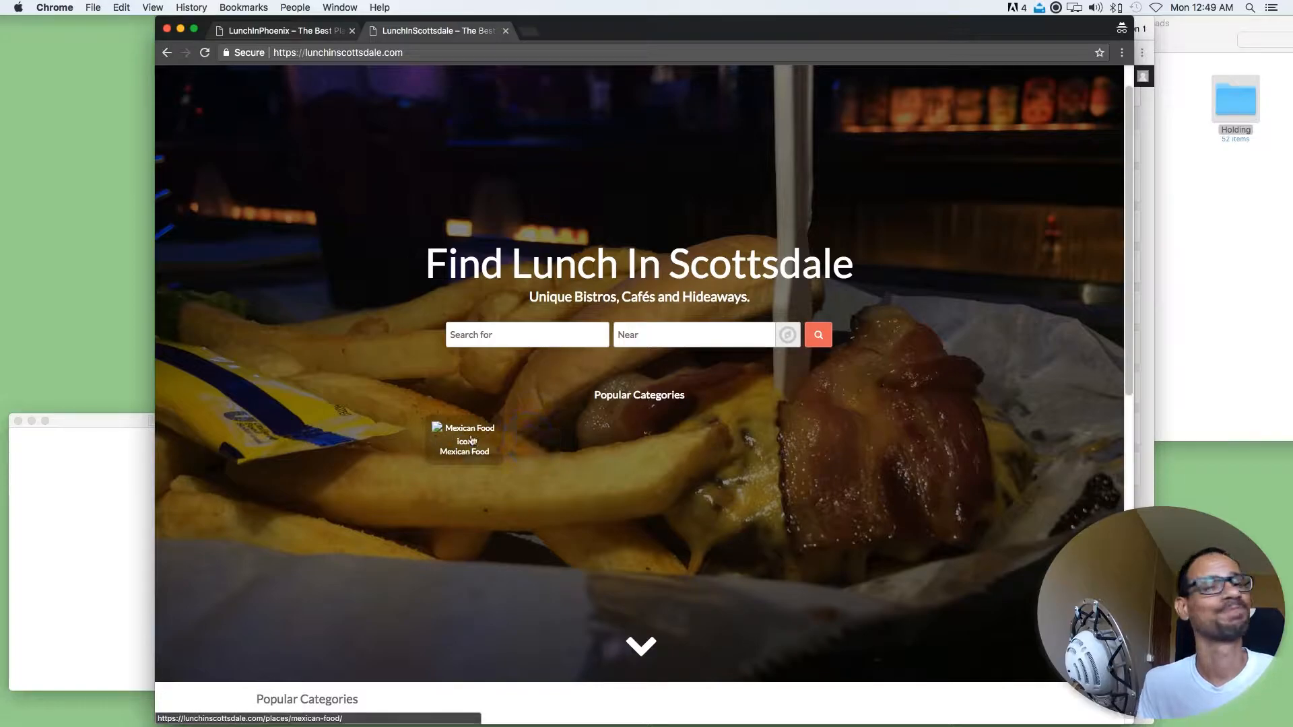
pyautogui.scroll(-8, 472, 439)
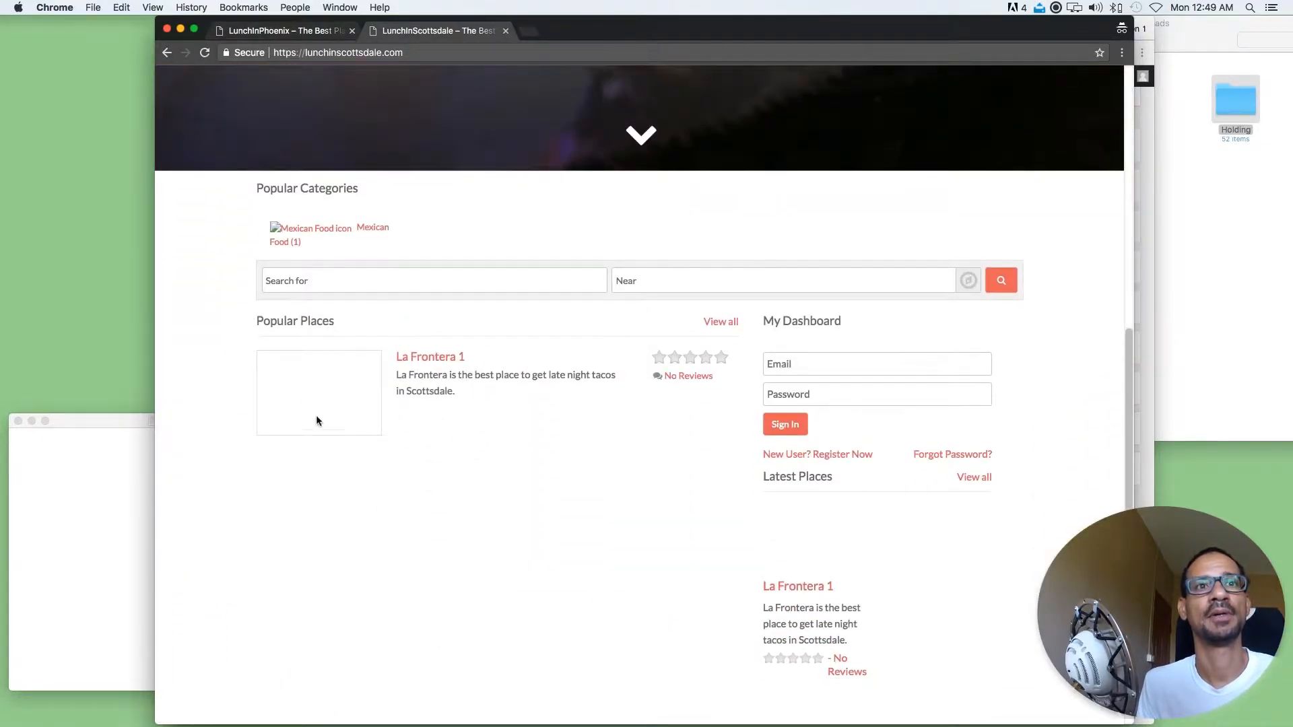
pyautogui.click(391, 431)
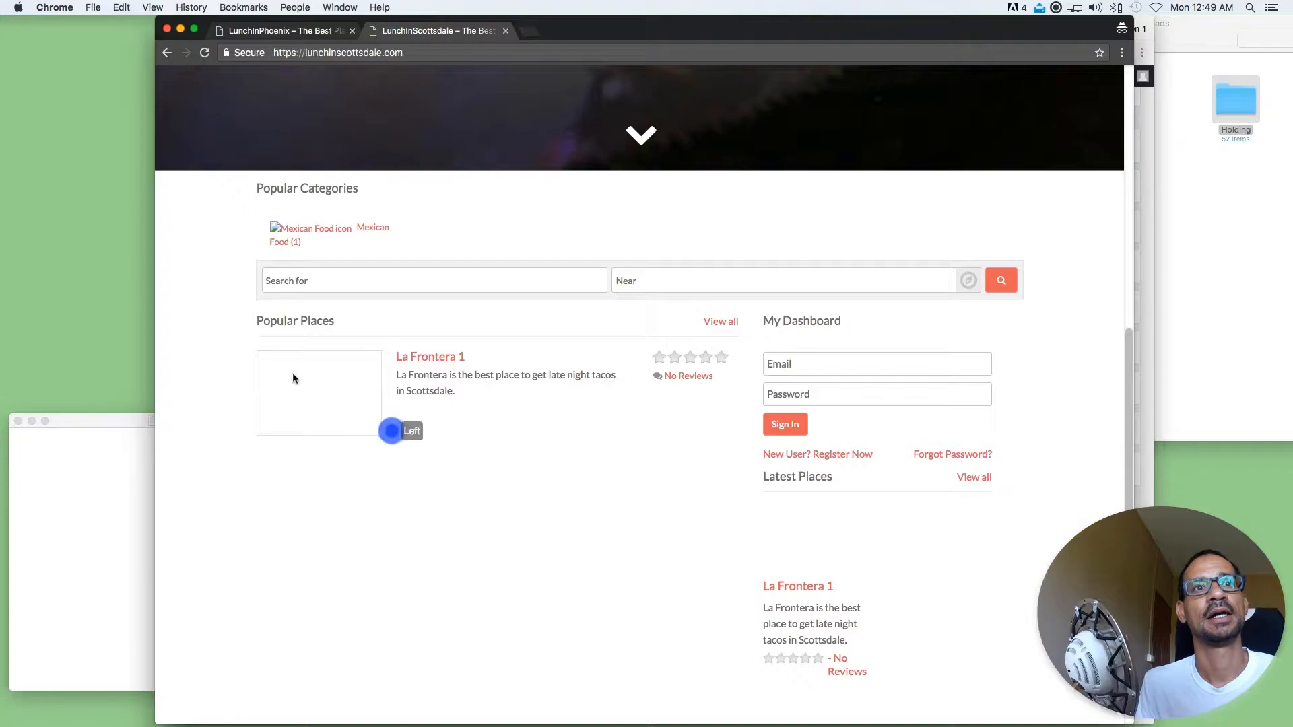
pyautogui.click(324, 379)
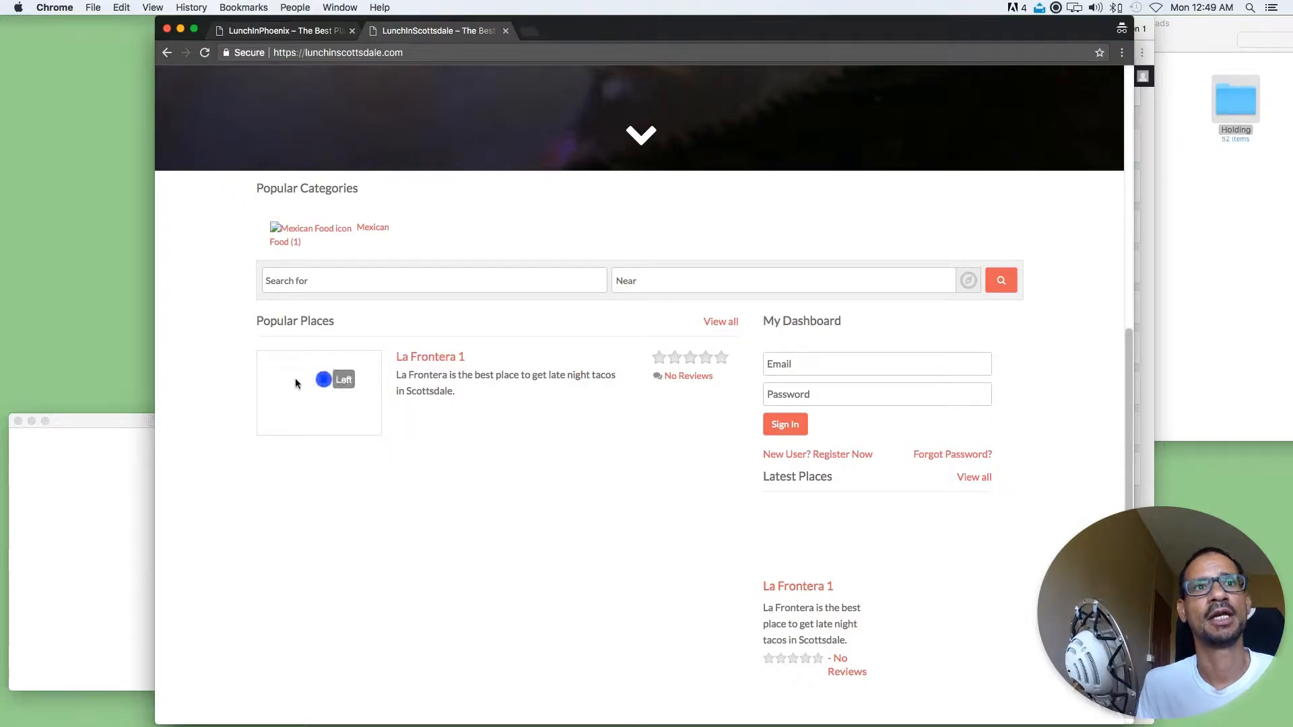
pyautogui.moveTo(352, 242); pyautogui.dragTo(240, 229)
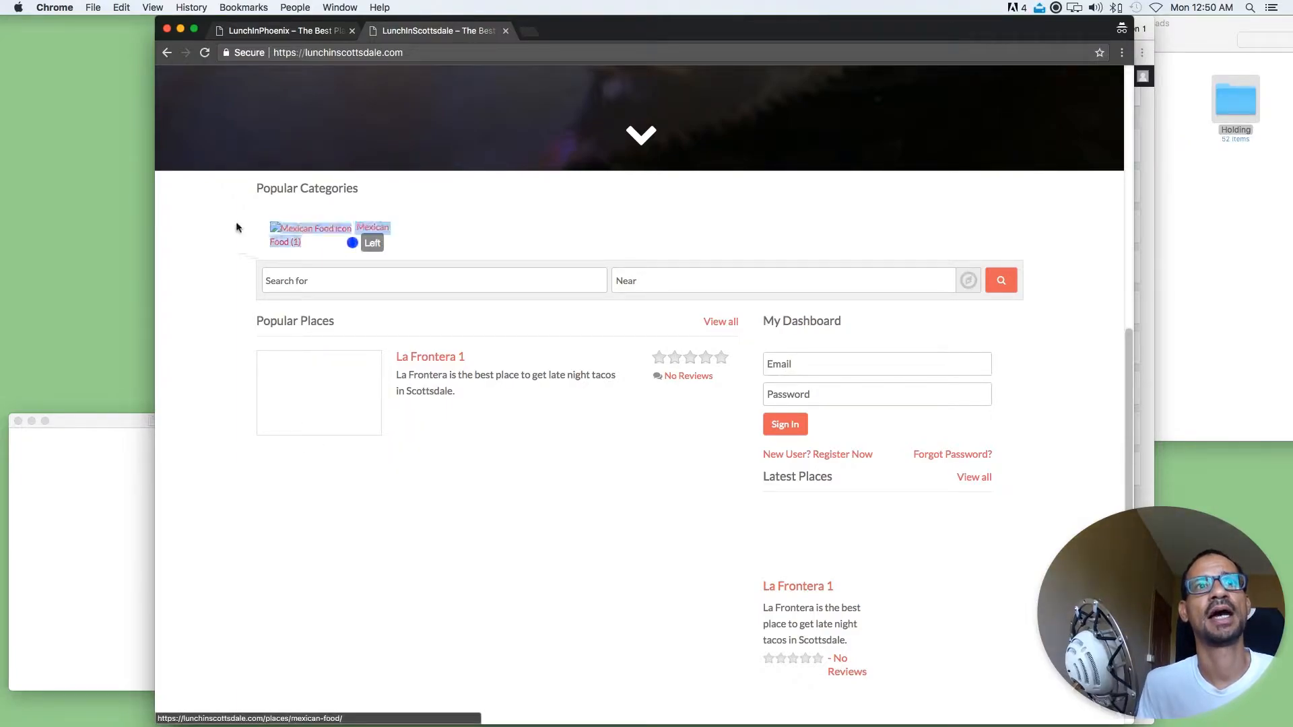
pyautogui.click(662, 258)
pyautogui.scroll(-5, 783, 685)
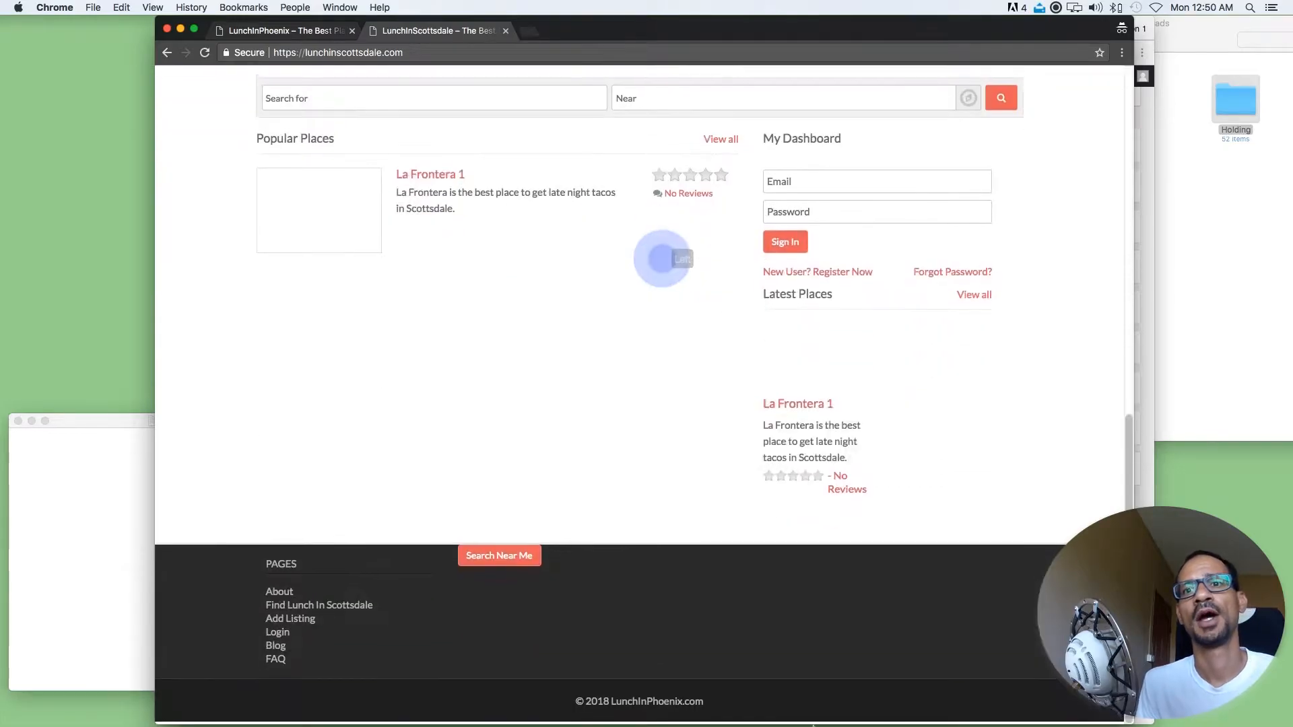
pyautogui.moveTo(628, 629); pyautogui.dragTo(375, 527)
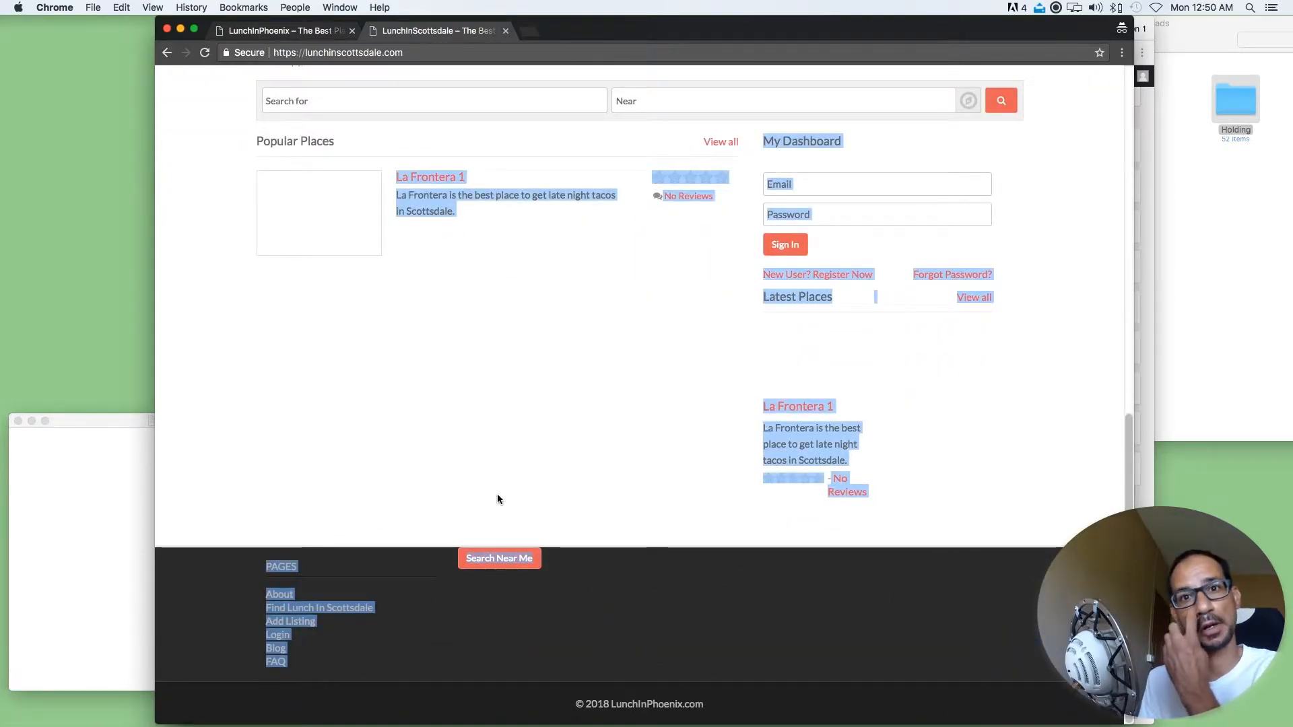
pyautogui.scroll(6, 497, 499)
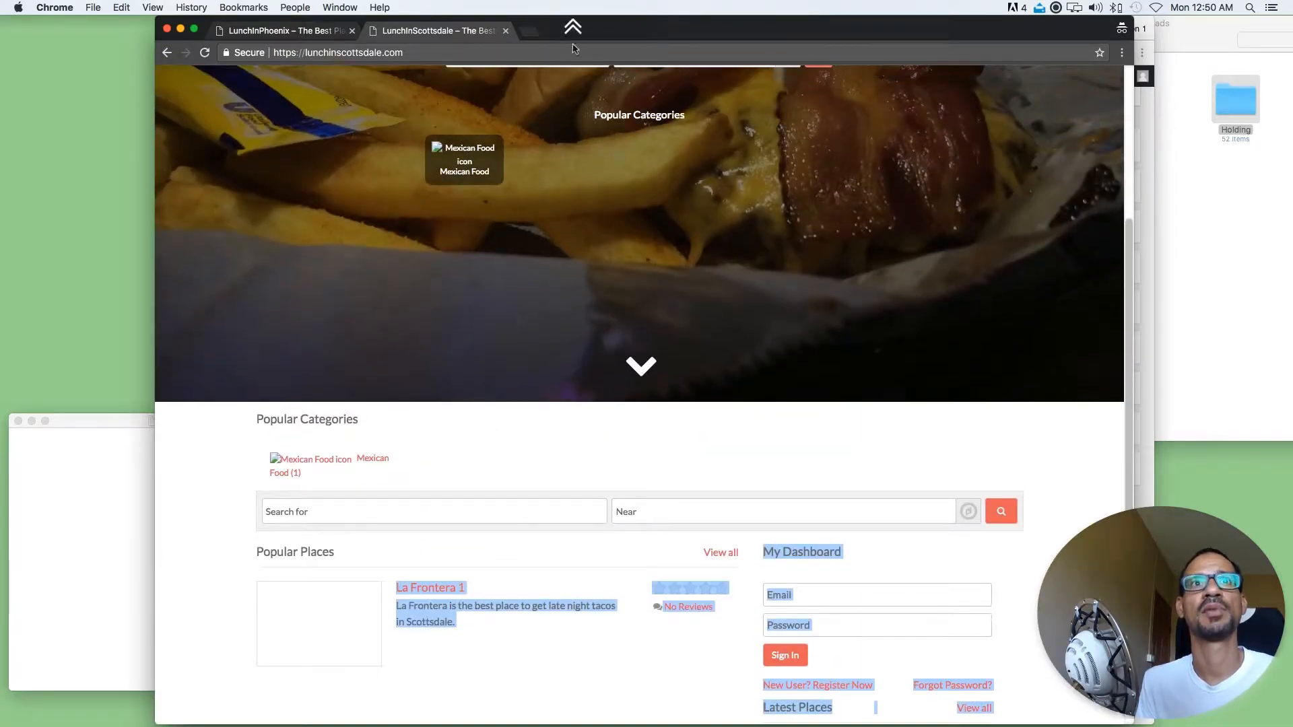
# Move the public site window aside and view the WordPress admin dashboards of LunchInPhoenix and LunchInScottsdale
pyautogui.moveTo(573, 34); pyautogui.dragTo(1129, 79)
pyautogui.click(561, 110)
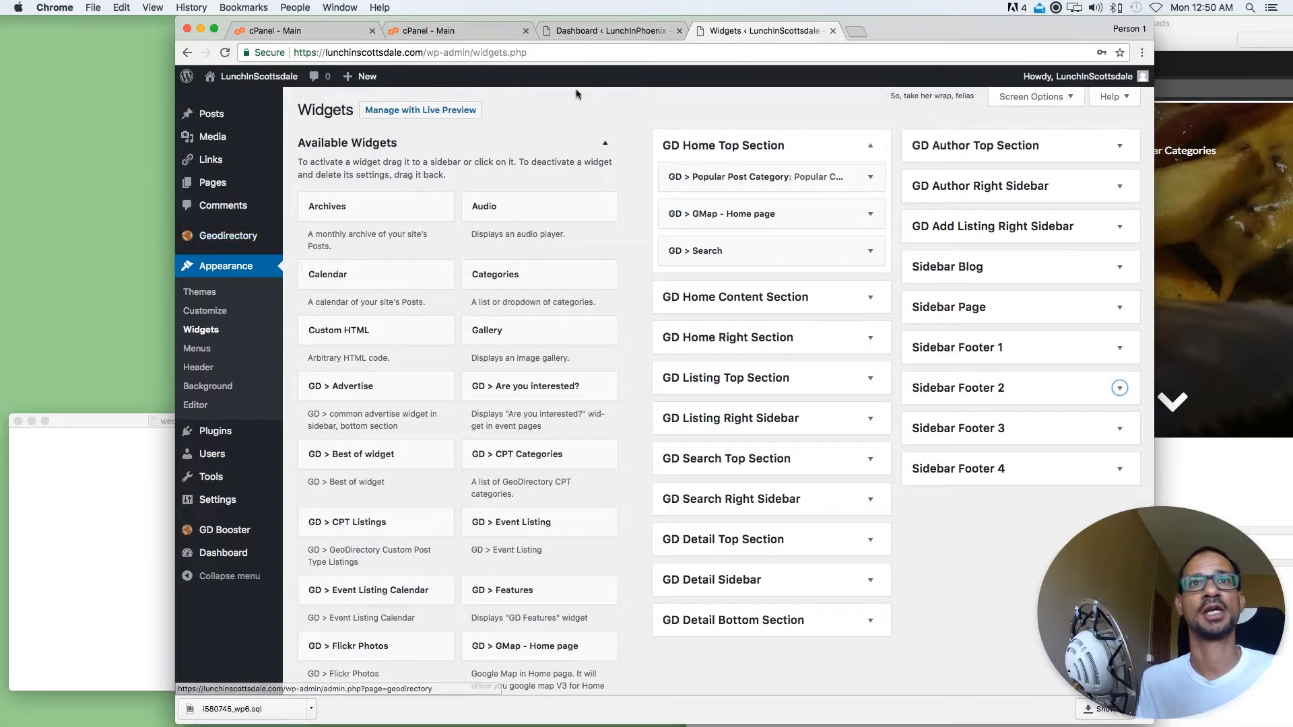
pyautogui.click(608, 31)
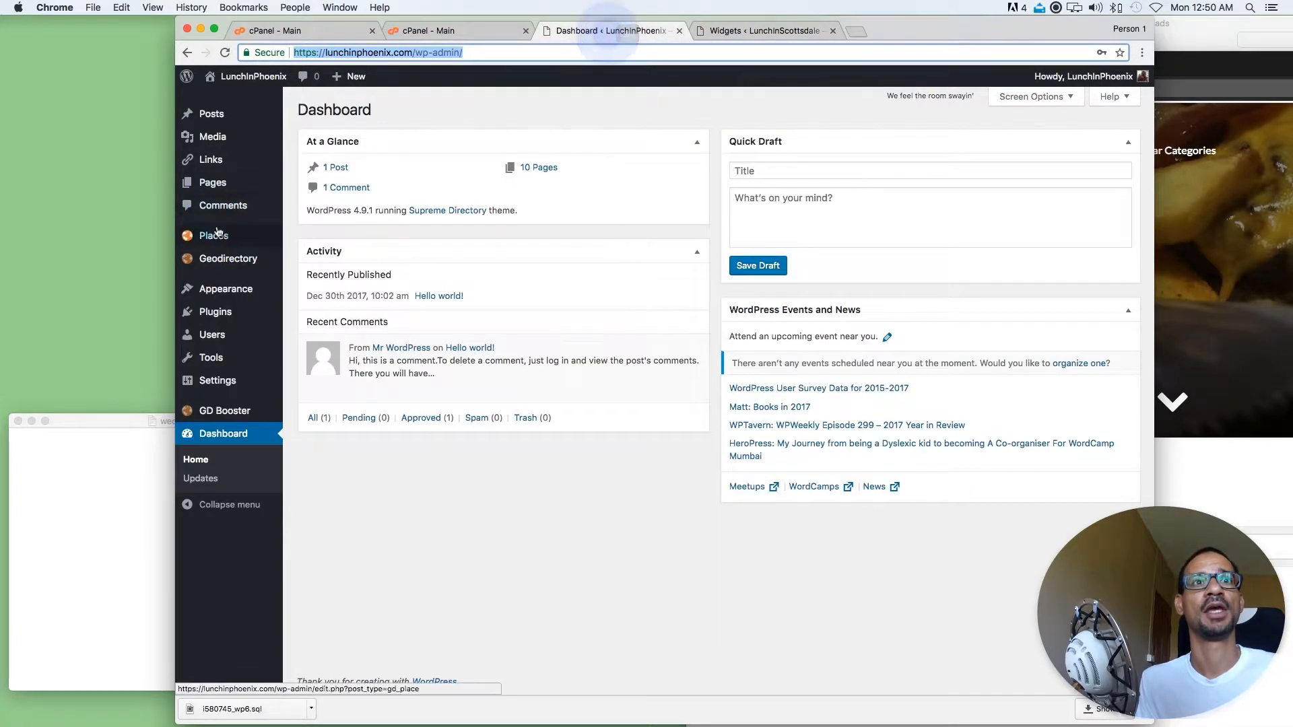
pyautogui.moveTo(236, 242)
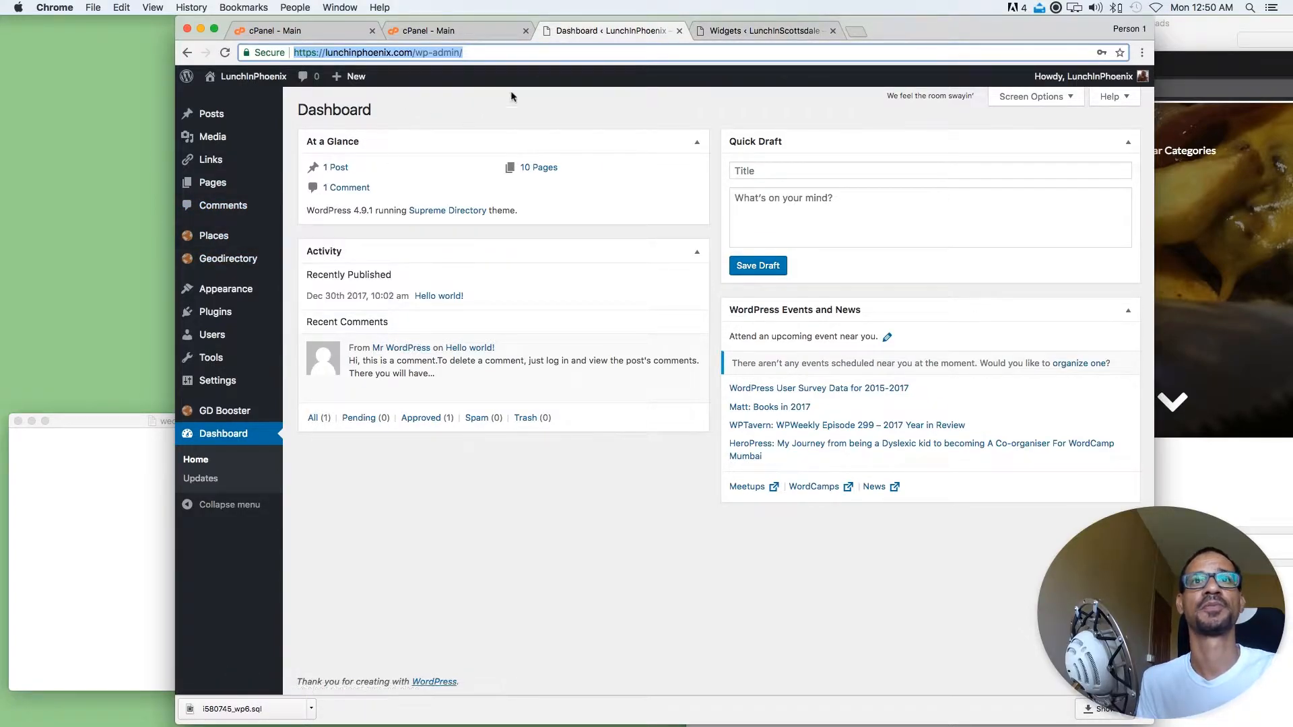
pyautogui.click(714, 31)
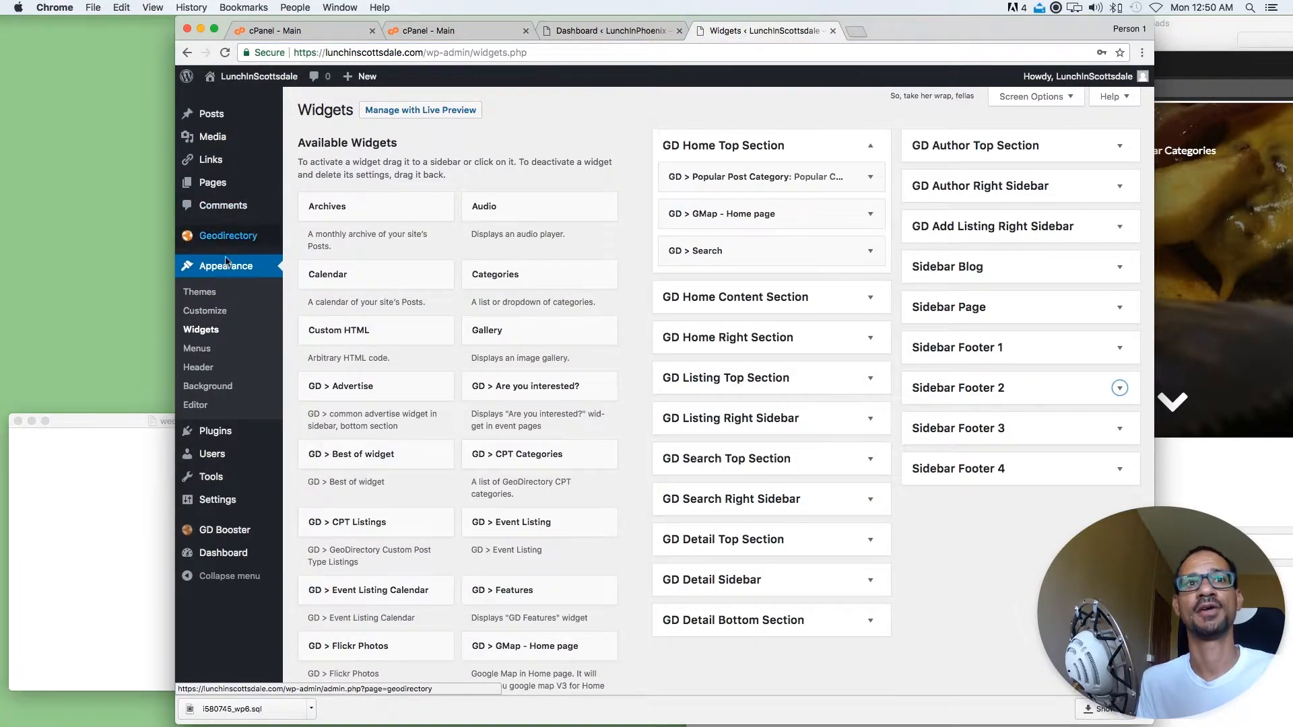
pyautogui.click(222, 552)
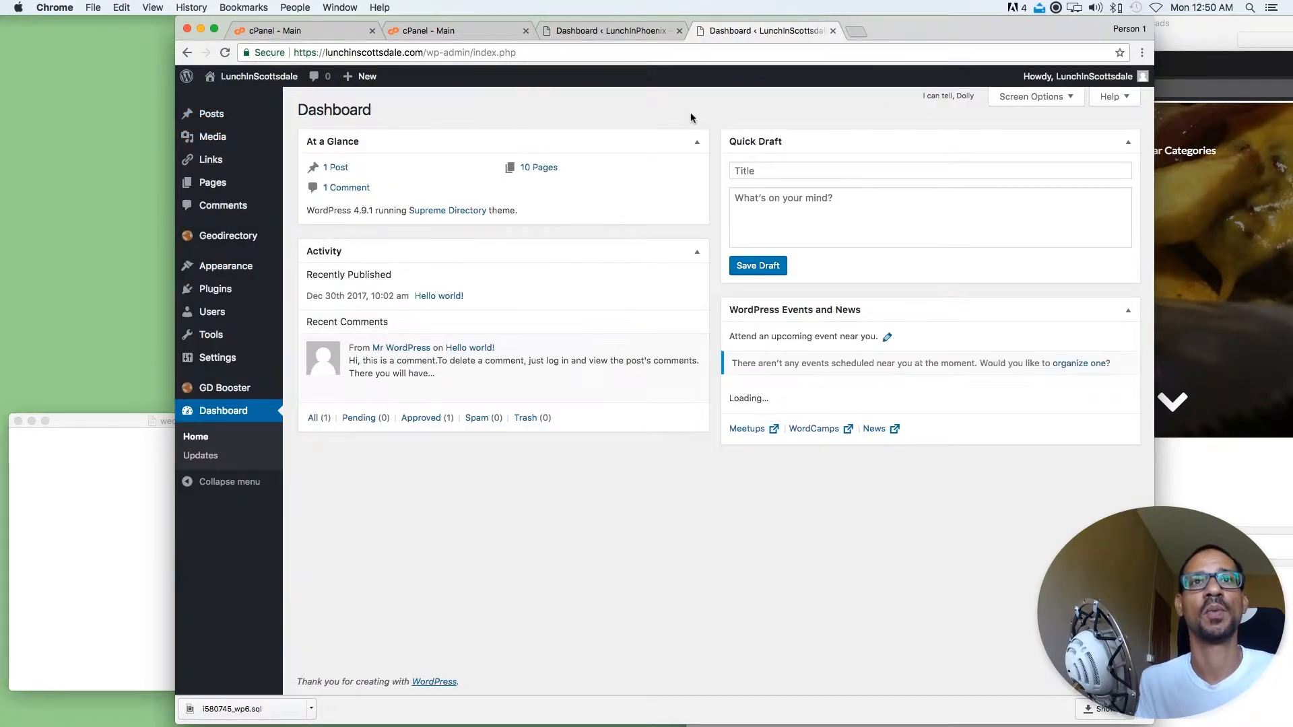
pyautogui.click(988, 28)
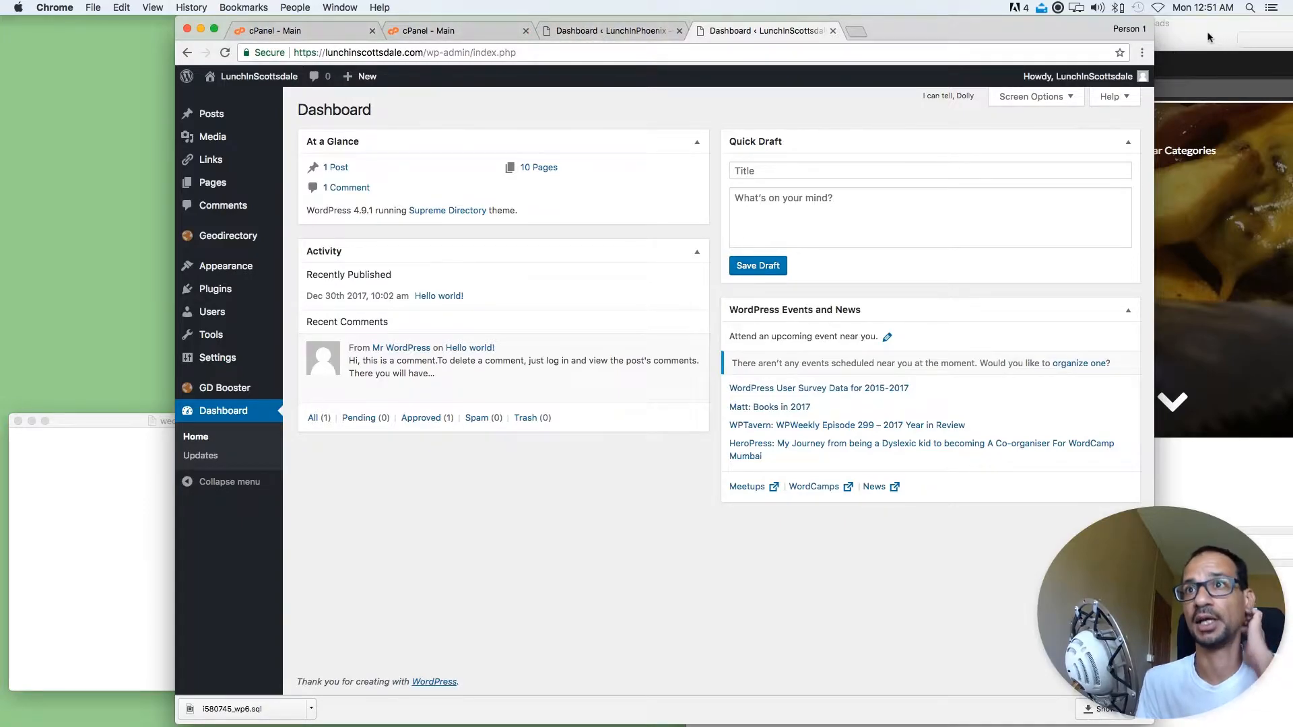
# Open phpMyAdmin from the first hosting account's cPanel and expand the i580745 database group
pyautogui.click(303, 35)
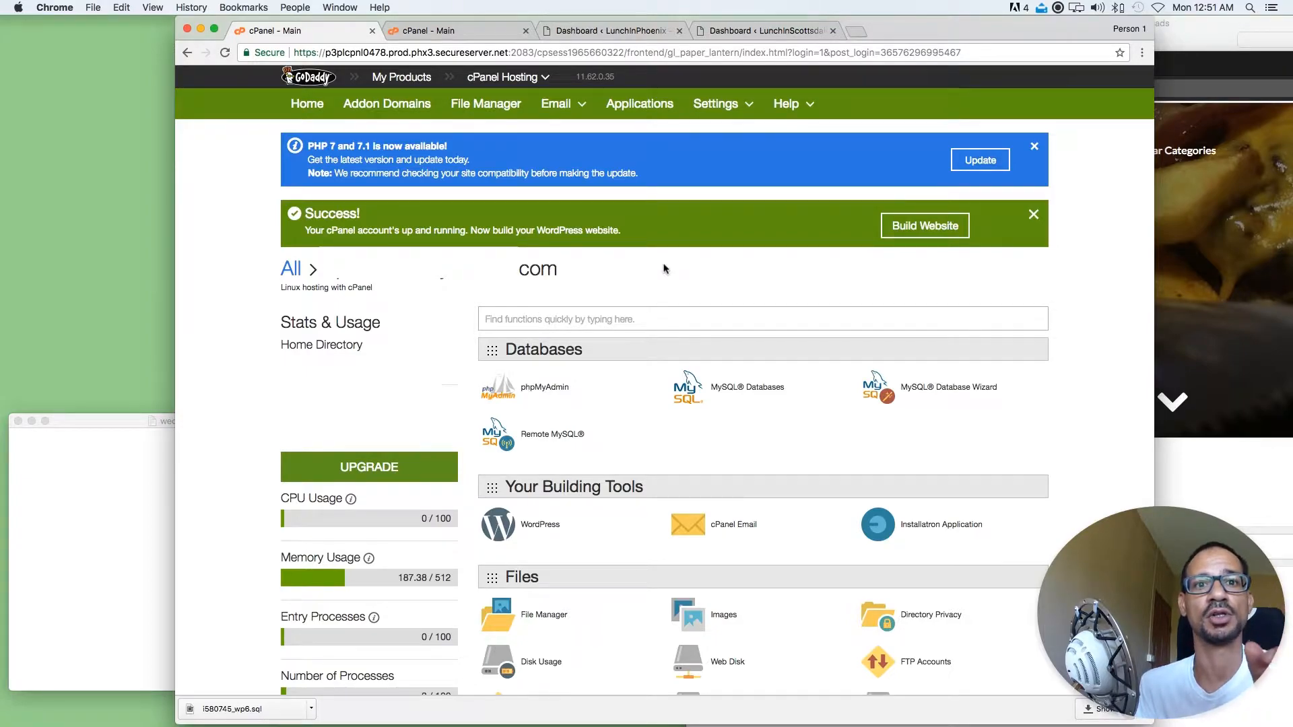
pyautogui.click(551, 384)
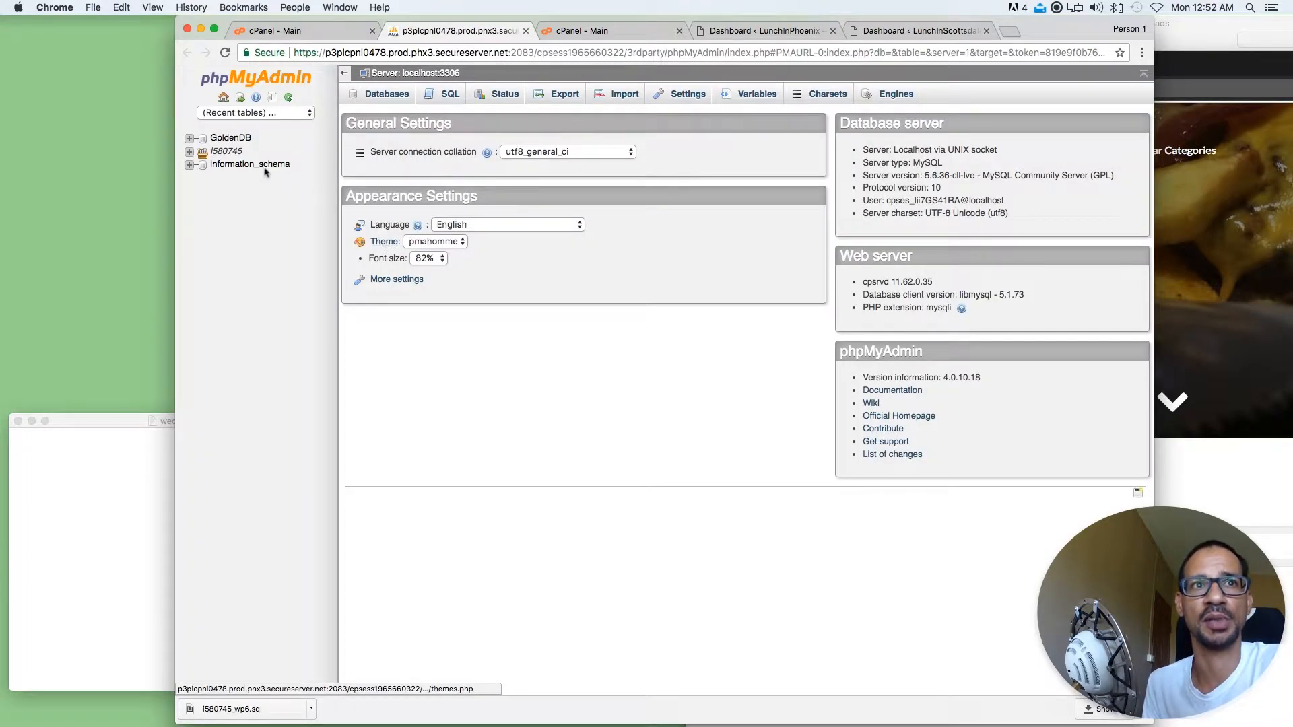
pyautogui.click(189, 151)
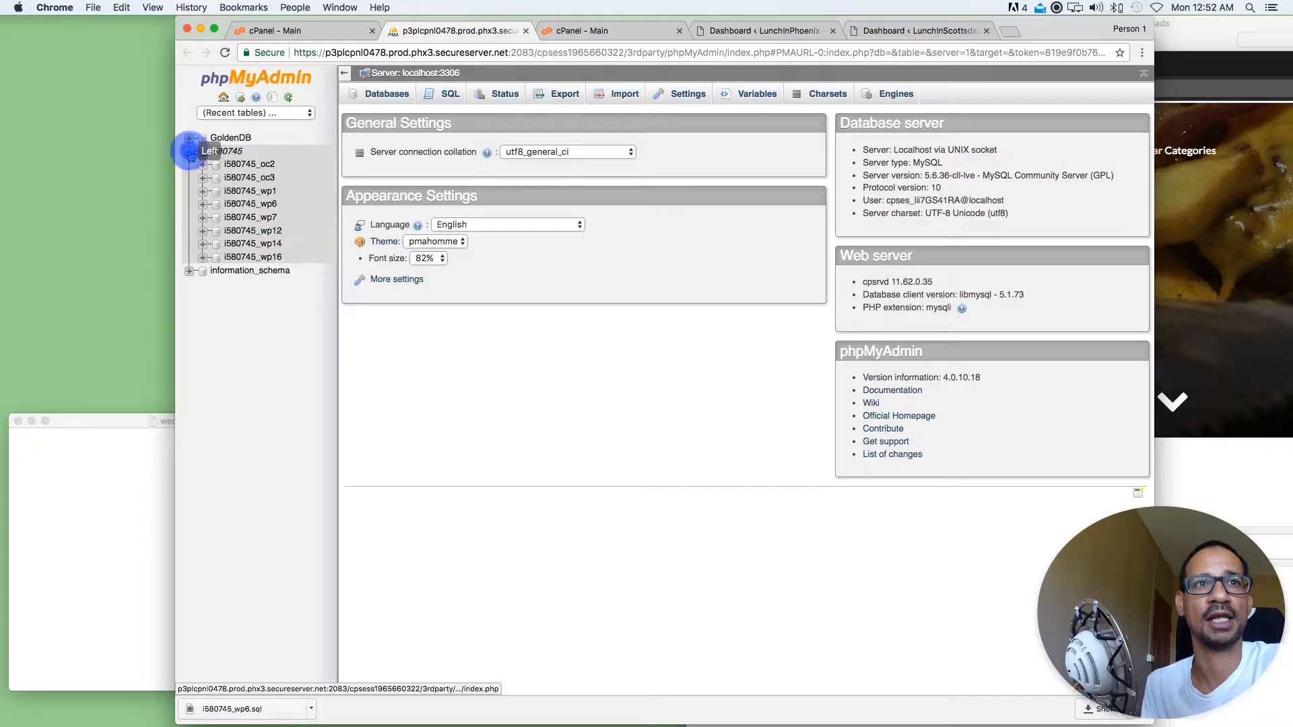
# Check the siteurl value in the wp_options table of the i580745_wp6 database
pyautogui.click(254, 204)
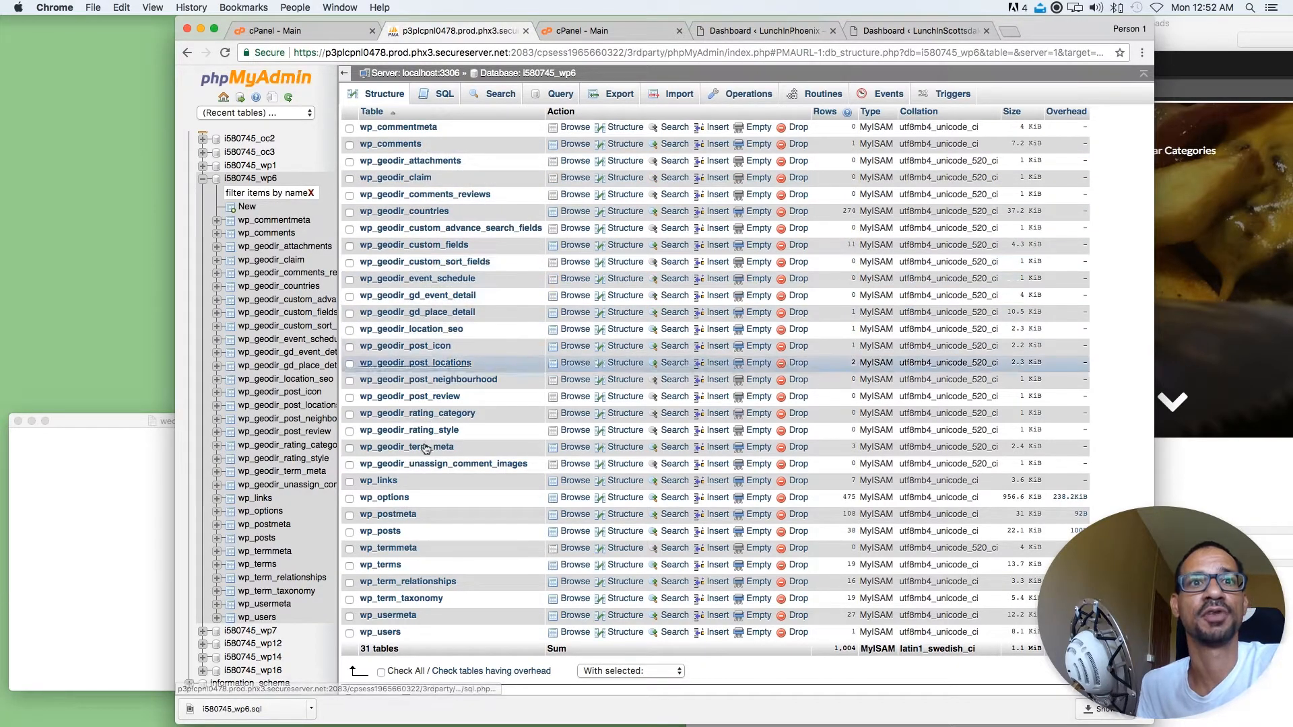
pyautogui.click(401, 499)
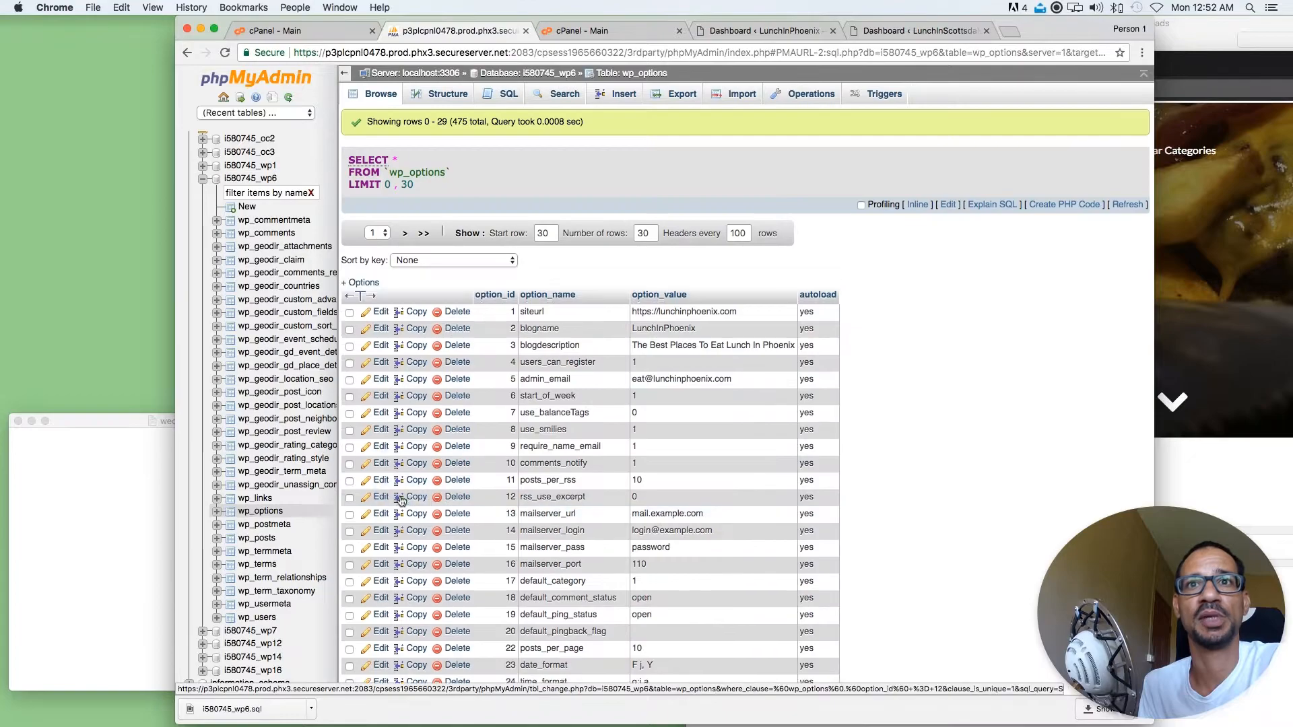
pyautogui.moveTo(850, 310); pyautogui.dragTo(629, 313)
pyautogui.click(616, 271)
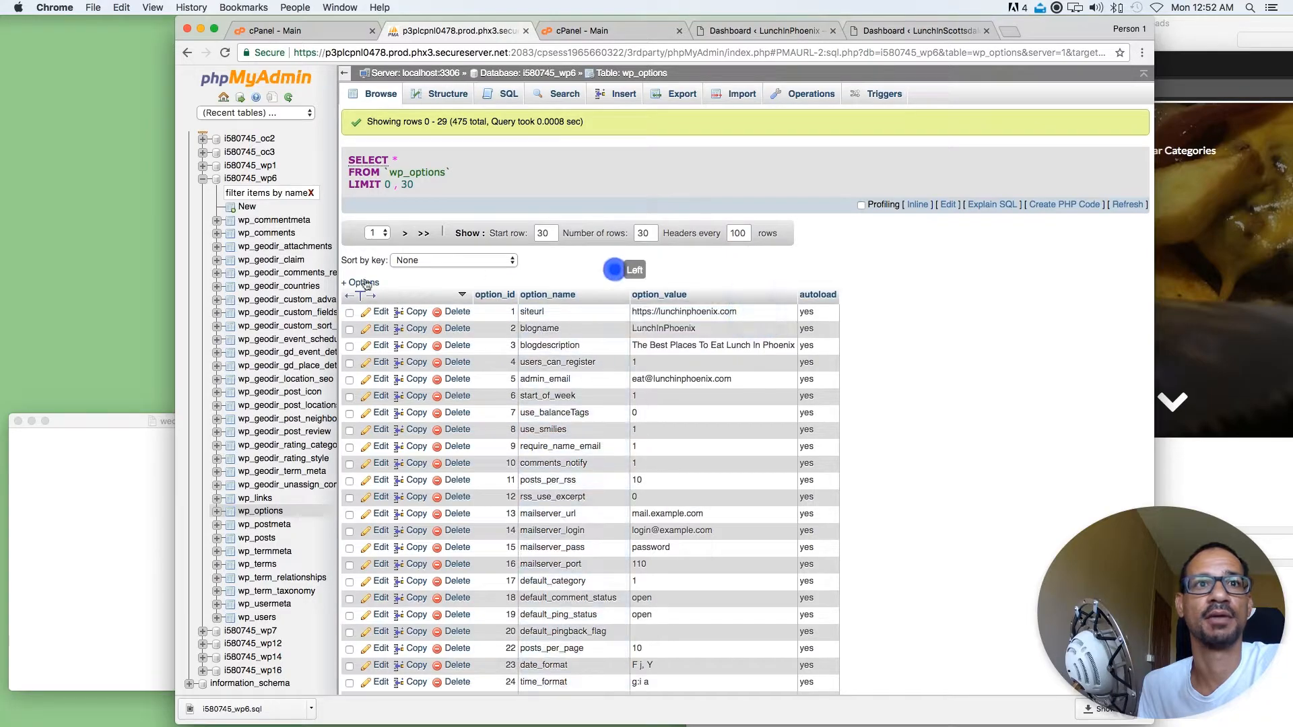
# Export the whole i580745_wp6 database with the Quick method in SQL format
pyautogui.click(253, 180)
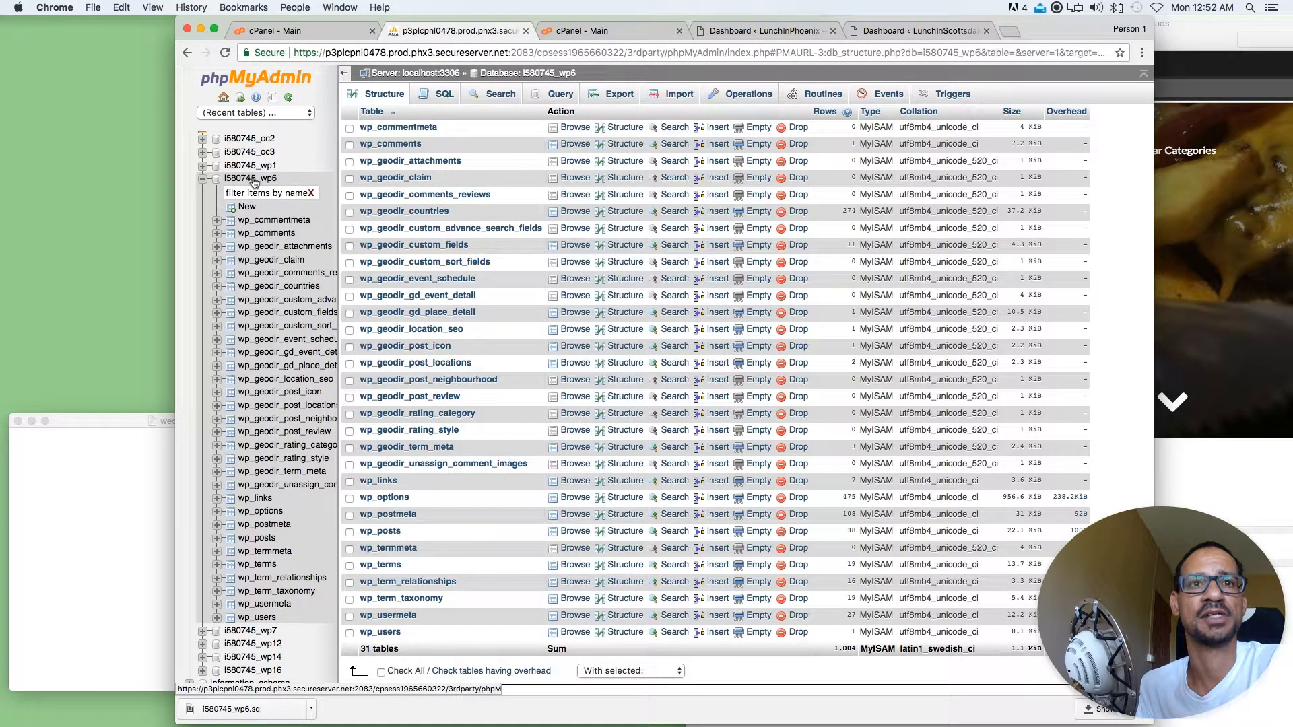
pyautogui.scroll(-3, 422, 519)
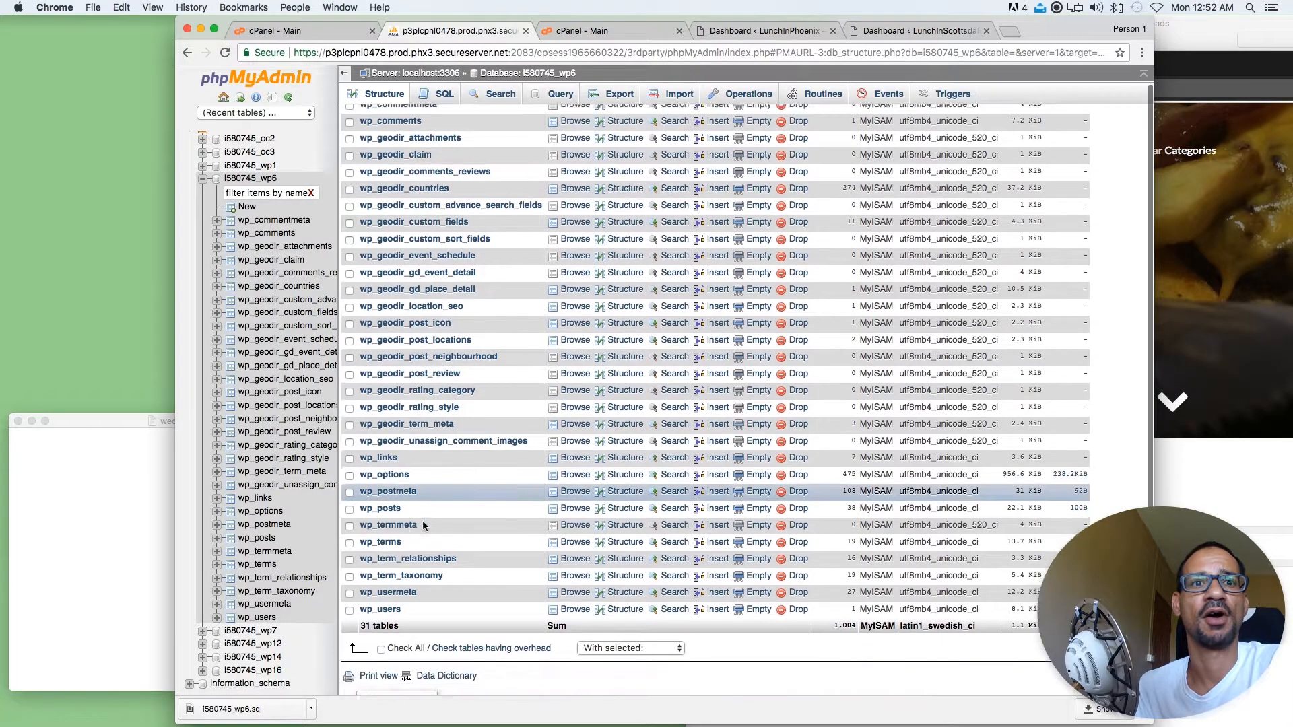
pyautogui.click(381, 597)
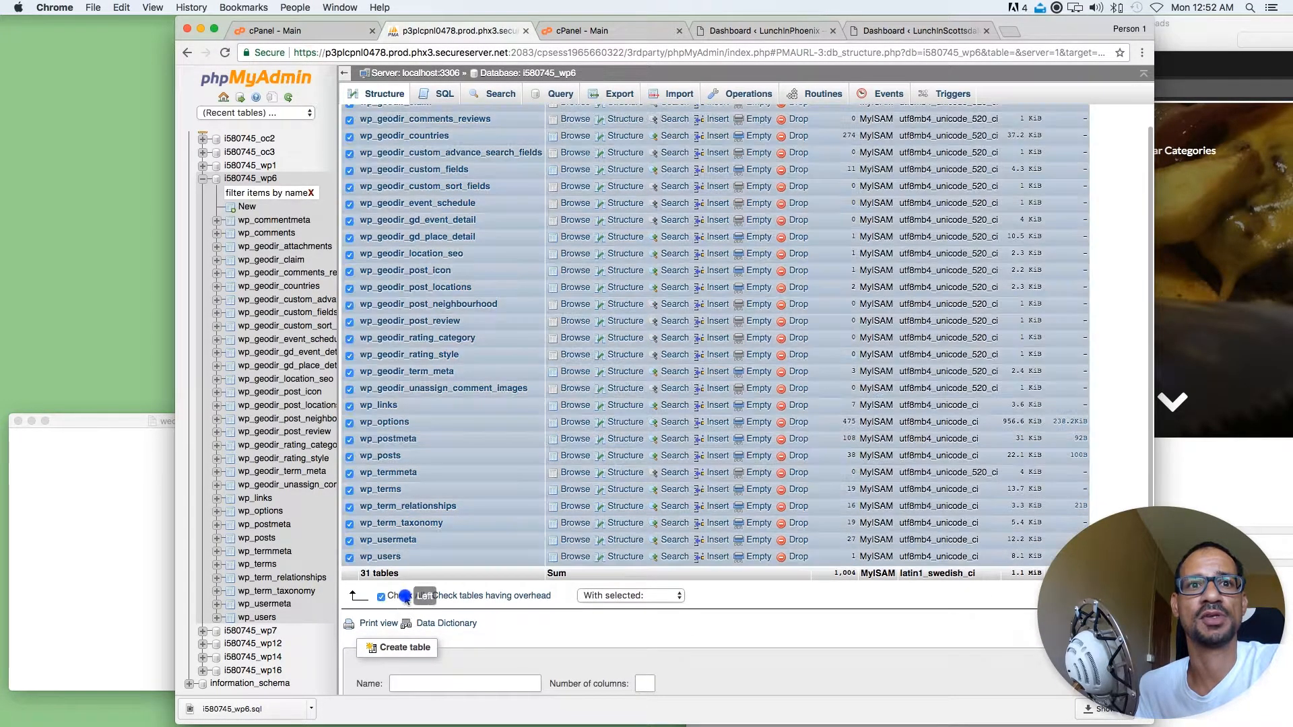
pyautogui.click(617, 99)
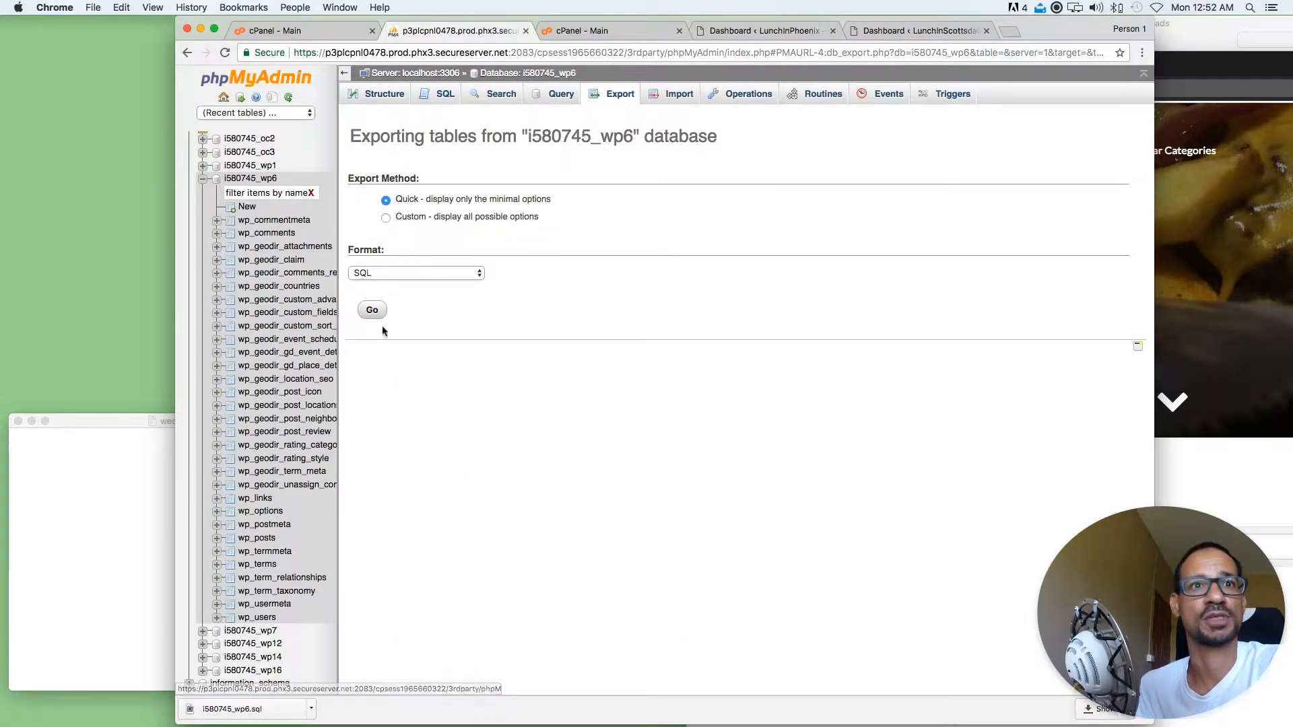
pyautogui.click(369, 312)
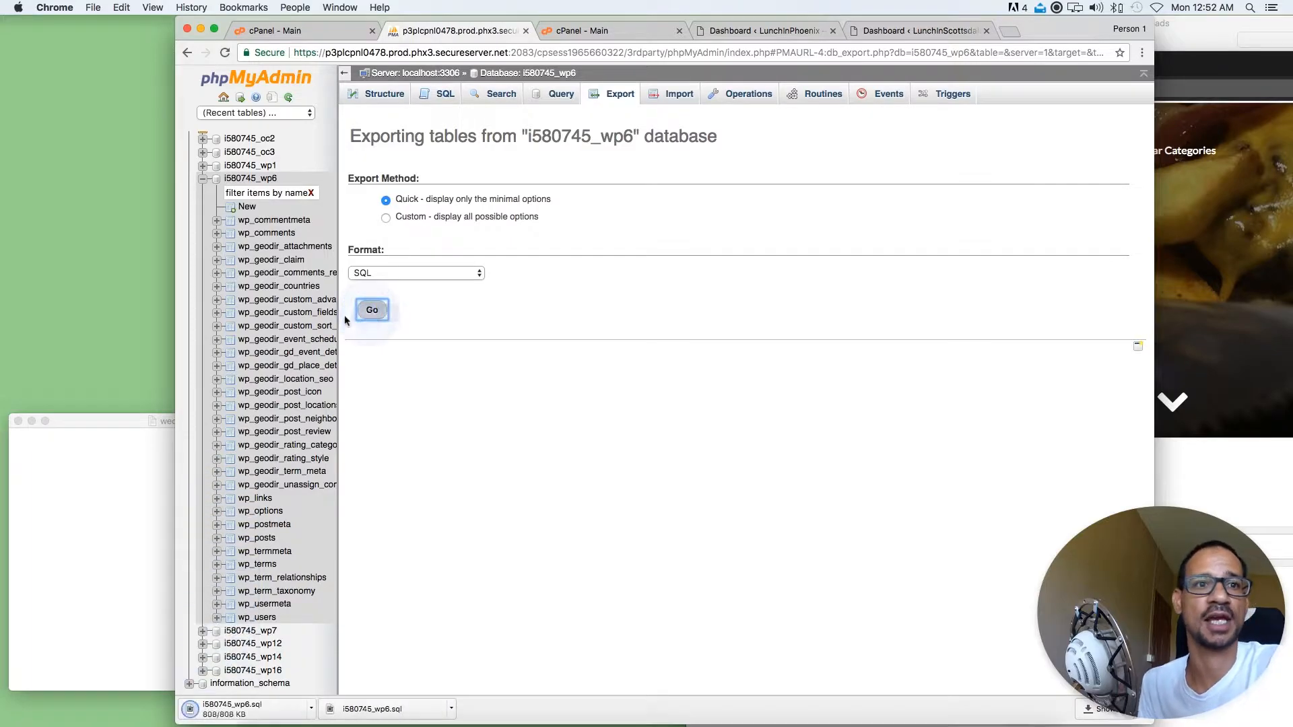
# Locate the downloaded i580745_wp6.sql in Finder, open it in Sublime Text and move the editor window aside
pyautogui.click(312, 709)
pyautogui.click(327, 691)
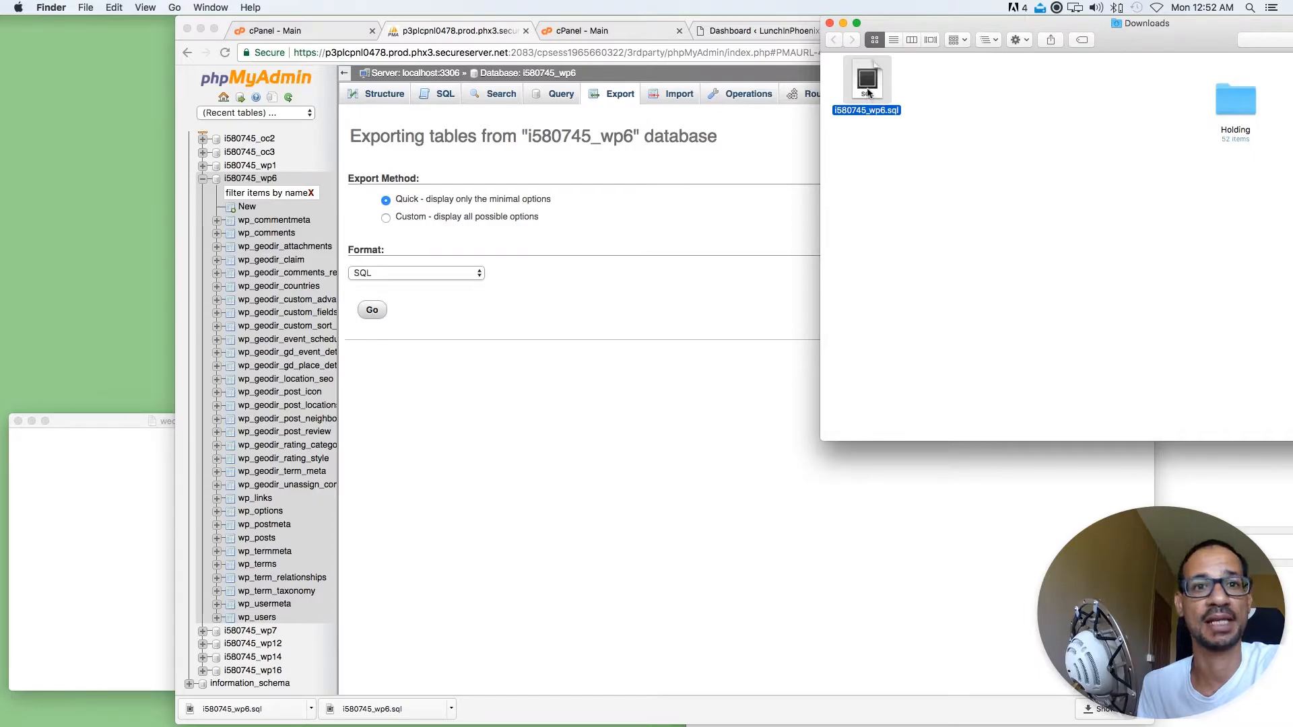
pyautogui.rightClick(867, 93)
pyautogui.click(881, 87)
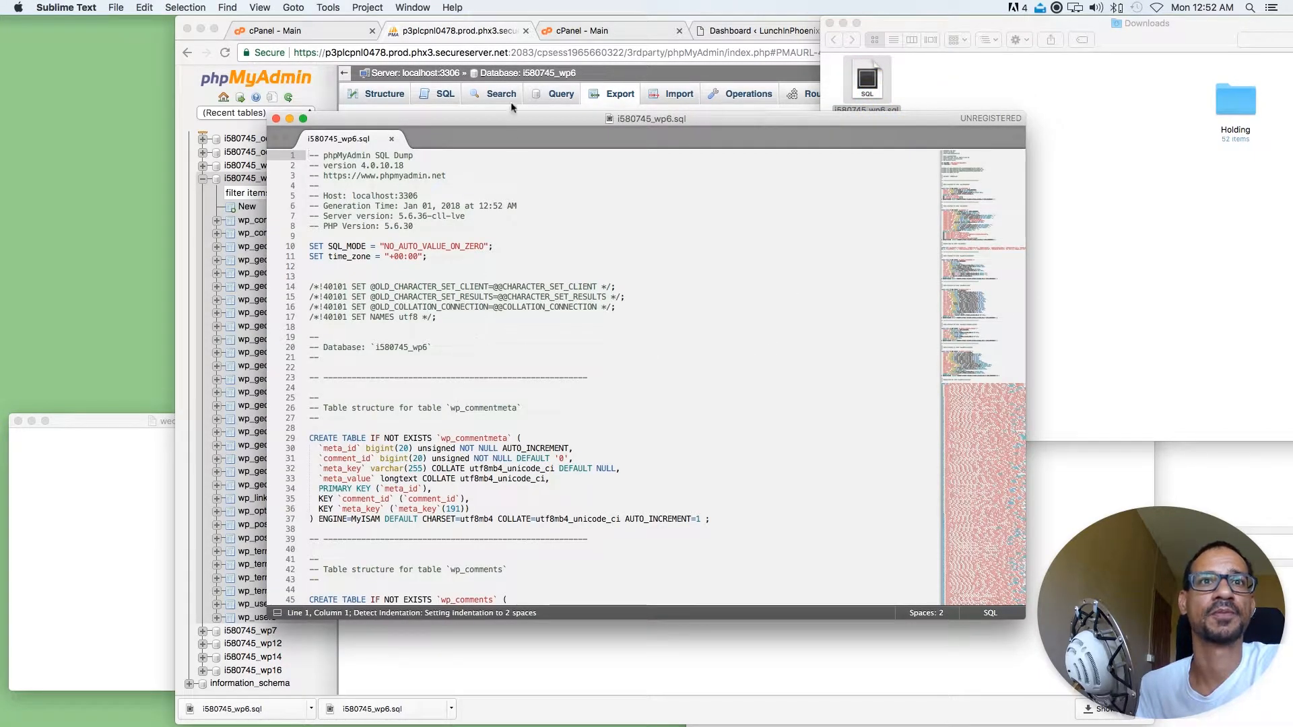
pyautogui.moveTo(506, 120); pyautogui.dragTo(805, 191)
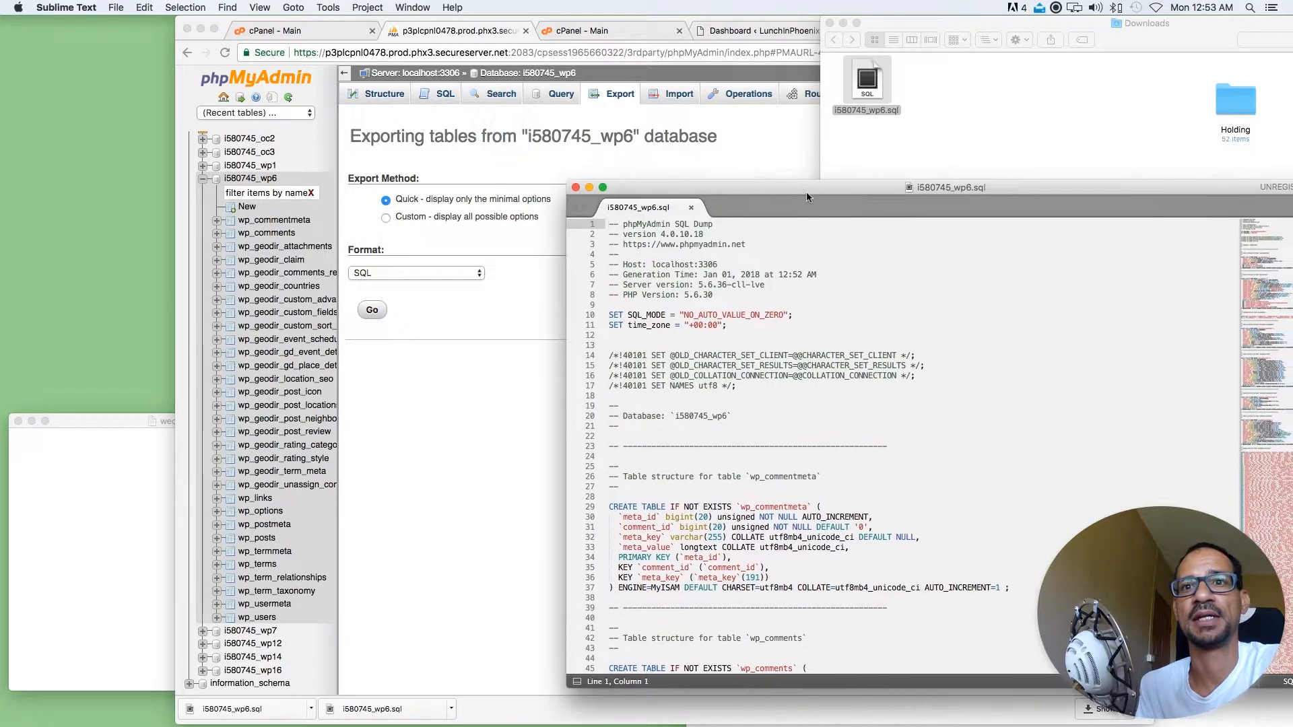
# Open phpMyAdmin from the second hosting account's cPanel, expand the i1188424 group and open the i1188424_wp18 database
pyautogui.click(492, 392)
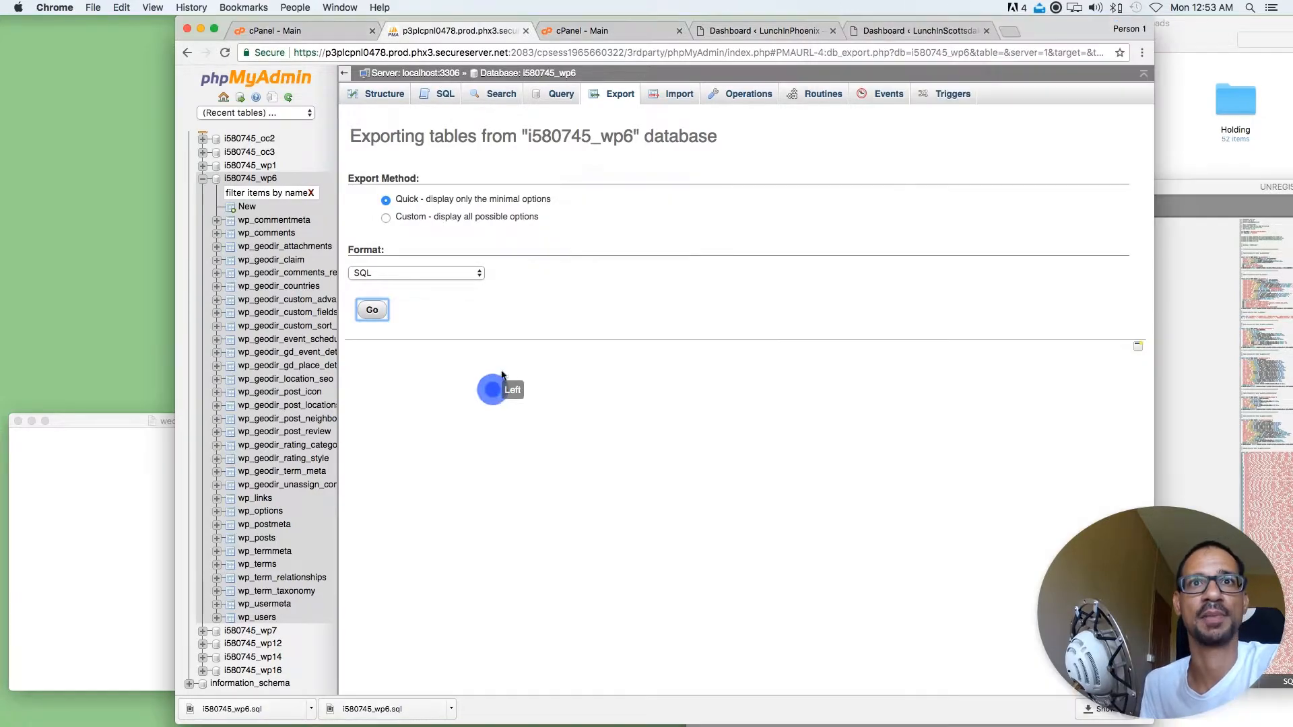
pyautogui.click(583, 31)
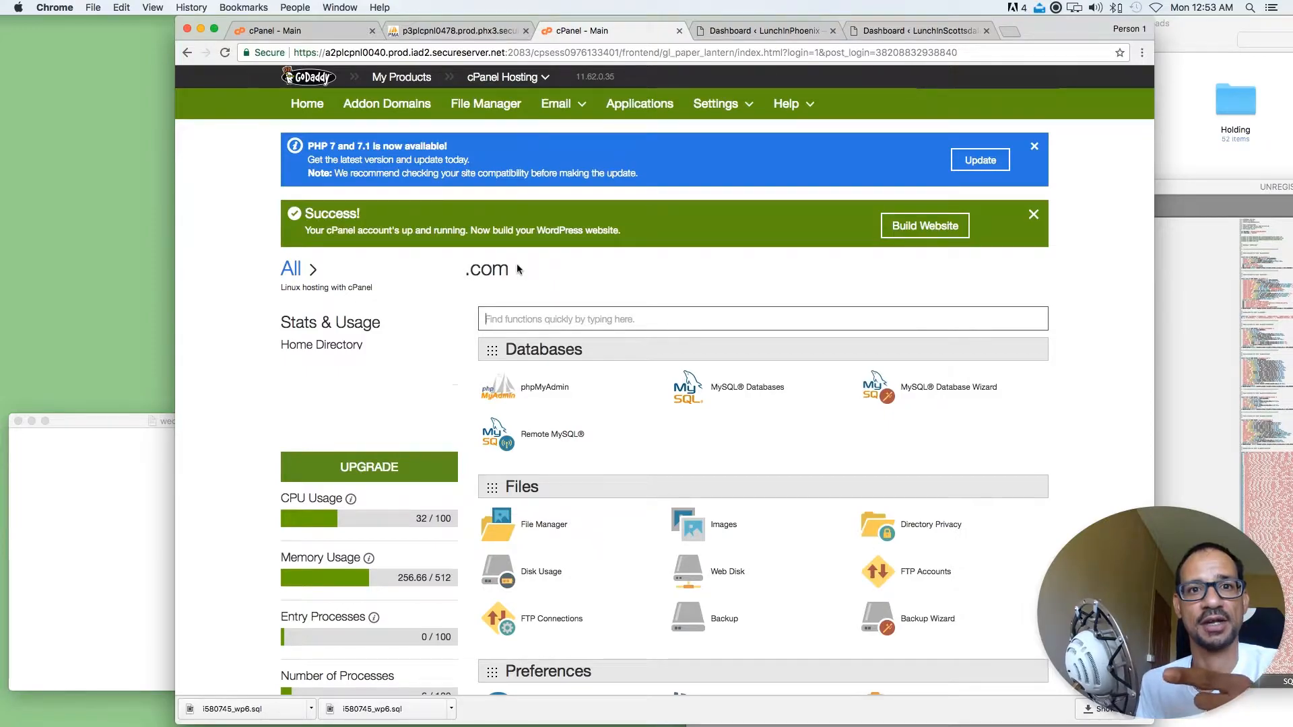
pyautogui.click(543, 393)
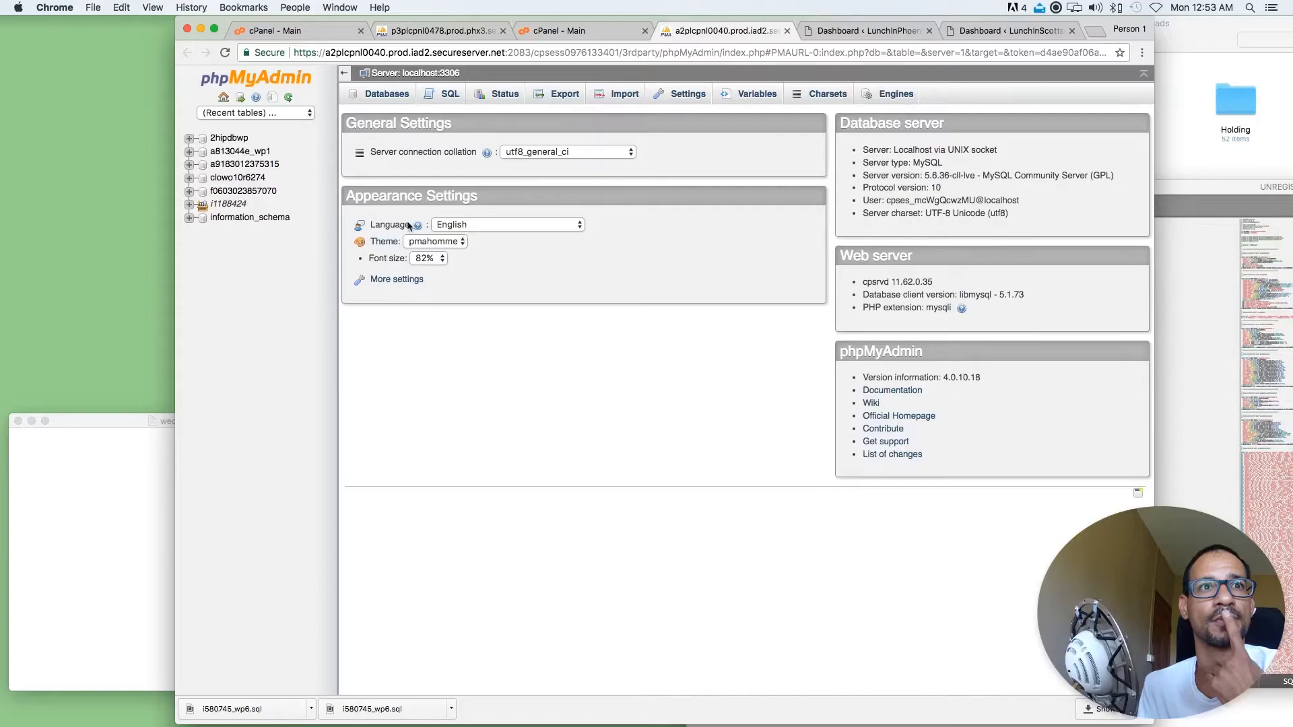
pyautogui.click(188, 204)
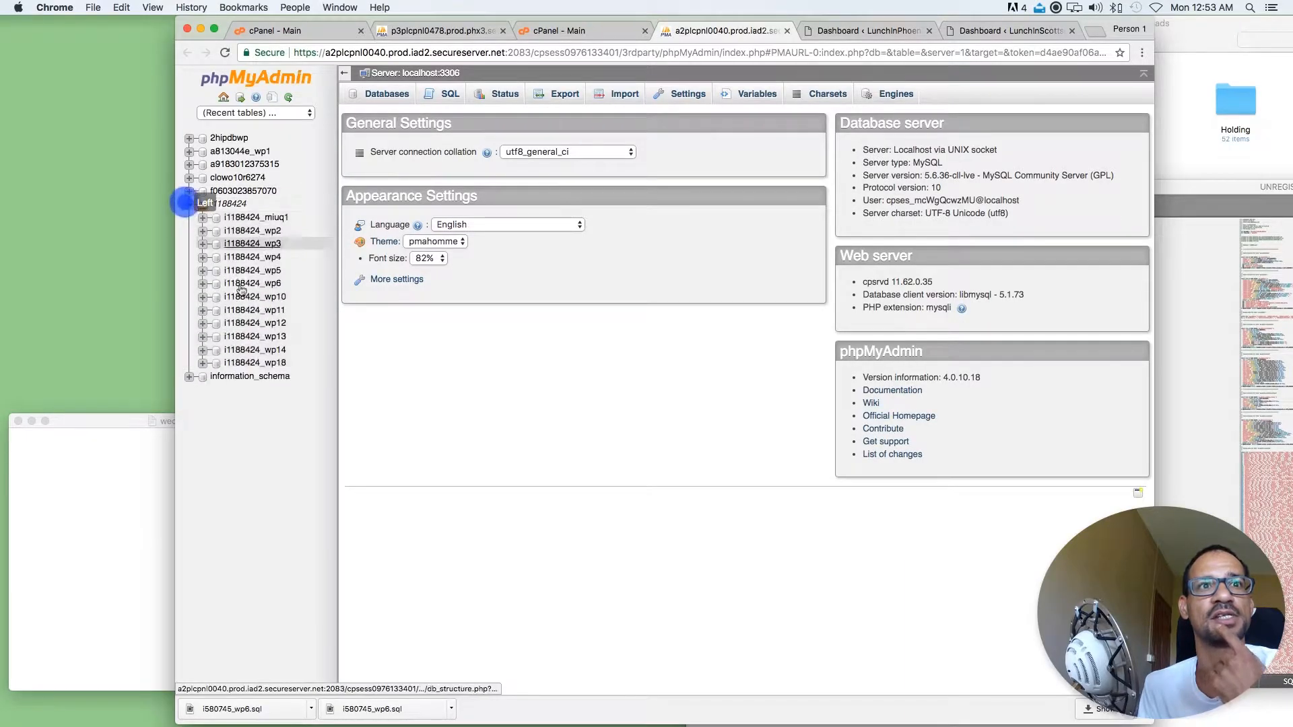
pyautogui.rightClick(247, 366)
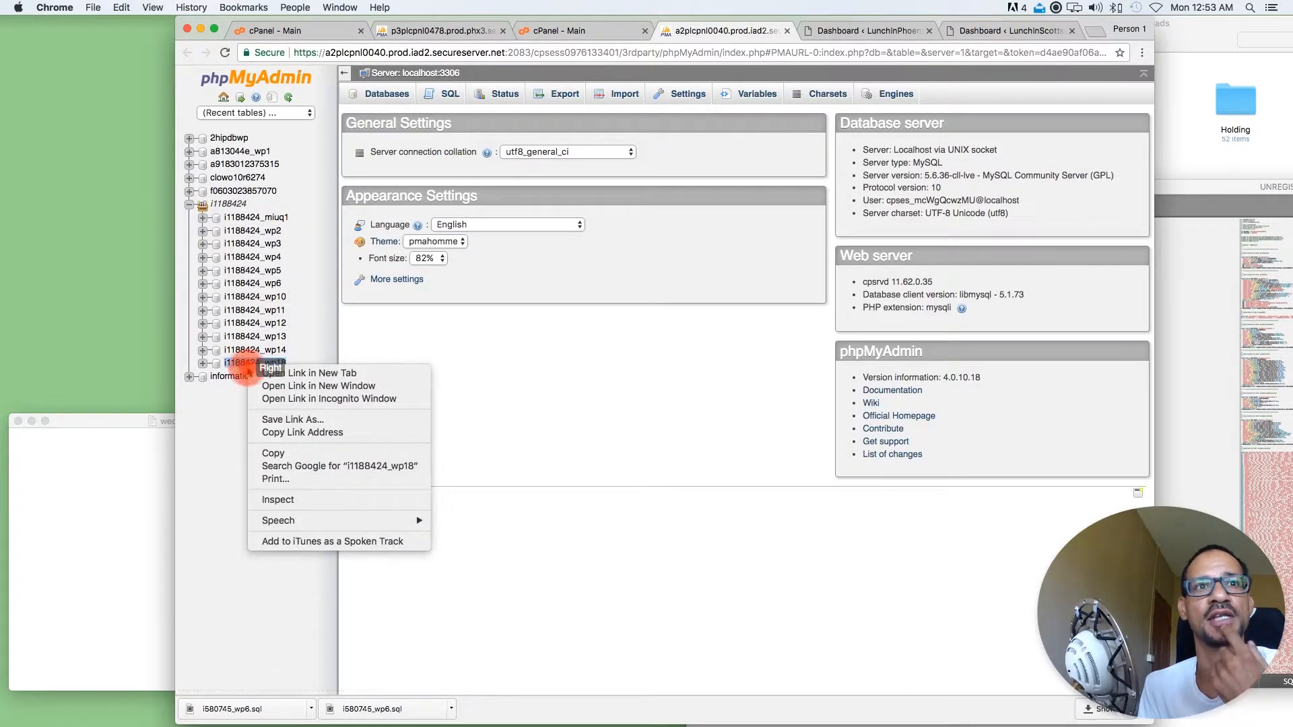
pyautogui.rightClick(248, 363)
pyautogui.rightClick(242, 364)
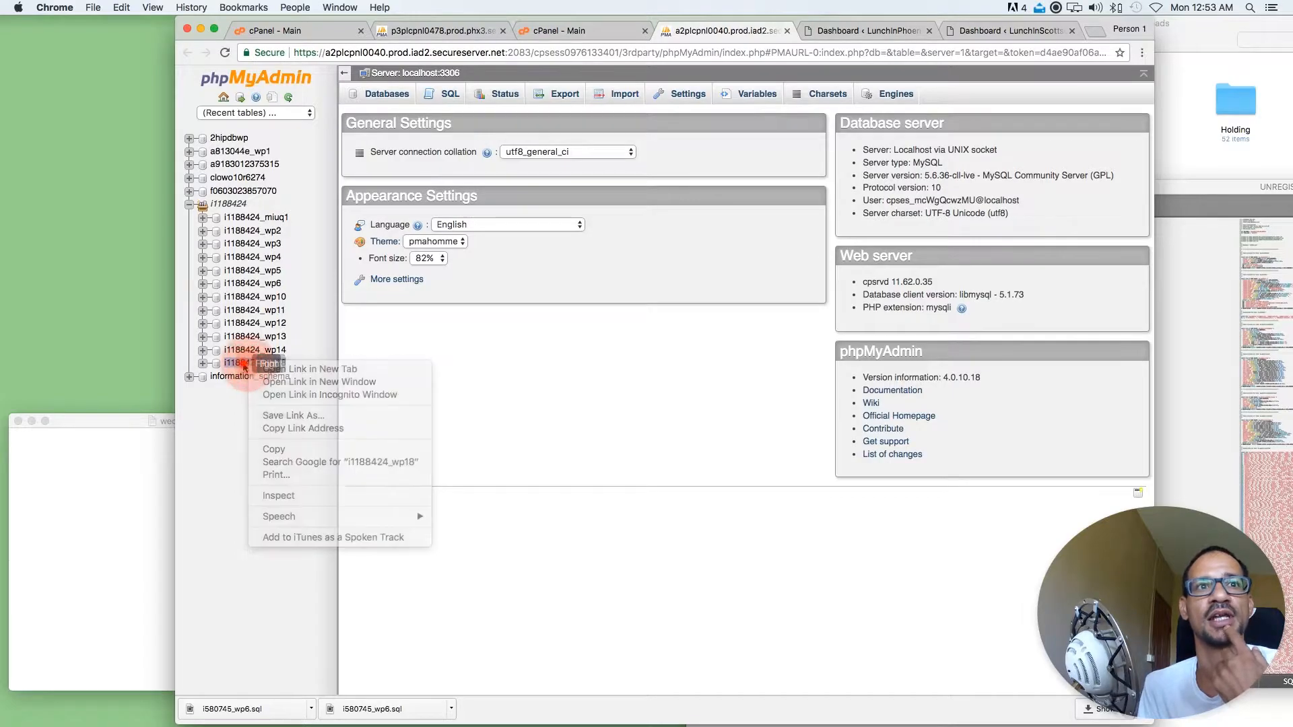
pyautogui.click(243, 363)
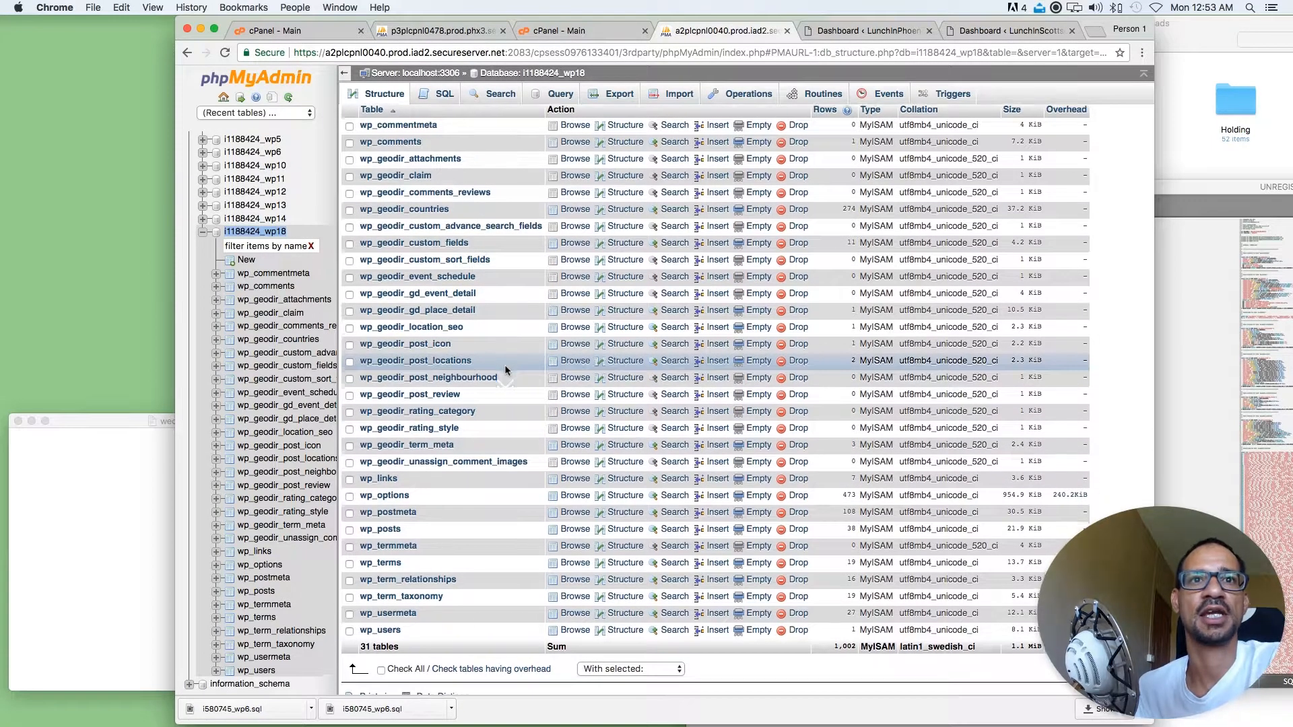
# Select all tables in the i1188424_wp18 database and drop them
pyautogui.scroll(-3, 504, 365)
pyautogui.click(398, 566)
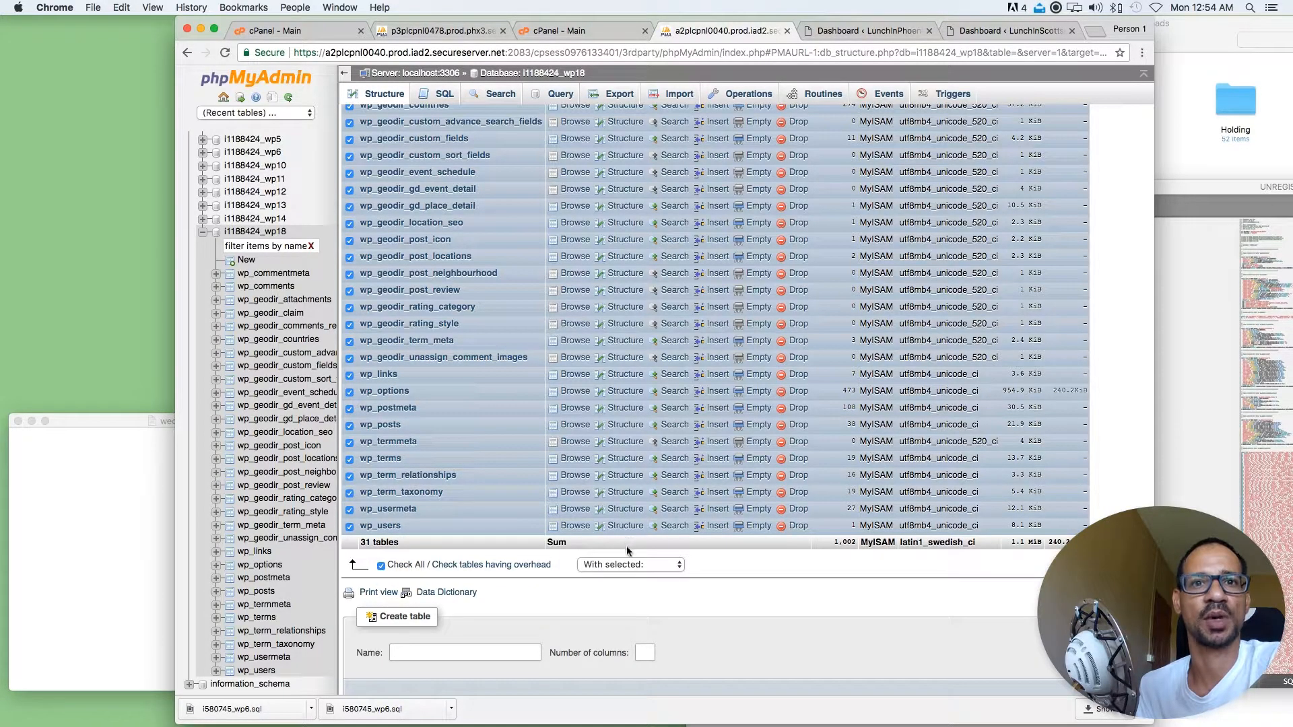
pyautogui.click(625, 564)
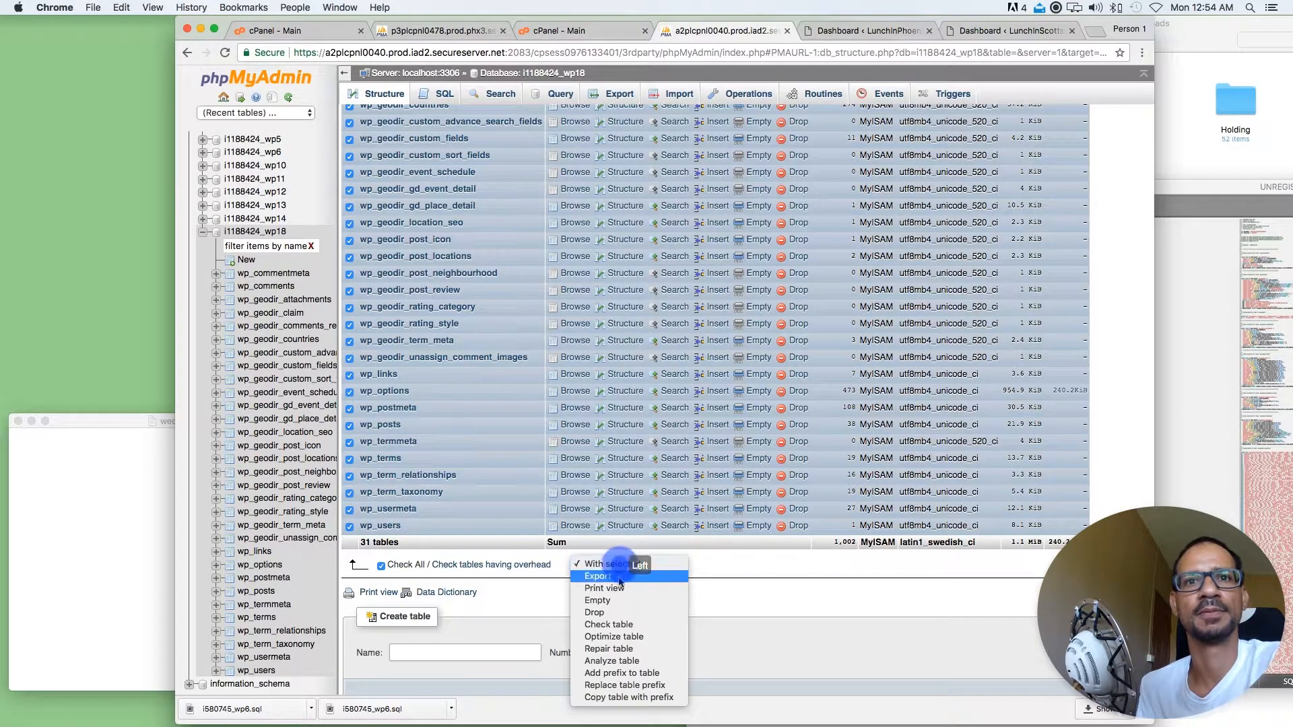
pyautogui.click(595, 612)
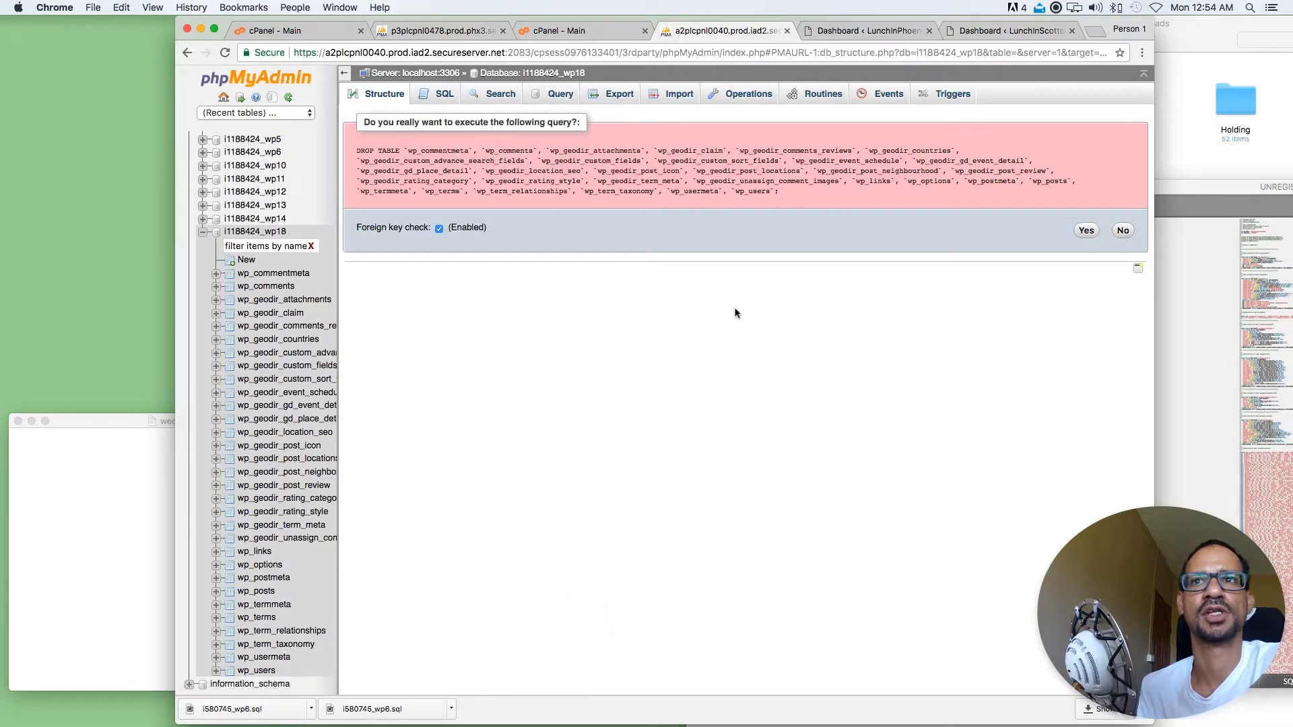
pyautogui.click(1083, 231)
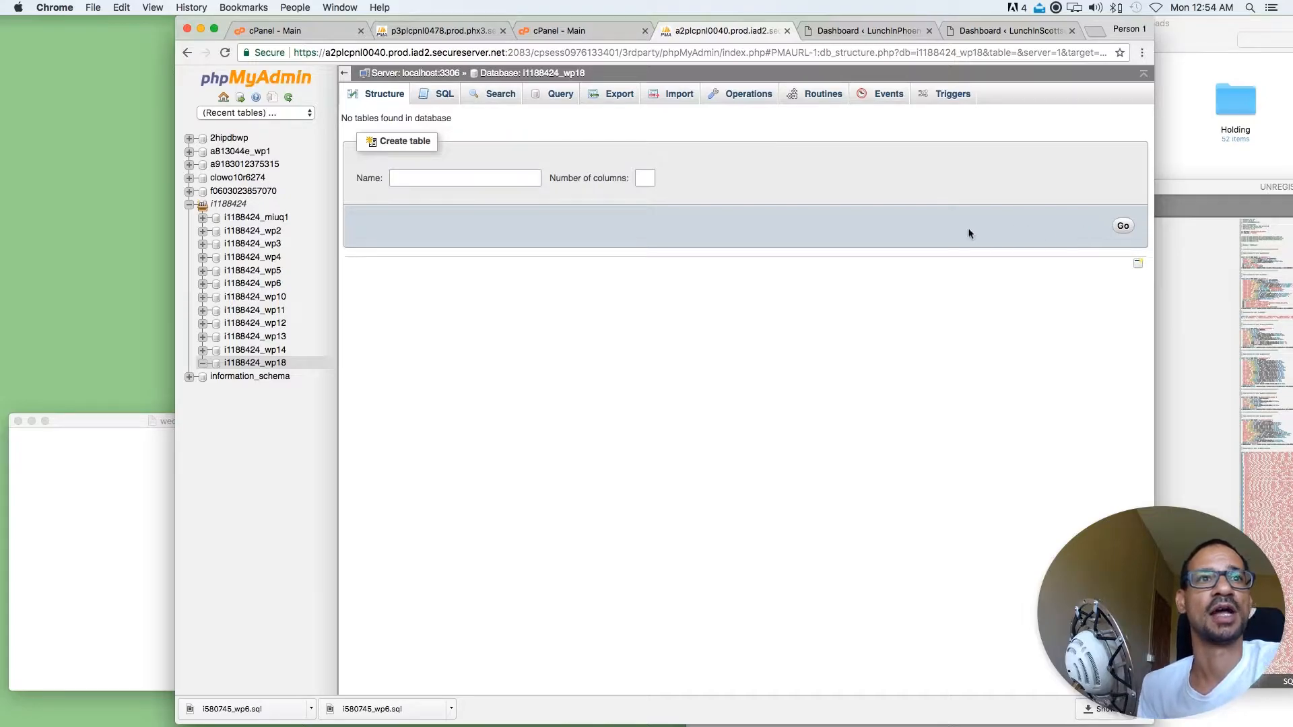
# Copy the database name i1188424_wp18 and paste it over the name in the Database comment of i580745_wp6.sql in Sublime Text
pyautogui.moveTo(292, 362); pyautogui.dragTo(225, 364)
pyautogui.press('super+c')
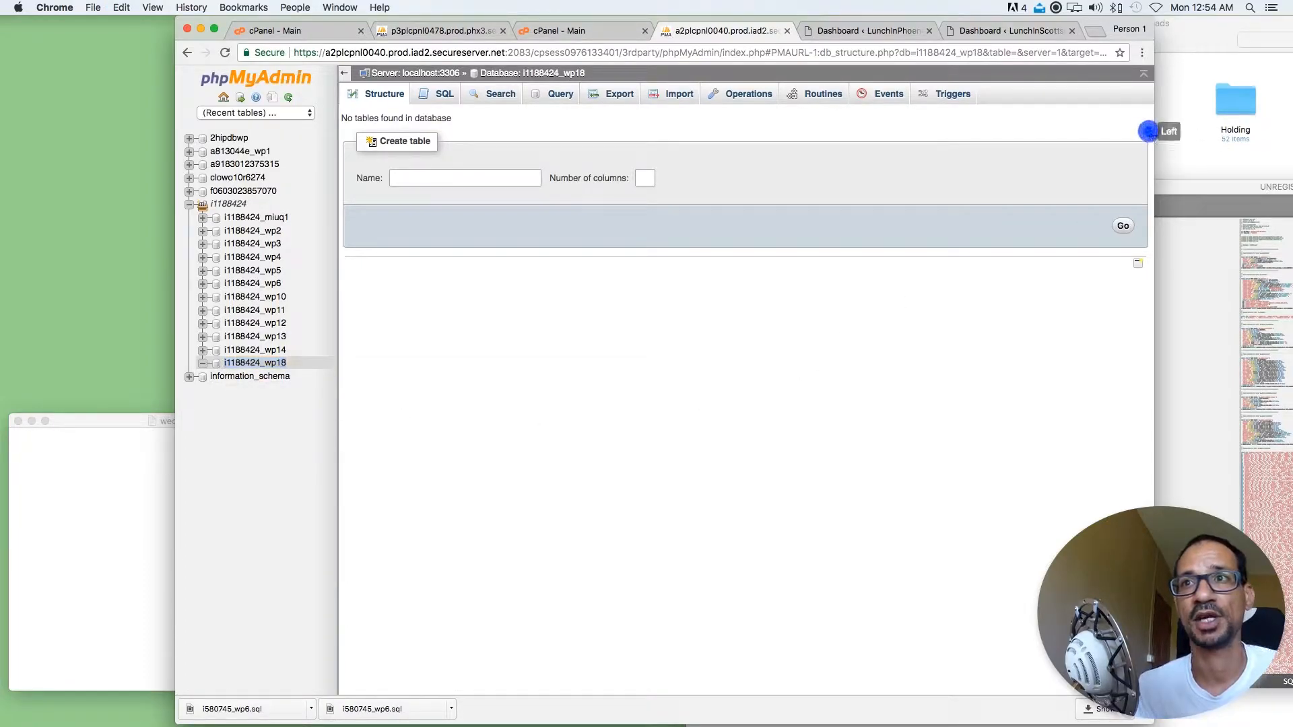
pyautogui.click(1184, 191)
pyautogui.moveTo(1184, 192); pyautogui.dragTo(1167, 204)
pyautogui.doubleClick(686, 428)
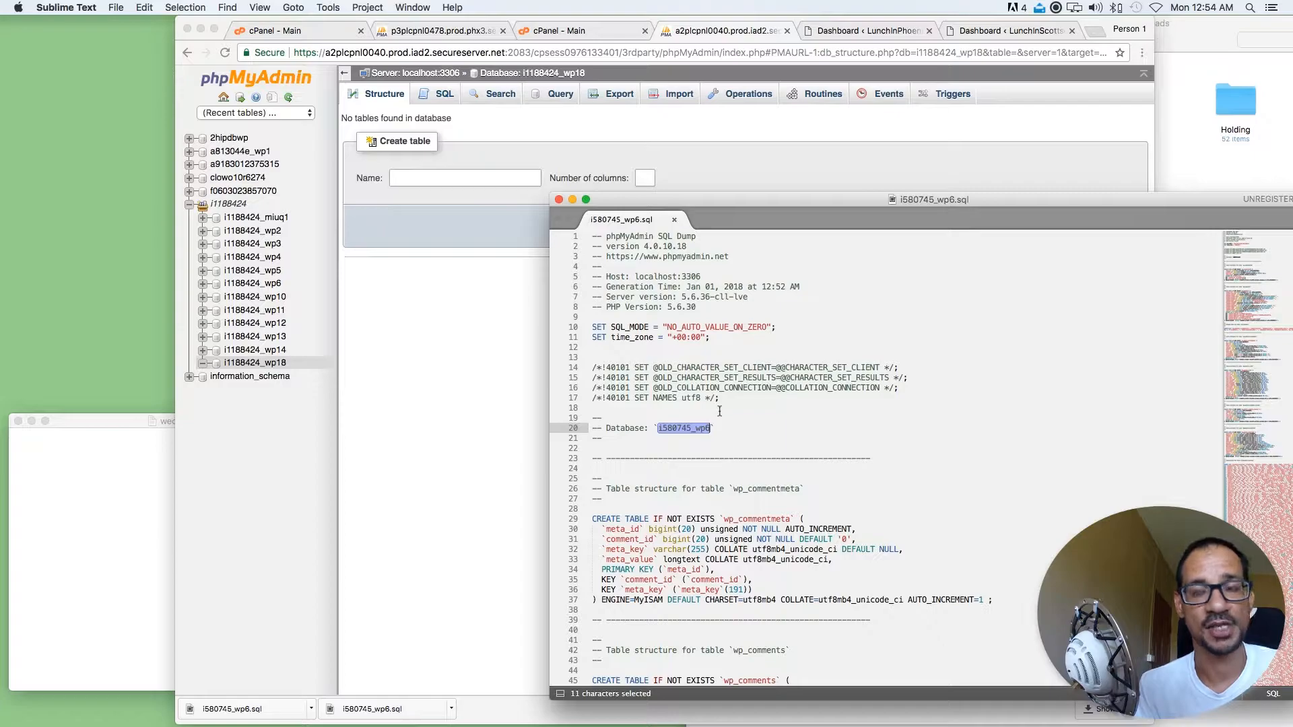
pyautogui.press('super+v')
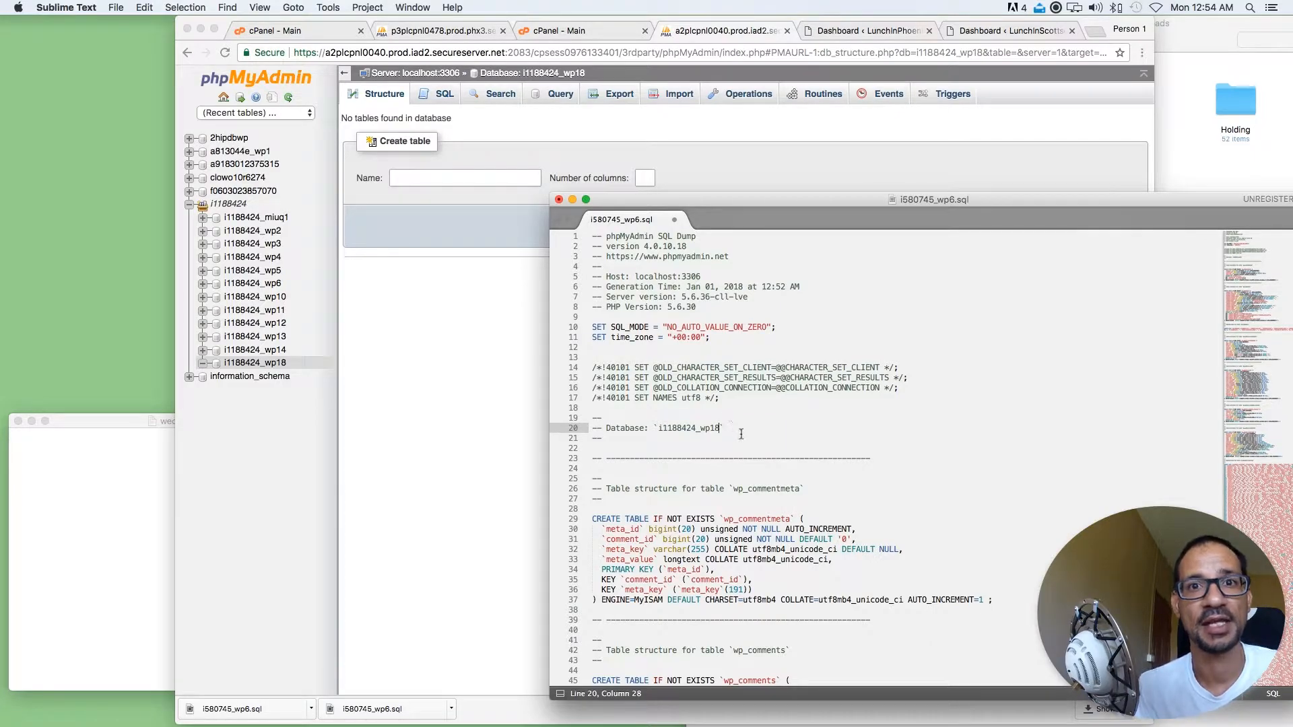
pyautogui.click(740, 438)
pyautogui.scroll(-5, 741, 435)
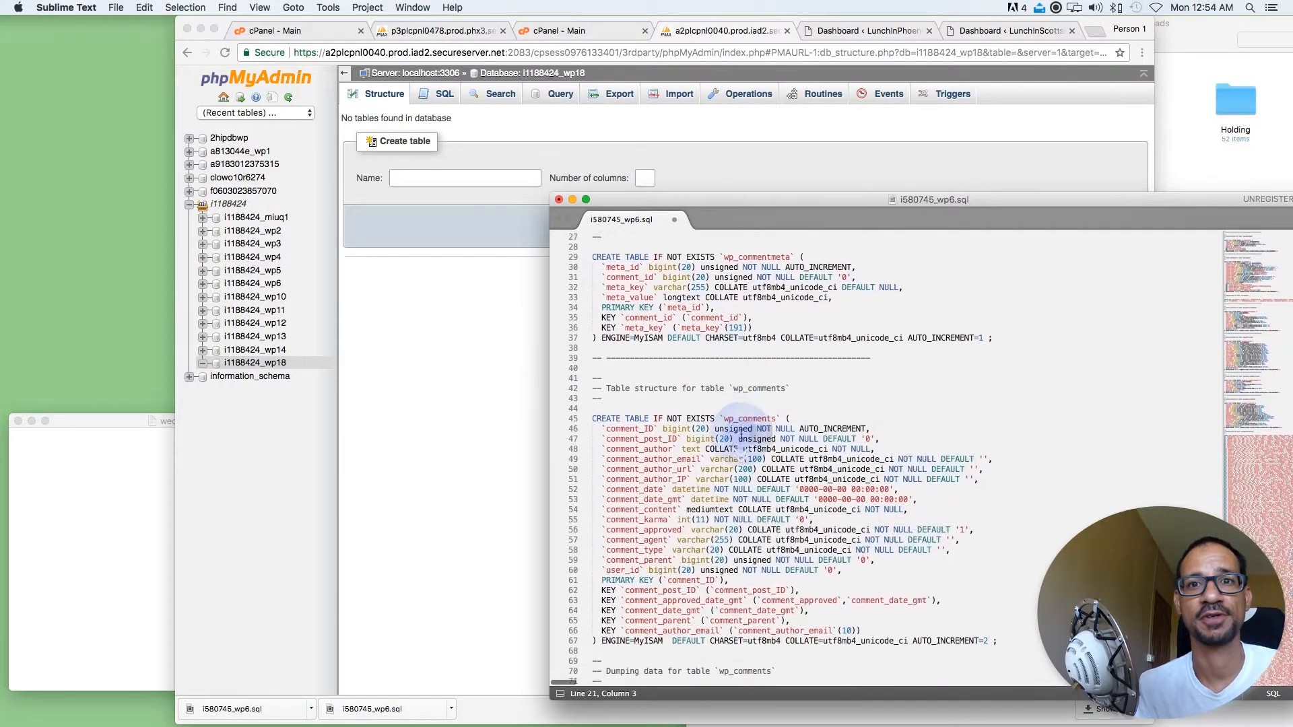
pyautogui.scroll(-1, 740, 434)
pyautogui.scroll(-10, 807, 312)
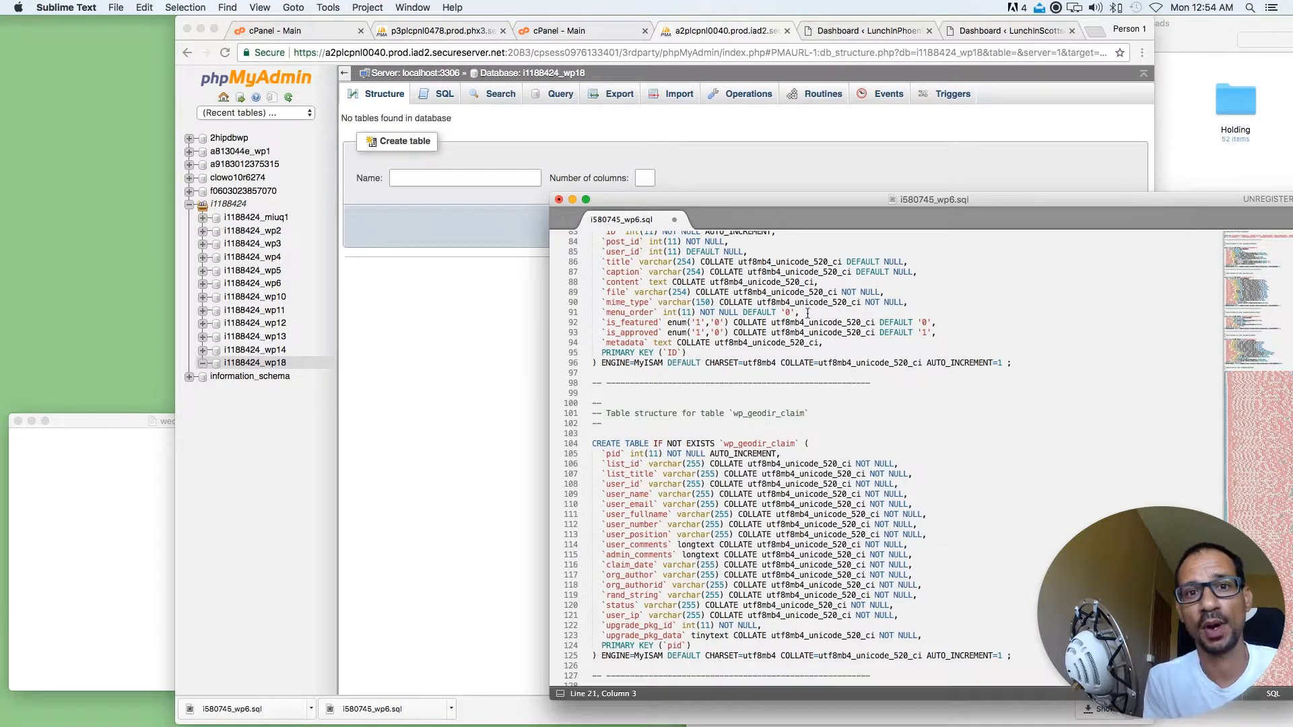
pyautogui.press('super+f')
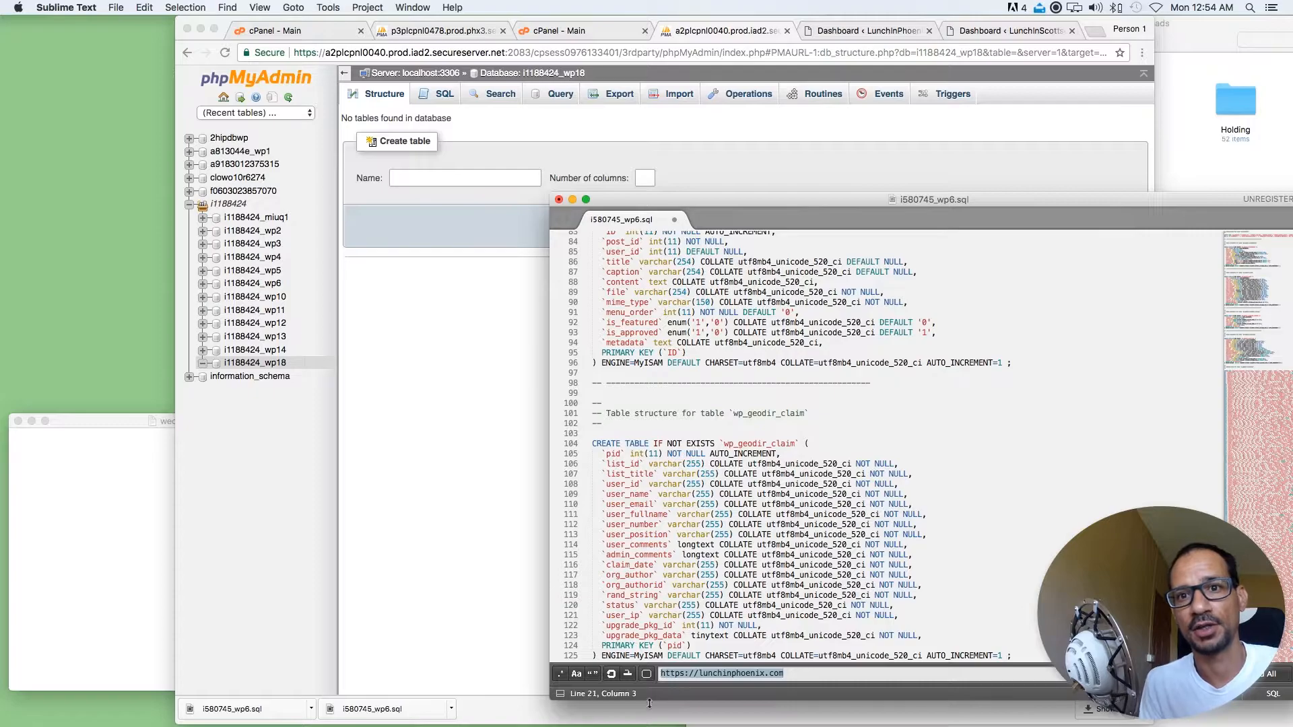
pyautogui.tripleClick(793, 675)
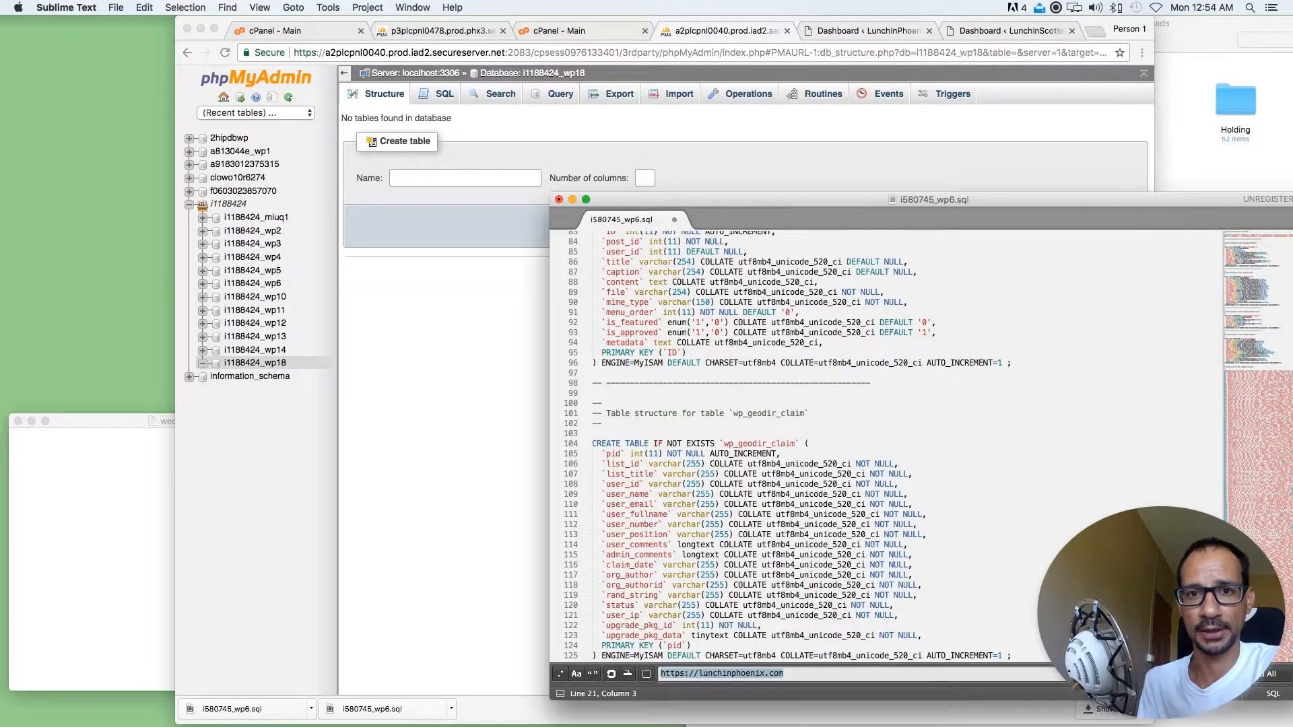
pyautogui.press('Return')
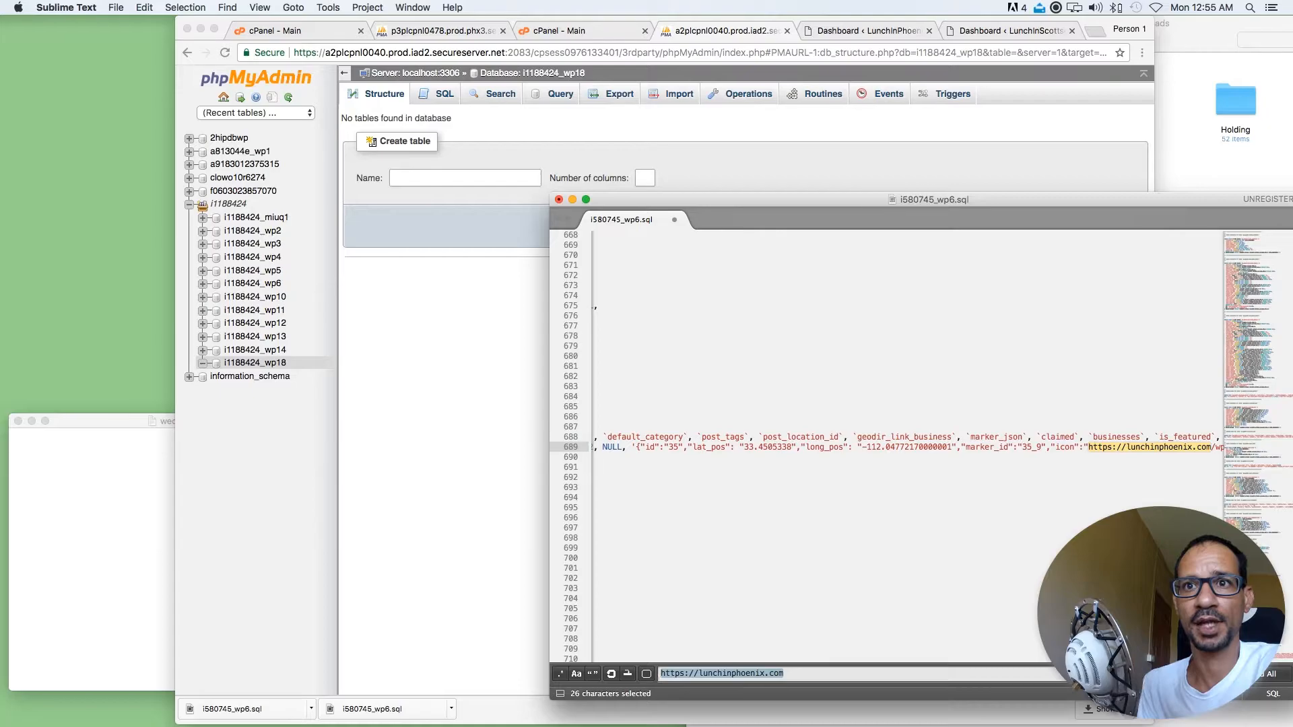
pyautogui.press('Return')
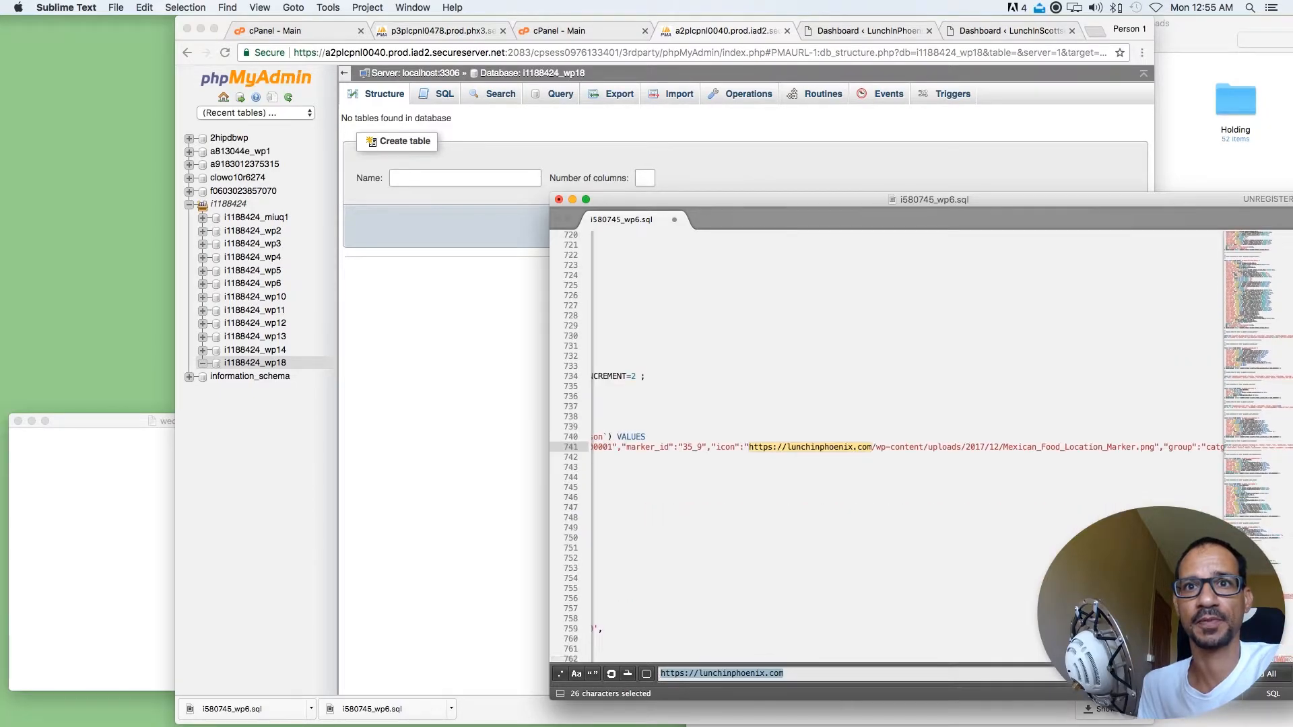
pyautogui.press('Return')
pyautogui.hscroll(-3, 943, 546)
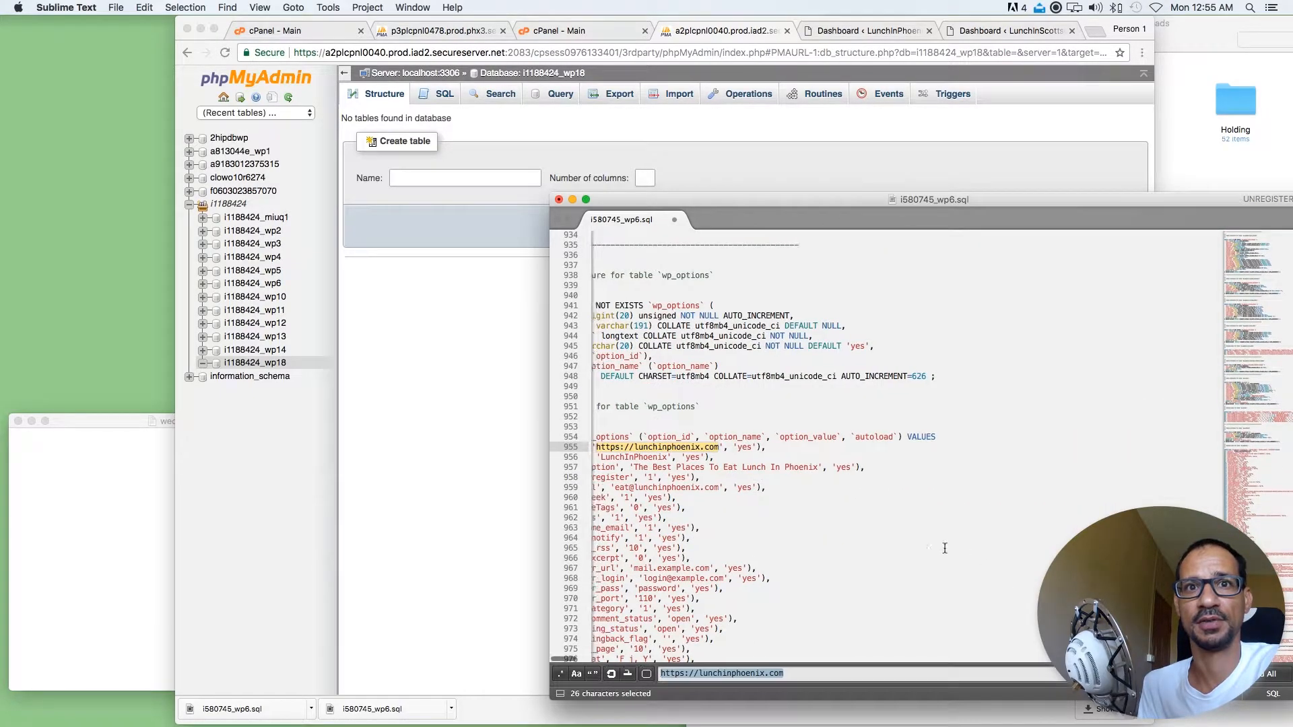
pyautogui.moveTo(772, 415); pyautogui.dragTo(600, 418)
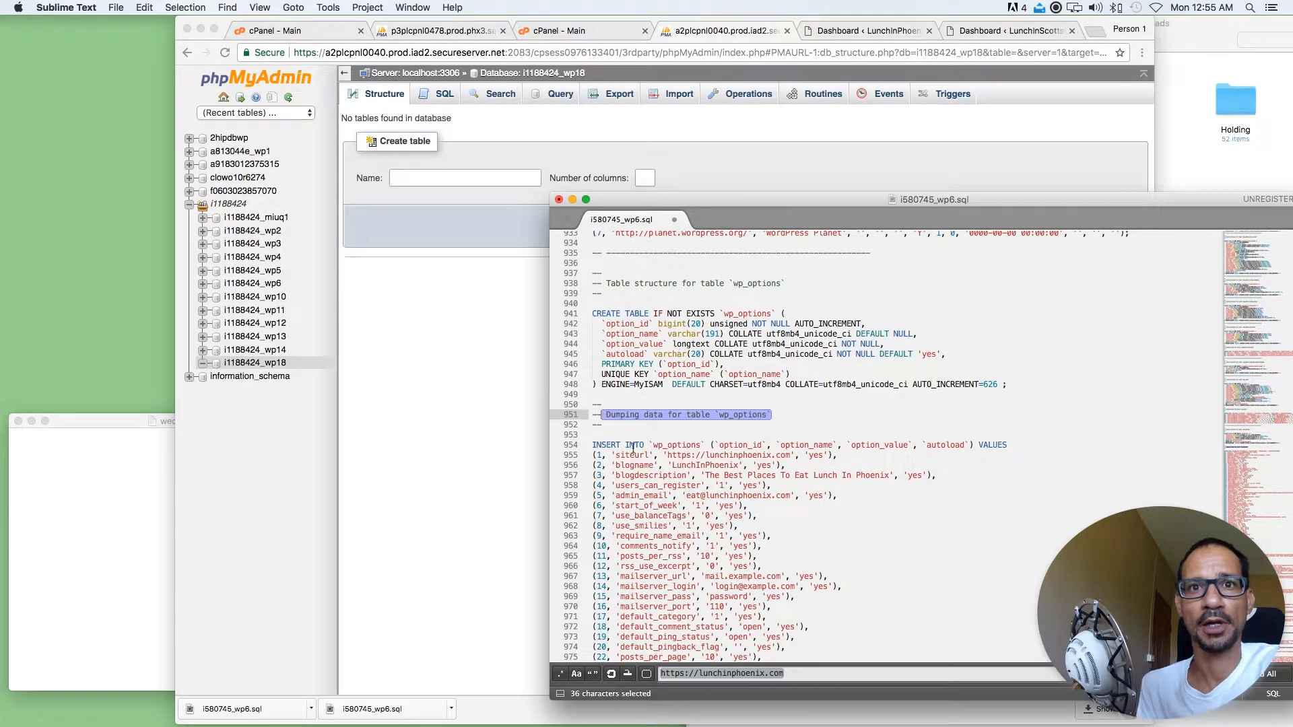
pyautogui.moveTo(614, 456); pyautogui.dragTo(781, 455)
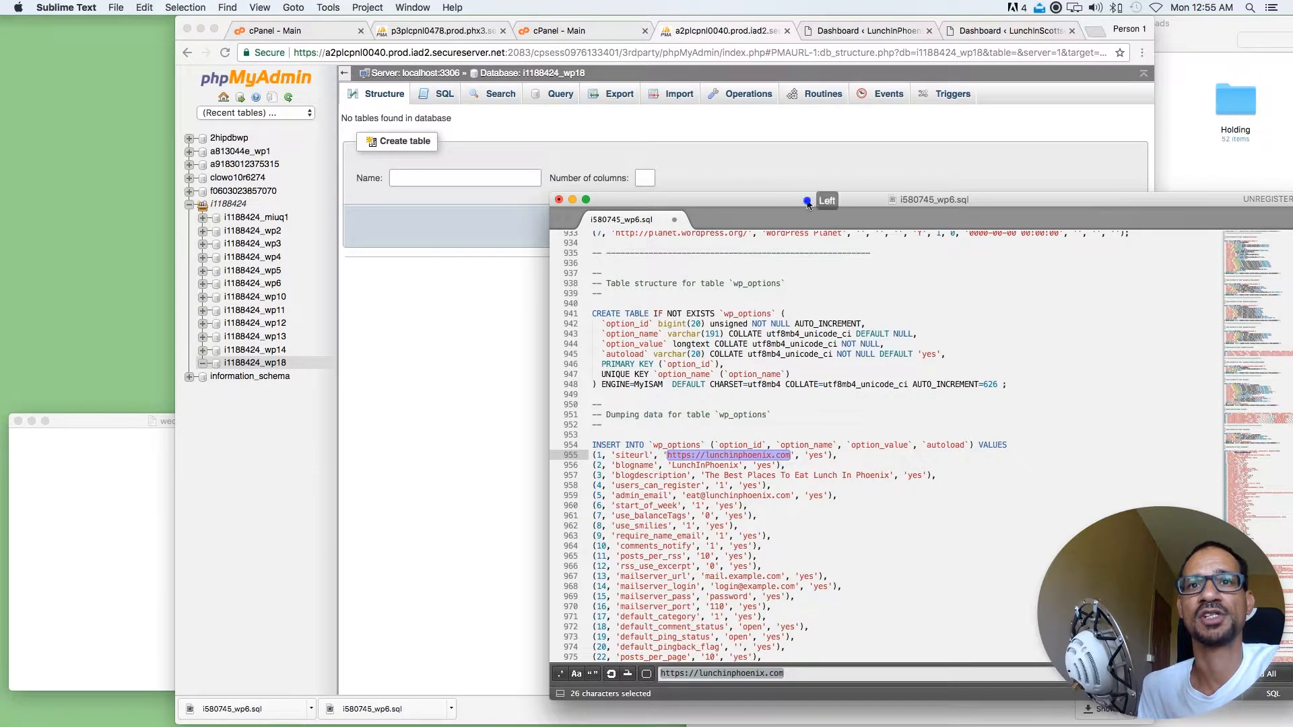
# Copy lunchinscottsdale from the LunchInScottsdale dashboard's address in Chrome and paste it over lunchinphoenix in the SQL file's siteurl value
pyautogui.moveTo(812, 200); pyautogui.dragTo(842, 217)
pyautogui.click(928, 153)
pyautogui.click(986, 29)
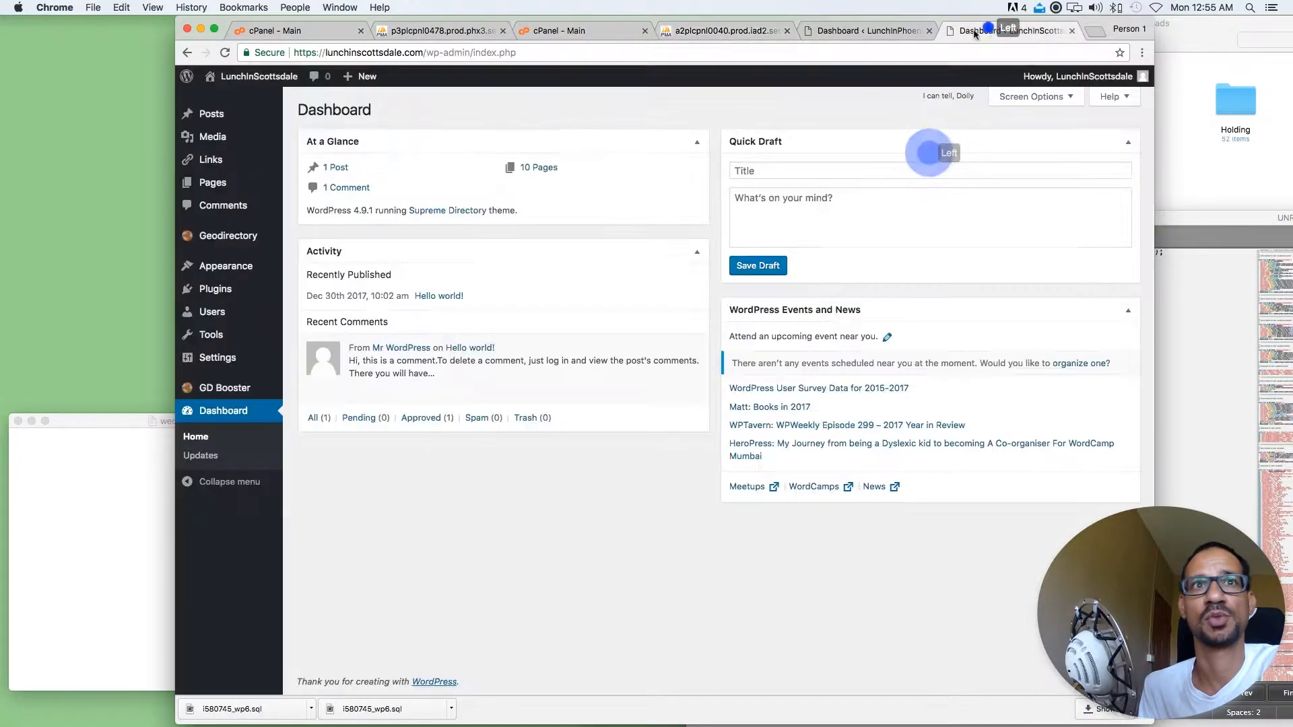
pyautogui.click(383, 53)
pyautogui.doubleClick(383, 53)
pyautogui.press('super+c')
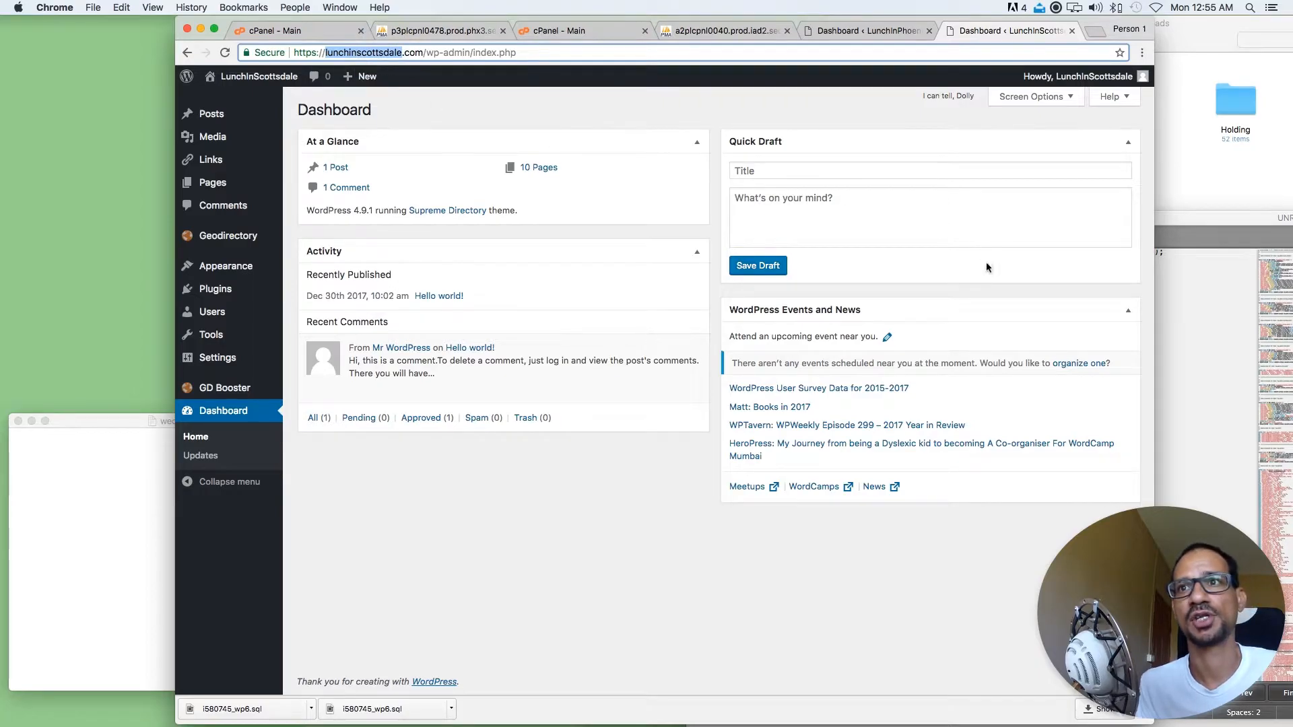
pyautogui.click(1203, 328)
pyautogui.click(765, 466)
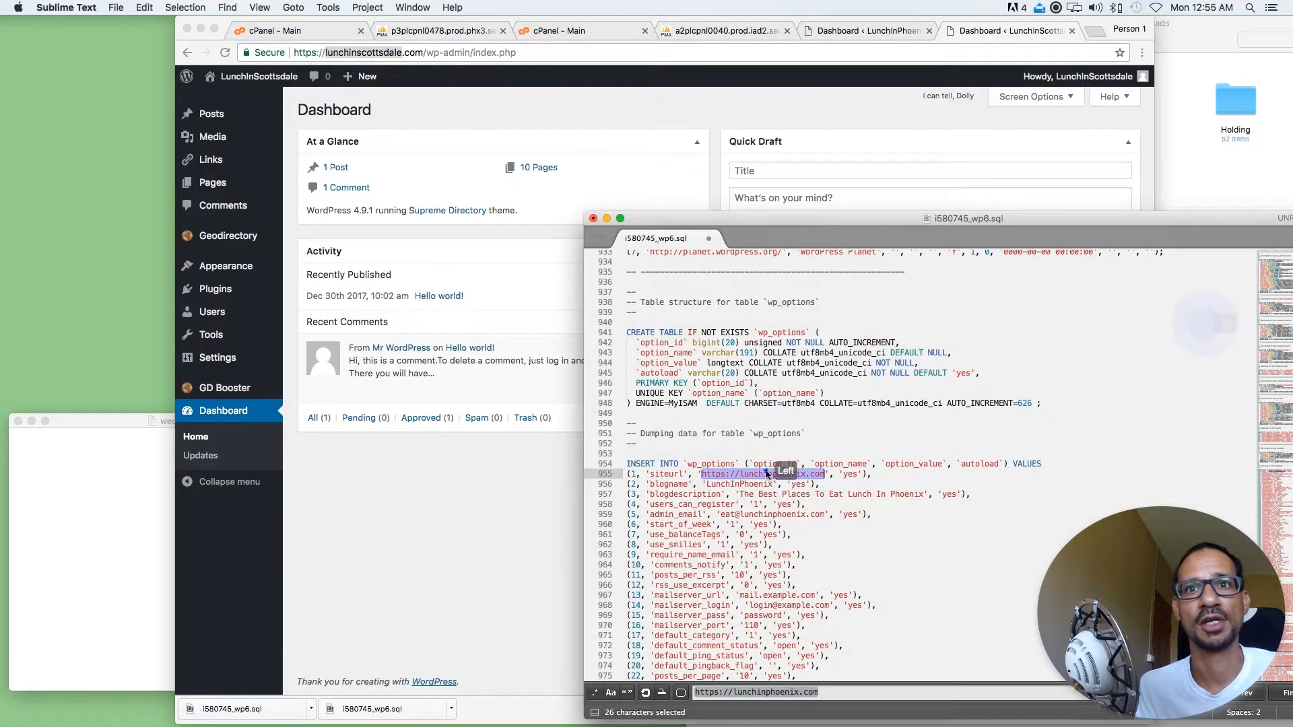
pyautogui.doubleClick(765, 474)
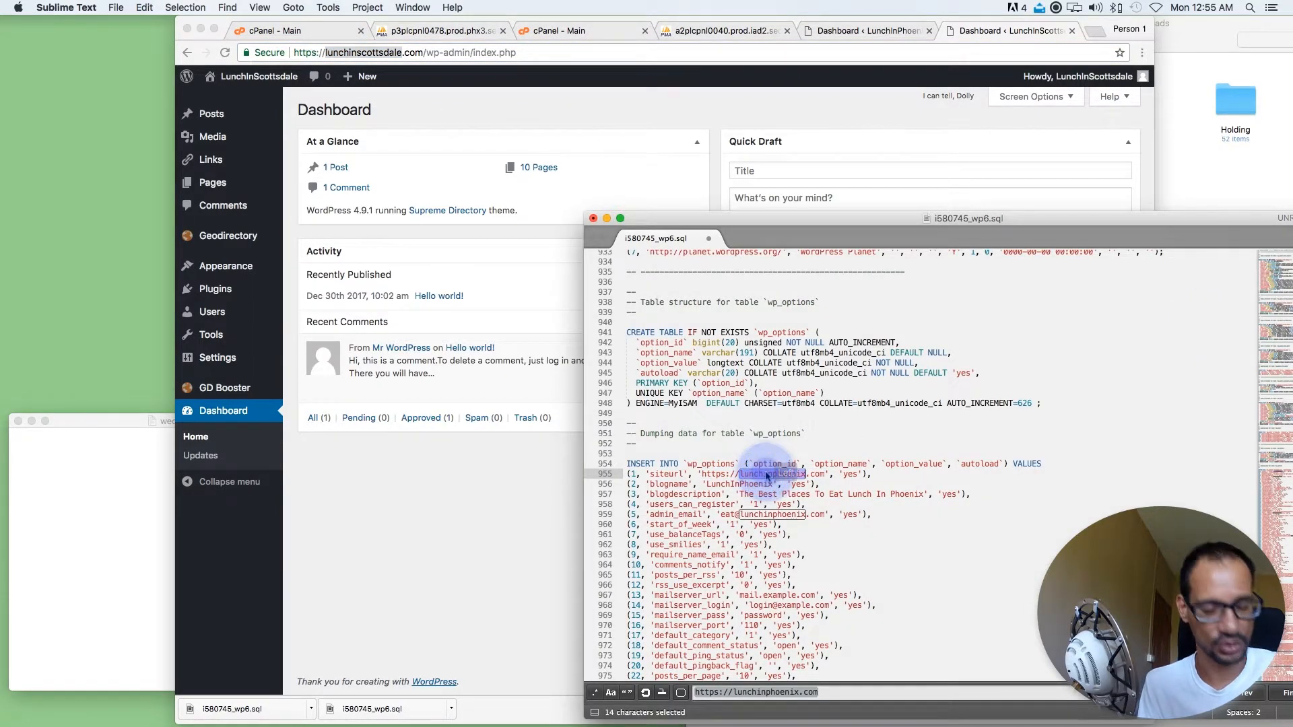
pyautogui.press('super+v')
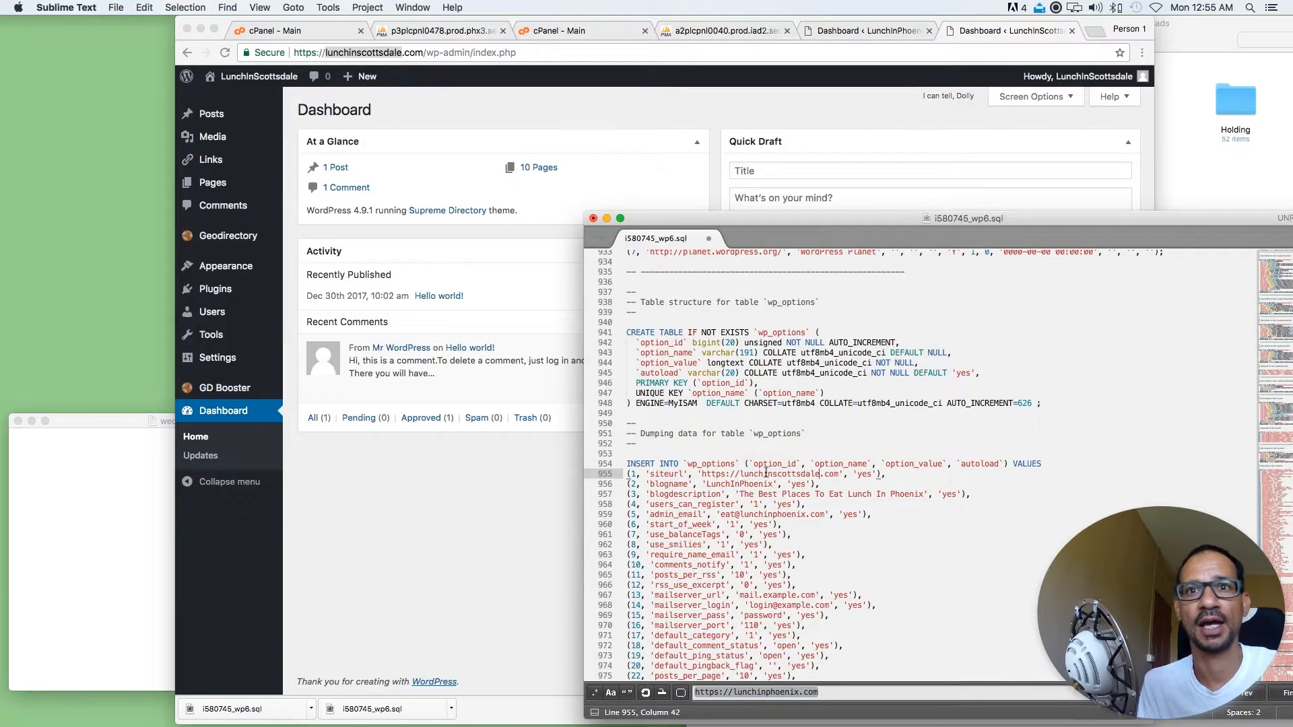
pyautogui.scroll(-3, 820, 506)
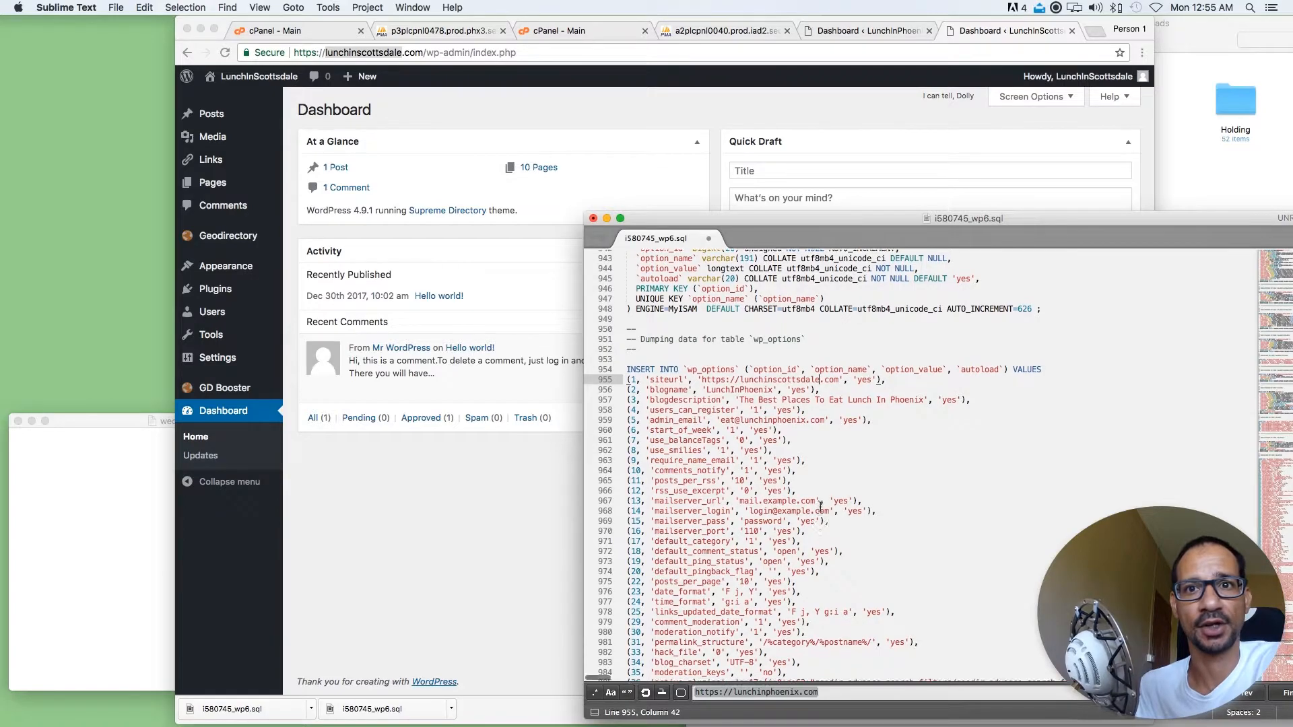
pyautogui.scroll(-2, 820, 506)
pyautogui.scroll(-2, 820, 506)
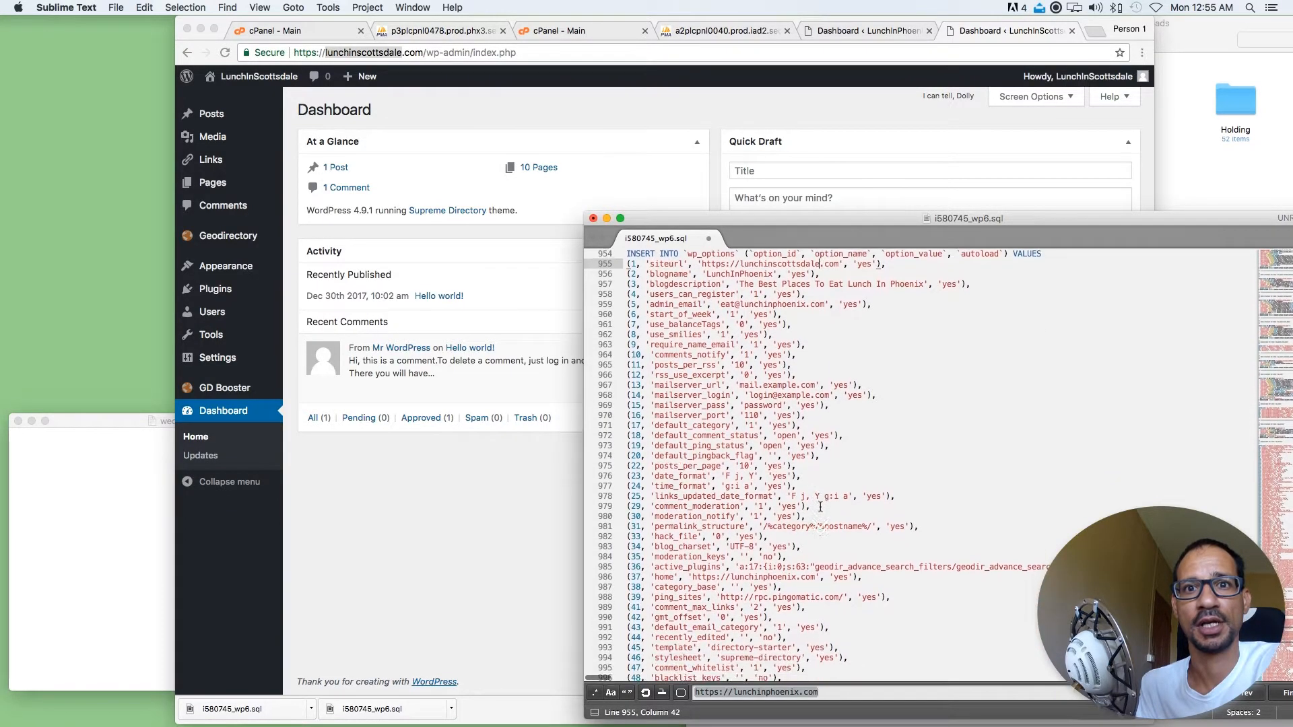
pyautogui.moveTo(652, 577); pyautogui.dragTo(853, 578)
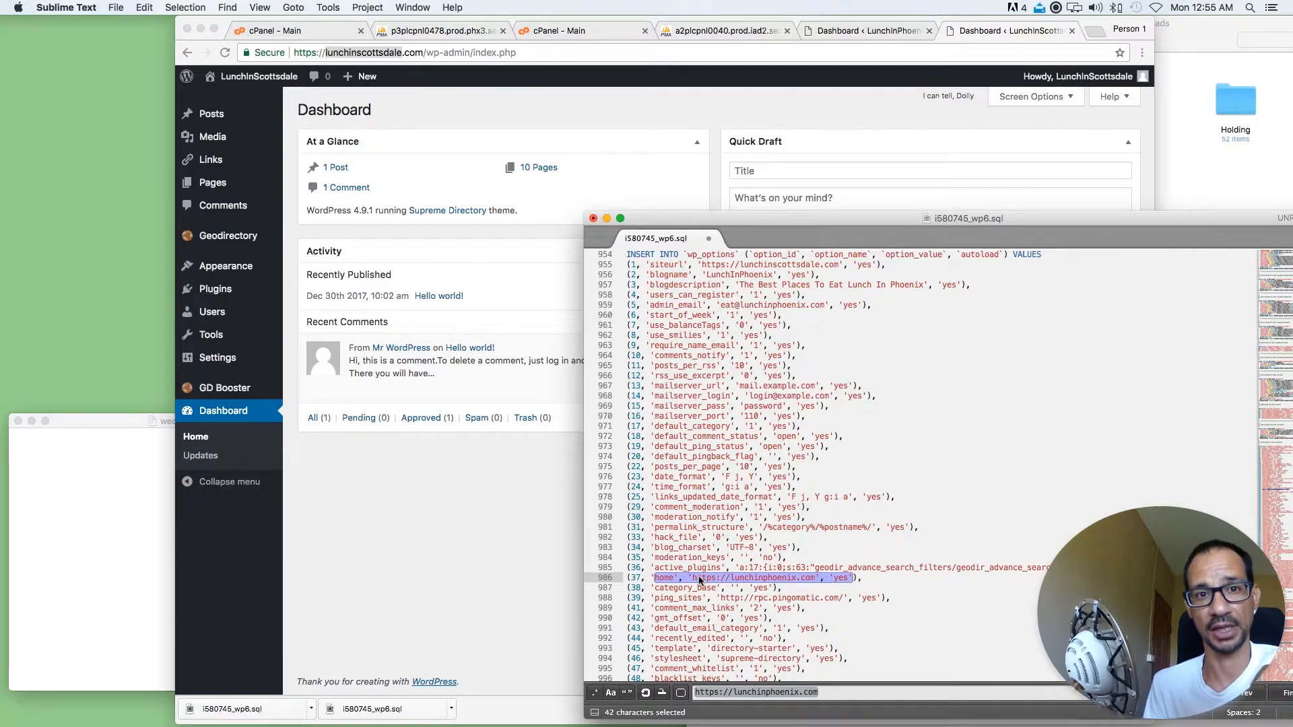
pyautogui.doubleClick(754, 578)
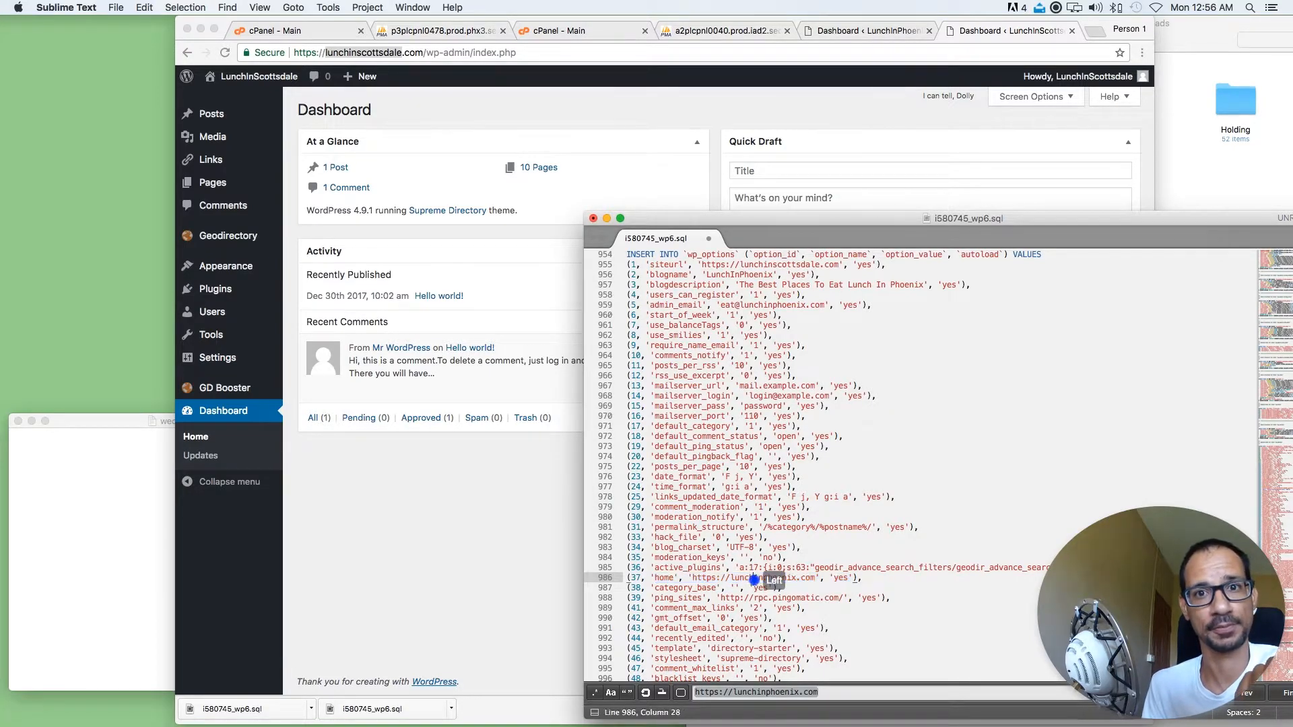
pyautogui.press('super+v')
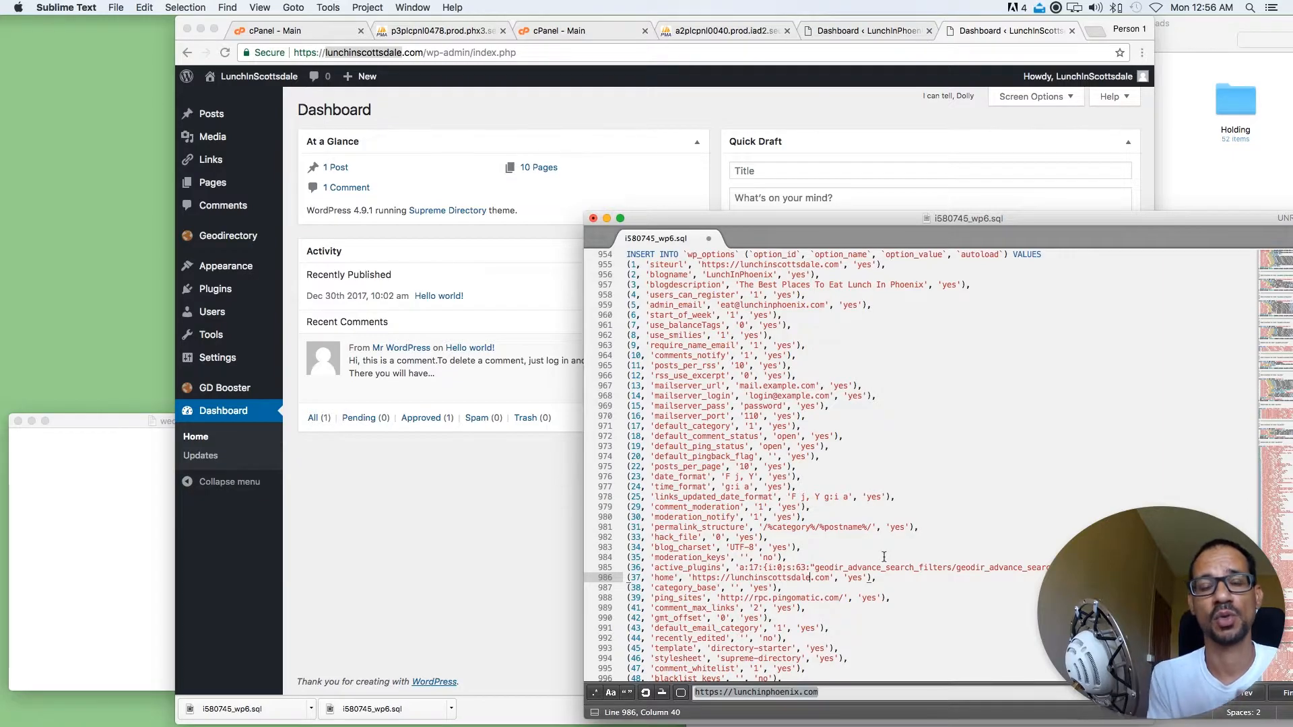
pyautogui.press('super+s')
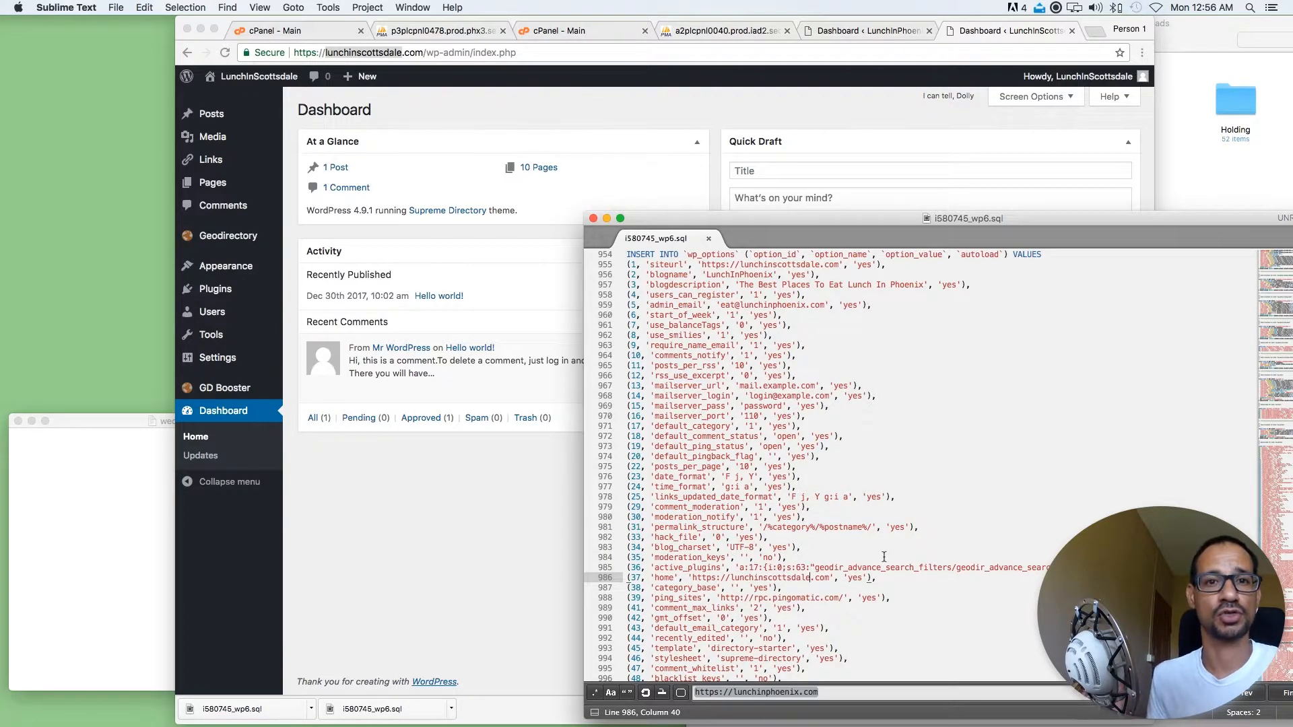
# Switch to the Downloads folder in Finder and select the edited i580745_wp6.sql file
pyautogui.click(1202, 168)
pyautogui.click(875, 84)
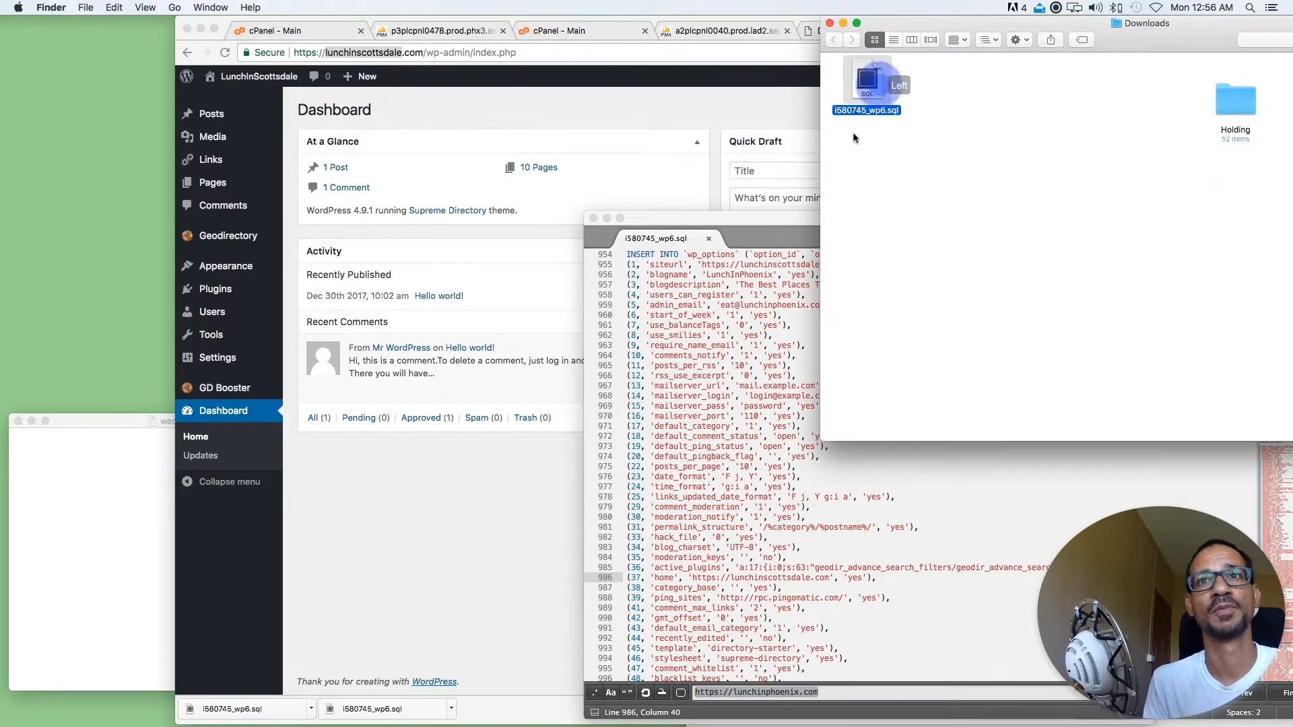
pyautogui.click(825, 118)
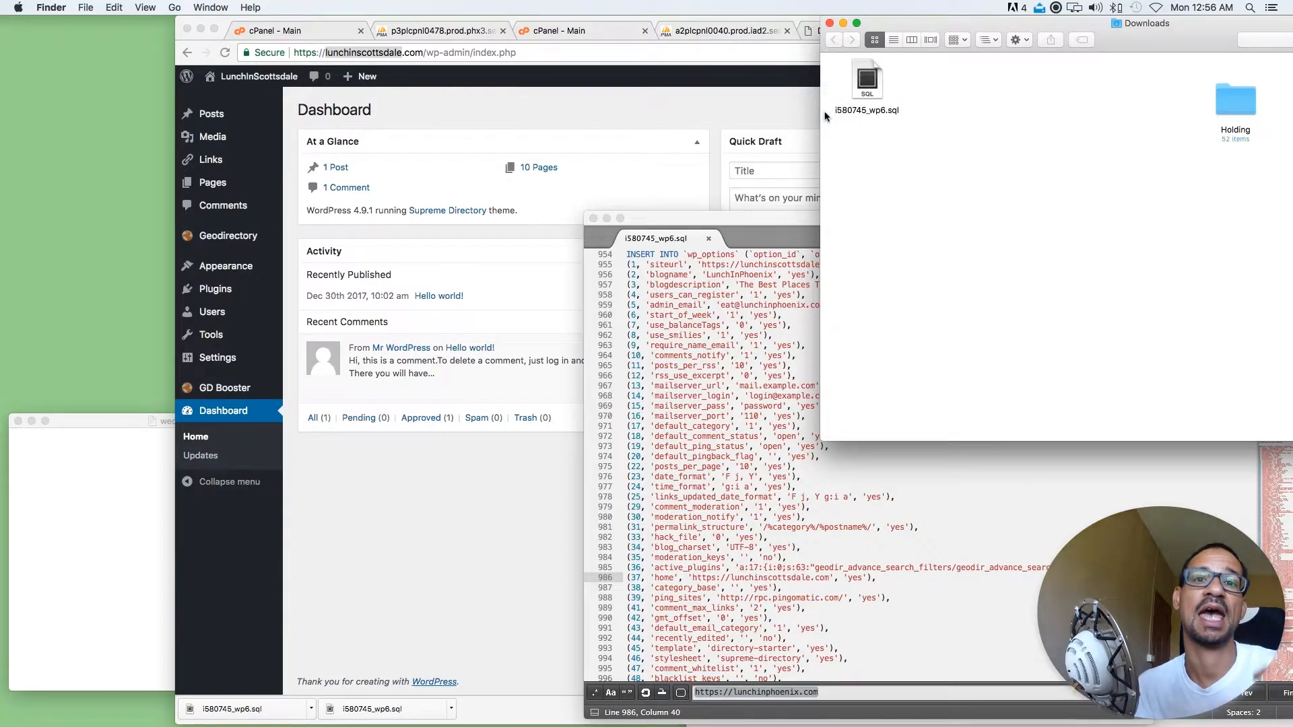
pyautogui.click(862, 109)
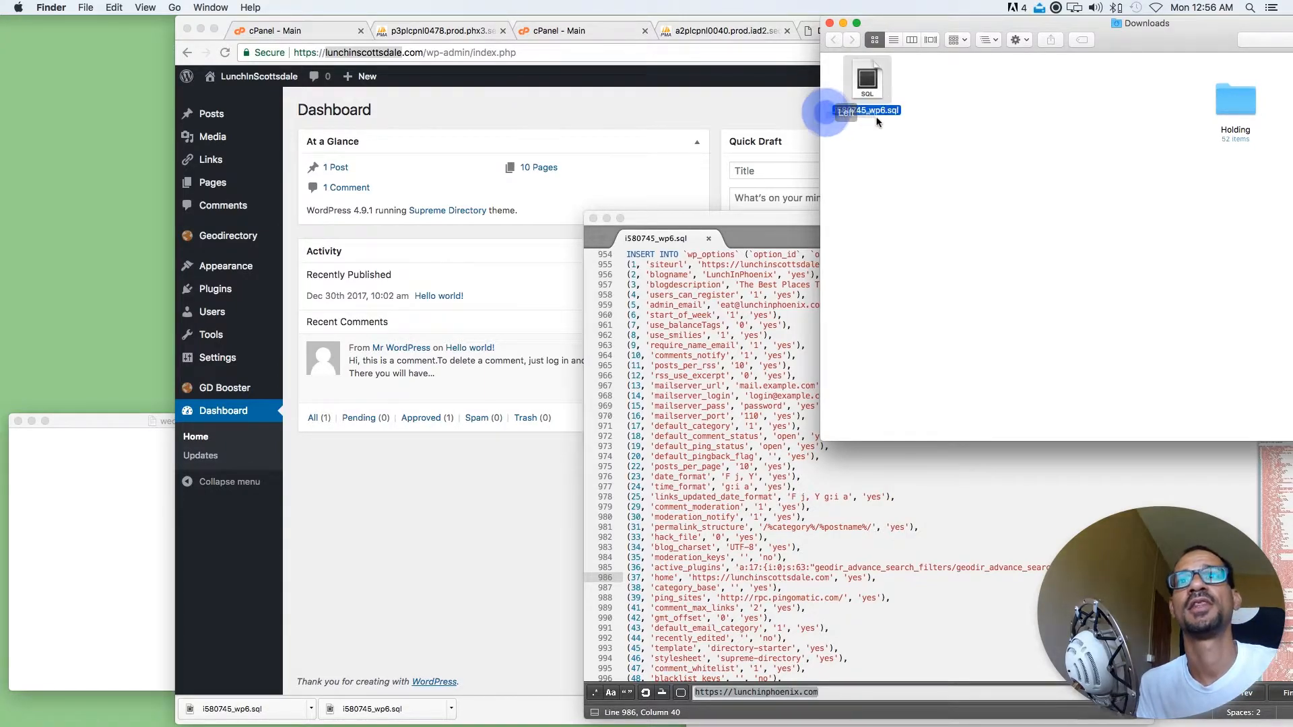
pyautogui.moveTo(938, 108); pyautogui.dragTo(899, 116)
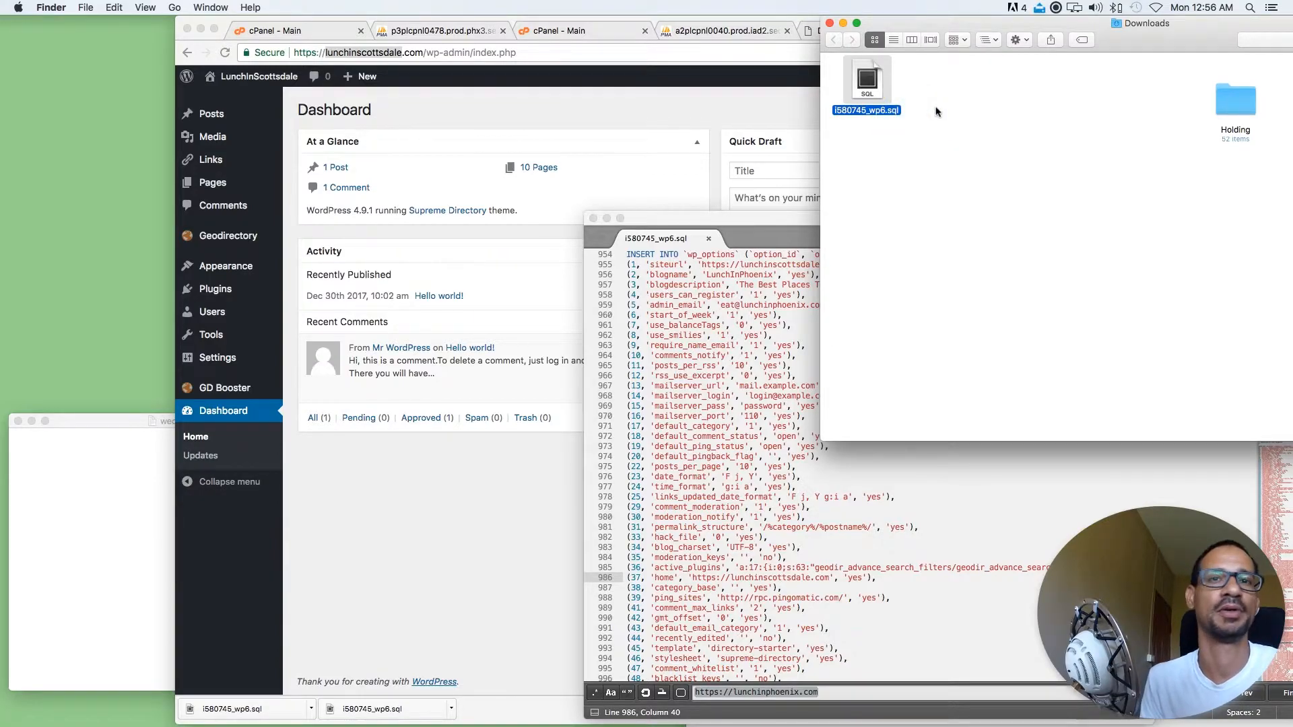
# Open the import page for the database i1188424_wp18 in phpMyAdmin in Chrome
pyautogui.click(737, 108)
pyautogui.click(729, 34)
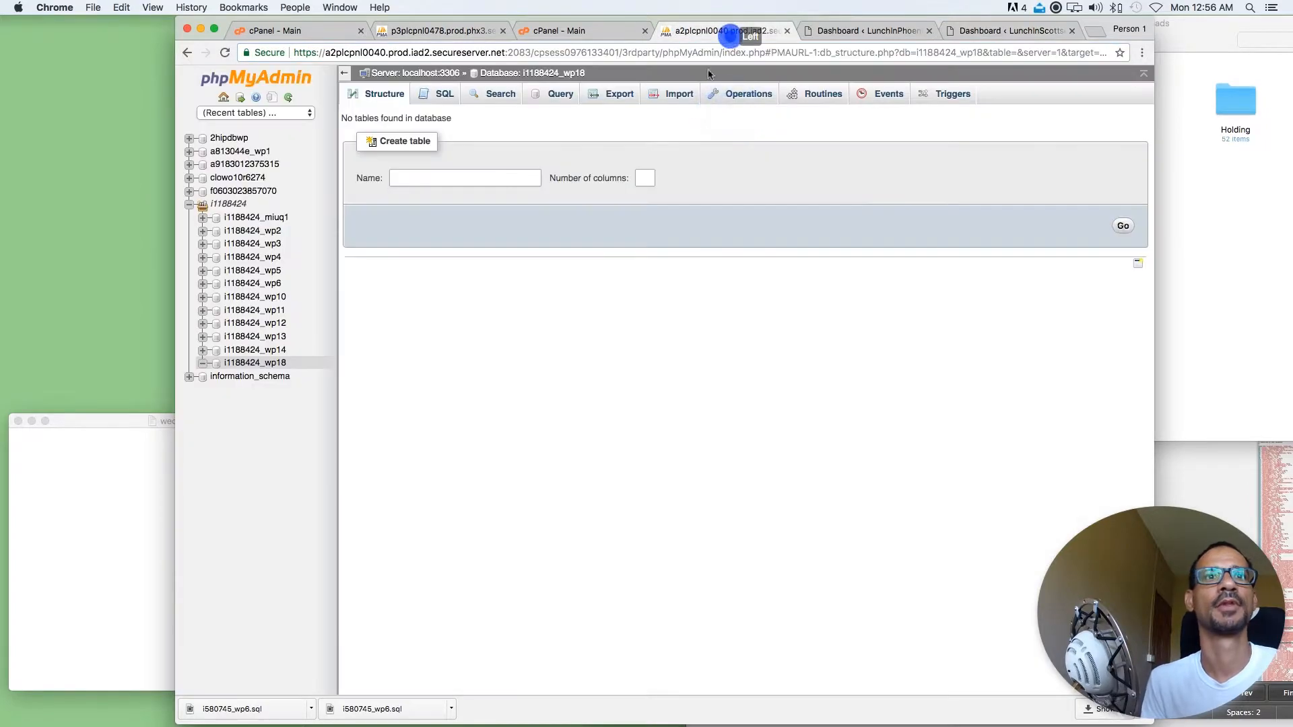
pyautogui.rightClick(269, 365)
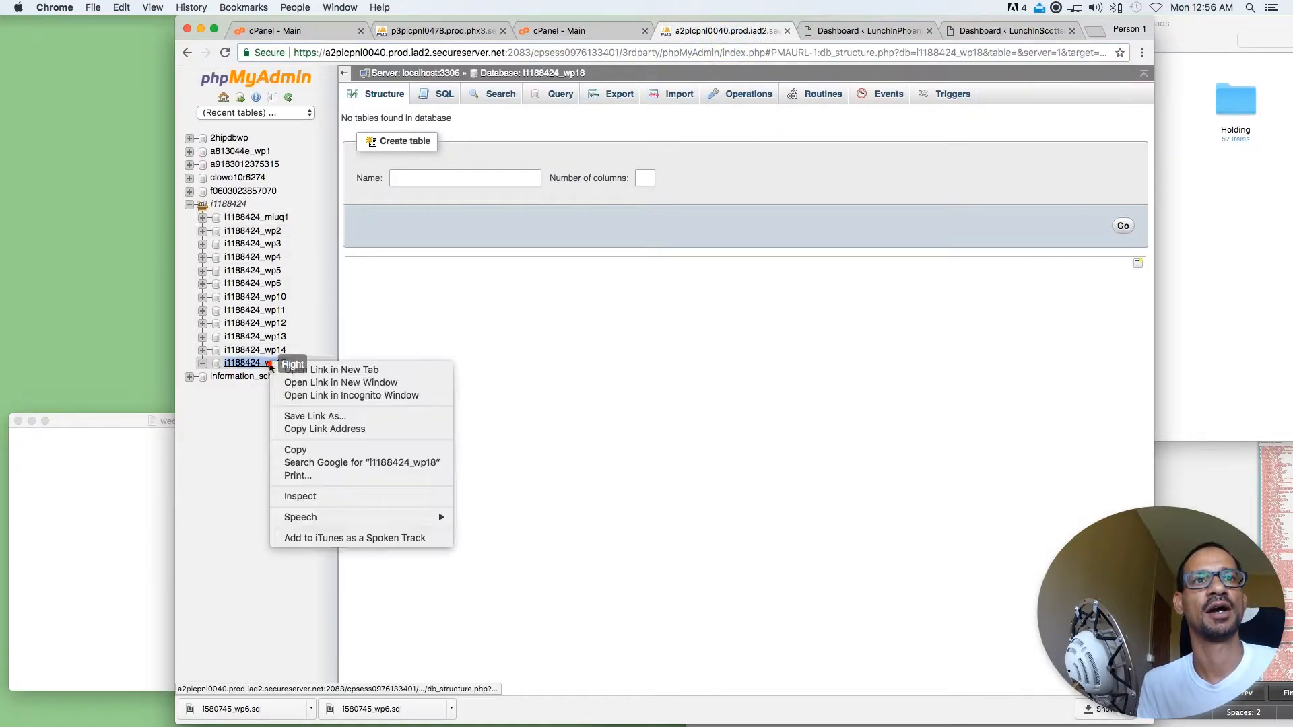
pyautogui.click(583, 243)
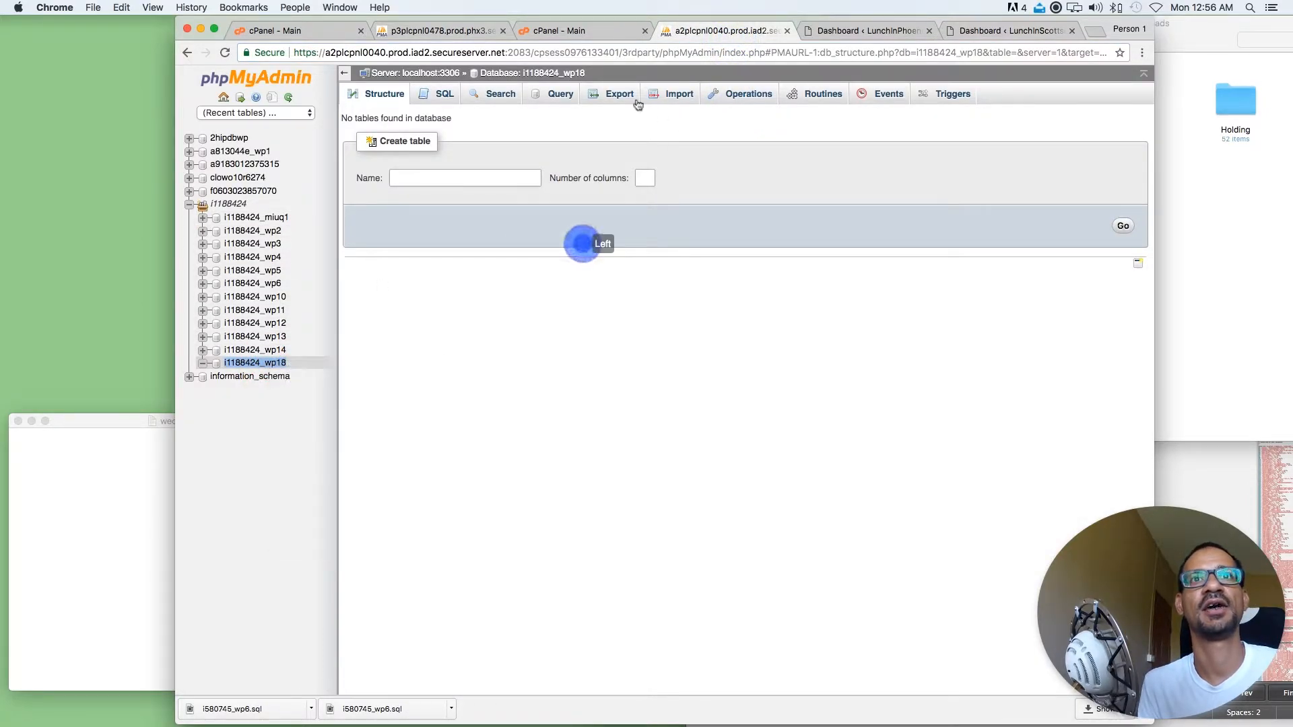
pyautogui.click(663, 94)
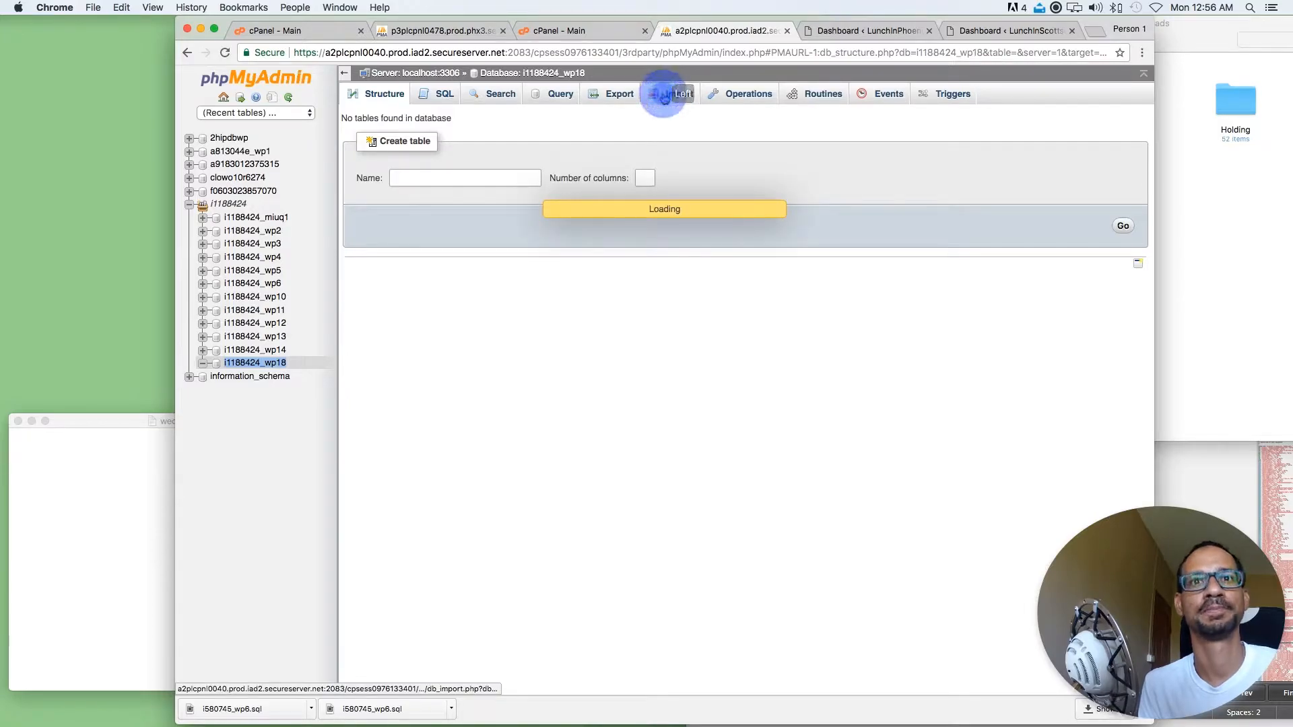
# Import i580745_wp6.sql from the Downloads folder into i1188424_wp18, and close the file's window in Sublime Text
pyautogui.click(1287, 214)
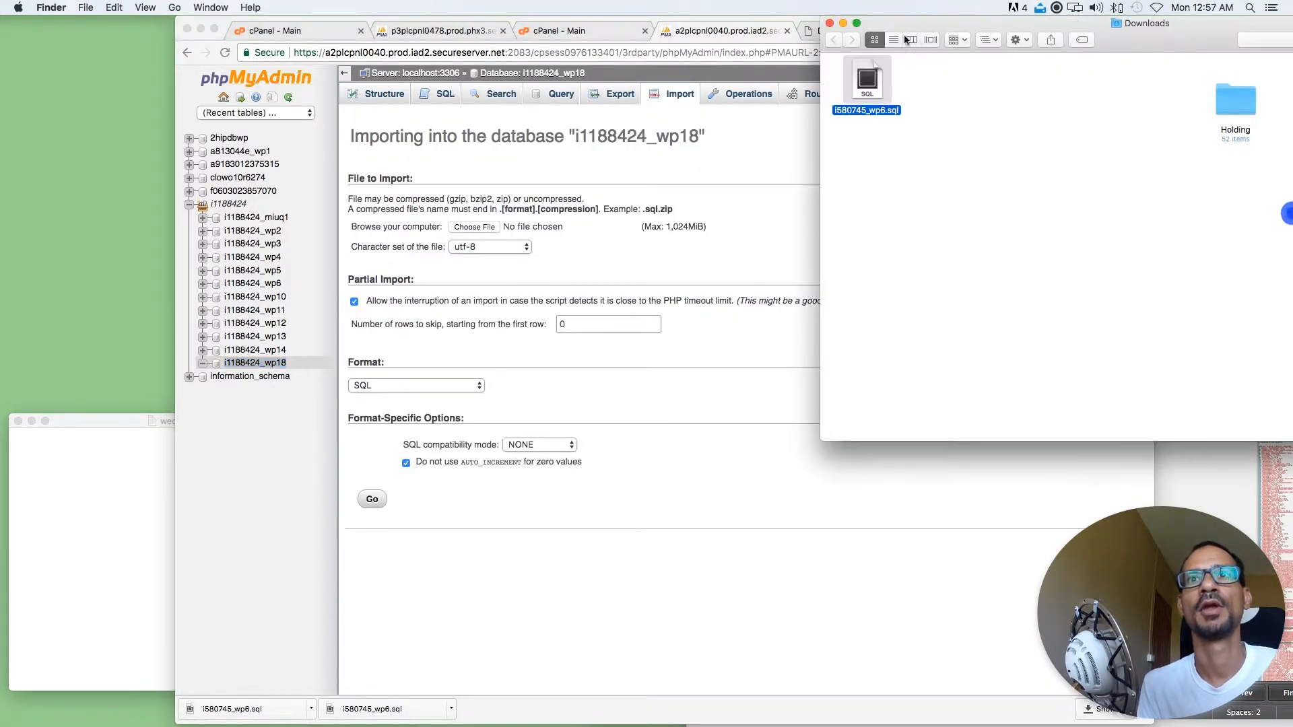
pyautogui.moveTo(869, 78); pyautogui.dragTo(482, 229)
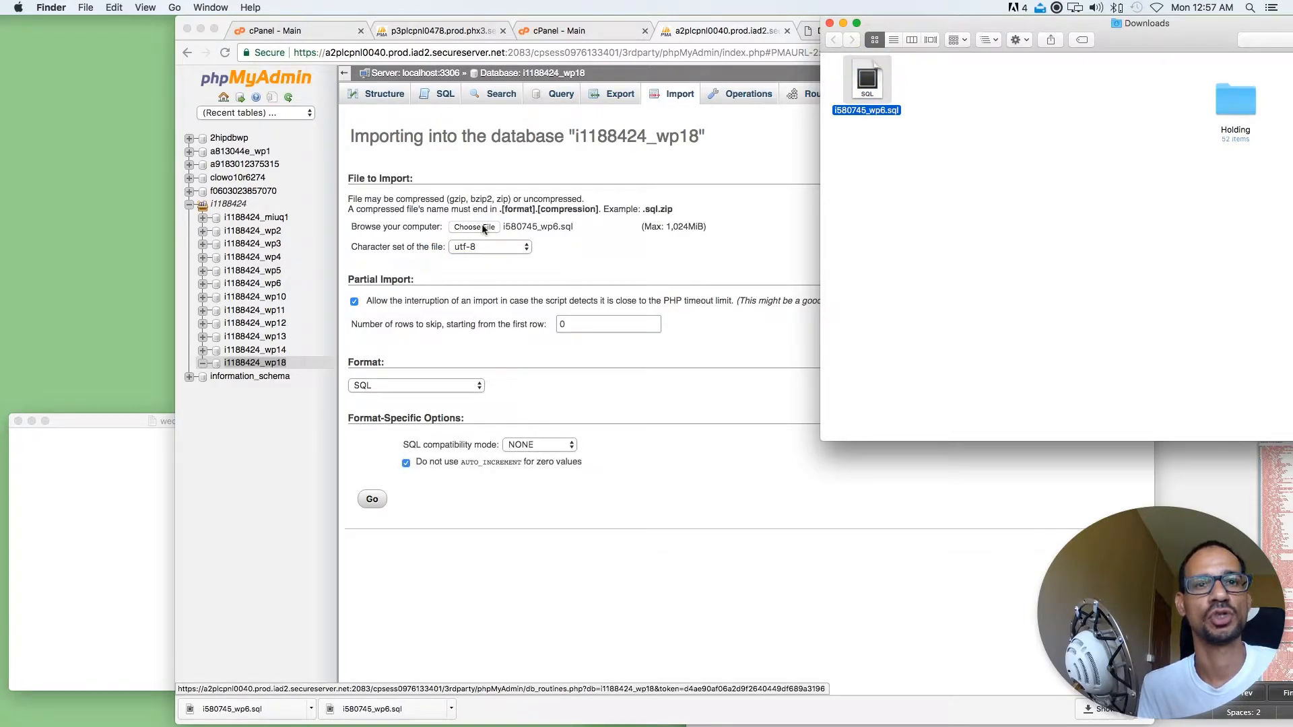
pyautogui.click(372, 498)
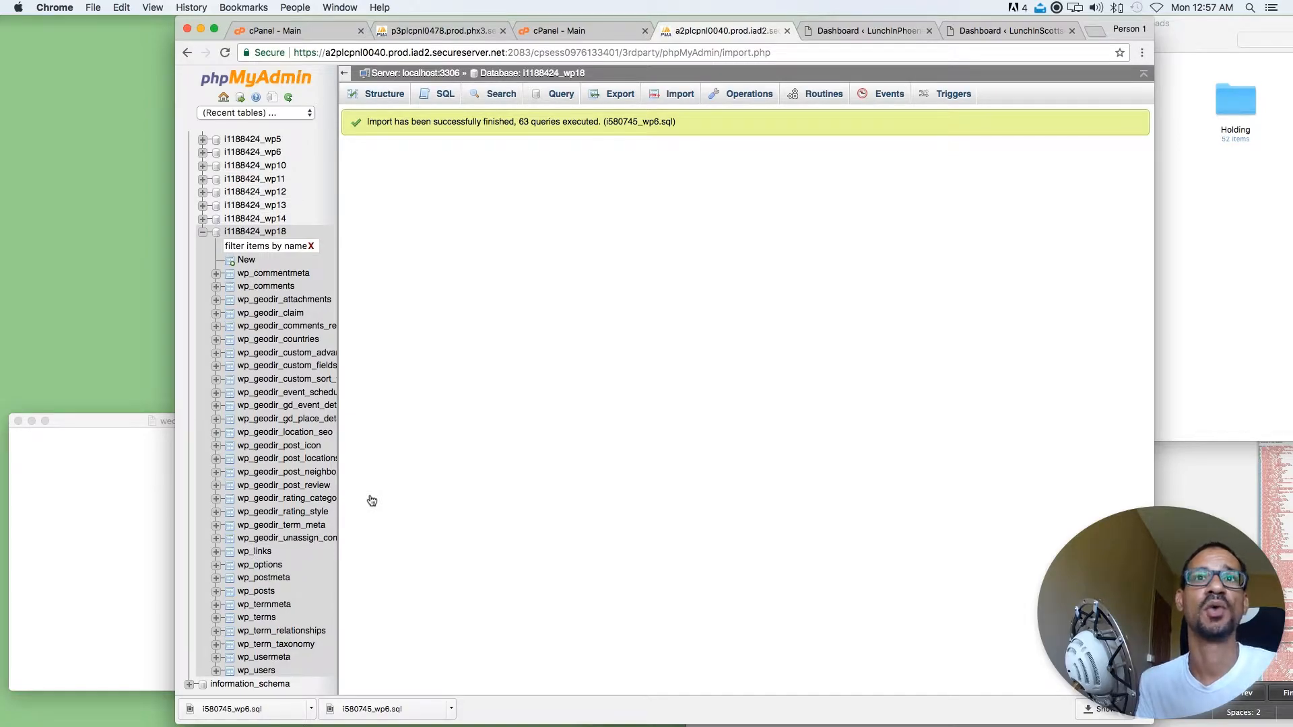
pyautogui.click(1186, 496)
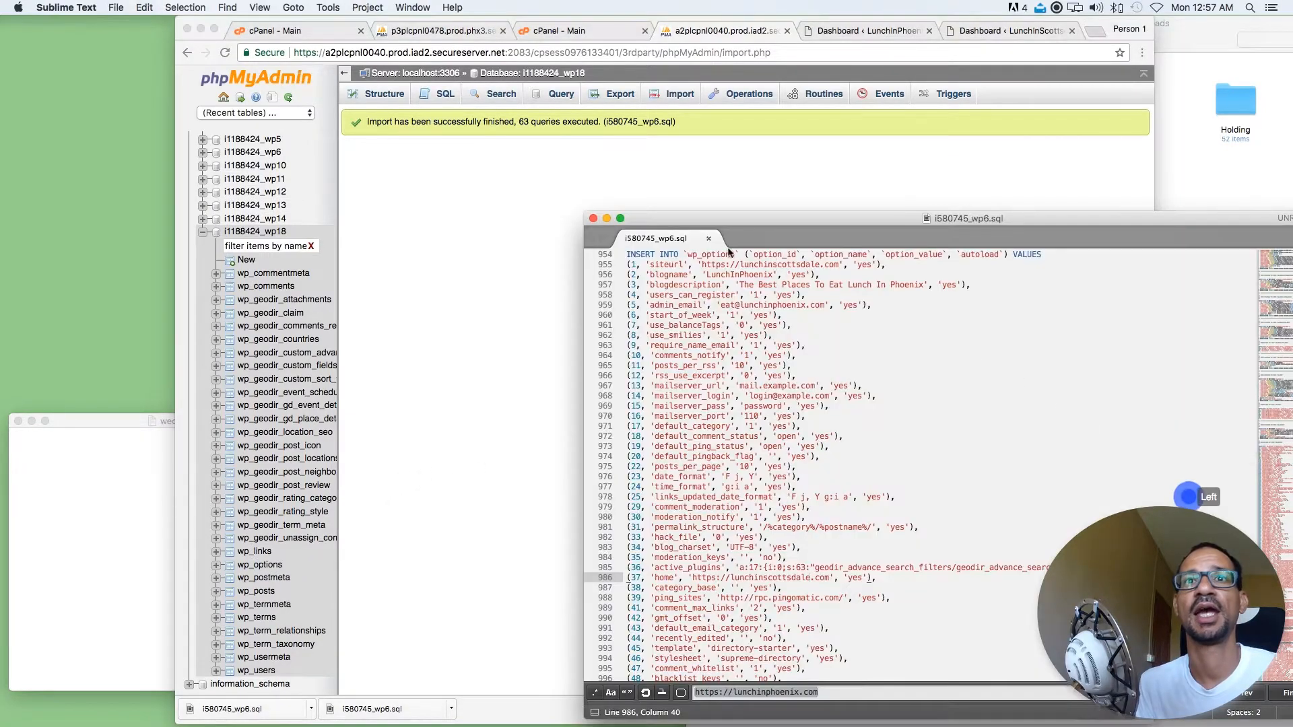
pyautogui.click(594, 217)
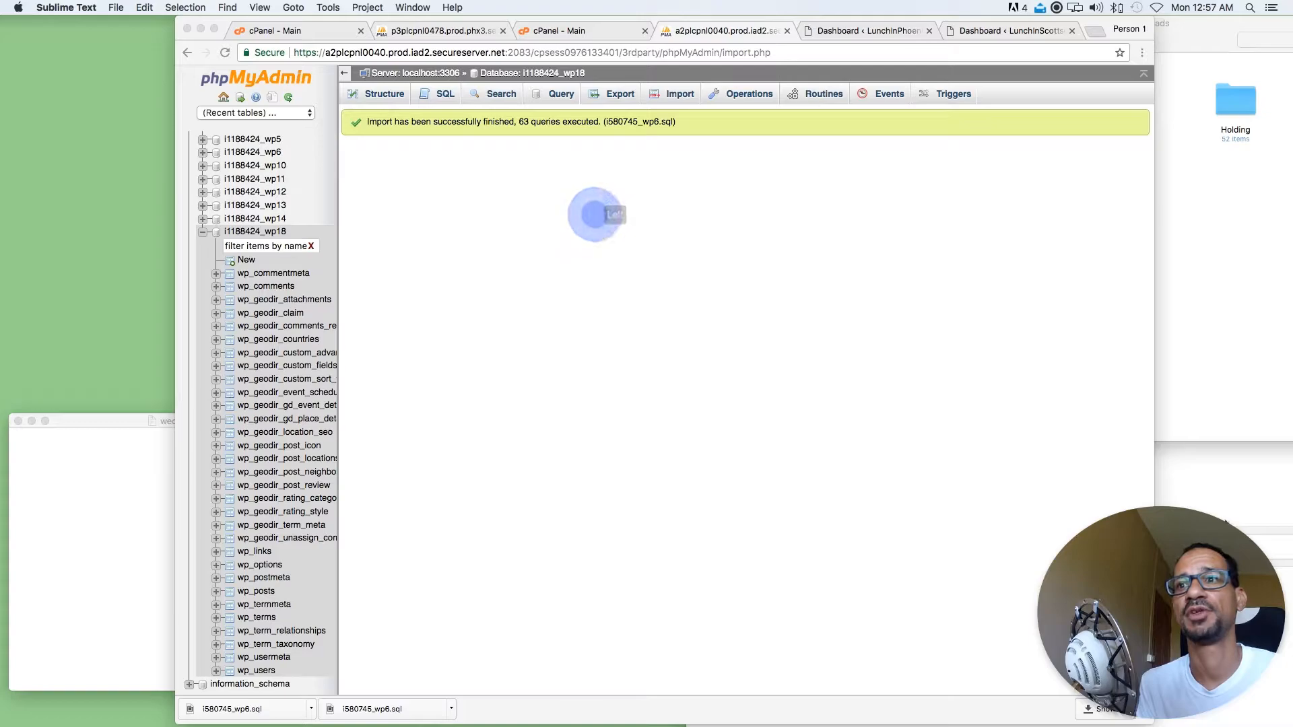
# Reload the lunchinscottsdale.com home page in the other Chrome window to check the imported content
pyautogui.click(1224, 519)
pyautogui.doubleClick(1084, 69)
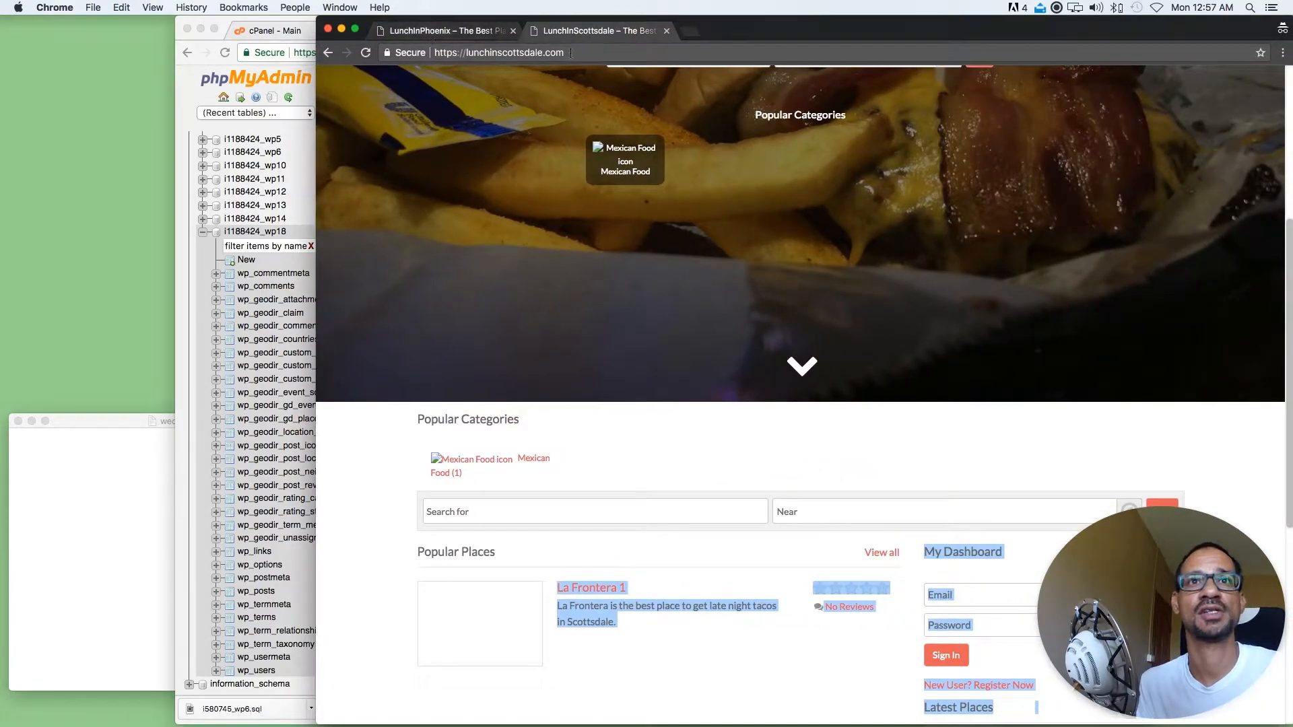
pyautogui.click(566, 52)
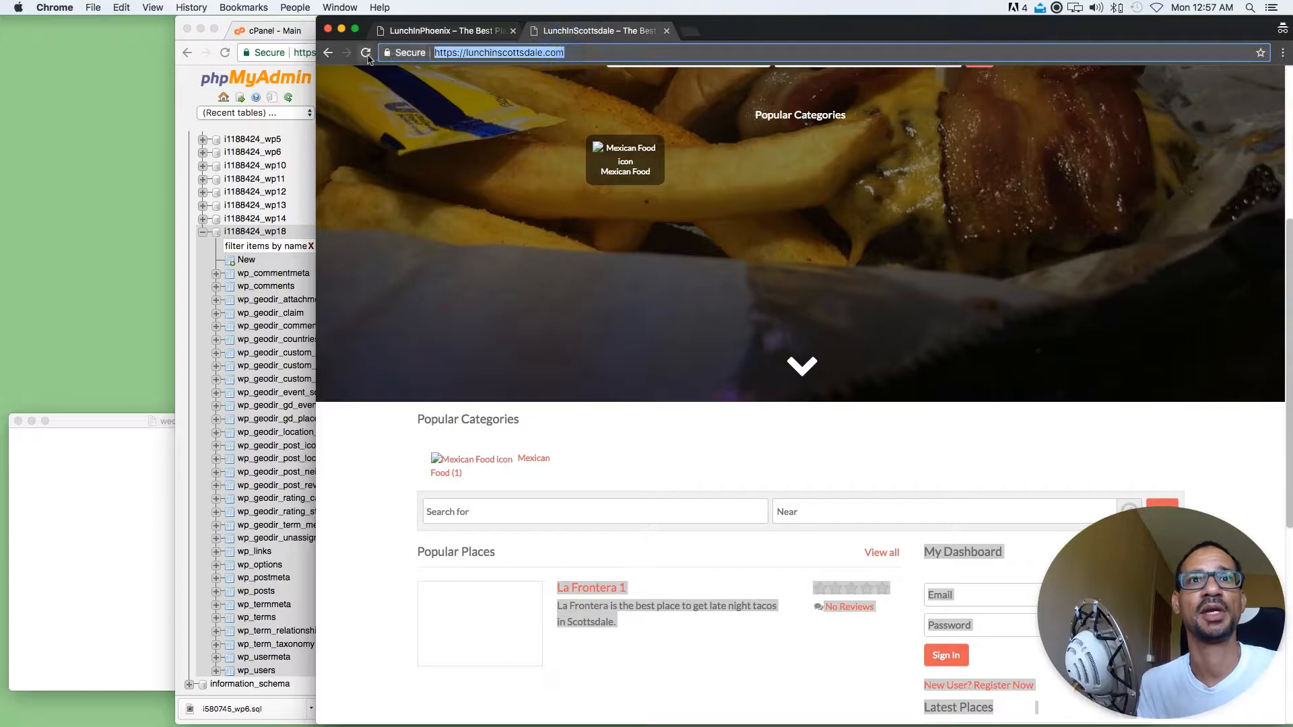
pyautogui.scroll(4, 489, 179)
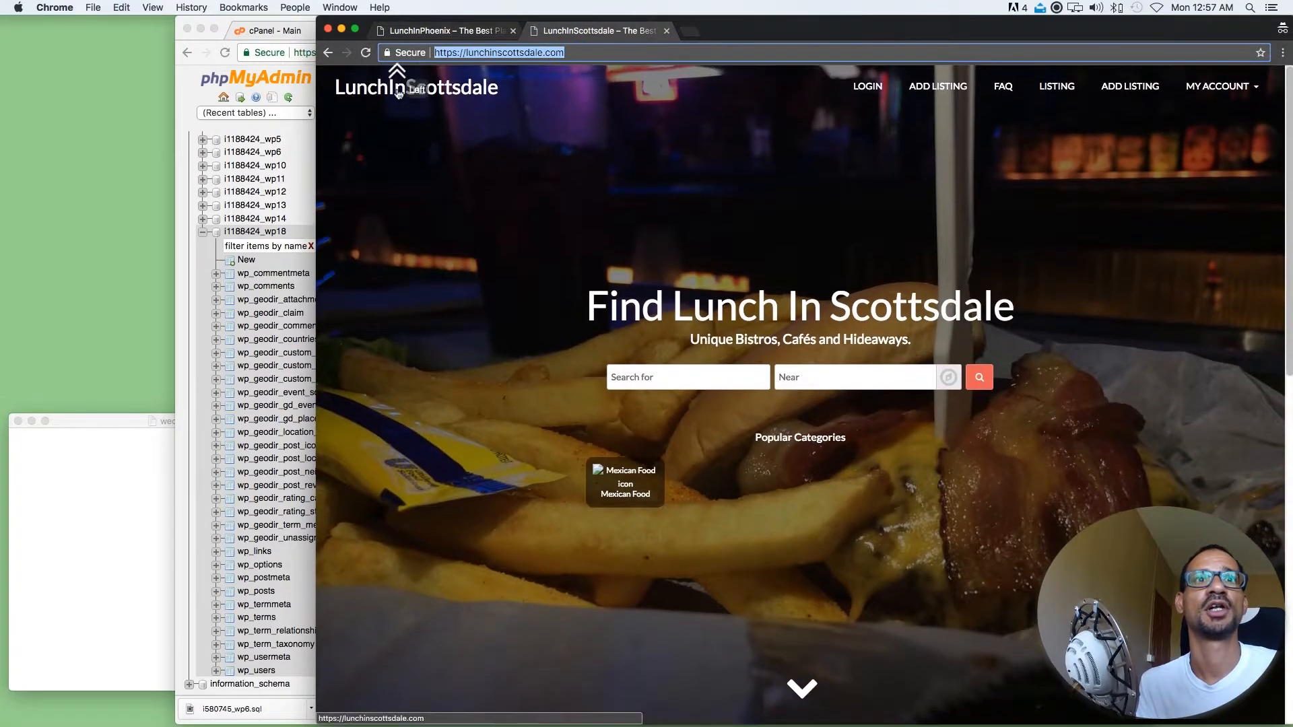
pyautogui.click(399, 92)
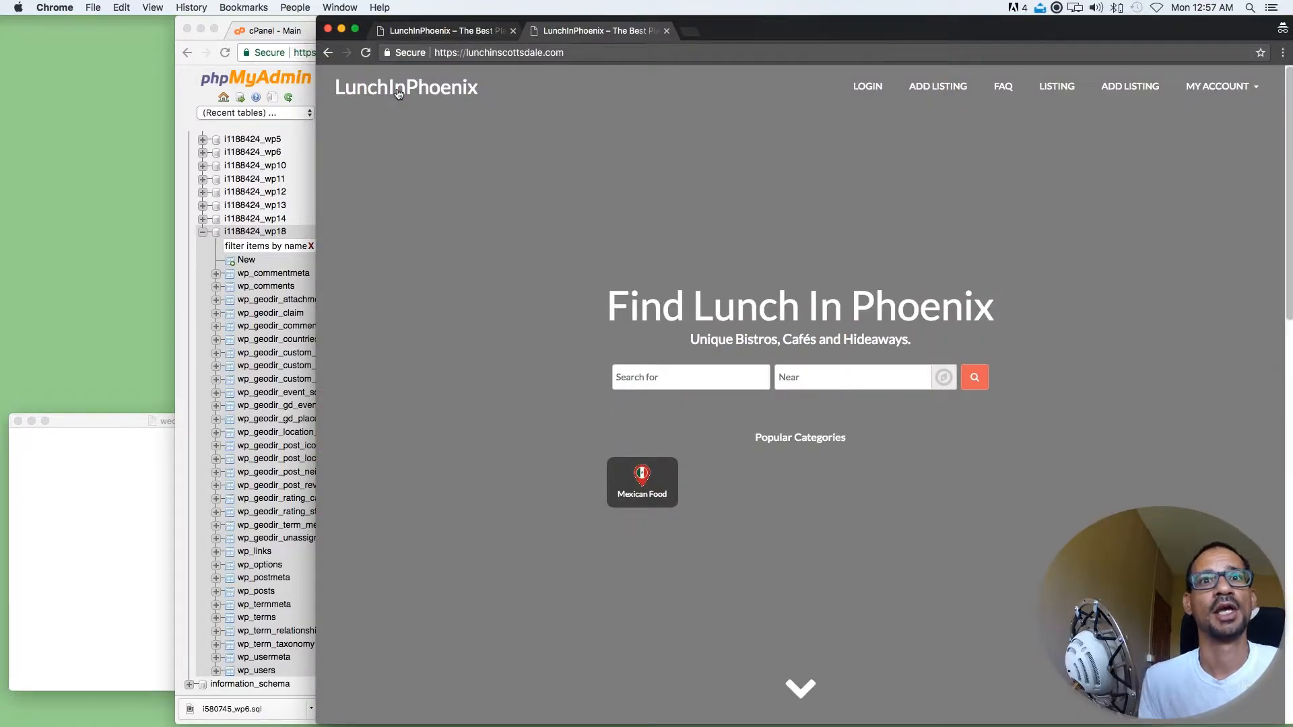
# Examine the cloned home page's site title, headline, popular categories and map
pyautogui.doubleClick(508, 89)
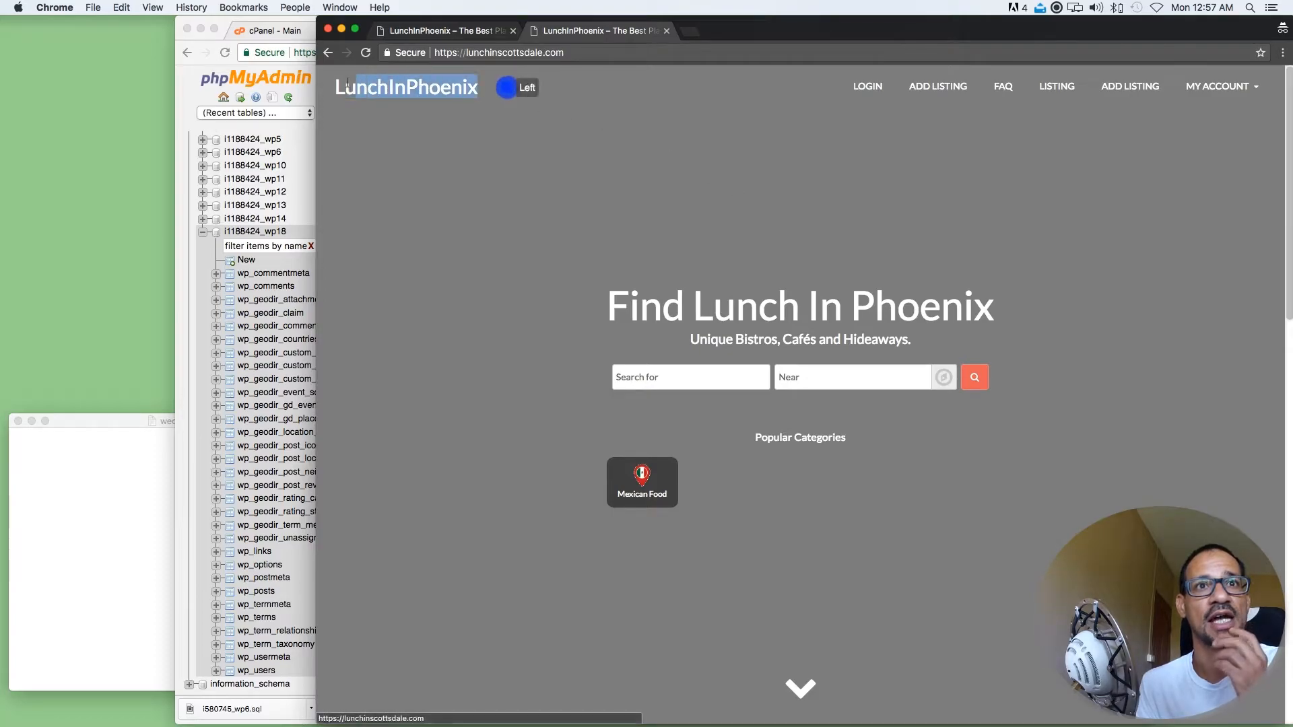
pyautogui.moveTo(1041, 315); pyautogui.dragTo(629, 310)
pyautogui.scroll(-2, 684, 448)
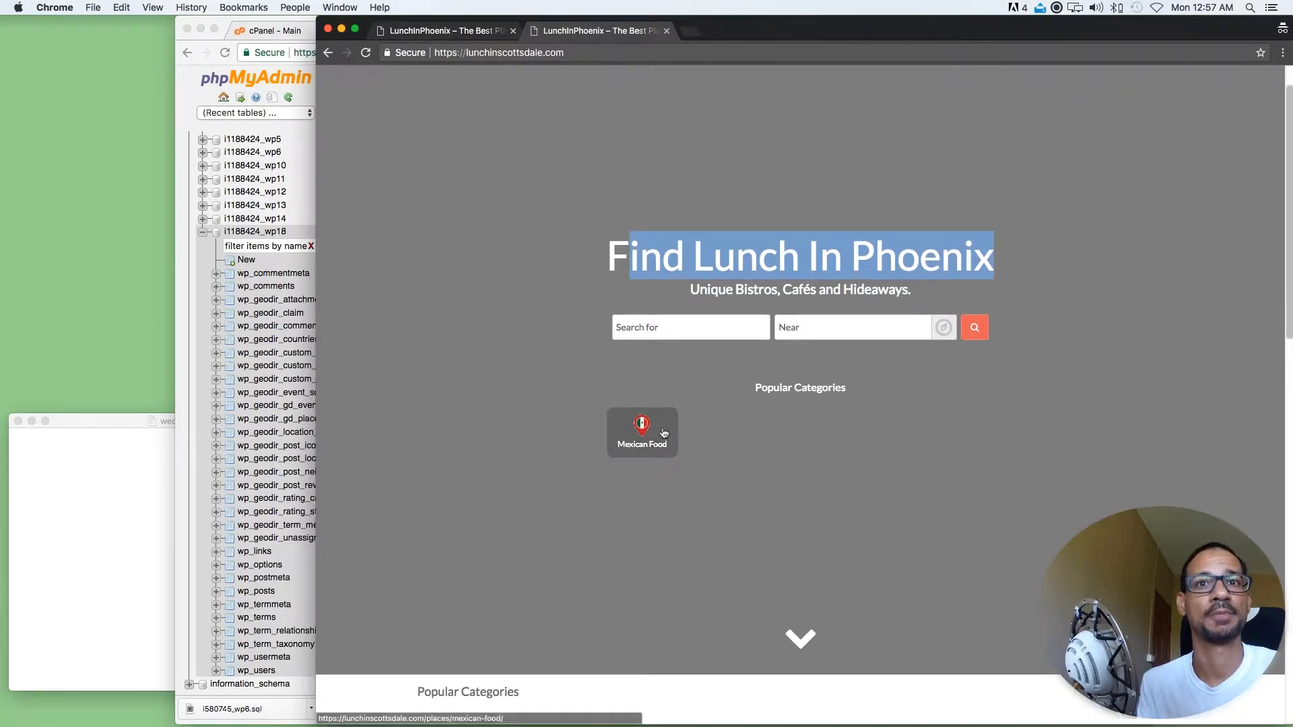
pyautogui.click(660, 436)
pyautogui.click(573, 428)
pyautogui.scroll(-5, 575, 432)
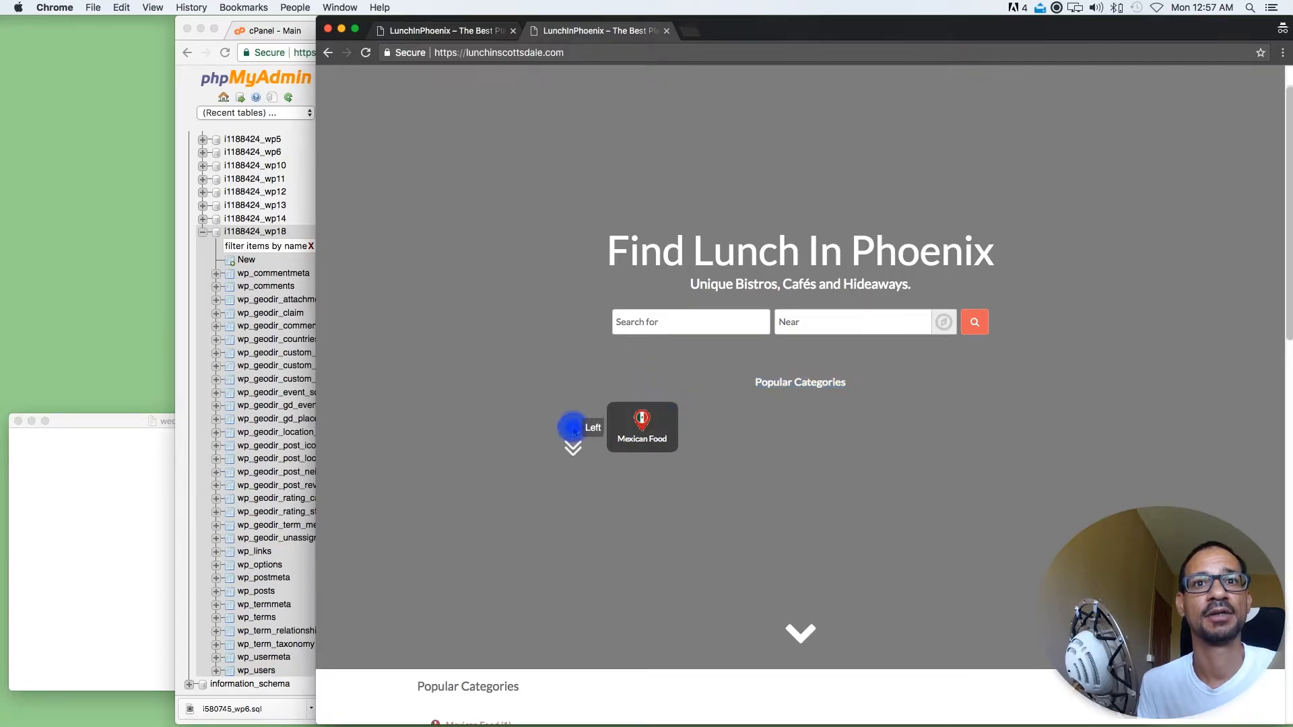
pyautogui.scroll(-3, 574, 432)
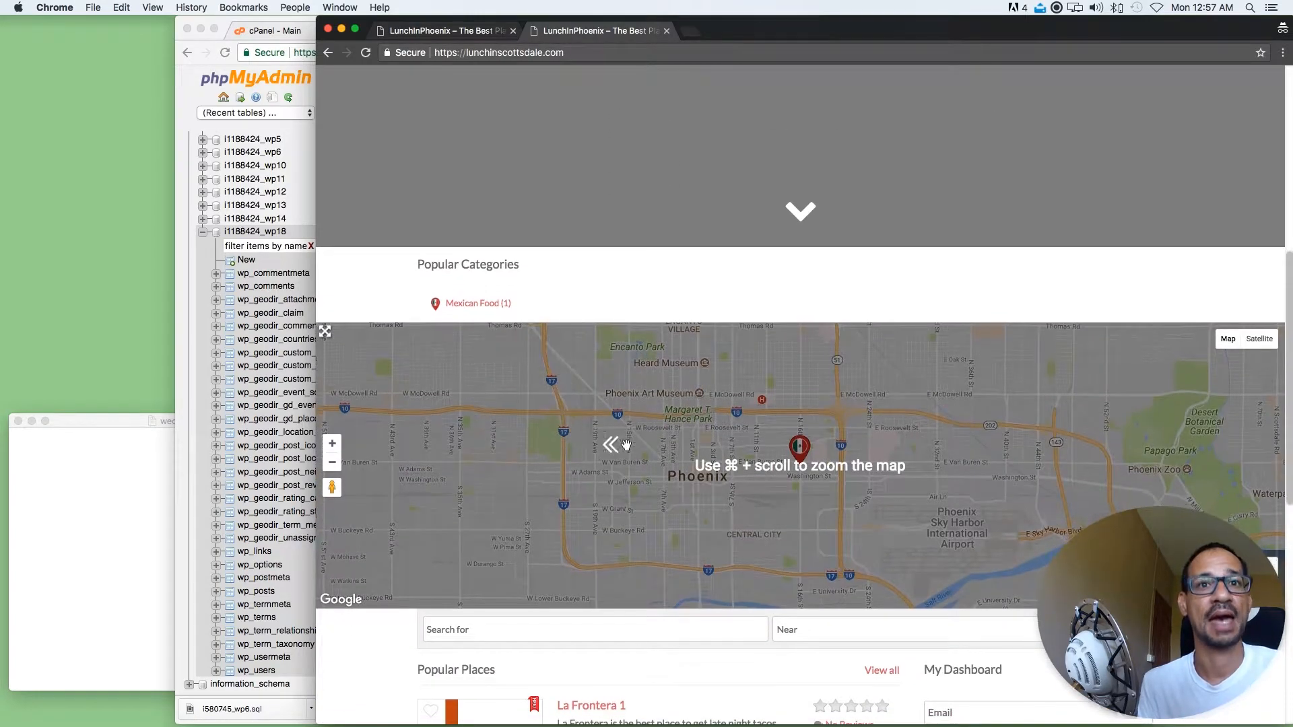
pyautogui.click(645, 426)
pyautogui.scroll(-1, 673, 377)
pyautogui.moveTo(534, 245); pyautogui.dragTo(434, 246)
pyautogui.scroll(-5, 563, 363)
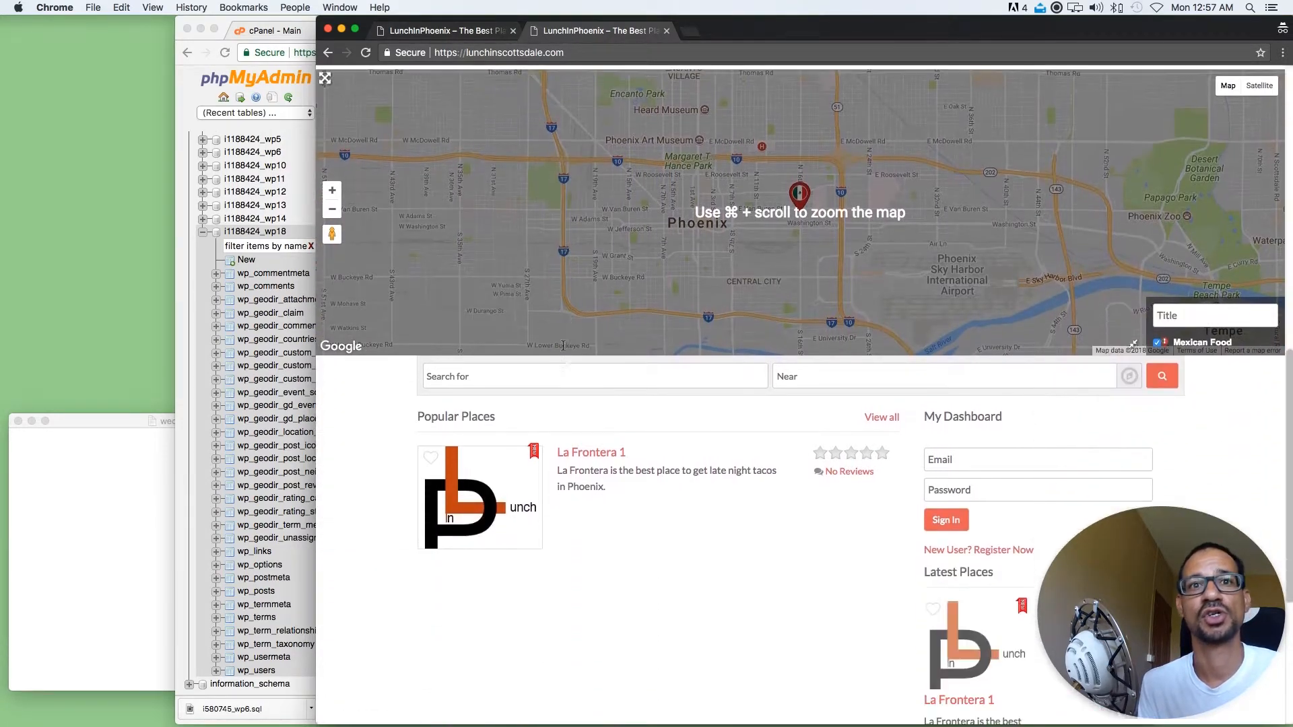
# Examine the La Frontera 1 listing under Popular Places and the footer's texts and links on the cloned home page
pyautogui.tripleClick(598, 519)
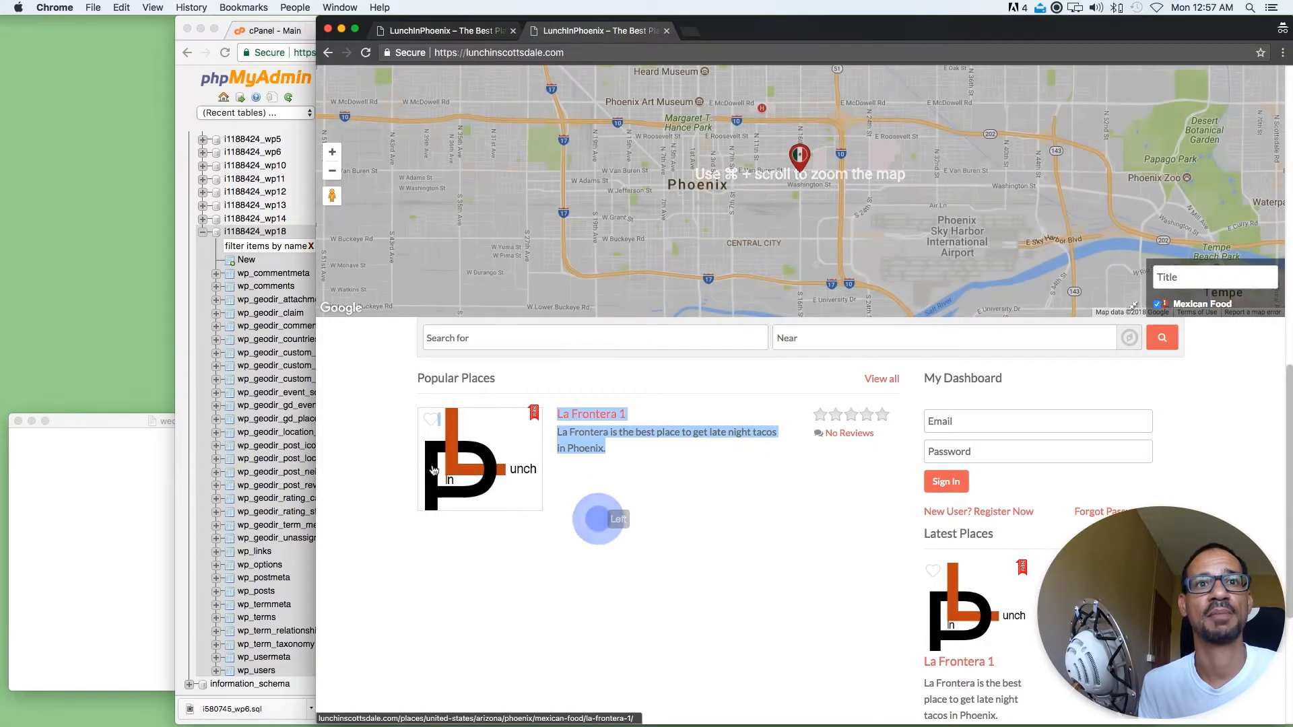
pyautogui.click(723, 509)
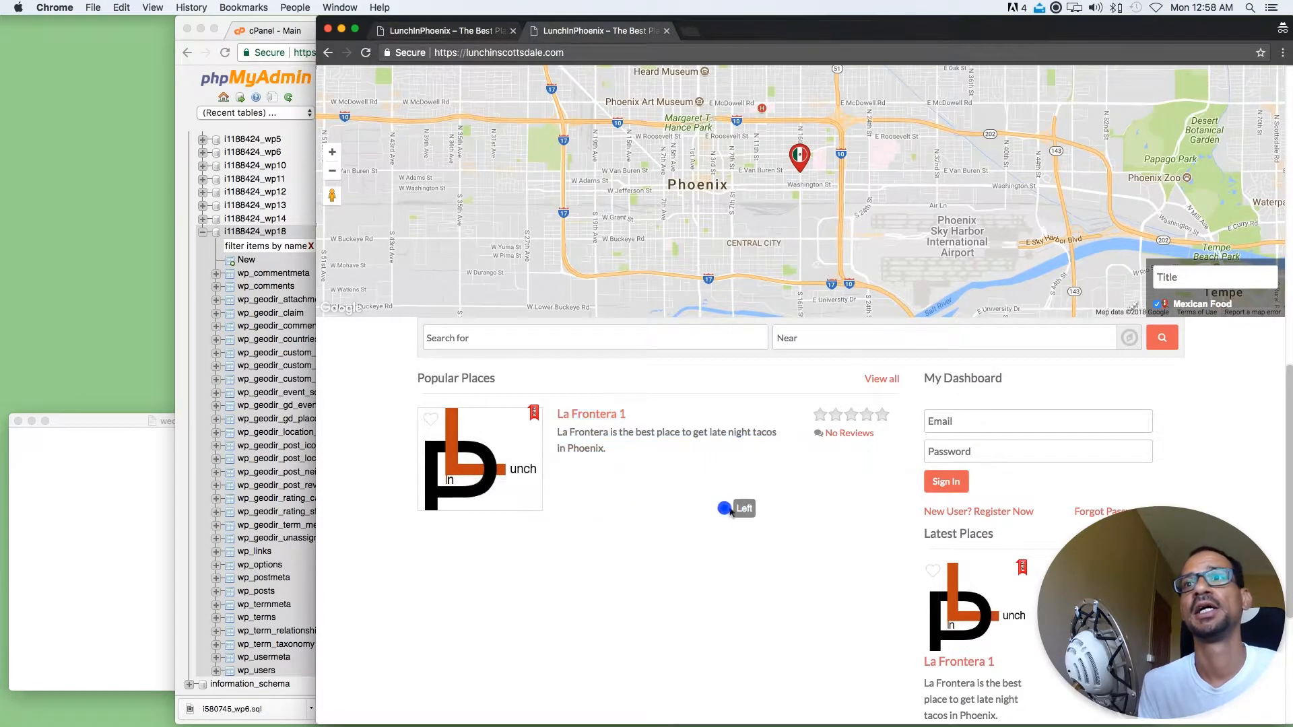
pyautogui.scroll(-8, 723, 508)
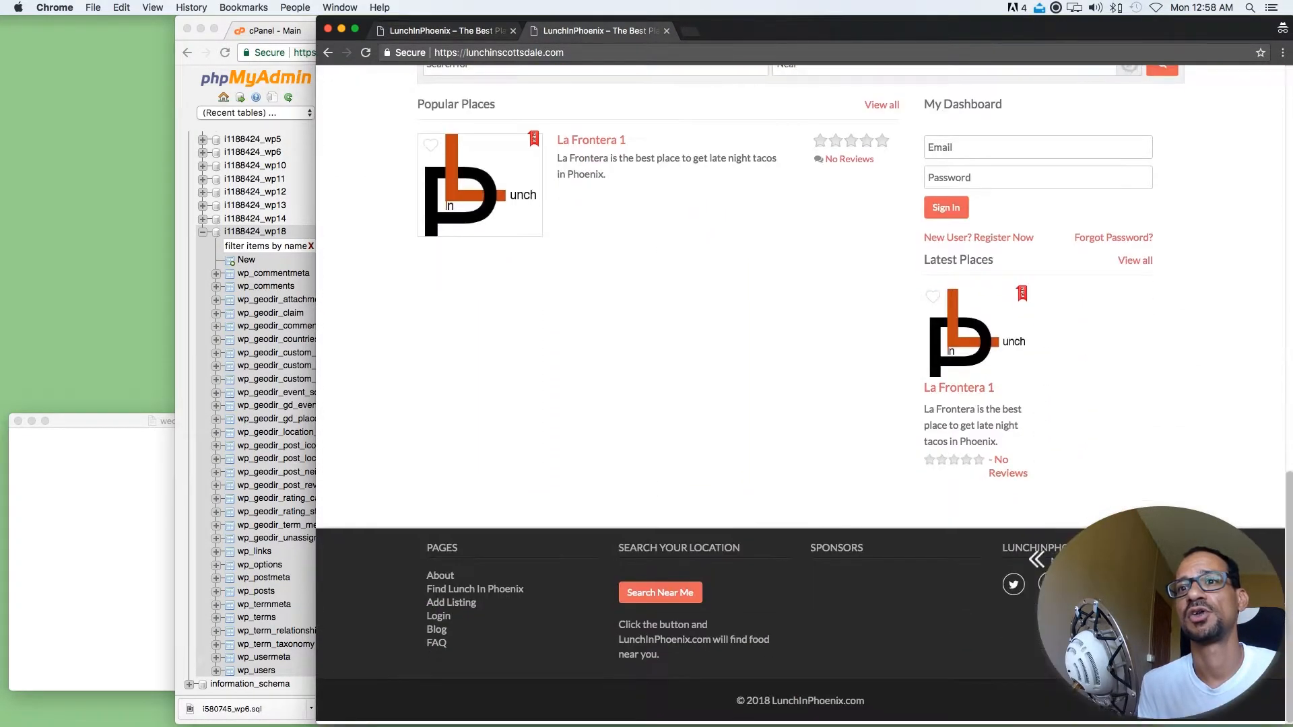
pyautogui.moveTo(1018, 601); pyautogui.dragTo(971, 583)
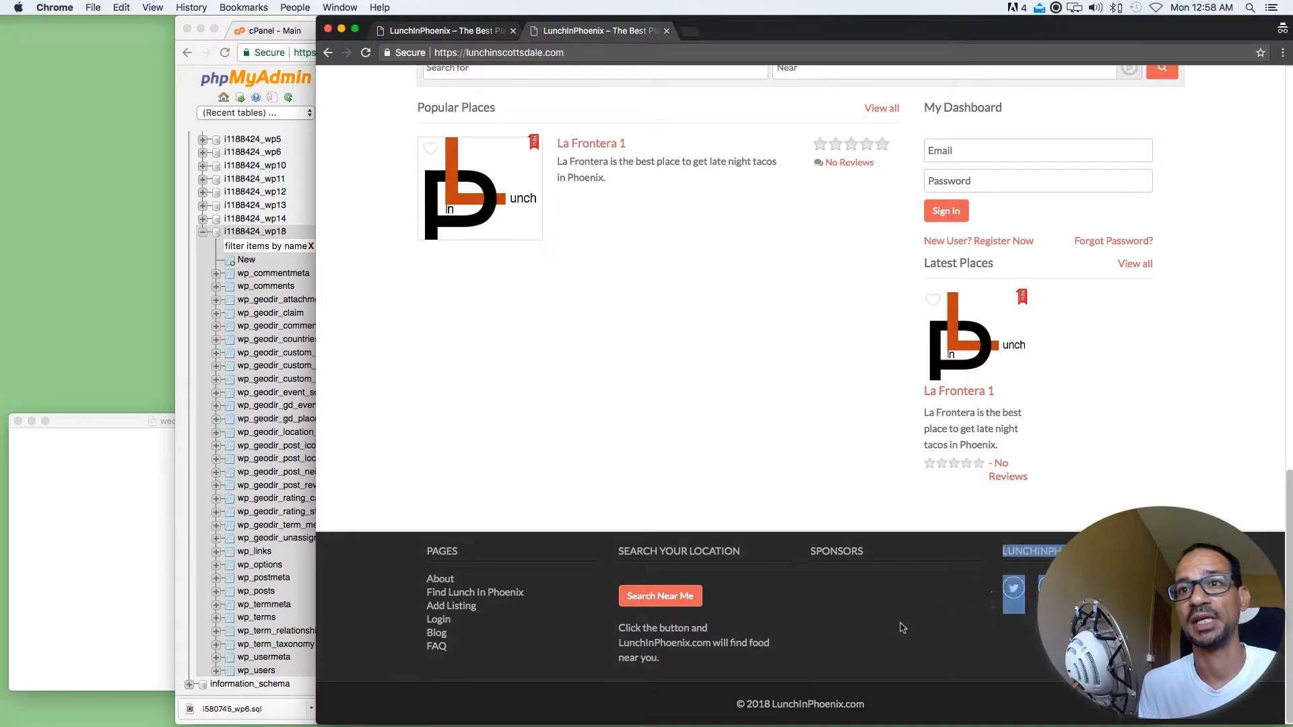
pyautogui.click(744, 601)
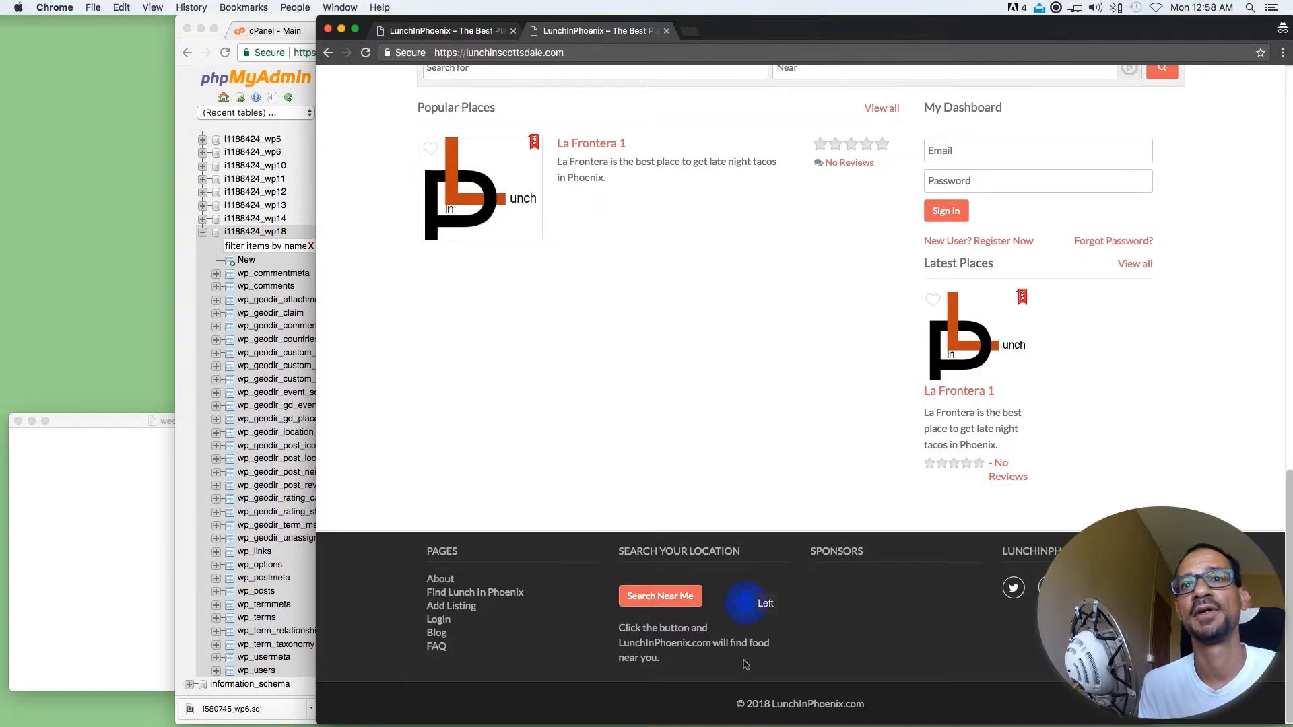
pyautogui.moveTo(741, 659); pyautogui.dragTo(498, 571)
pyautogui.click(665, 510)
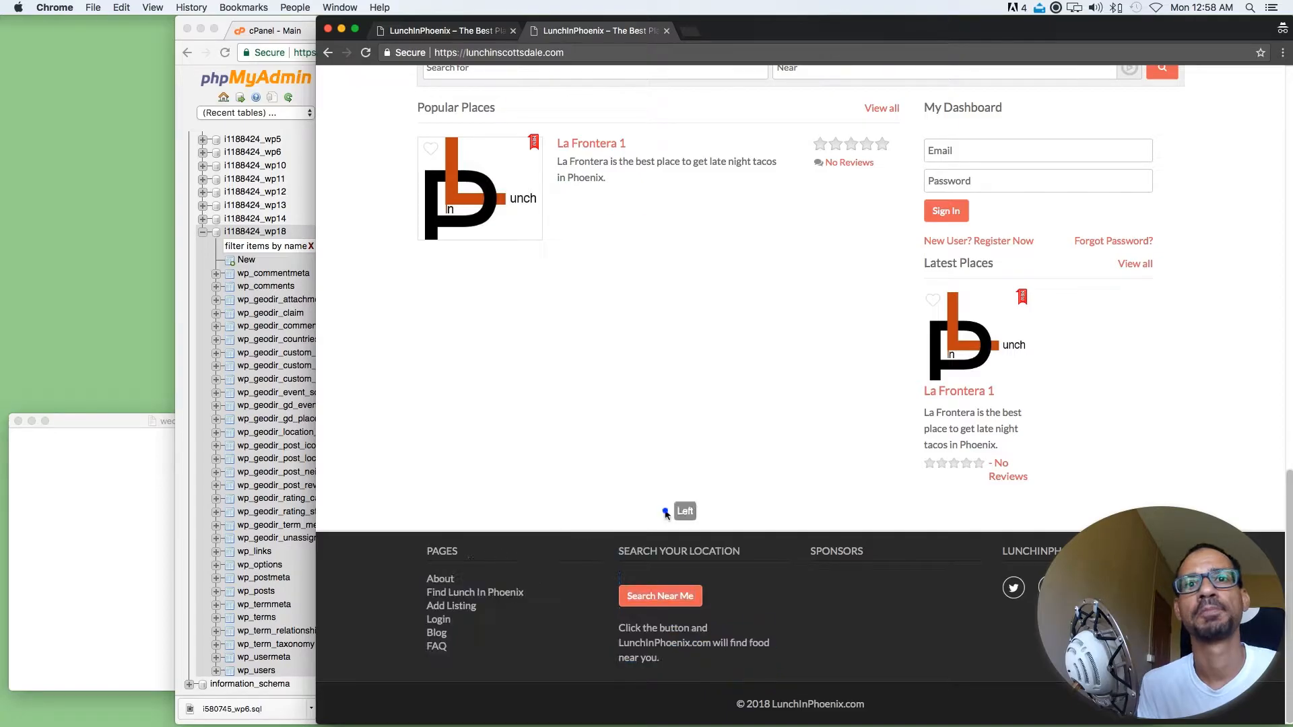
pyautogui.scroll(15, 822, 529)
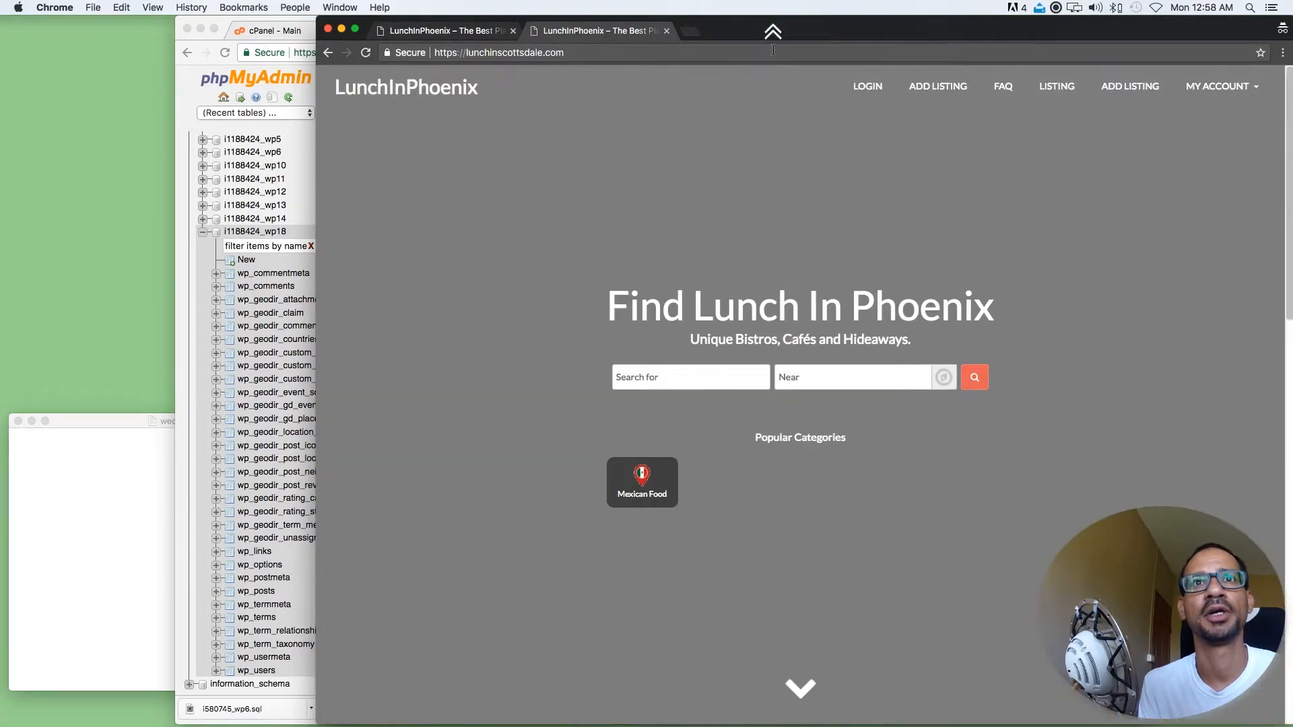
# Show the original lunchinphoenix.com home page for comparison, and move its Chrome window aside to return to phpMyAdmin
pyautogui.moveTo(736, 30); pyautogui.dragTo(731, 30)
pyautogui.click(569, 32)
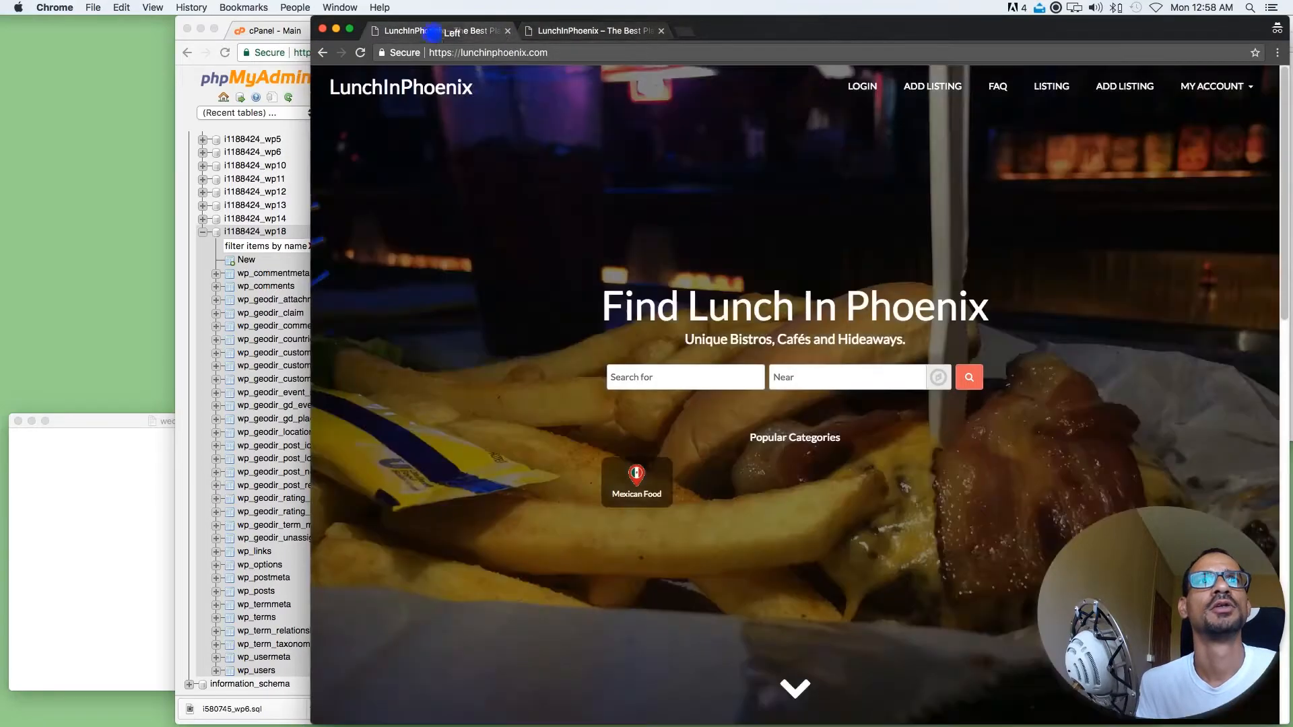
pyautogui.moveTo(726, 30); pyautogui.dragTo(963, 27)
pyautogui.click(430, 266)
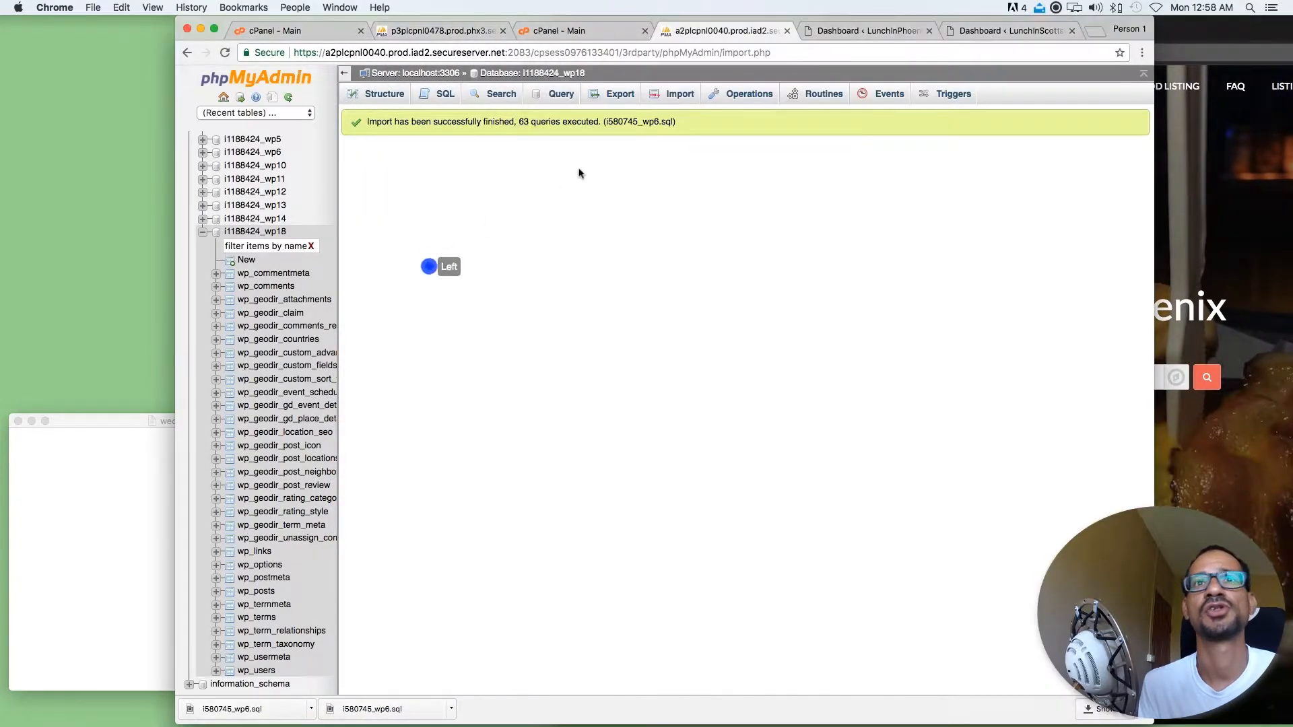
# Log back into the LunchInScottsdale dashboard with the account's username and password, and close the session-expired login dialog
pyautogui.click(970, 30)
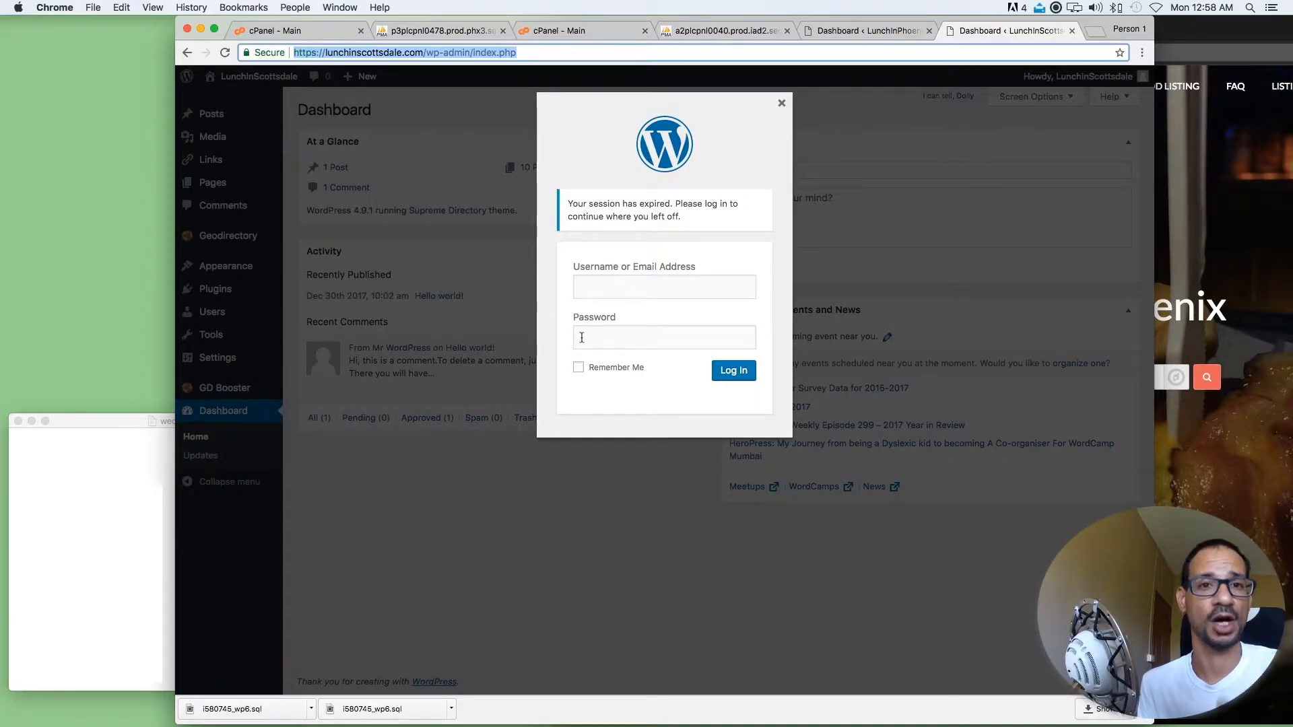
pyautogui.click(718, 182)
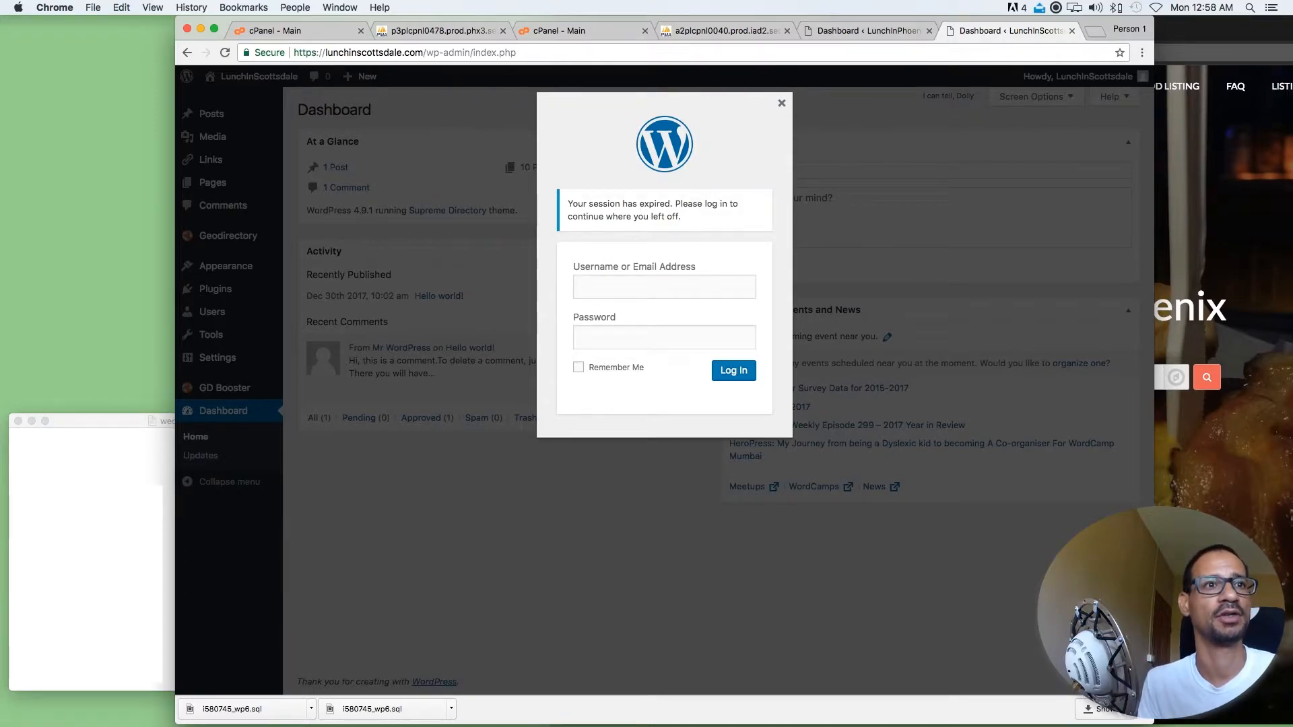
pyautogui.click(101, 481)
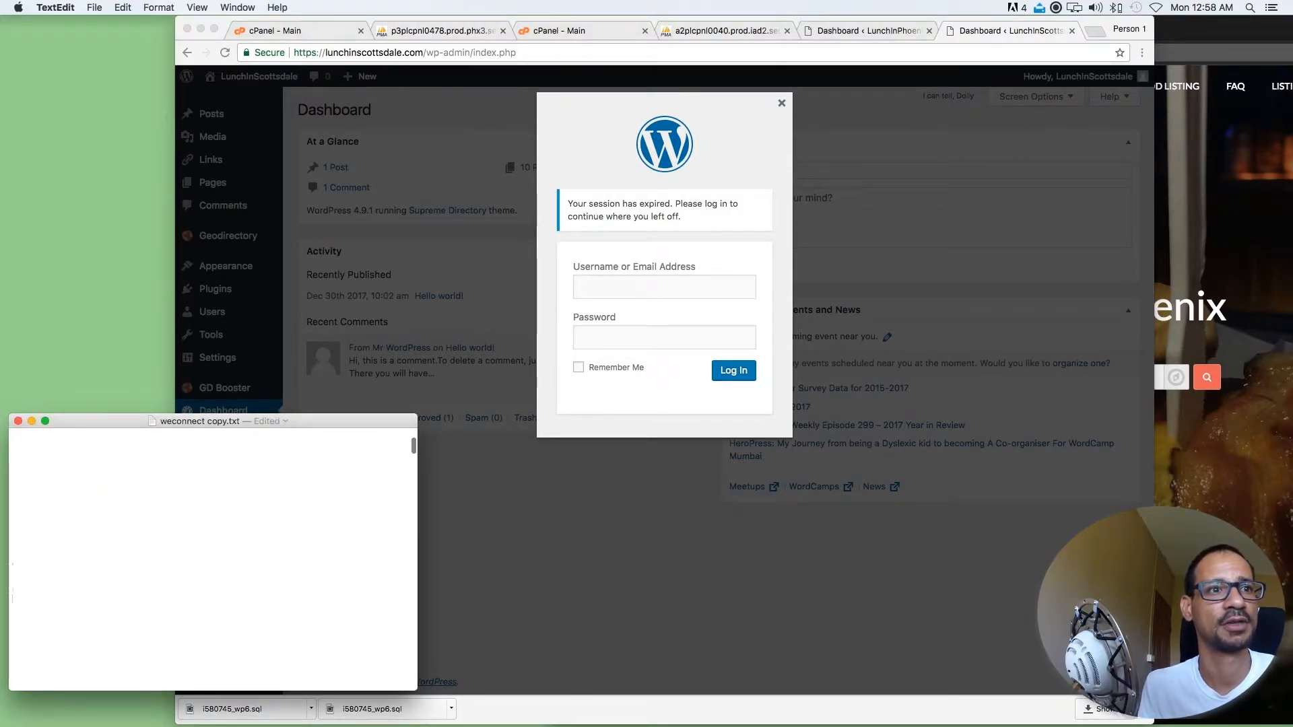
pyautogui.click(606, 338)
pyautogui.press('super+v')
pyautogui.click(114, 586)
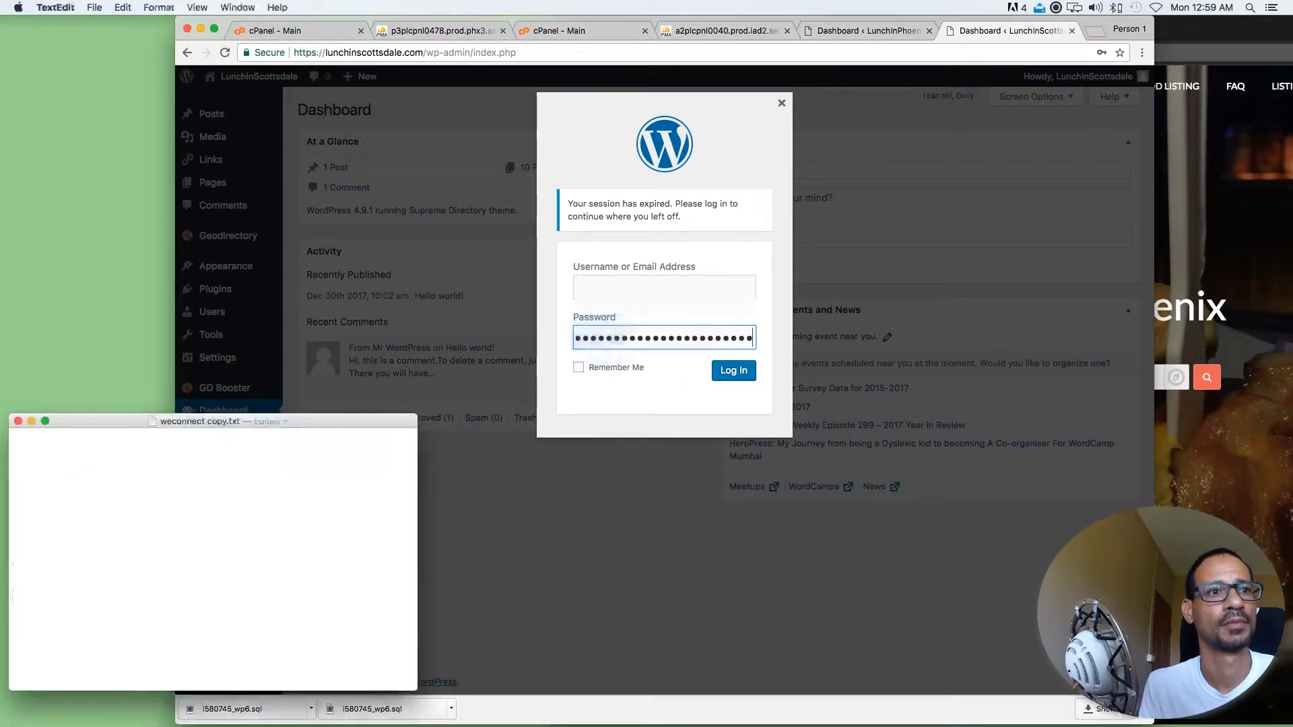
pyautogui.click(597, 317)
pyautogui.click(605, 269)
pyautogui.click(731, 370)
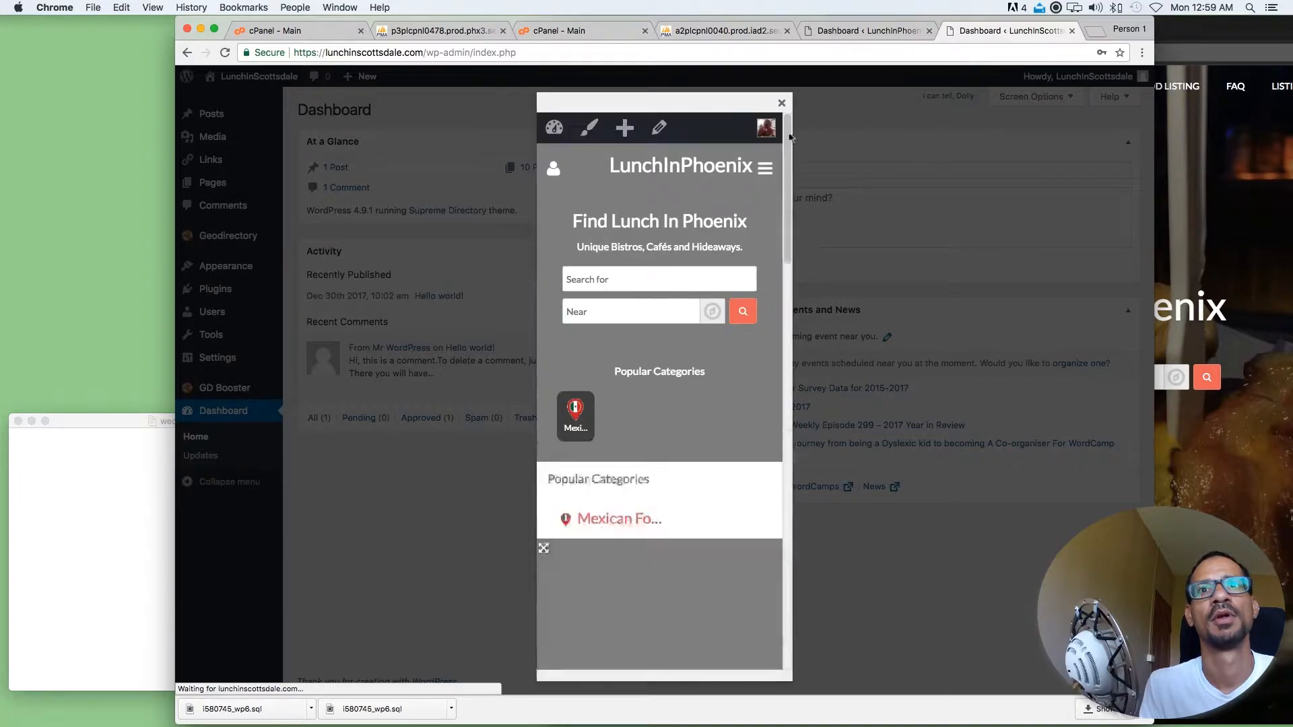
pyautogui.click(781, 103)
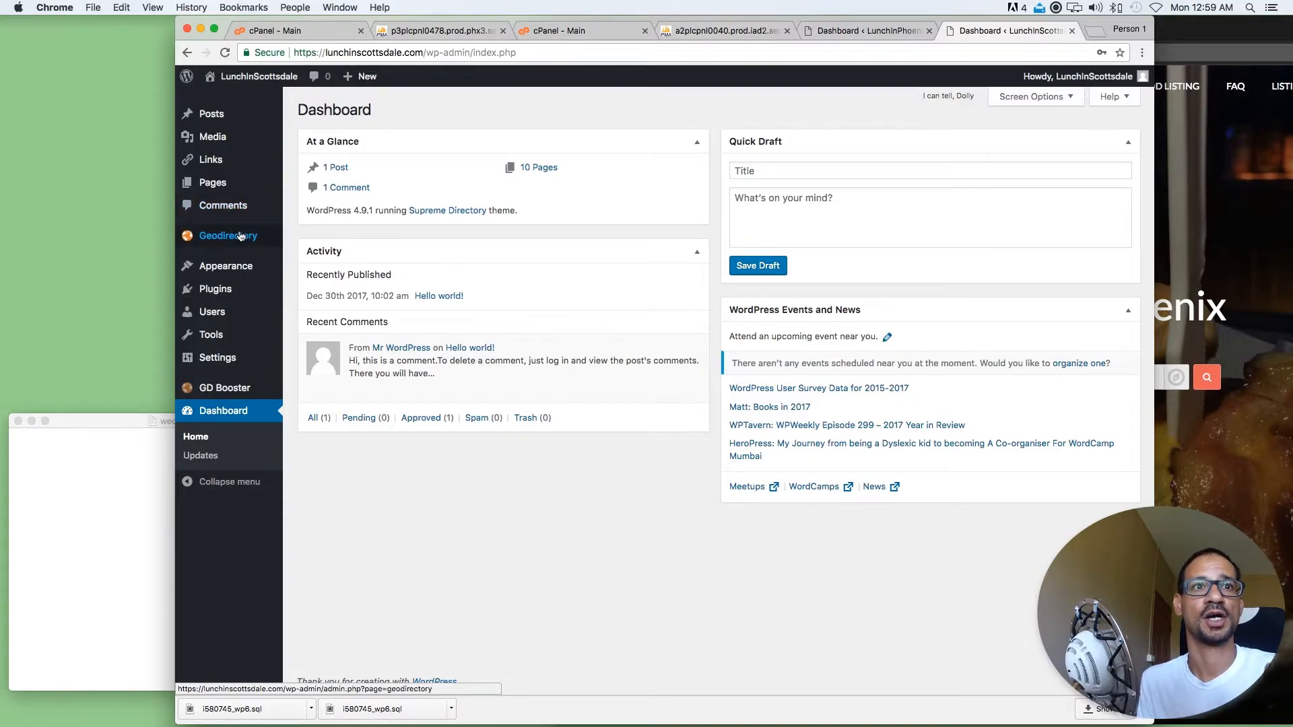
# Activate the Better Search Replace plugin on the LunchInScottsdale site
pyautogui.moveTo(227, 342)
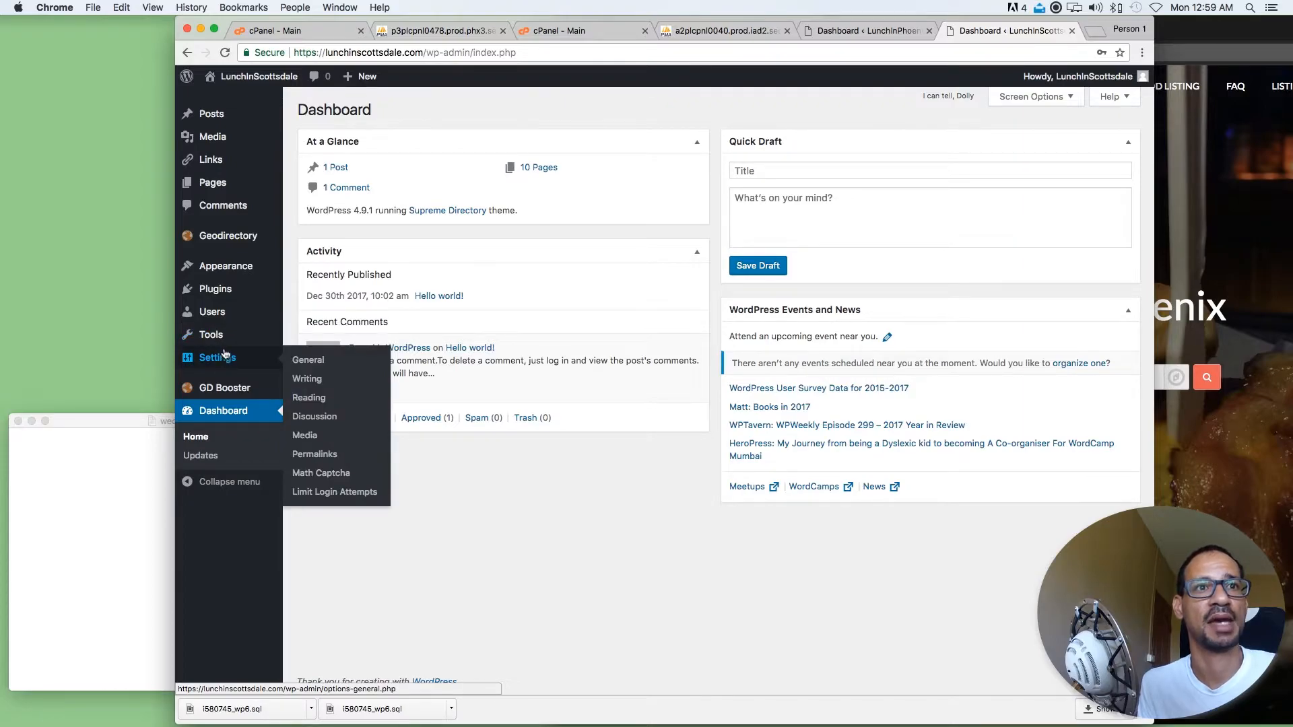
pyautogui.moveTo(231, 290)
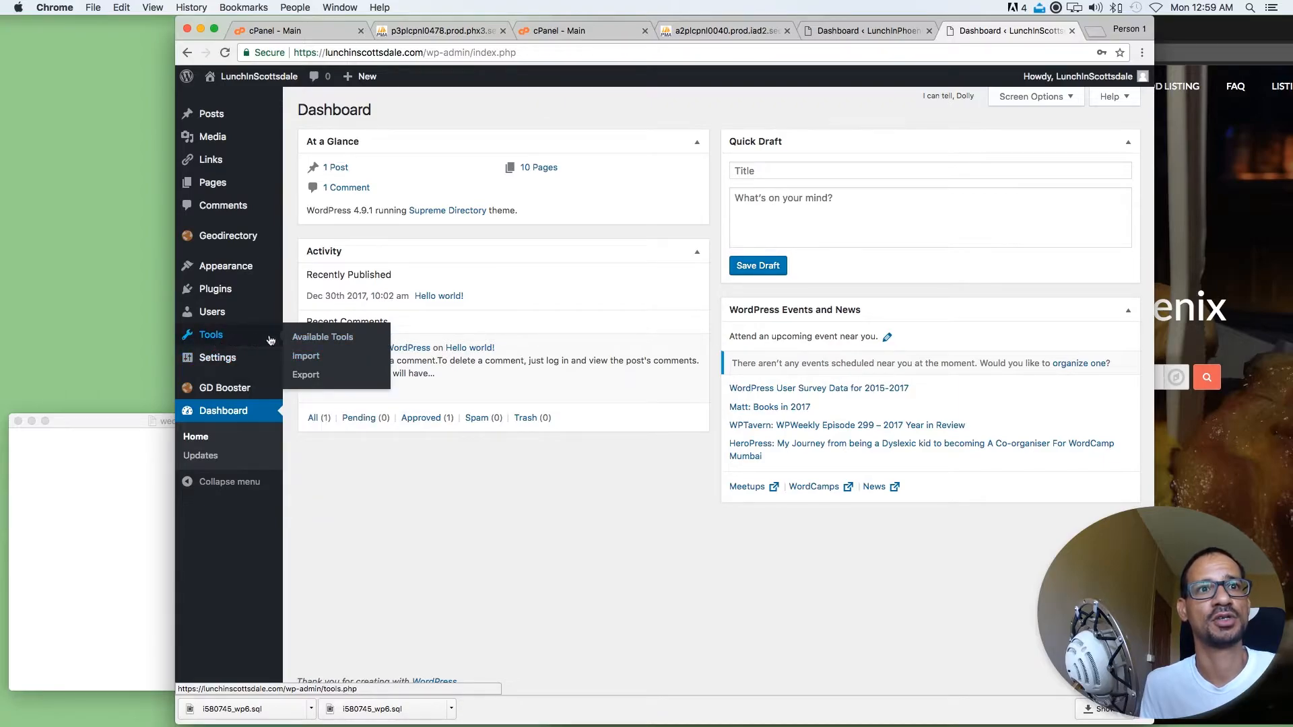
pyautogui.click(224, 289)
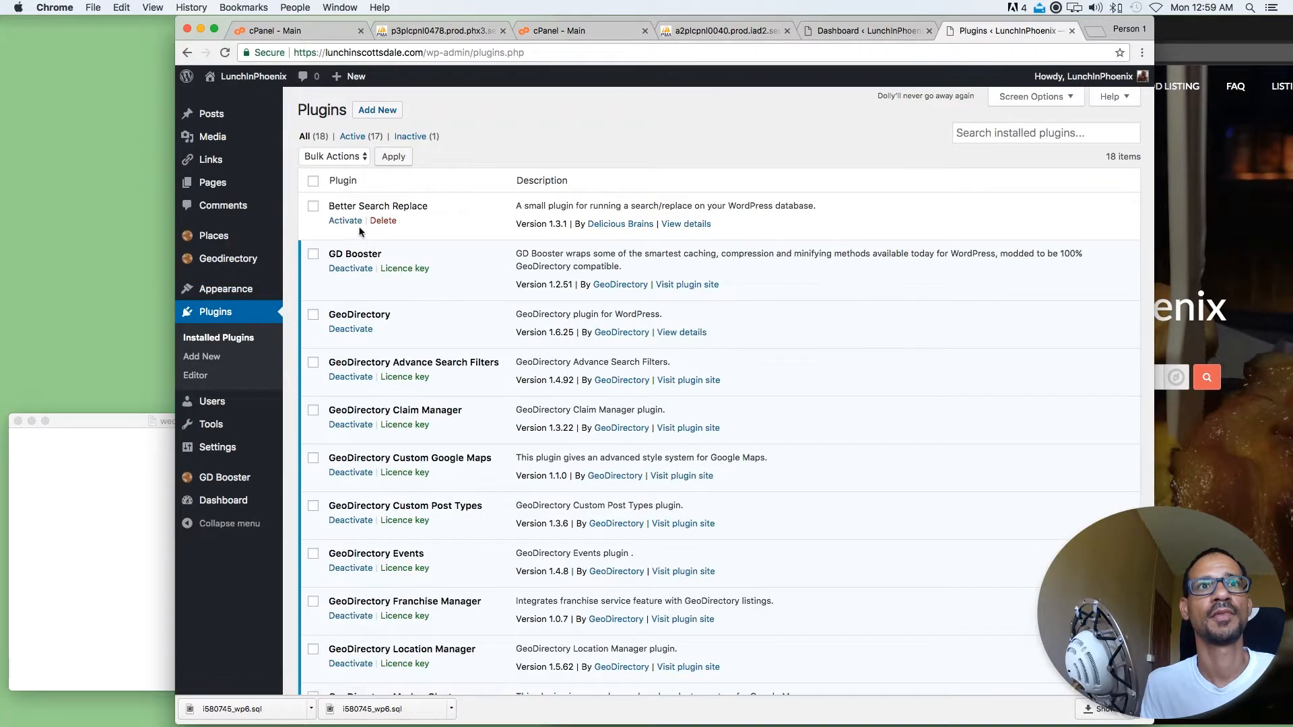
pyautogui.click(351, 224)
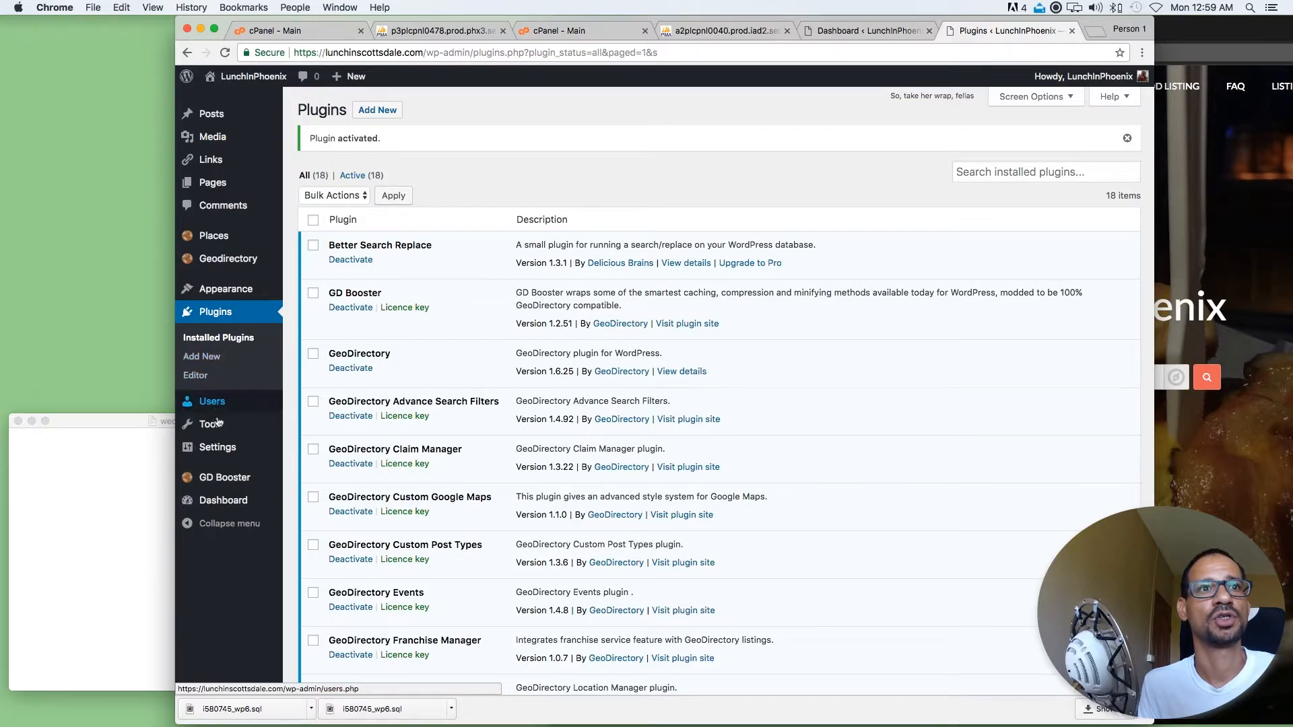
pyautogui.moveTo(219, 429)
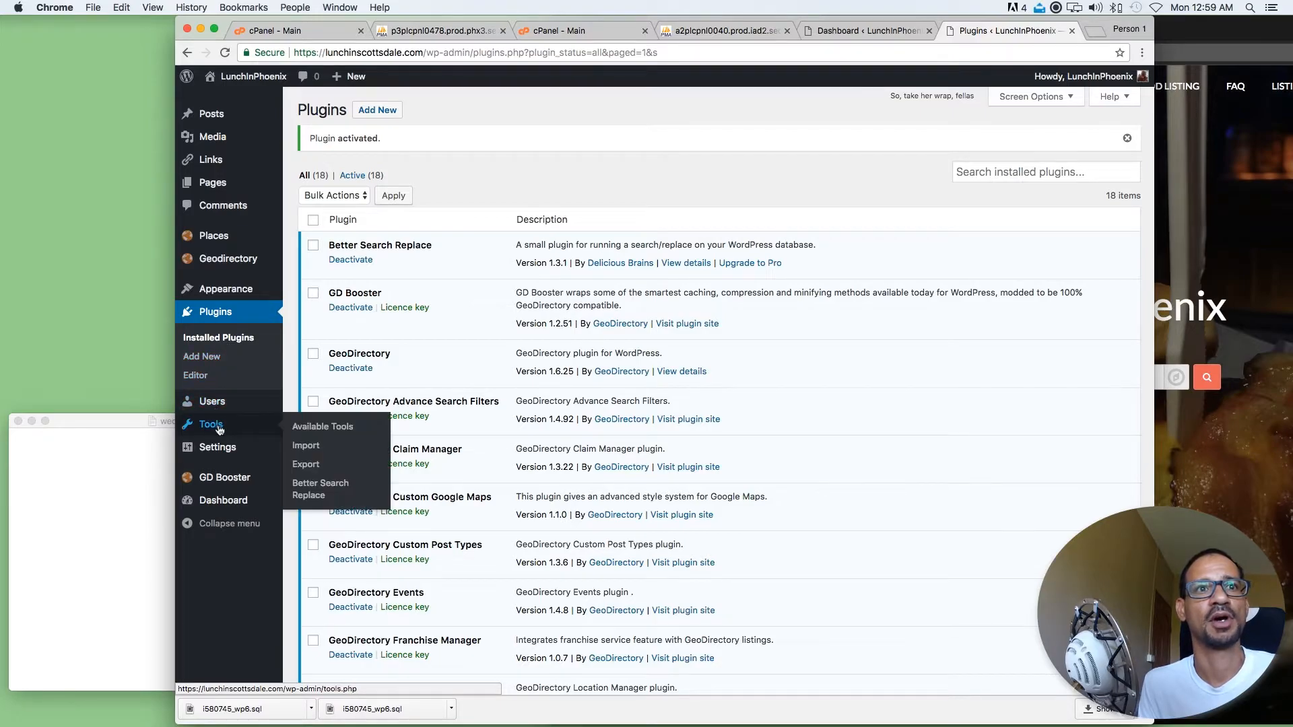
pyautogui.click(325, 492)
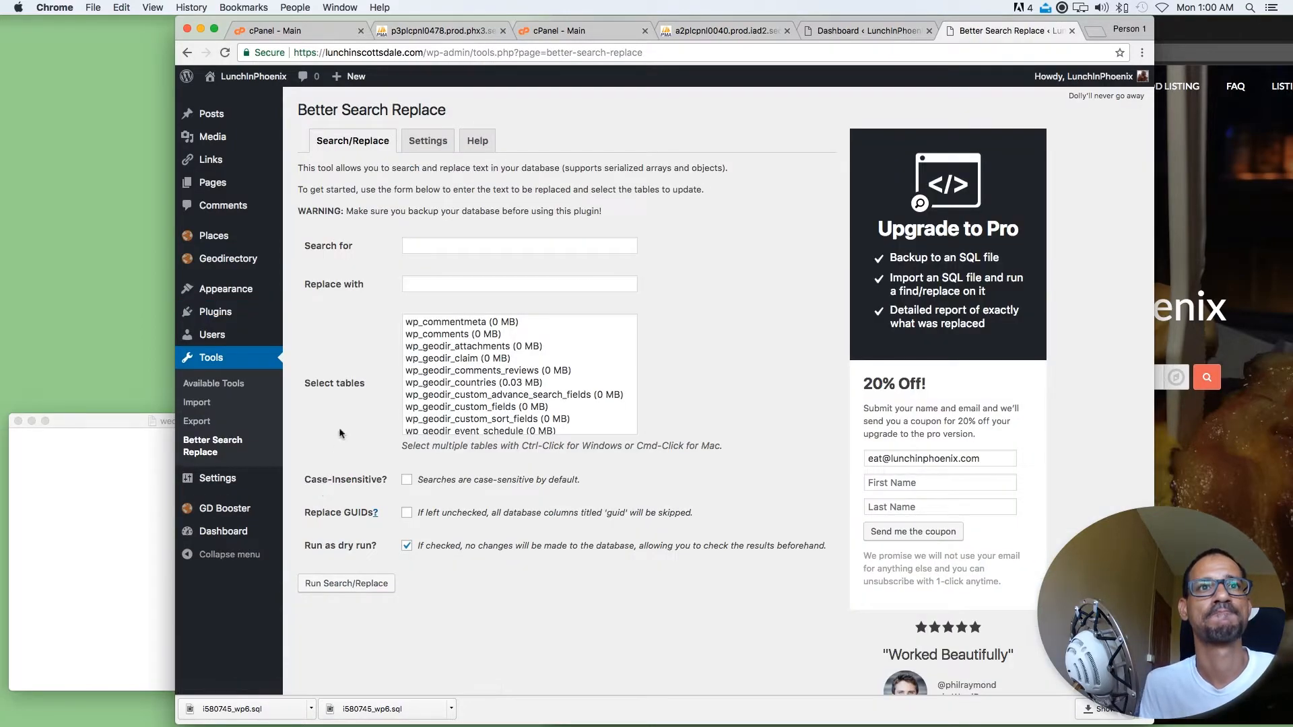
pyautogui.click(425, 244)
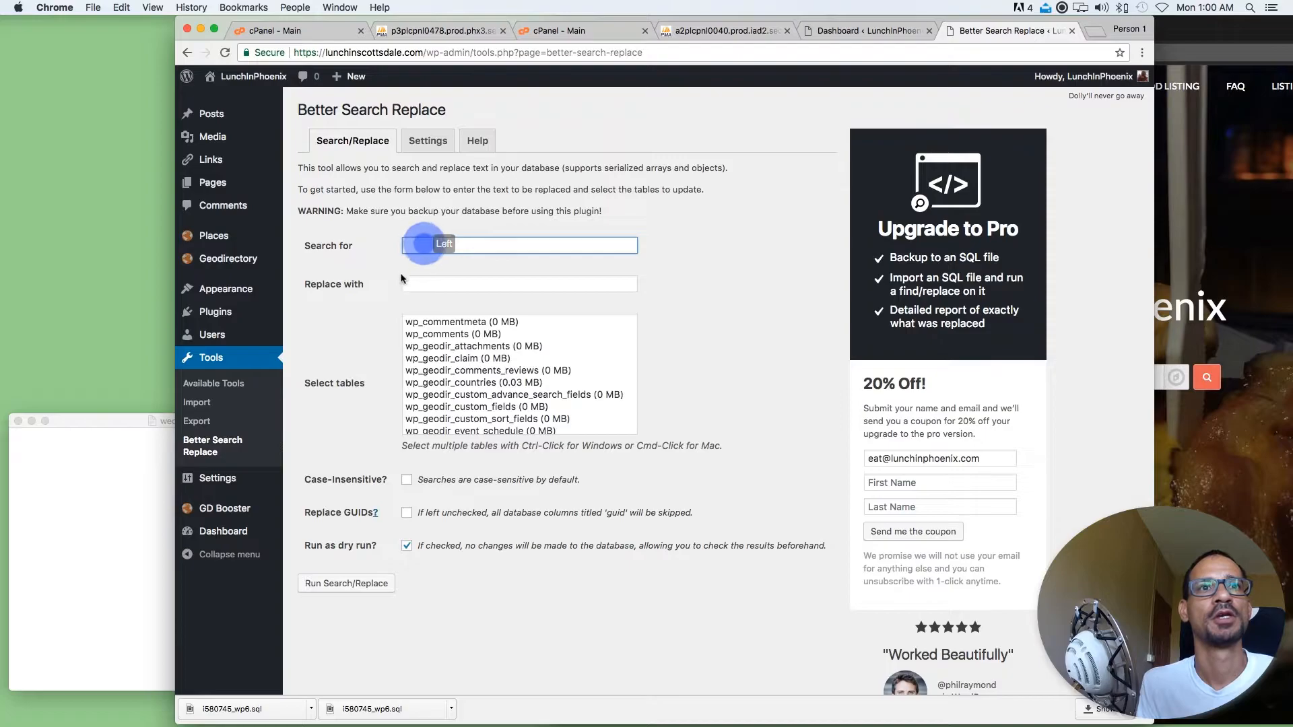
pyautogui.click(839, 31)
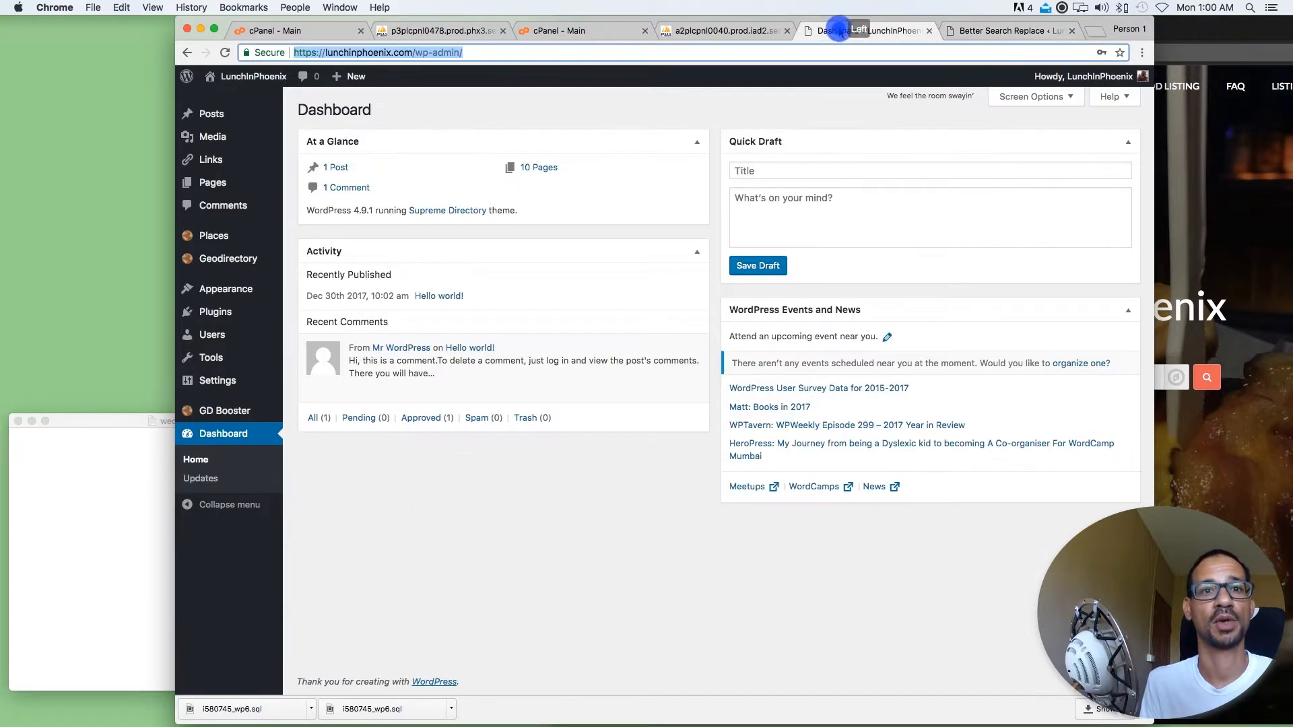
pyautogui.moveTo(412, 53); pyautogui.dragTo(259, 46)
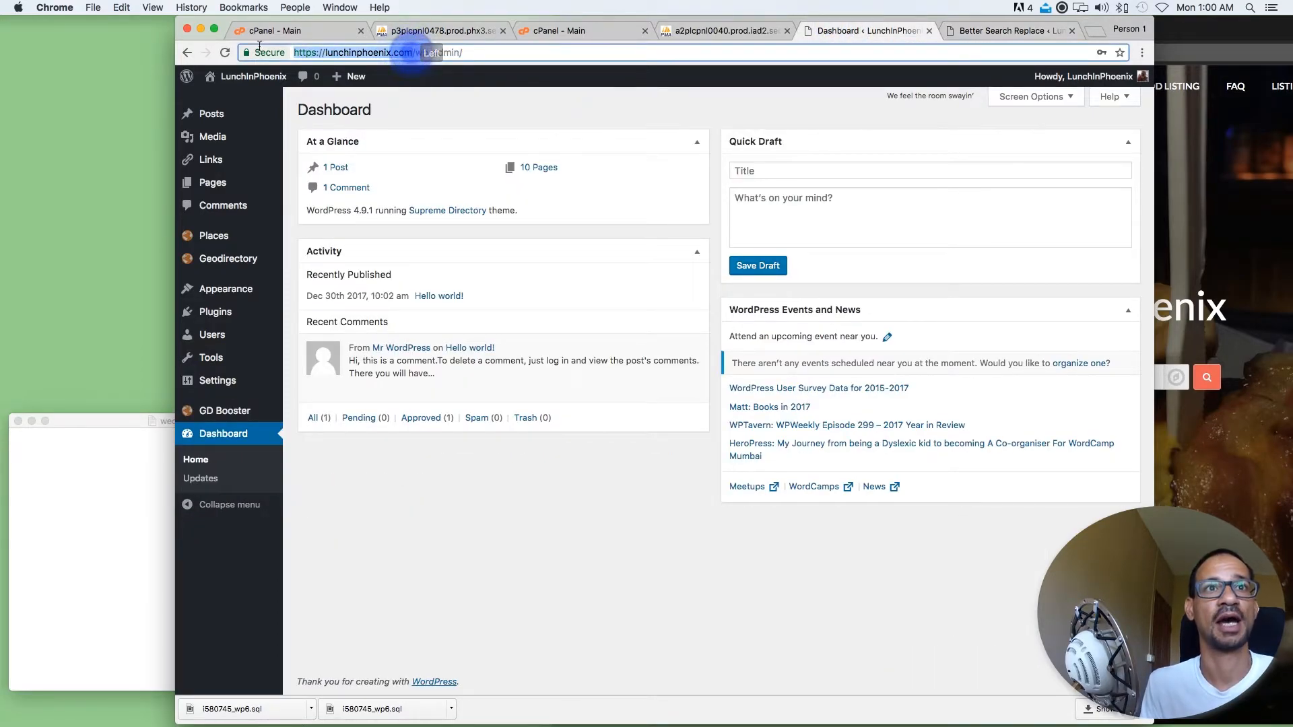
pyautogui.click(981, 30)
pyautogui.write('https://lunchinphoenix.com')
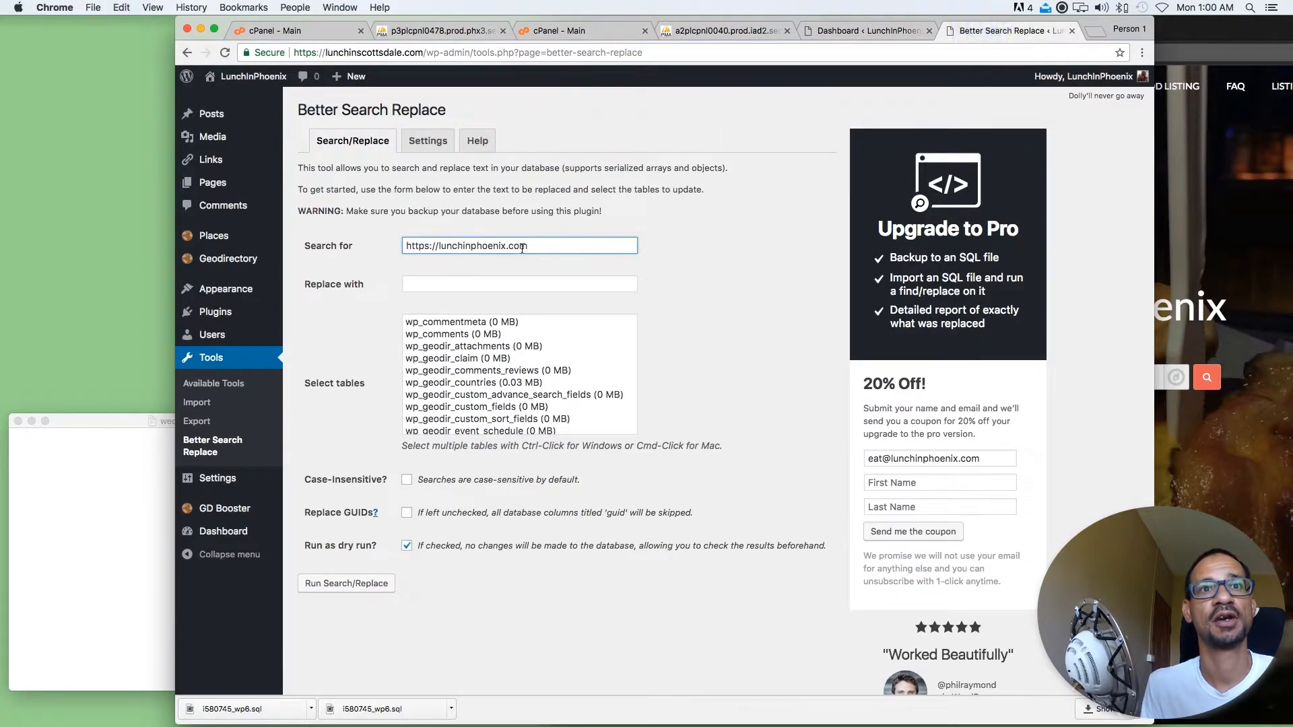
pyautogui.moveTo(536, 245); pyautogui.dragTo(402, 245)
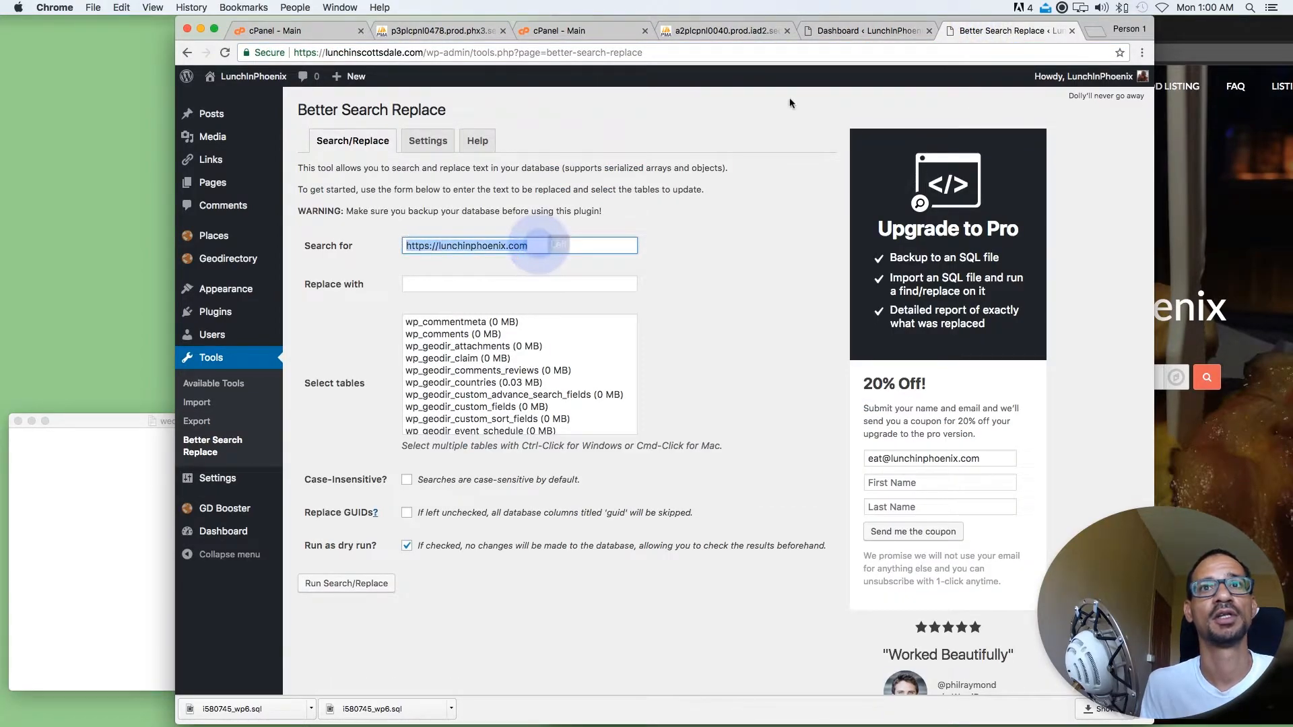
pyautogui.moveTo(421, 53); pyautogui.dragTo(311, 51)
pyautogui.press('super+c')
pyautogui.click(417, 282)
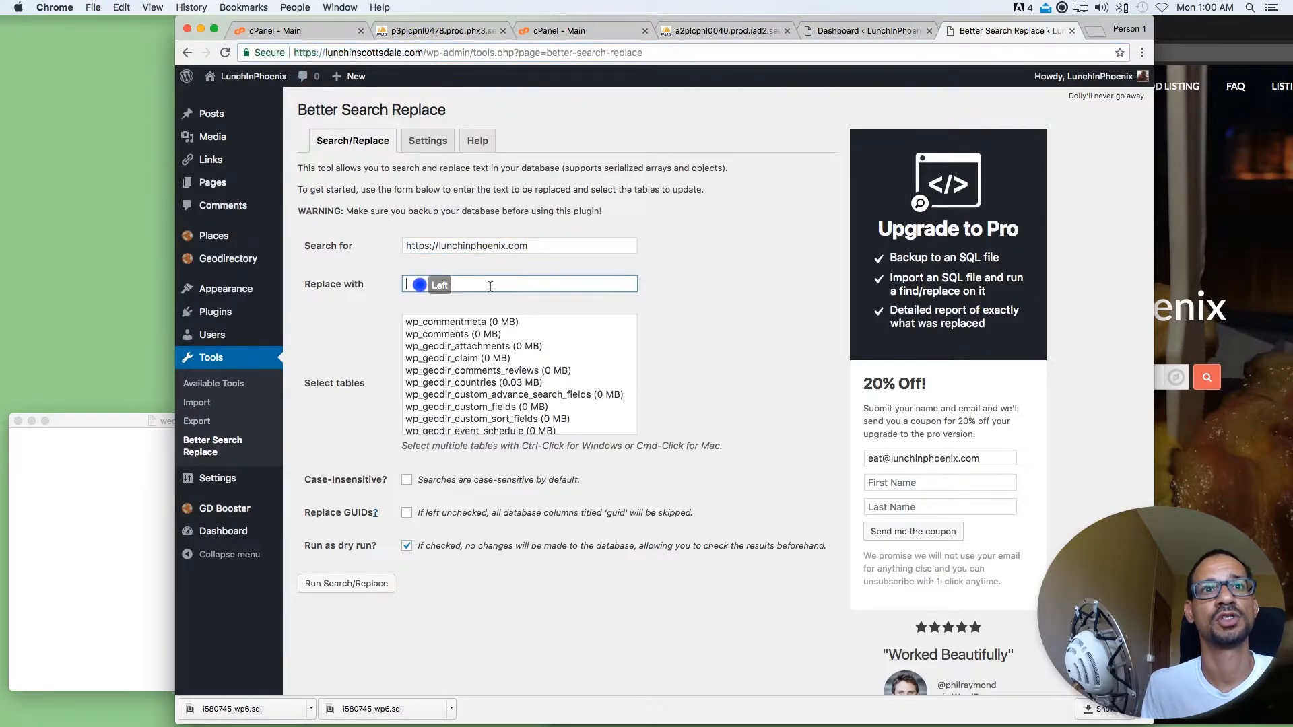
pyautogui.press('super+v')
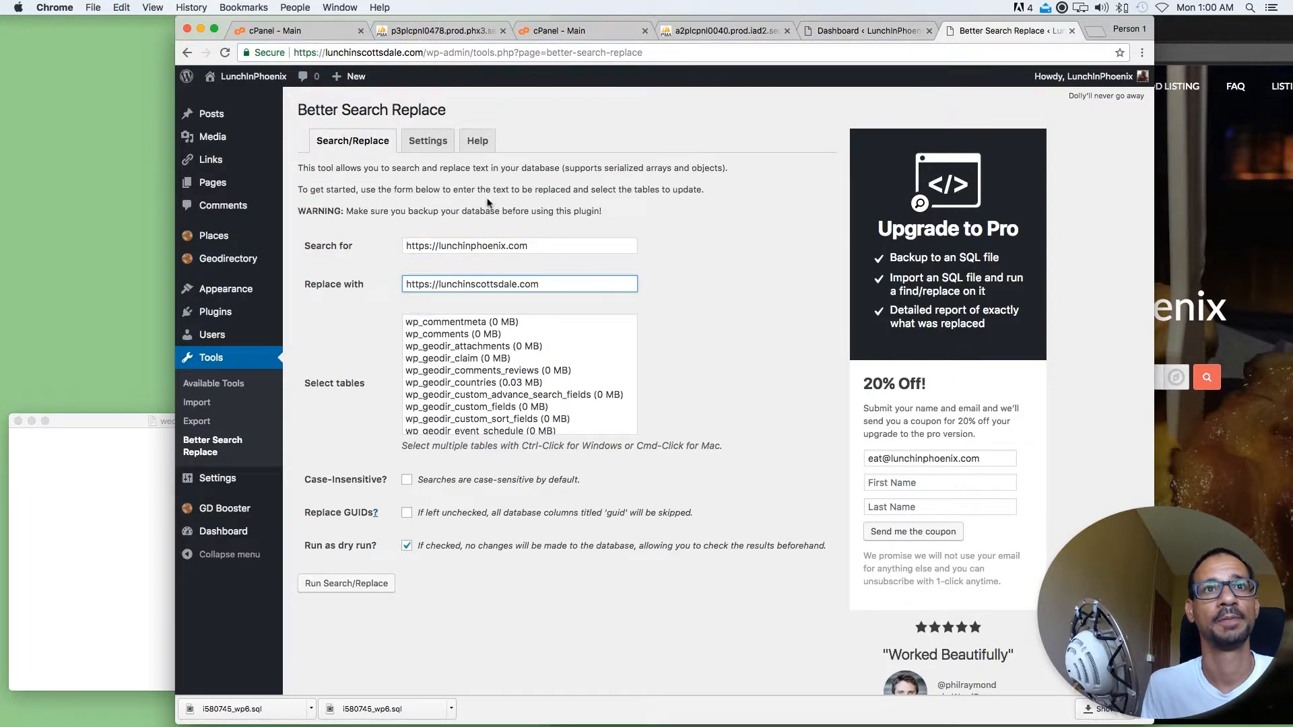
pyautogui.click(652, 232)
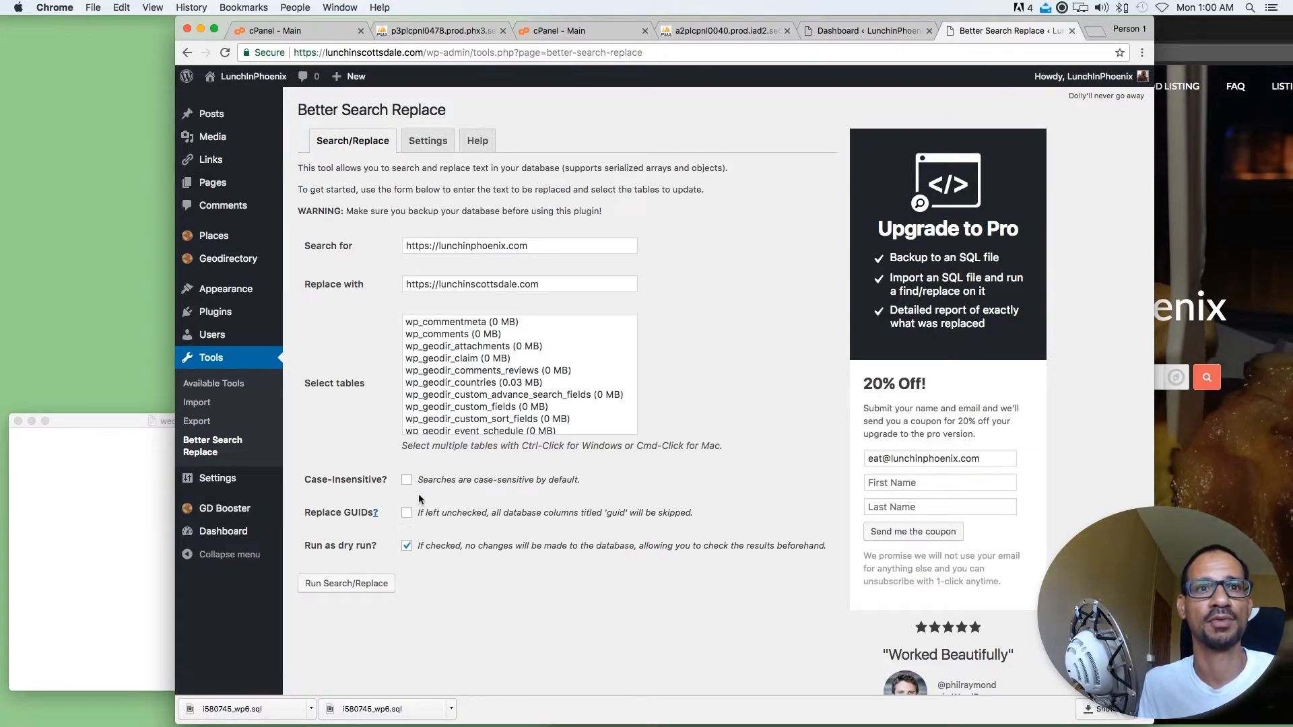
# Turn off the dry run option and select all database tables for the replacement
pyautogui.click(407, 546)
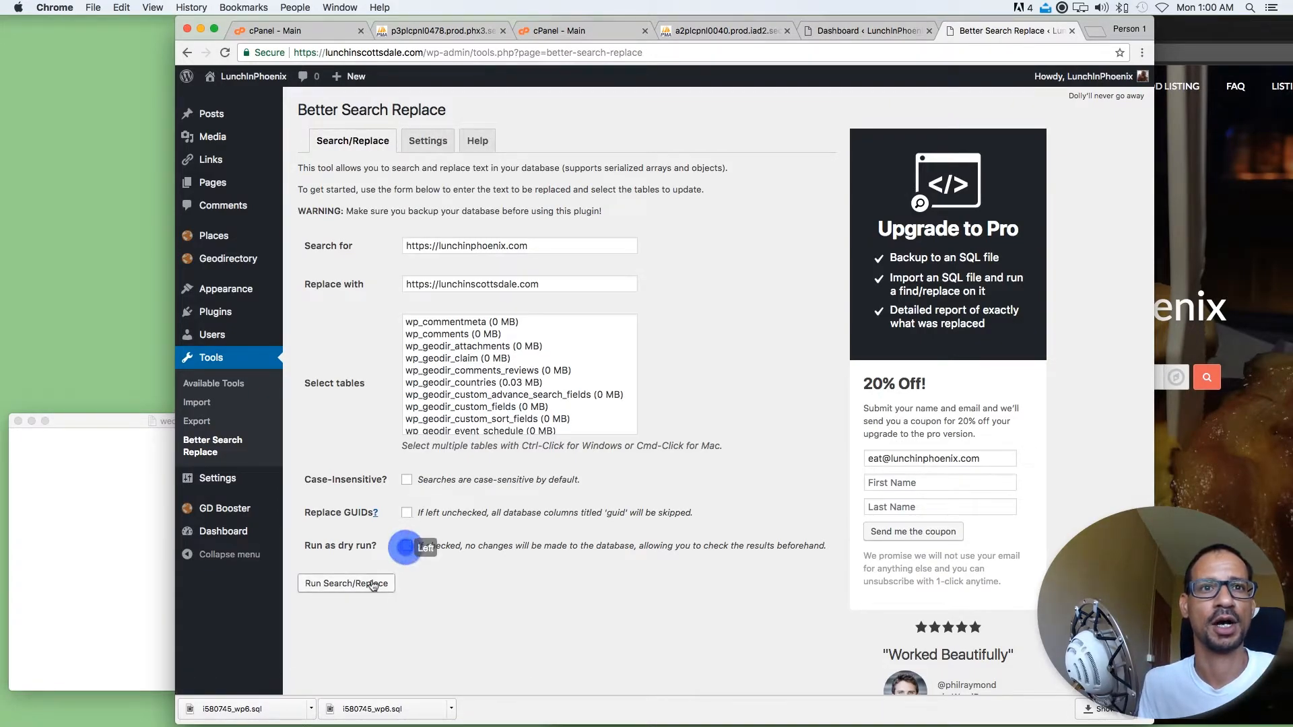
pyautogui.click(469, 364)
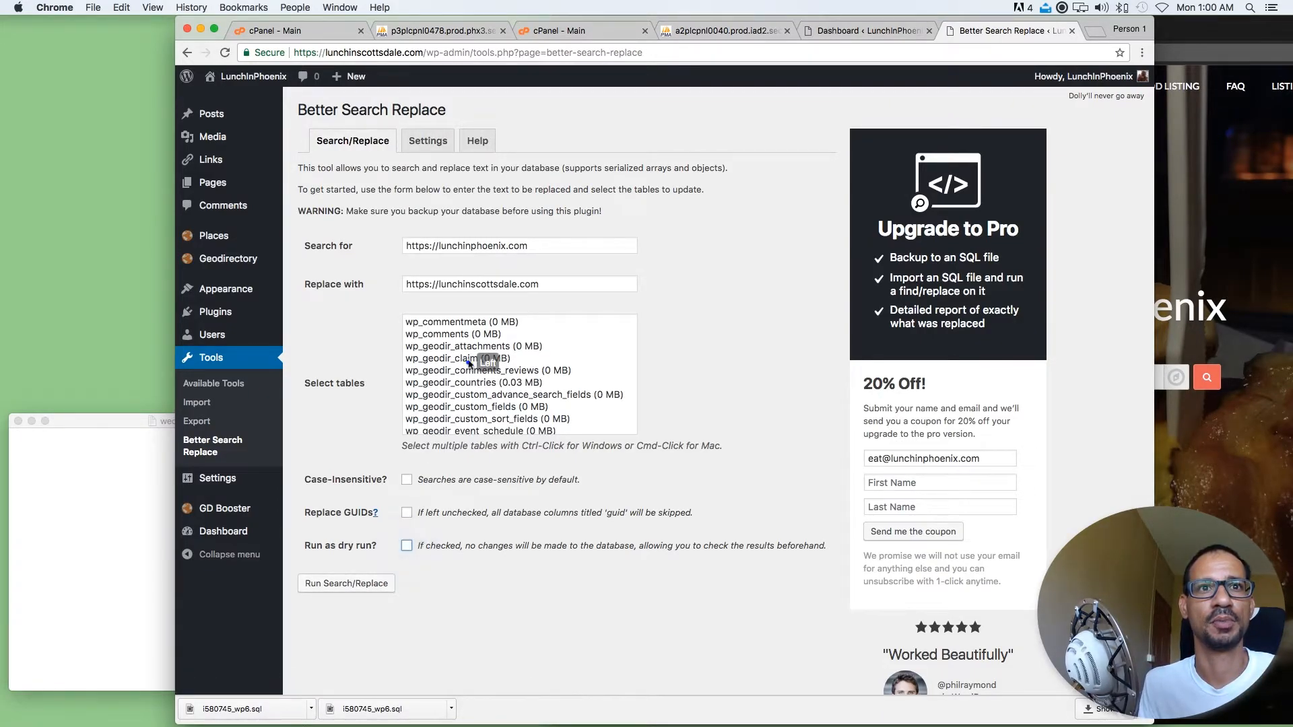
pyautogui.click(546, 246)
pyautogui.moveTo(546, 249); pyautogui.dragTo(394, 251)
pyautogui.moveTo(546, 286); pyautogui.dragTo(398, 285)
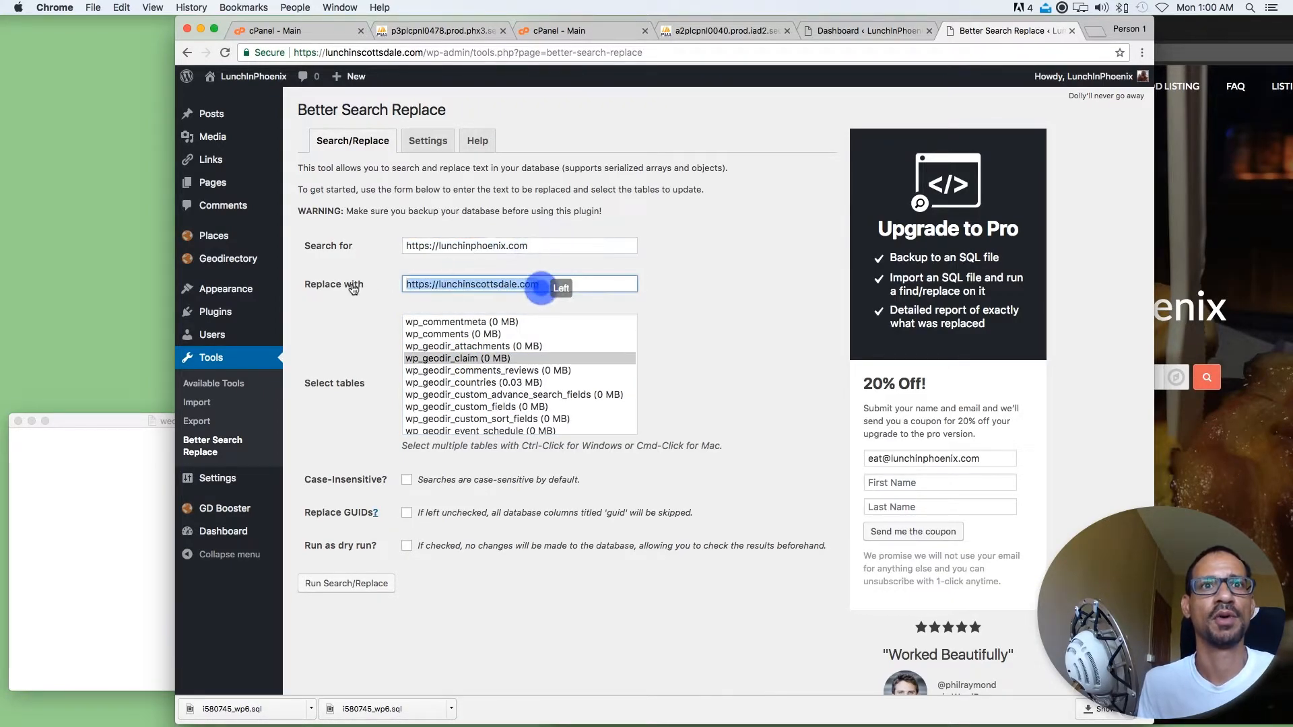
pyautogui.click(453, 359)
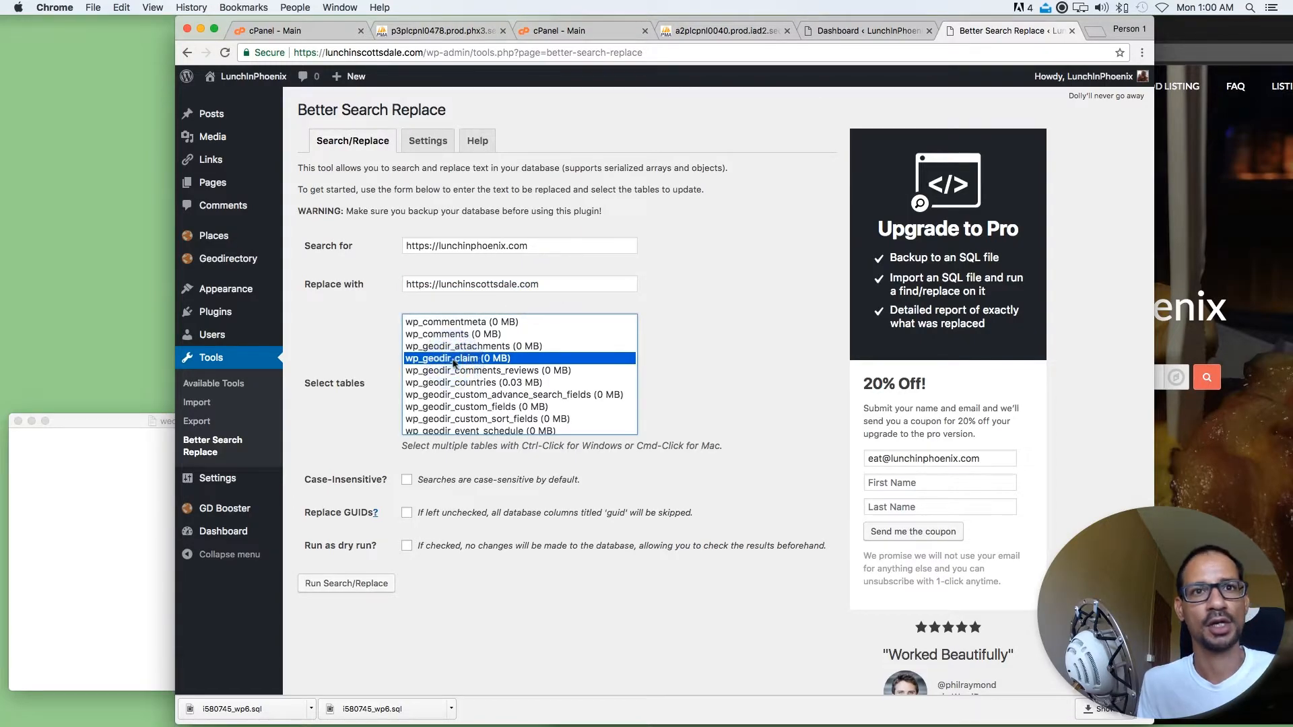
pyautogui.press('super+a')
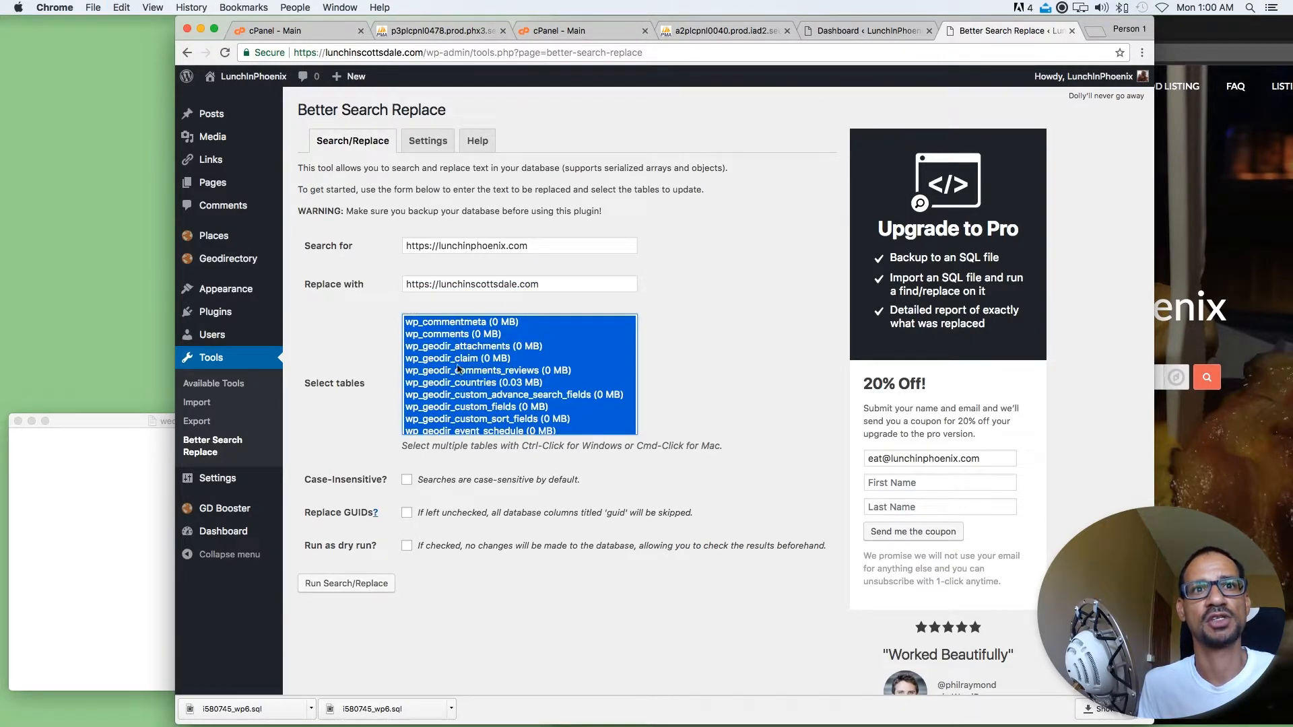
pyautogui.scroll(-10, 460, 389)
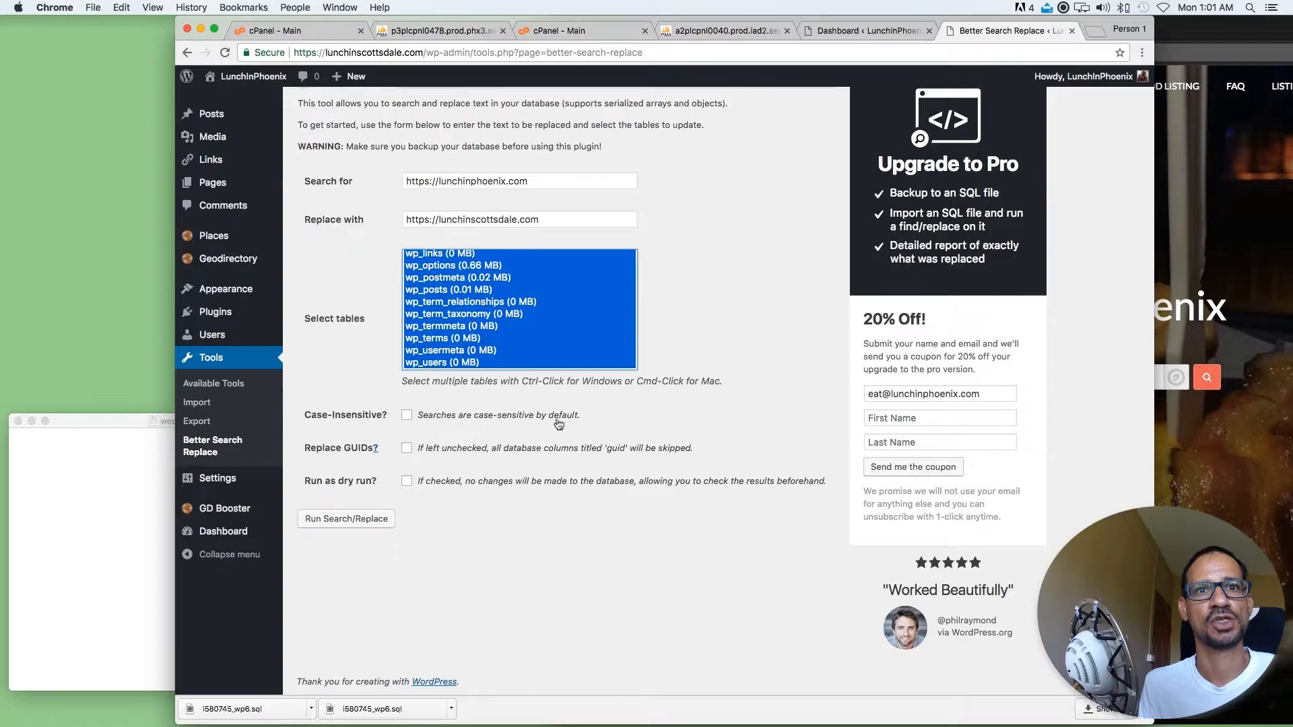
# Examine the explanations of the Case-Insensitive and Replace GUIDs options
pyautogui.click(591, 417)
pyautogui.moveTo(590, 415); pyautogui.dragTo(314, 416)
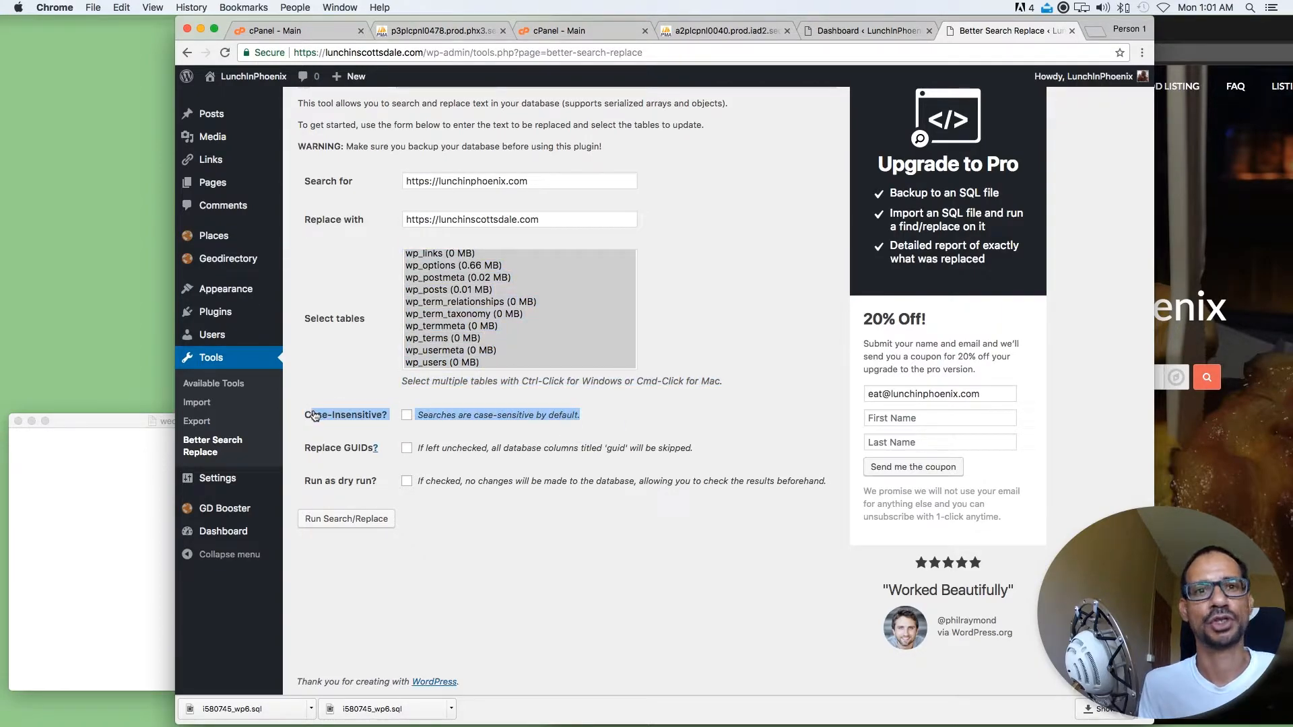
pyautogui.click(615, 419)
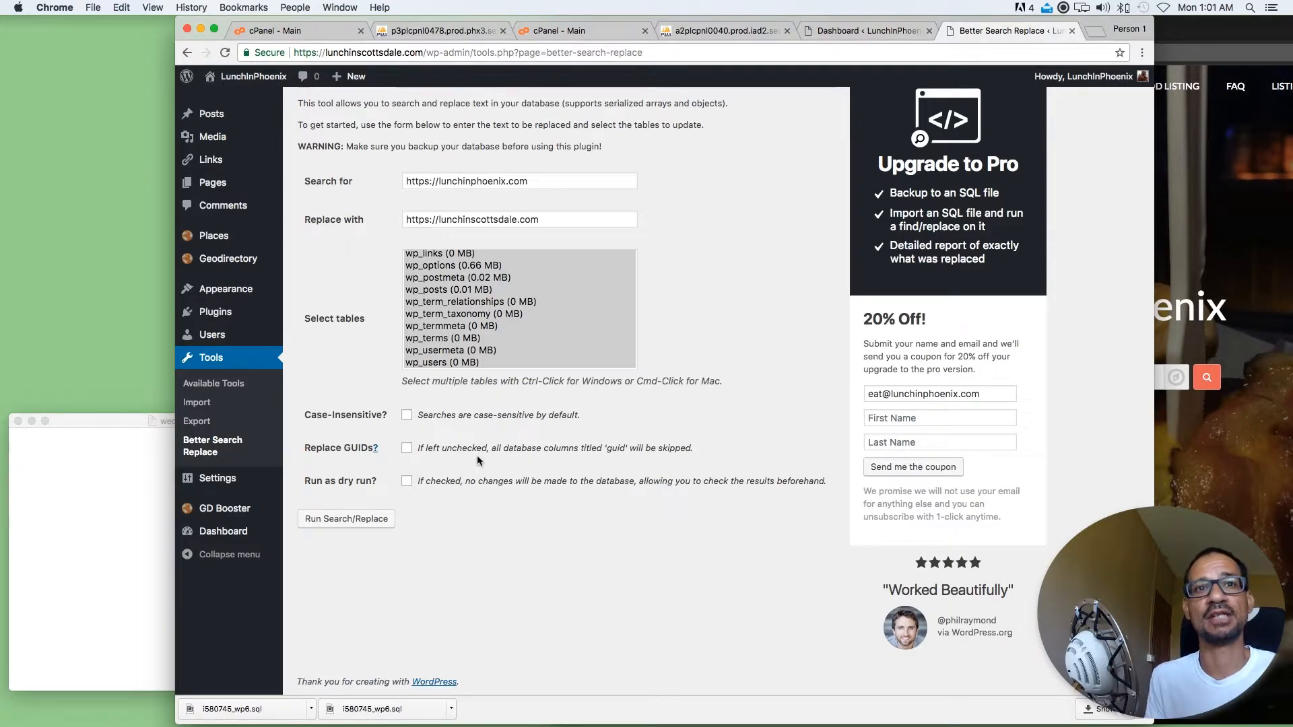
pyautogui.click(418, 448)
pyautogui.moveTo(418, 448); pyautogui.dragTo(494, 457)
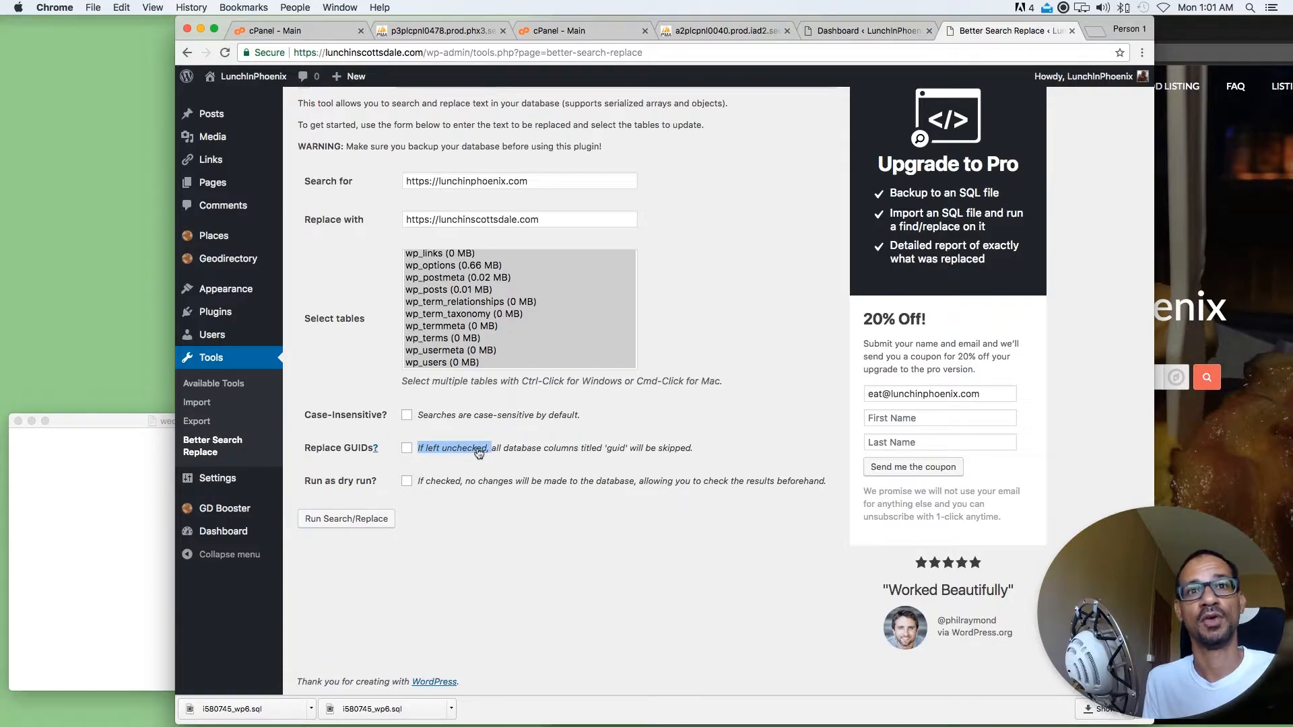
pyautogui.moveTo(413, 416); pyautogui.dragTo(532, 423)
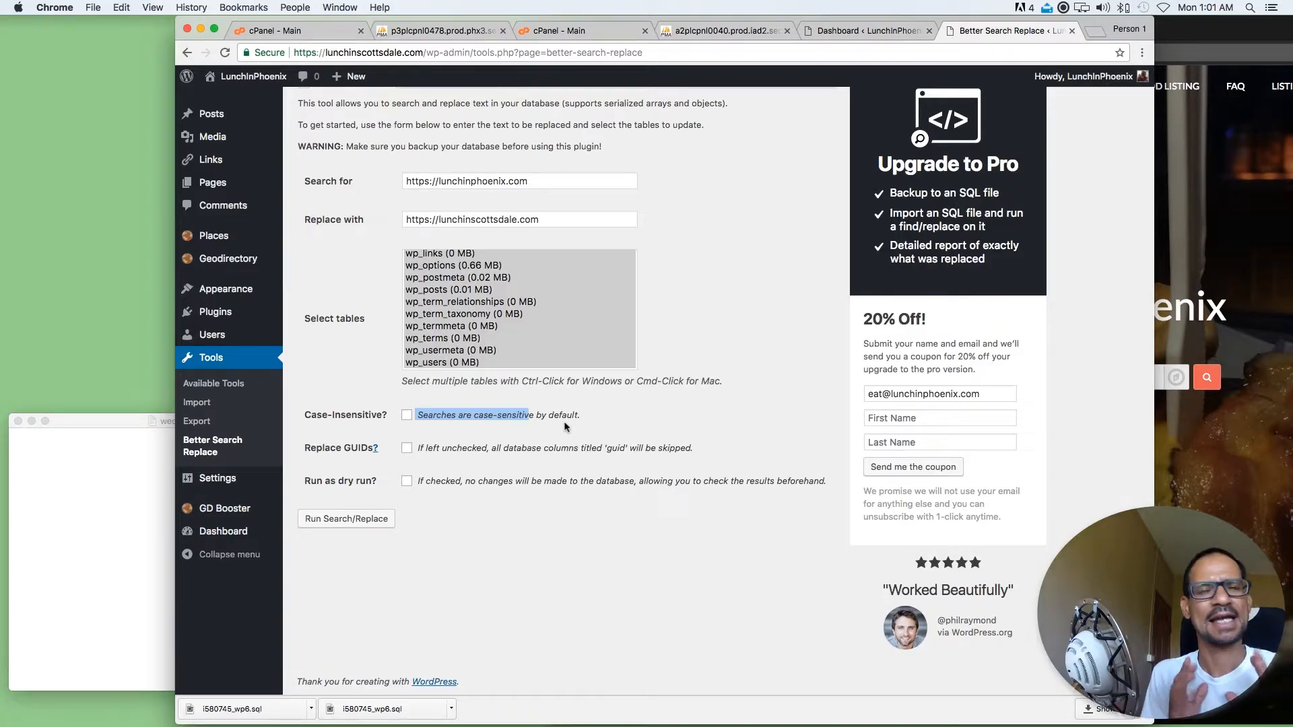
pyautogui.click(593, 412)
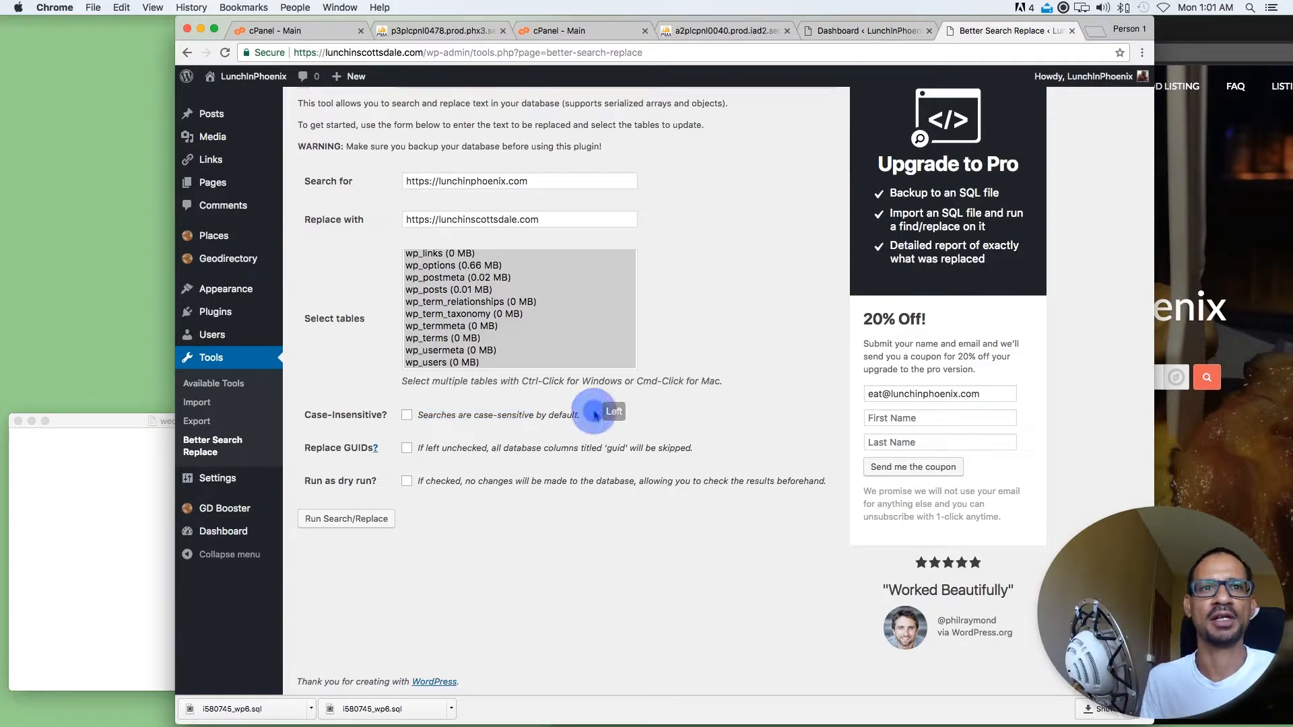
# Run the search and replace on the selected tables with the dry run option off
pyautogui.click(420, 484)
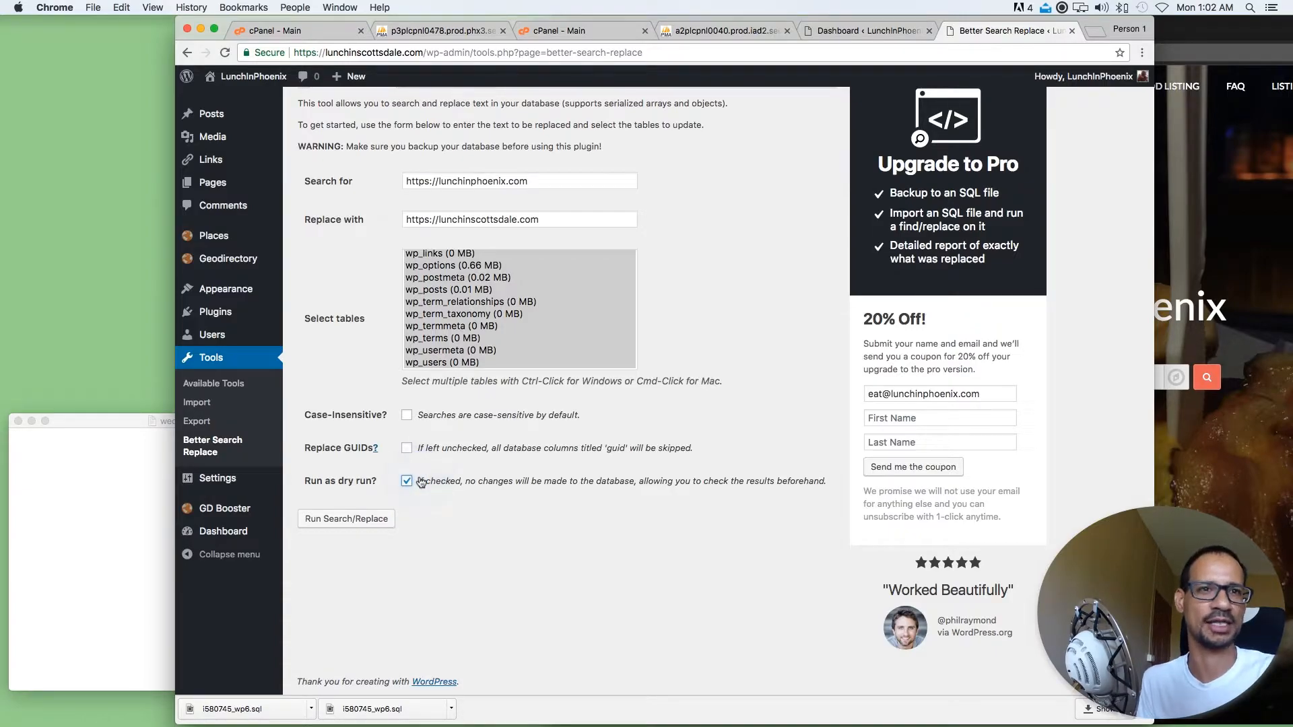
pyautogui.click(406, 481)
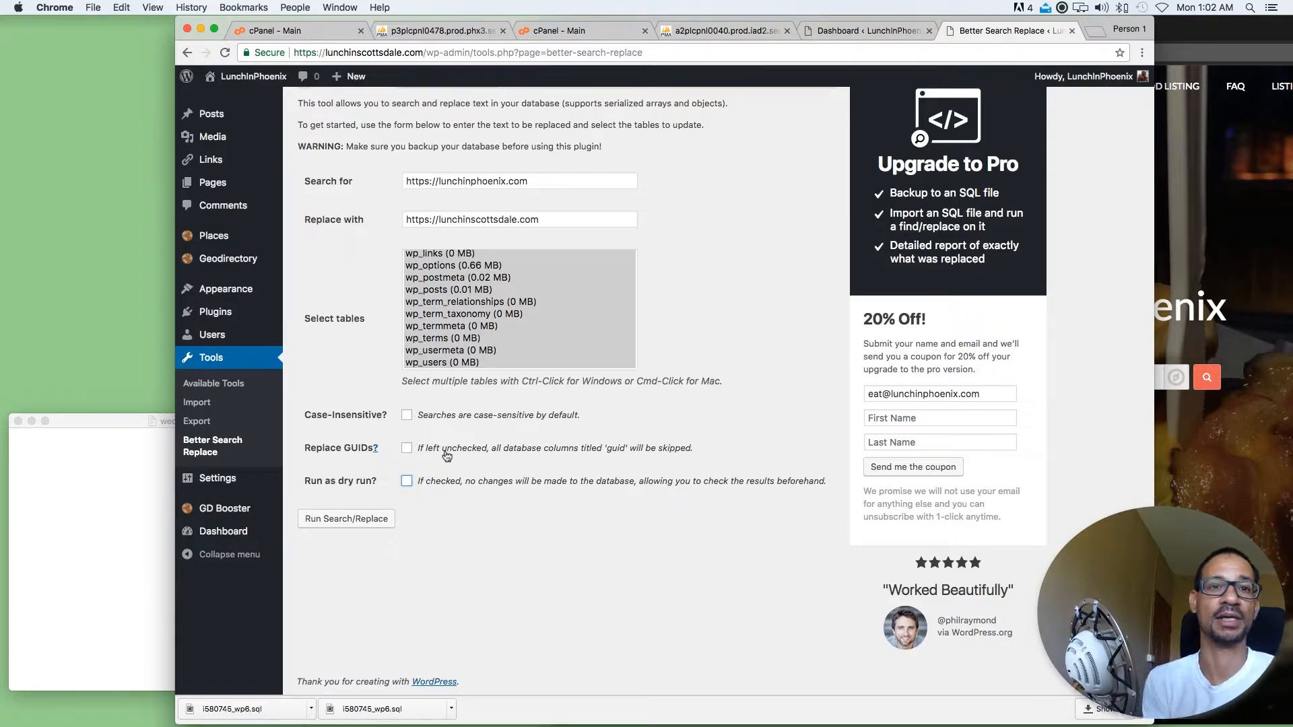
pyautogui.click(349, 520)
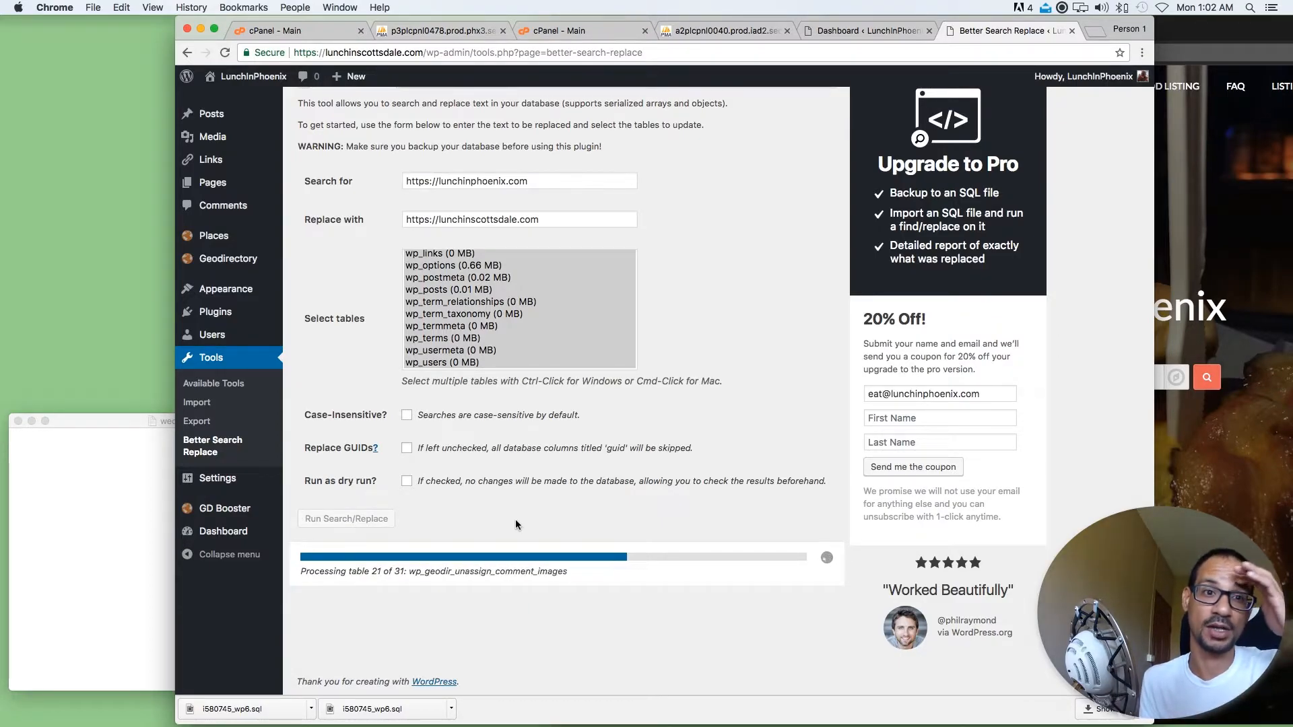
pyautogui.moveTo(470, 569); pyautogui.dragTo(352, 571)
pyautogui.click(624, 607)
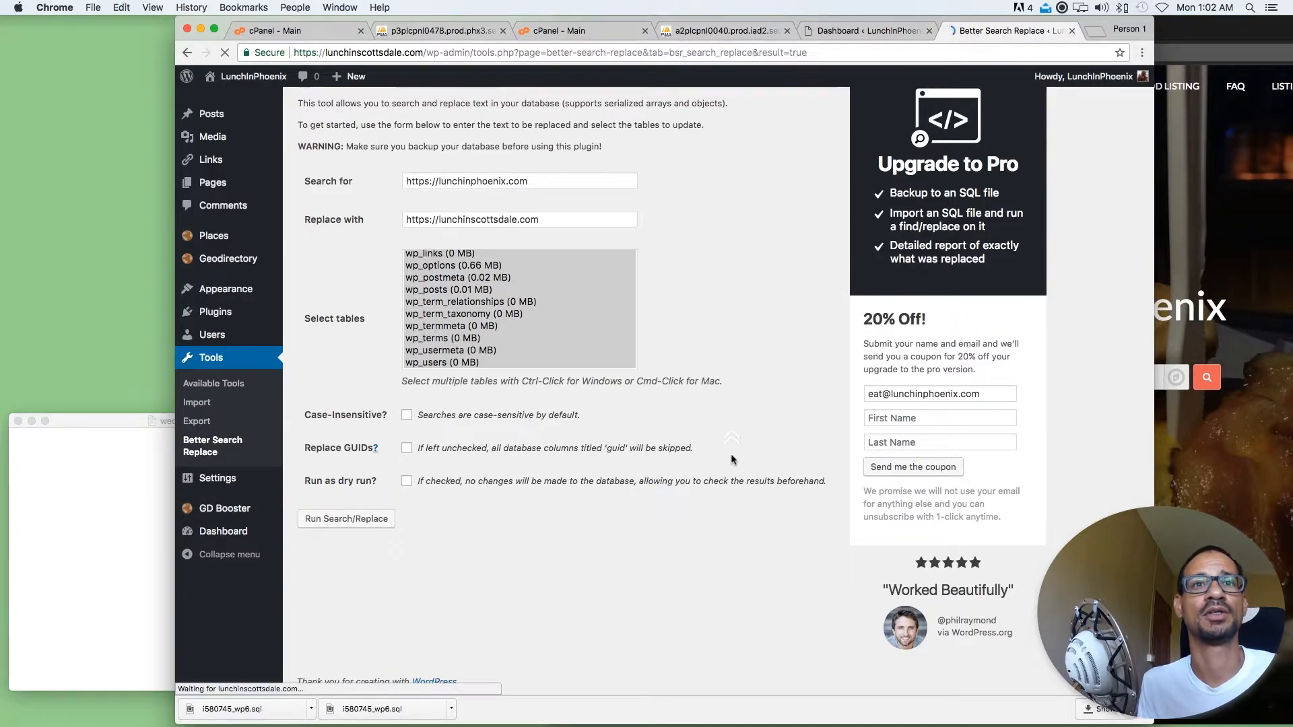
# Review the search and replace result summary for the tables searched and cells changed
pyautogui.scroll(-3, 717, 368)
pyautogui.scroll(3, 717, 370)
pyautogui.scroll(-2, 689, 284)
pyautogui.scroll(-2, 690, 288)
pyautogui.scroll(4, 689, 288)
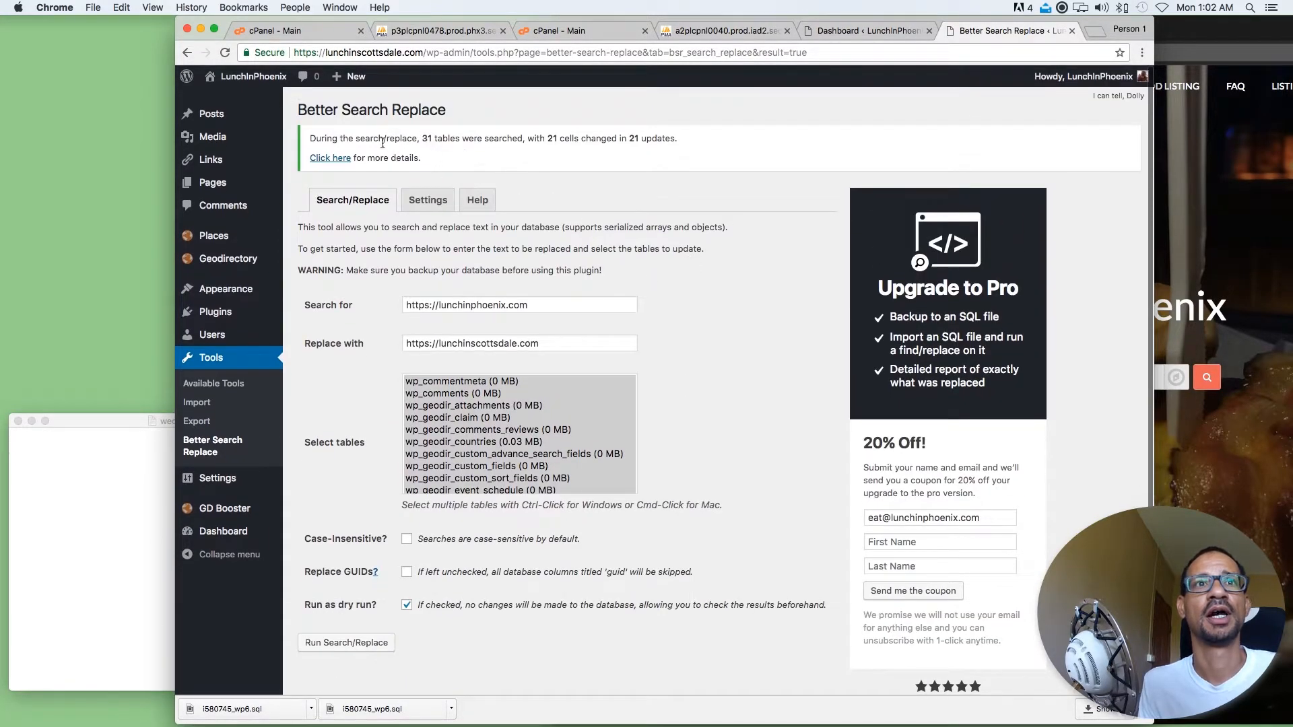
pyautogui.moveTo(375, 138); pyautogui.dragTo(527, 140)
pyautogui.click(691, 136)
pyautogui.click(530, 166)
pyautogui.moveTo(695, 138); pyautogui.dragTo(308, 139)
pyautogui.click(534, 163)
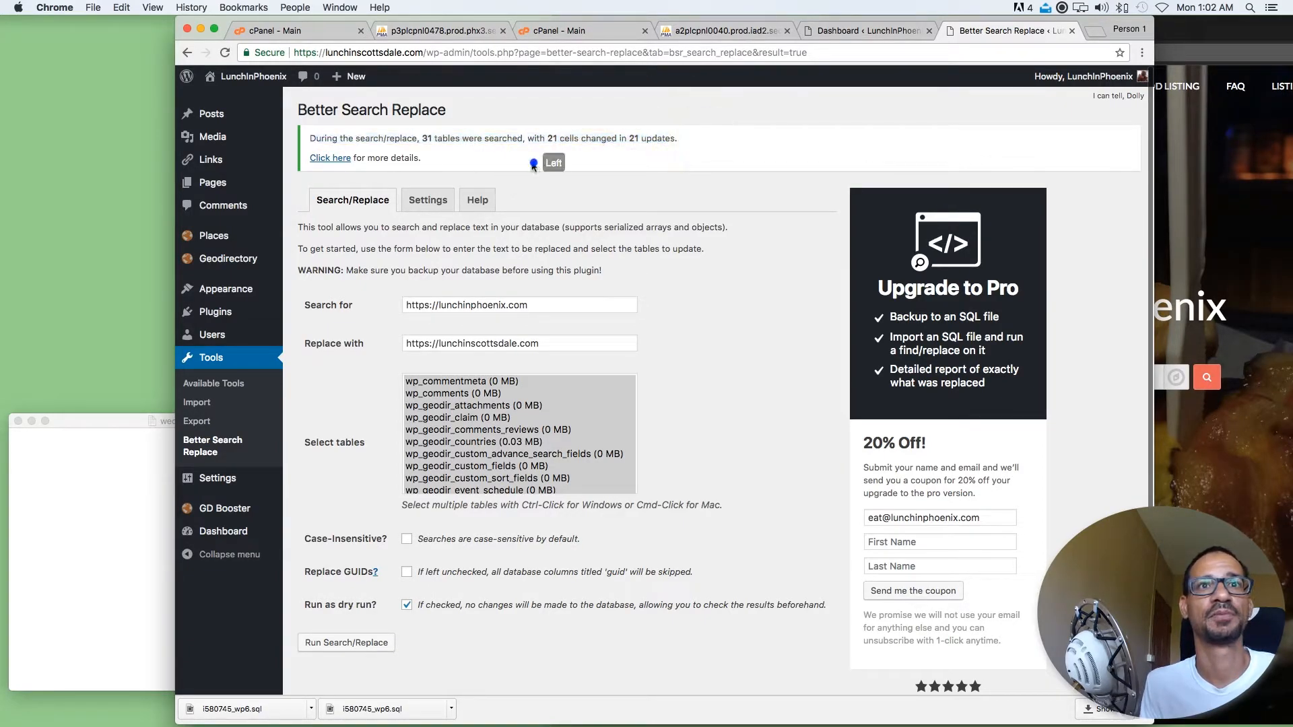
# Check the Max Page Size setting of Better Search Replace and return to the search and replace form
pyautogui.click(428, 200)
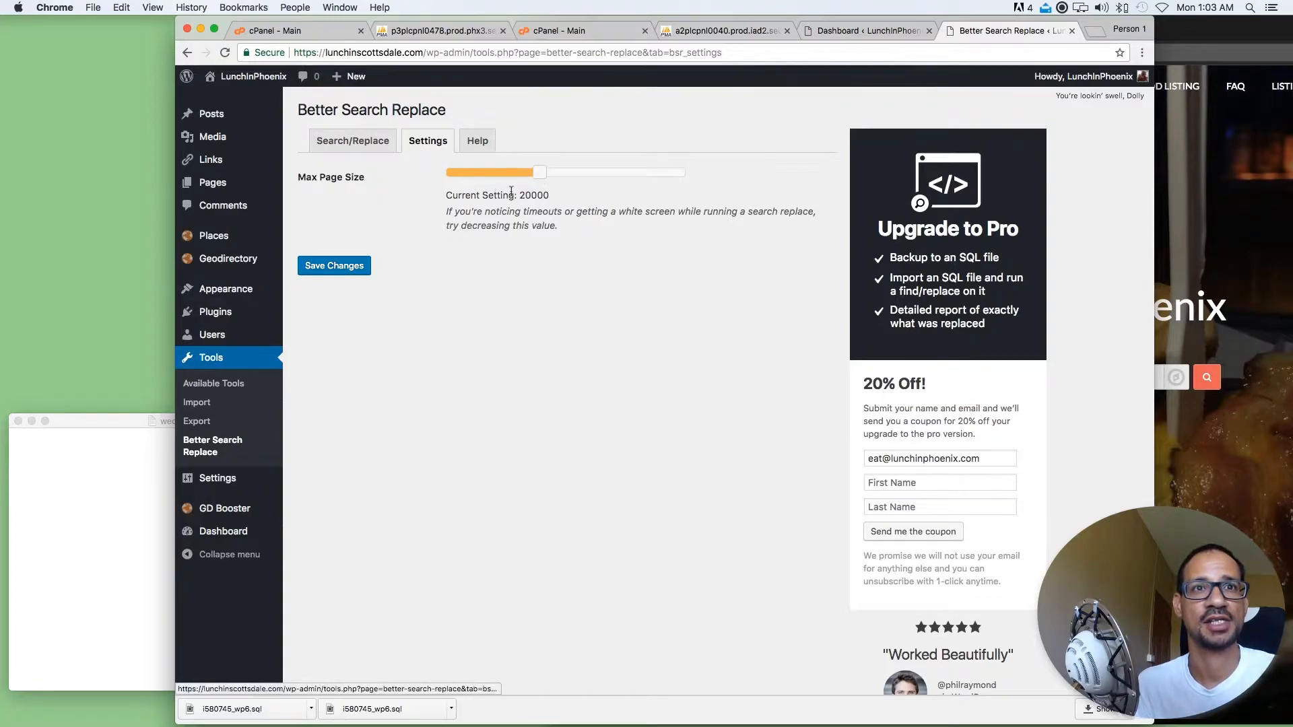
pyautogui.moveTo(538, 177)
pyautogui.mouseDown()
pyautogui.moveTo(556, 175)
pyautogui.moveTo(454, 176)
pyautogui.moveTo(538, 177)
pyautogui.mouseUp()
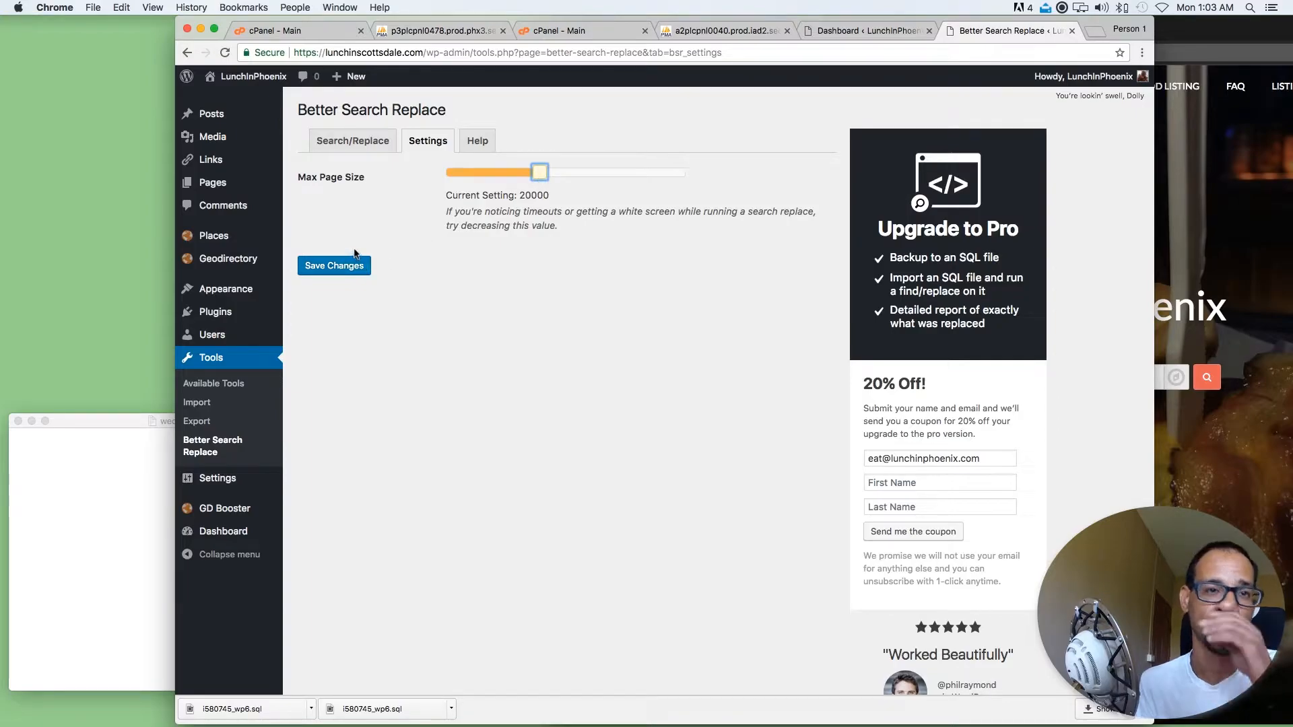
pyautogui.click(355, 142)
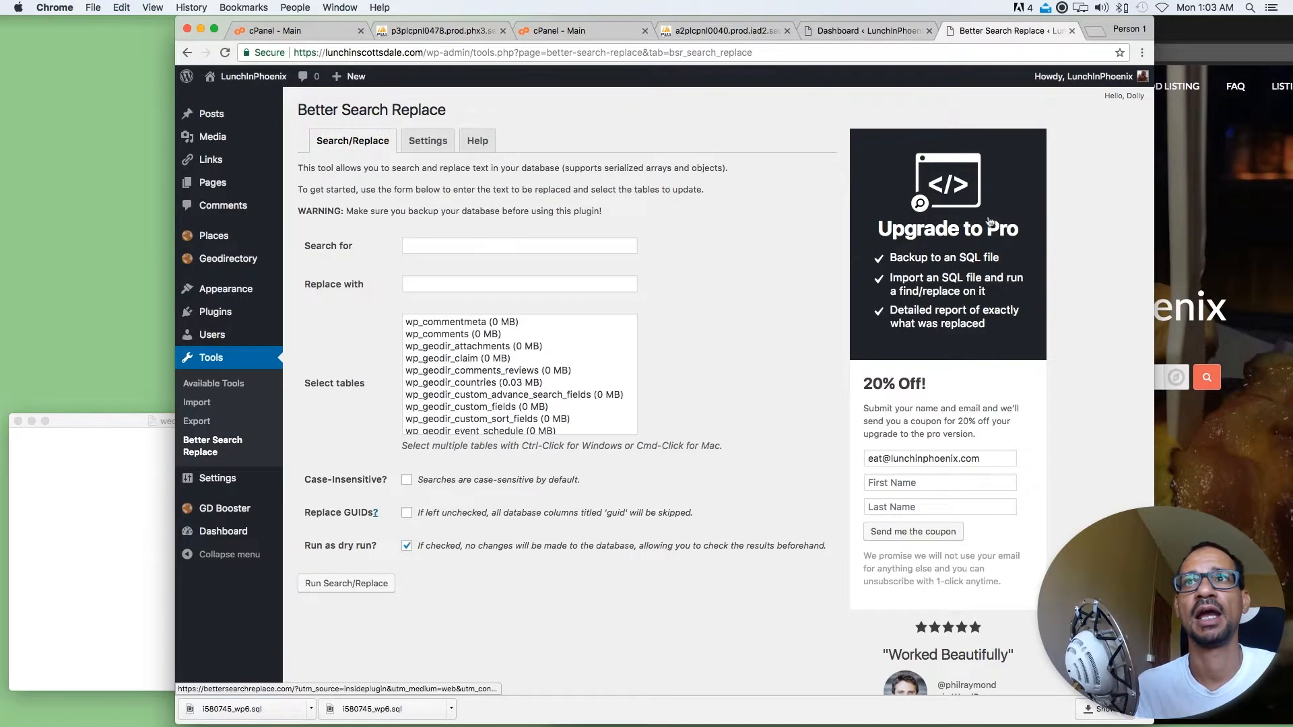
# Reload the original and cloned home pages and inspect the lunchinscottsdale.com page down to its footer
pyautogui.click(1221, 153)
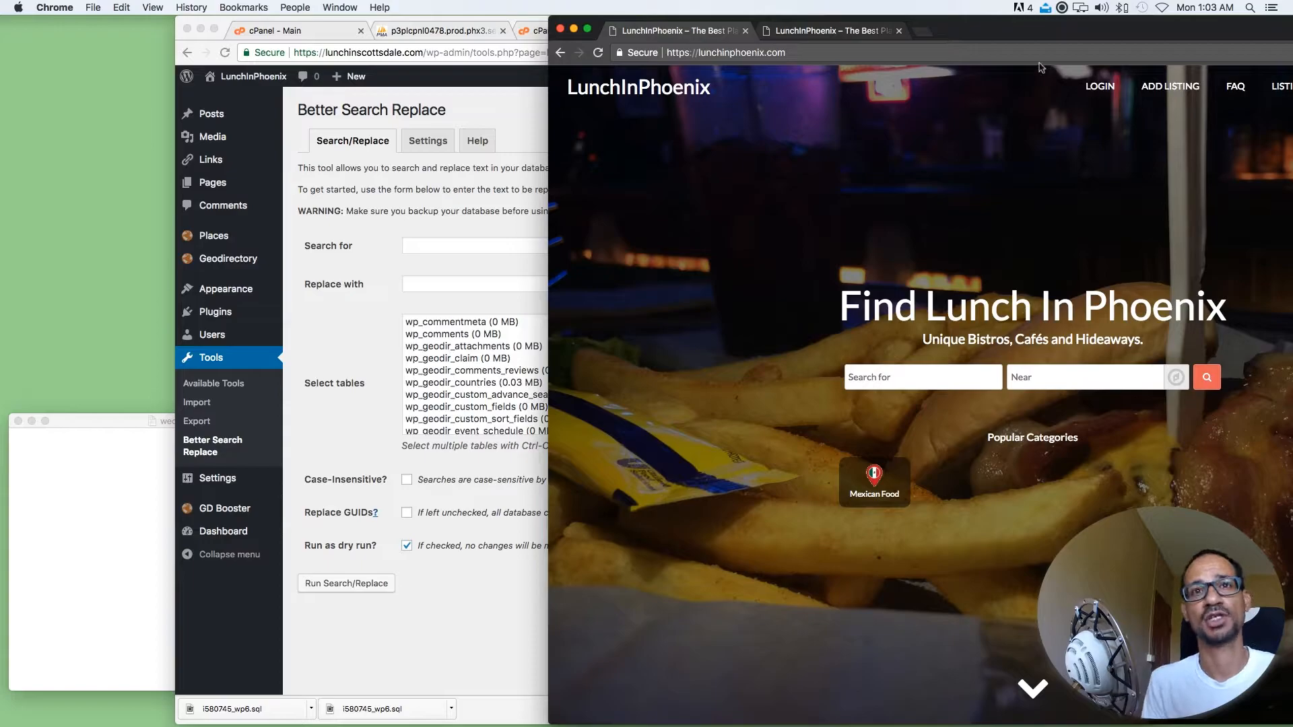
pyautogui.click(597, 53)
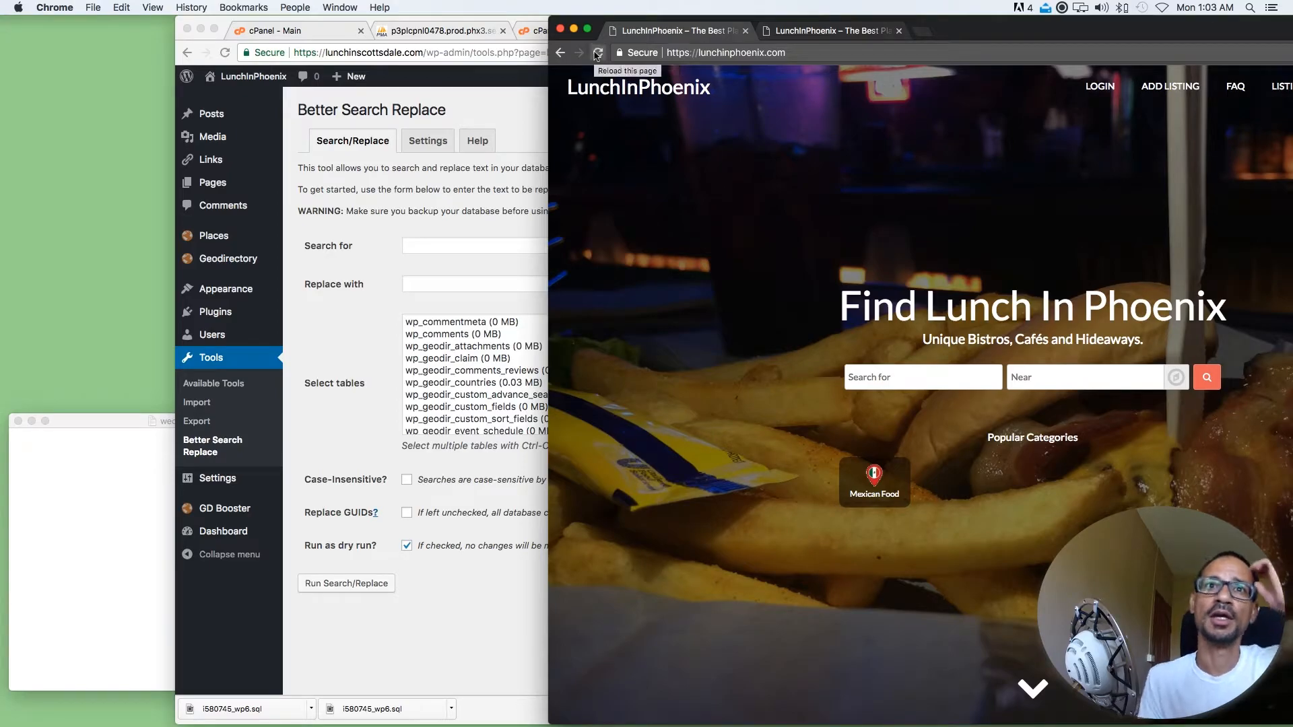
pyautogui.click(816, 31)
pyautogui.click(597, 56)
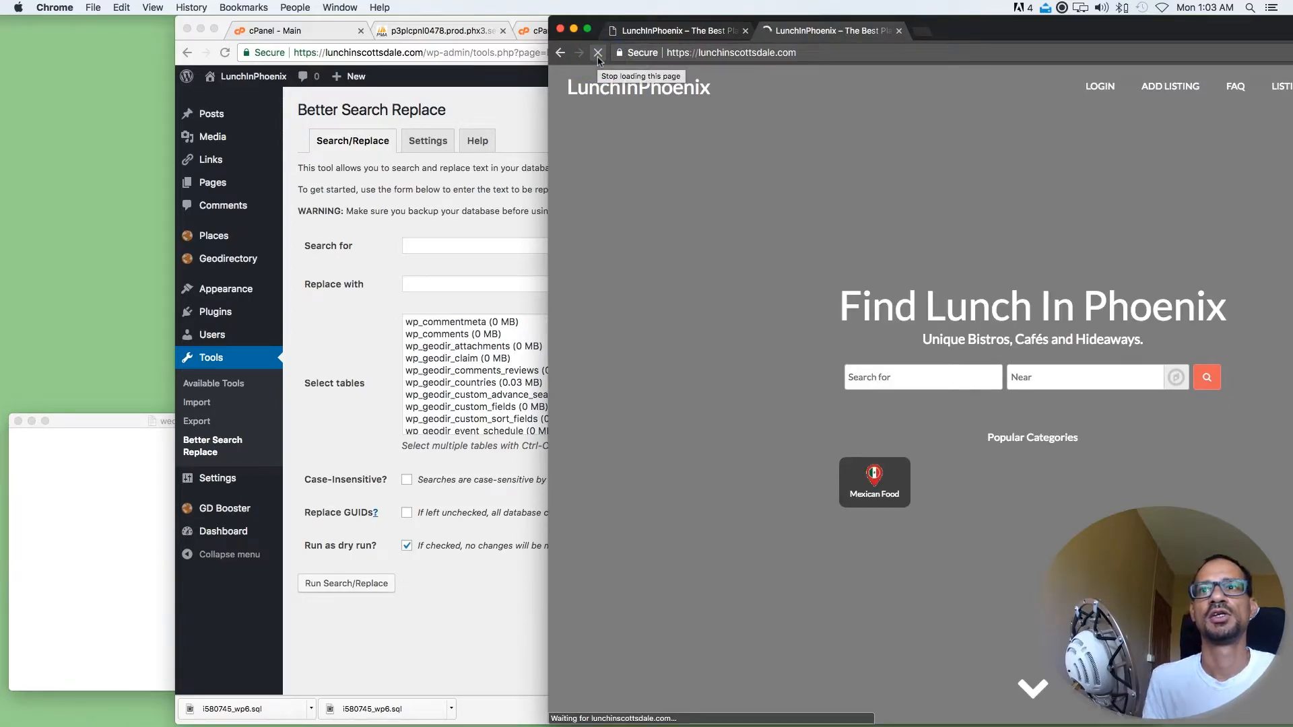
pyautogui.scroll(-5, 849, 271)
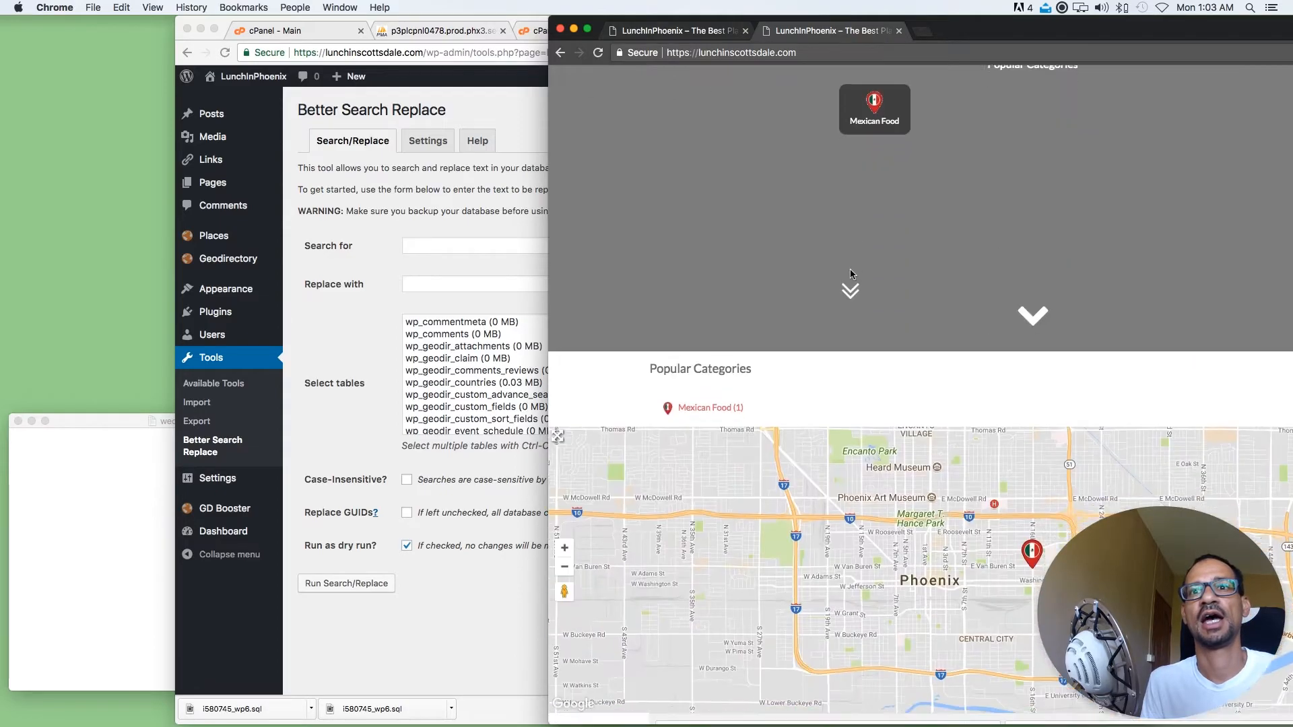
pyautogui.scroll(-10, 850, 273)
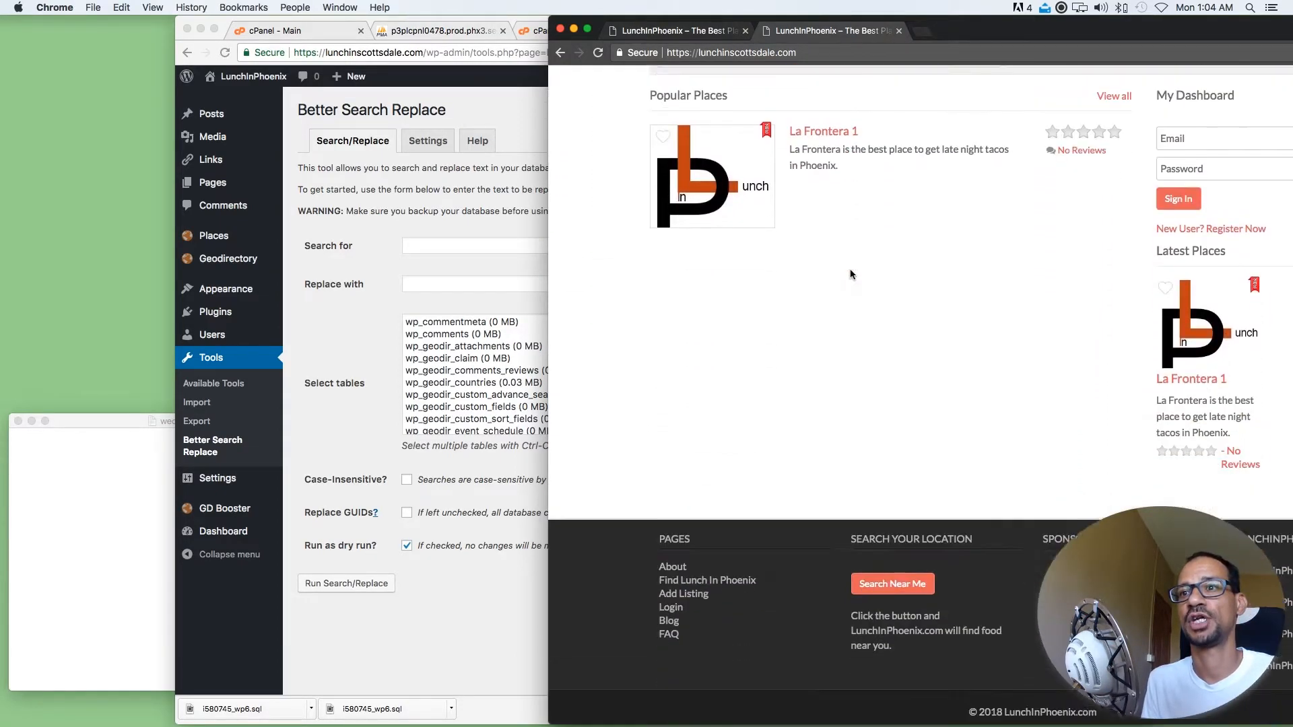
pyautogui.scroll(-1, 850, 274)
pyautogui.moveTo(1143, 32); pyautogui.dragTo(1055, 31)
pyautogui.moveTo(1222, 531); pyautogui.dragTo(1232, 547)
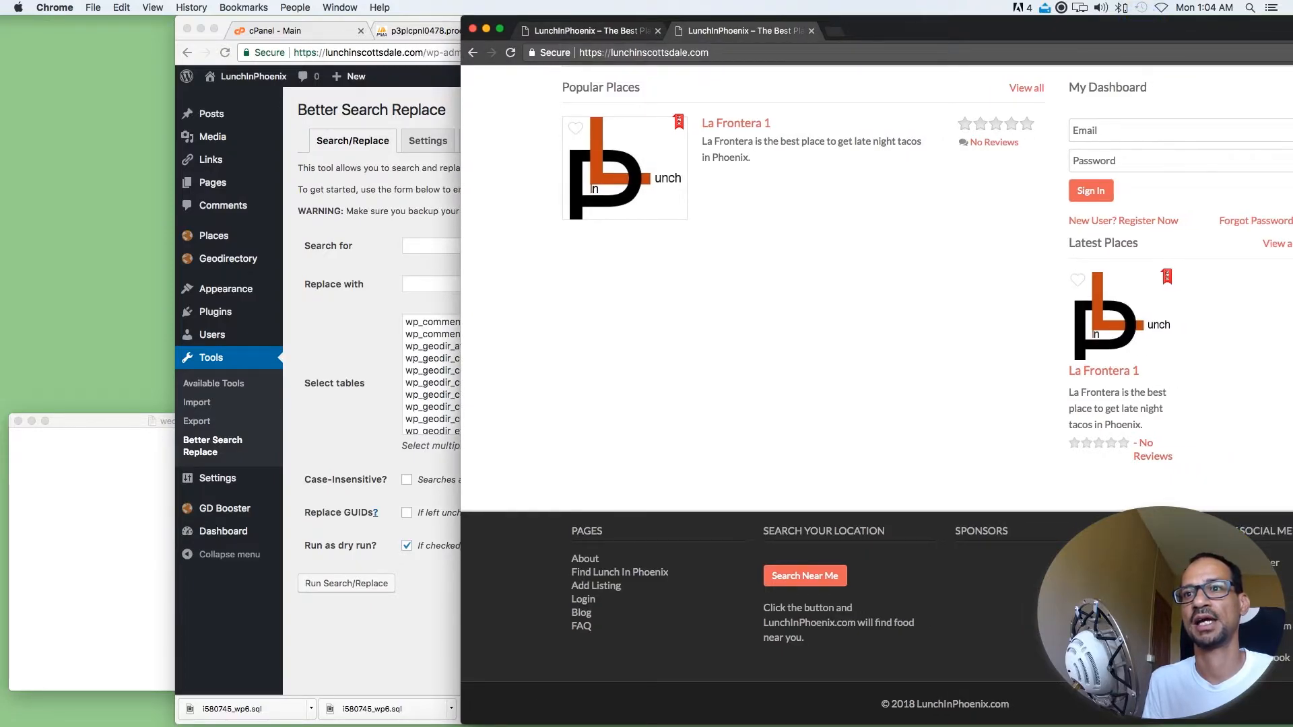
pyautogui.scroll(10, 1001, 414)
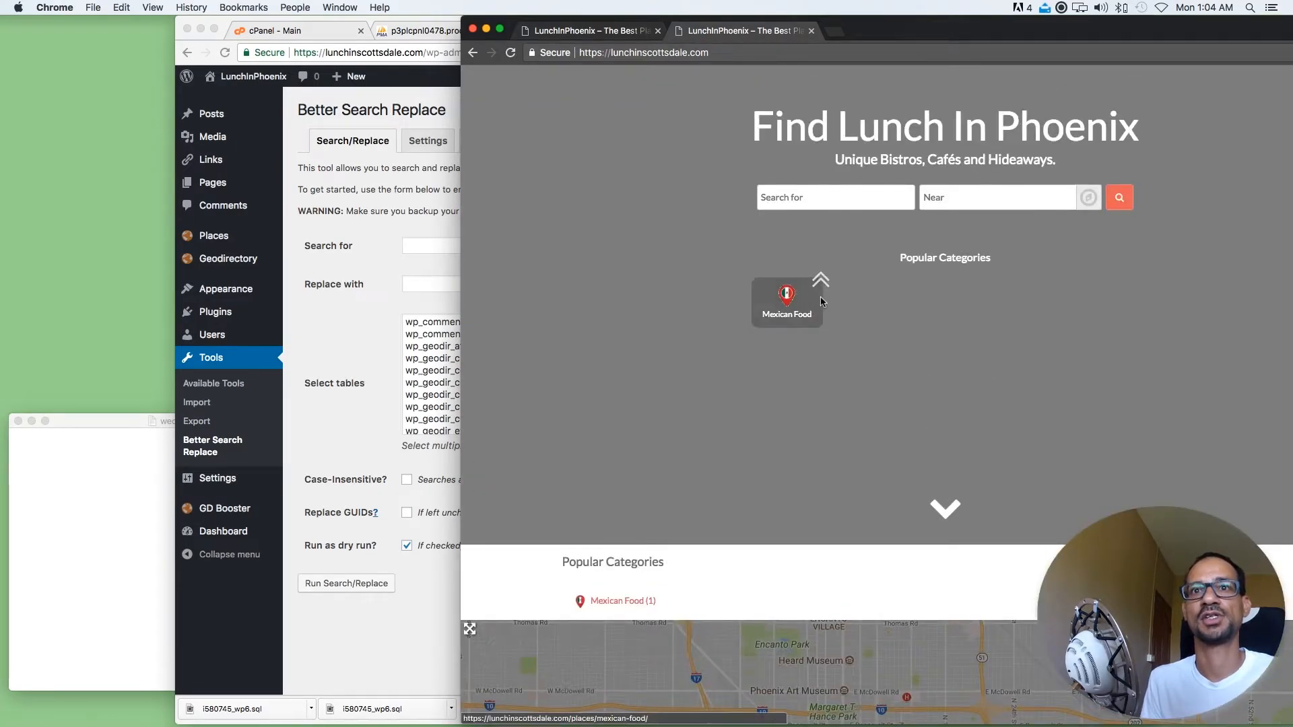
# Examine the site title and the main heading on the cloned home page for leftover Phoenix names
pyautogui.click(323, 208)
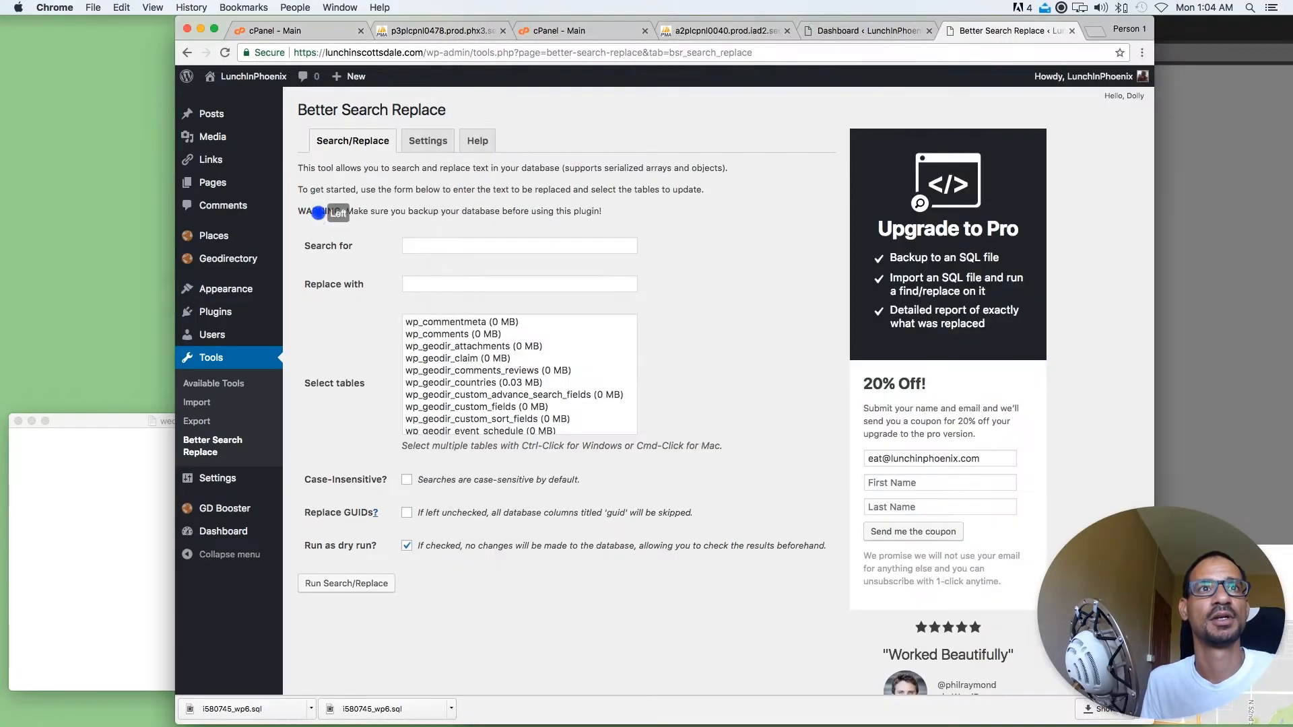
pyautogui.moveTo(233, 237)
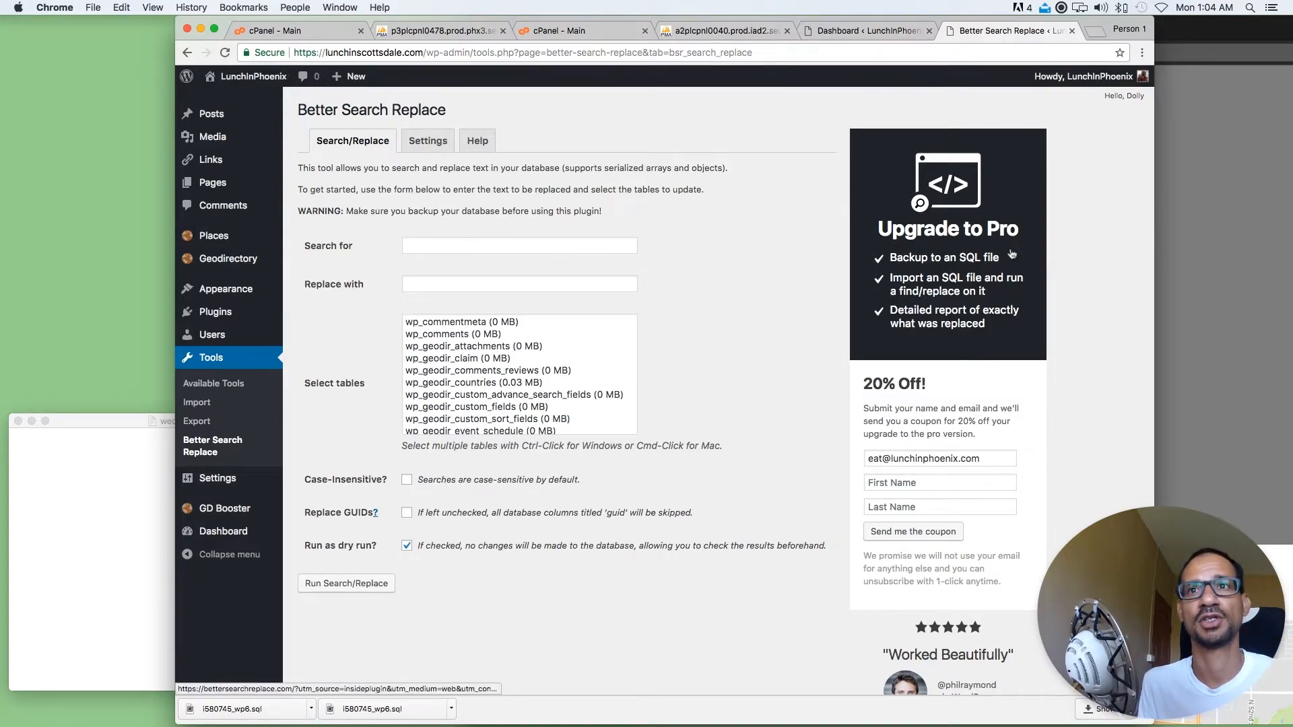
pyautogui.click(1187, 228)
pyautogui.scroll(3, 633, 118)
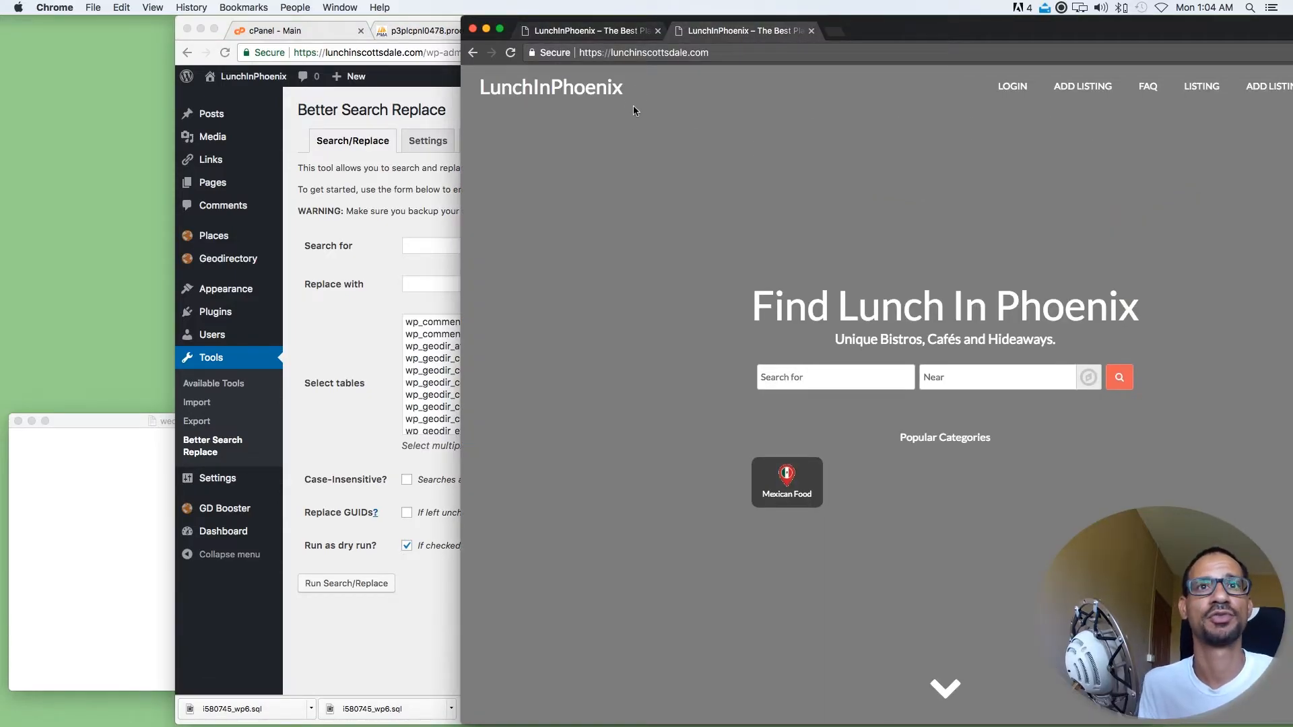
pyautogui.moveTo(632, 87); pyautogui.dragTo(479, 85)
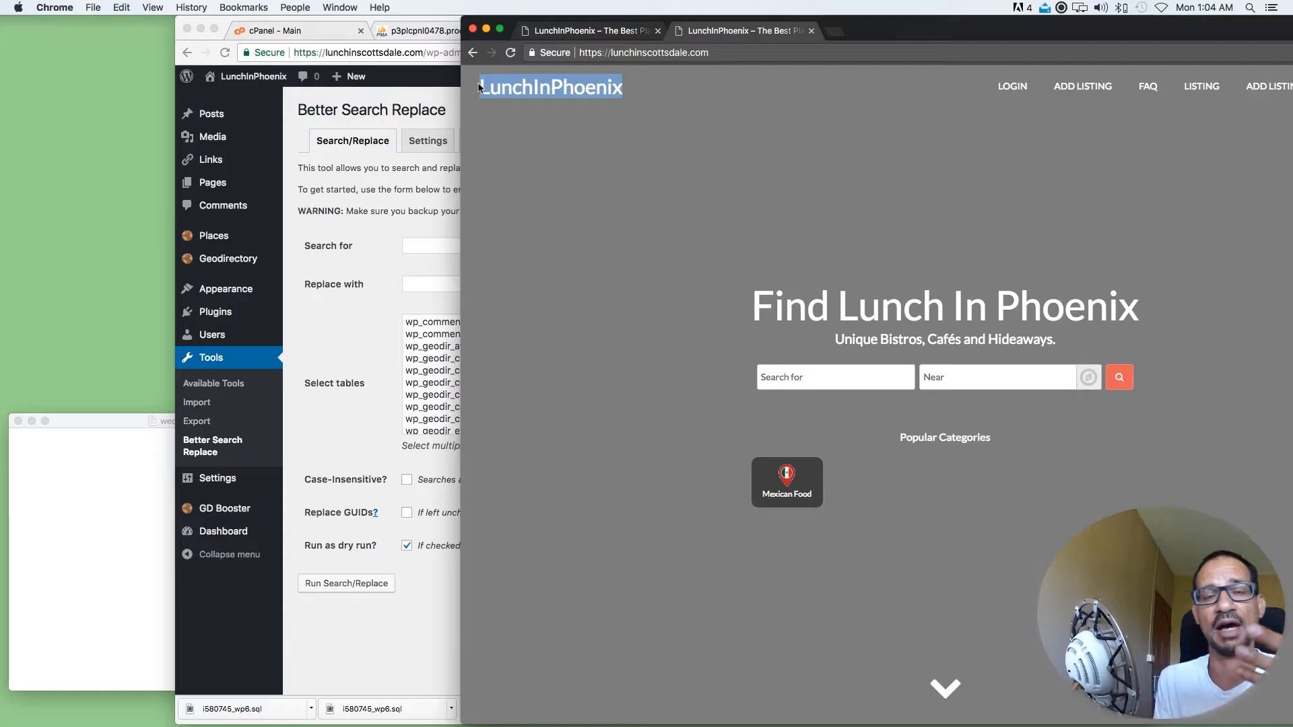
pyautogui.click(665, 88)
pyautogui.moveTo(636, 89); pyautogui.dragTo(467, 91)
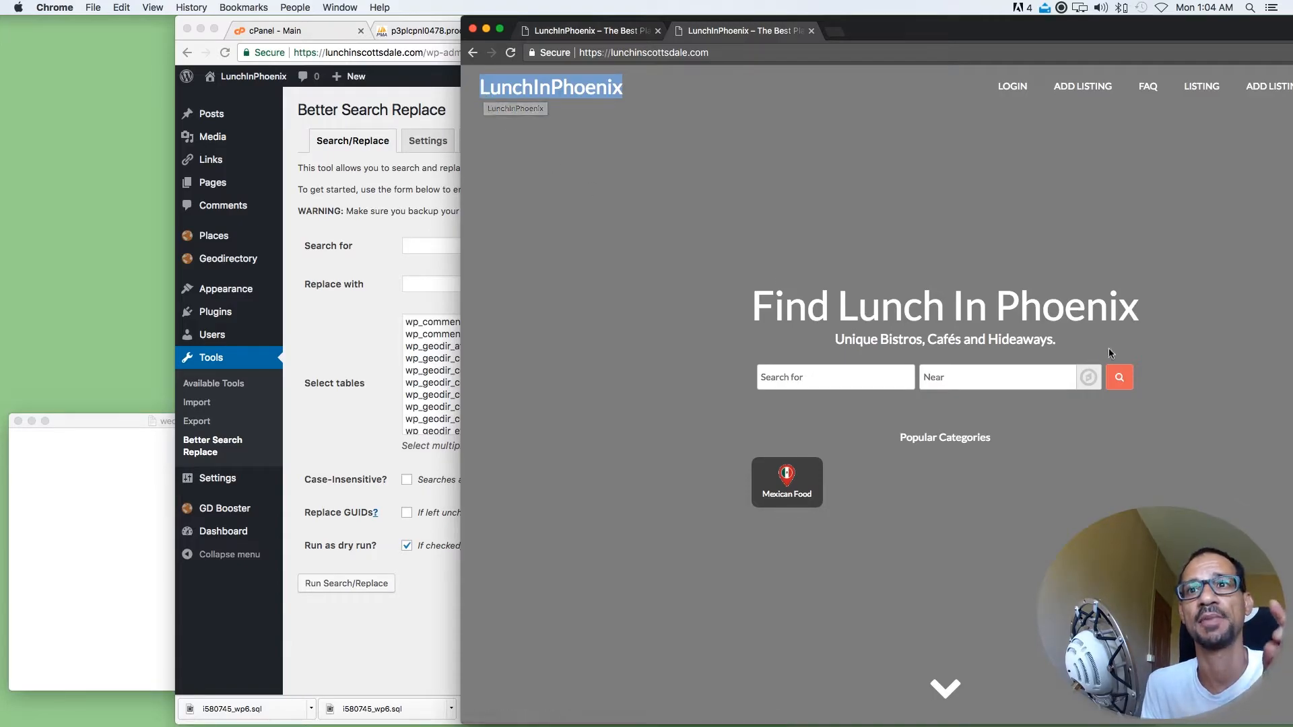
pyautogui.moveTo(1150, 315); pyautogui.dragTo(842, 308)
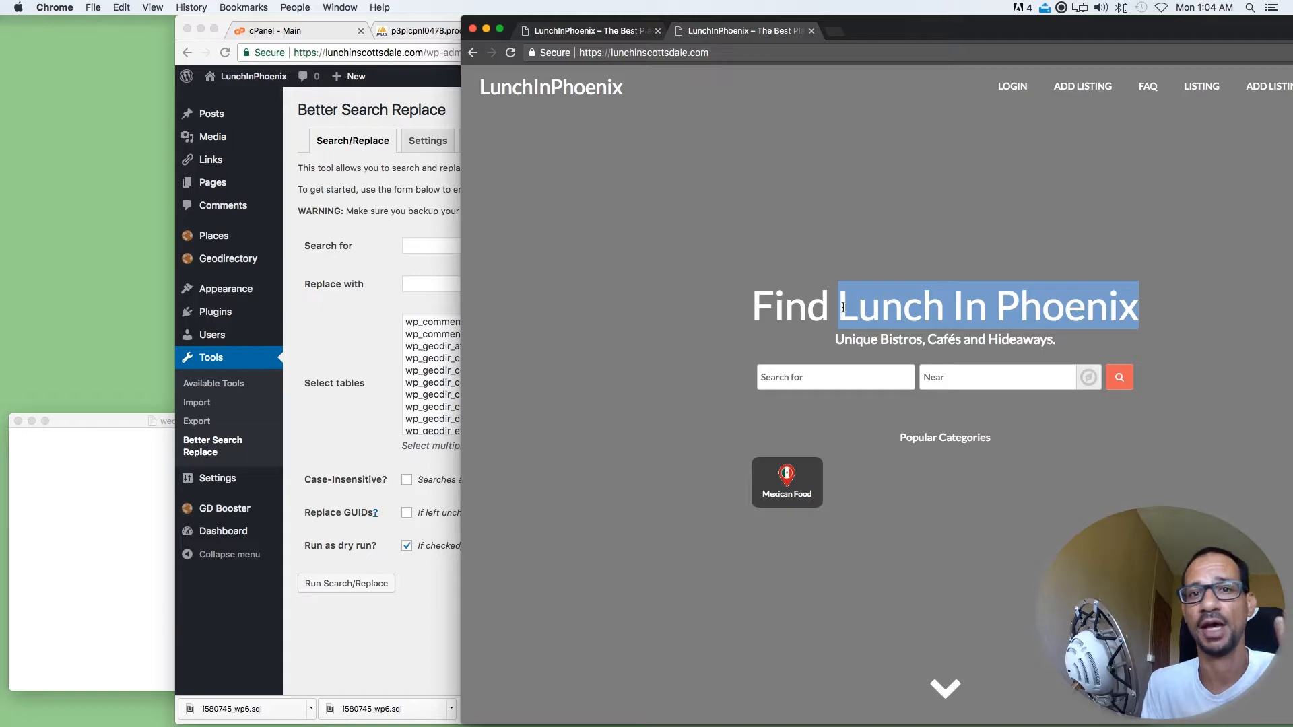
pyautogui.click(711, 162)
pyautogui.click(653, 87)
# Set the search text to LunchInPhoenix, copied from the cloned site's title
pyautogui.moveTo(600, 86); pyautogui.dragTo(474, 86)
pyautogui.press('super+c')
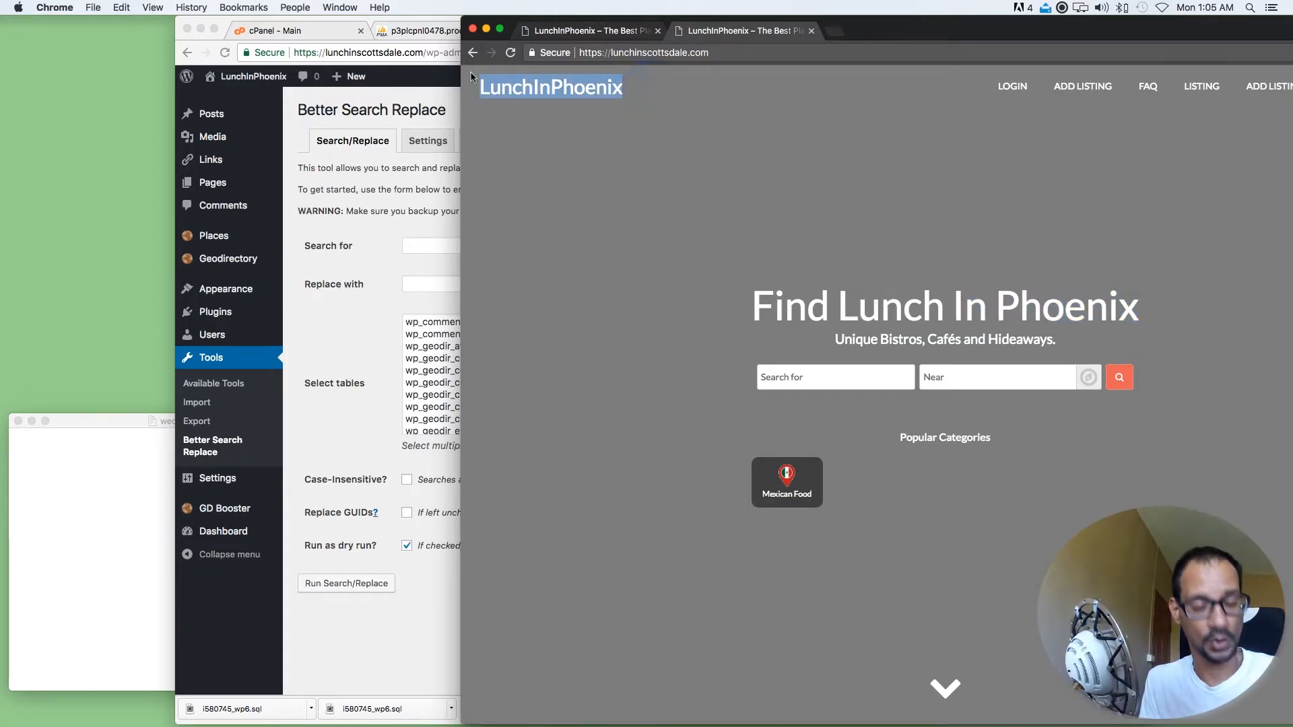
pyautogui.click(360, 313)
pyautogui.click(429, 249)
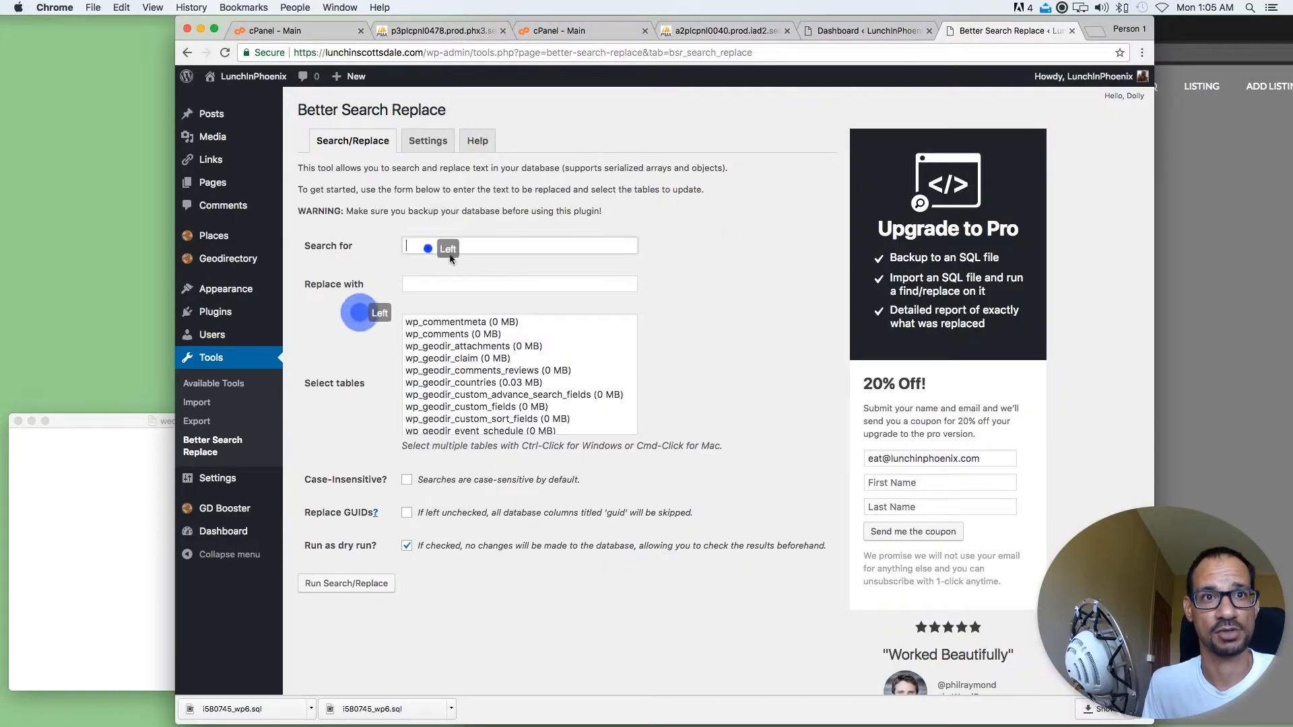
pyautogui.press('super+v')
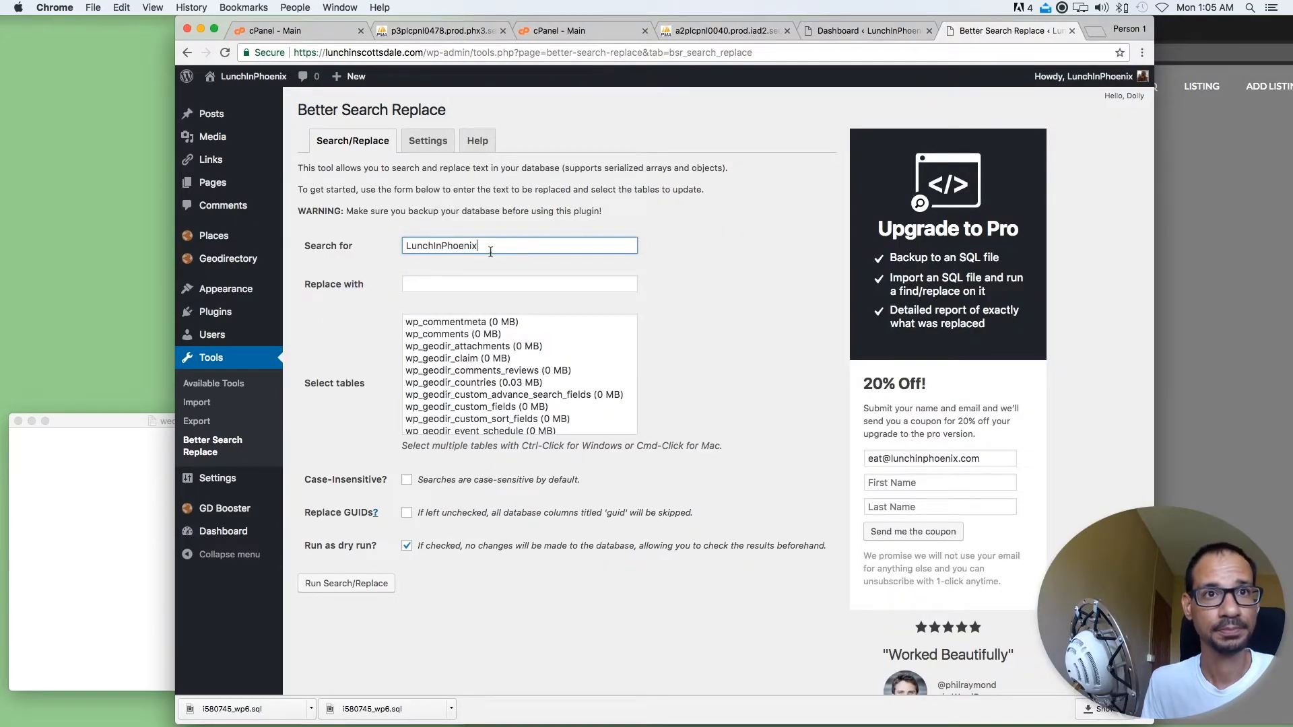
# Set the replacement text to LunchInScottsdale
pyautogui.click(449, 283)
pyautogui.press('super+v')
pyautogui.click(443, 284)
pyautogui.write('S')
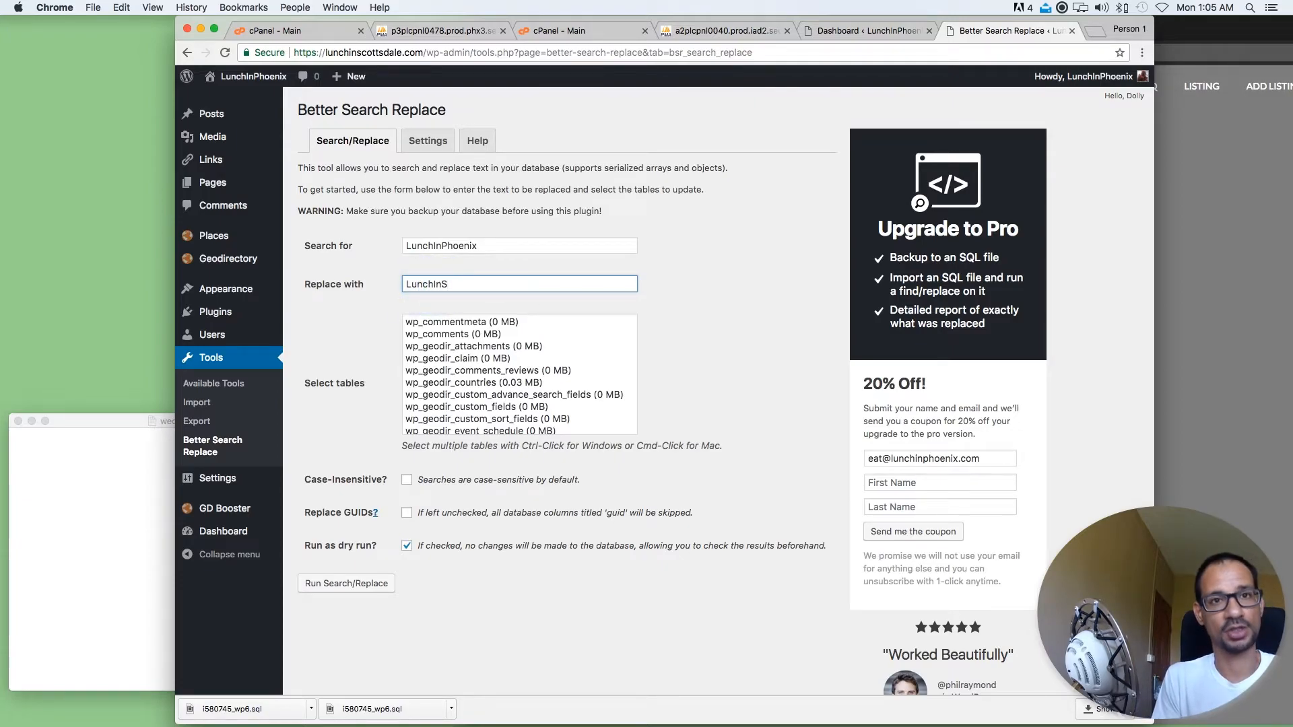
pyautogui.write('cottsdale')
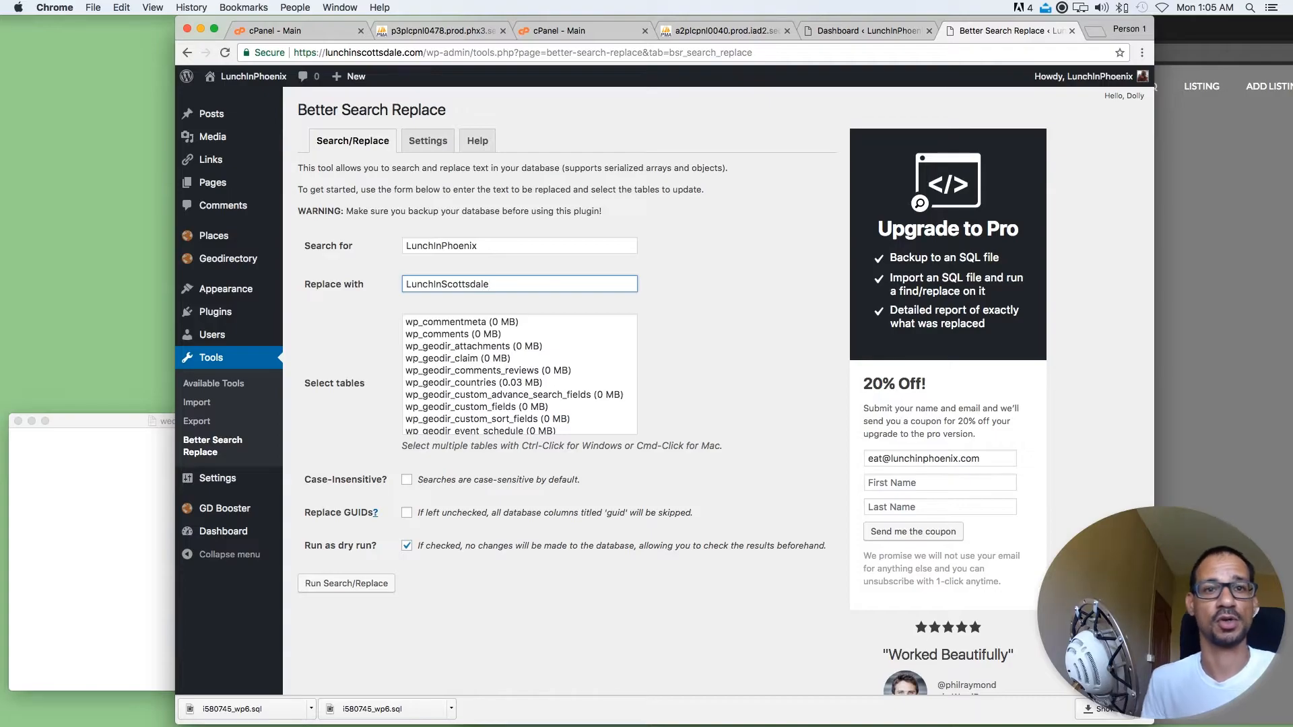
# Select all database tables for the site name replacement and read the Case-Insensitive option's explanation
pyautogui.click(497, 346)
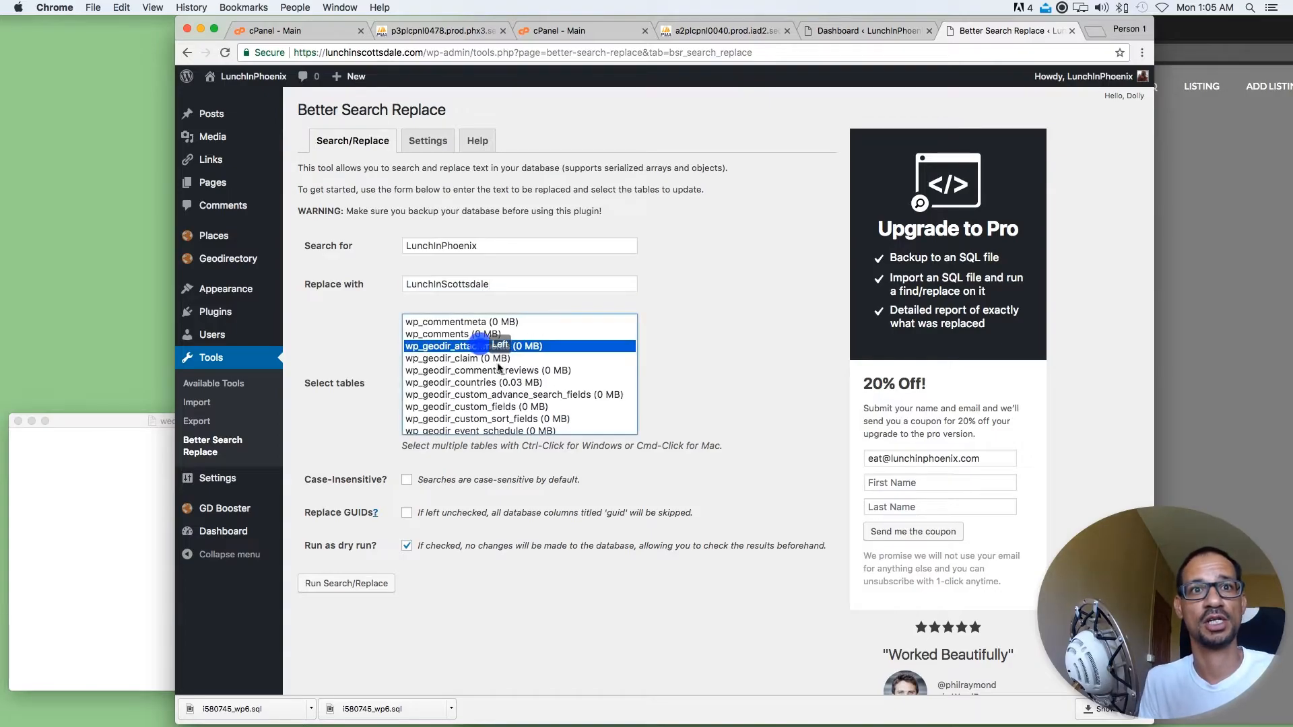
pyautogui.press('super+a')
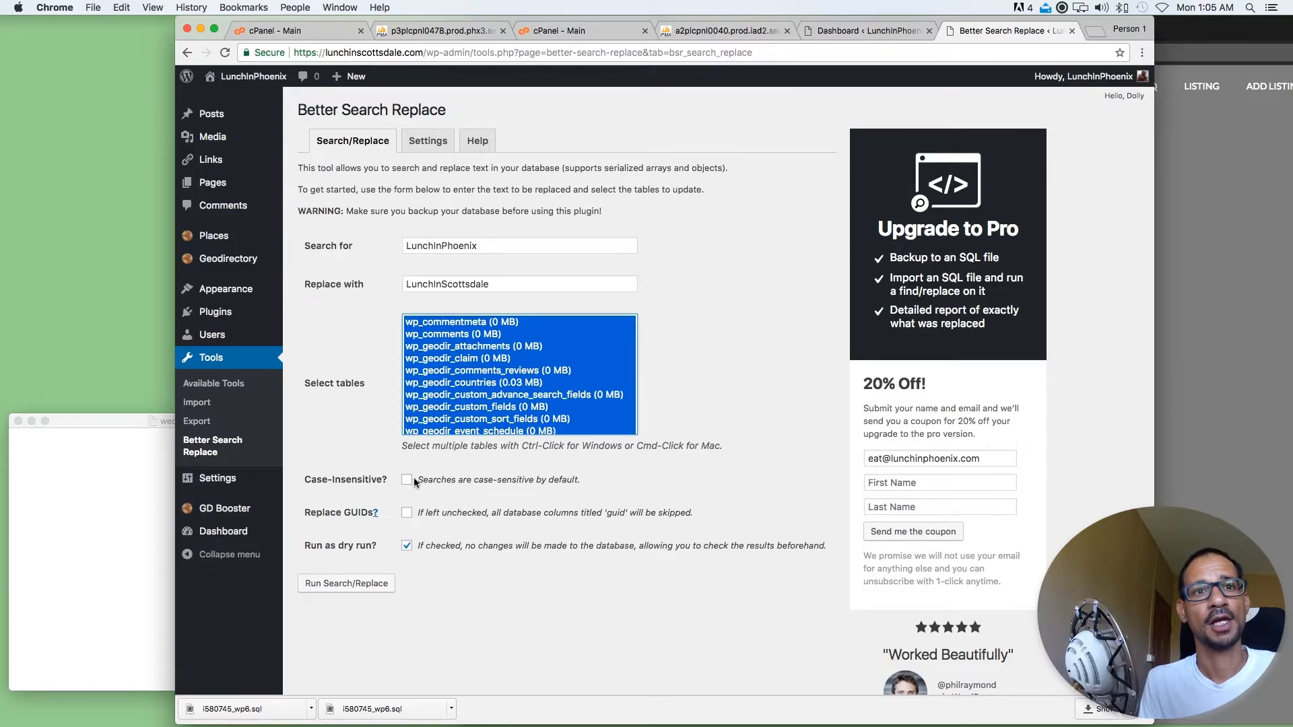
pyautogui.click(583, 478)
pyautogui.moveTo(580, 479); pyautogui.dragTo(312, 480)
pyautogui.click(631, 486)
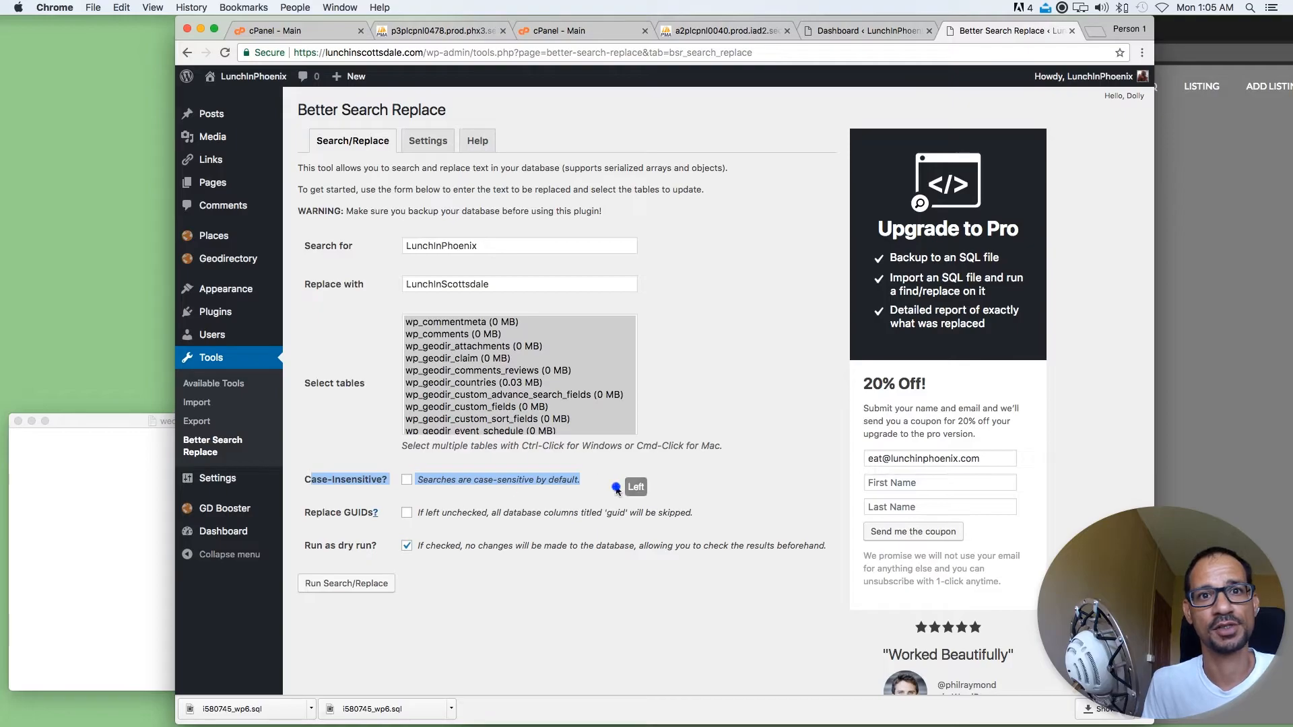
# Turn off the dry run option and run the site name search and replace
pyautogui.click(406, 546)
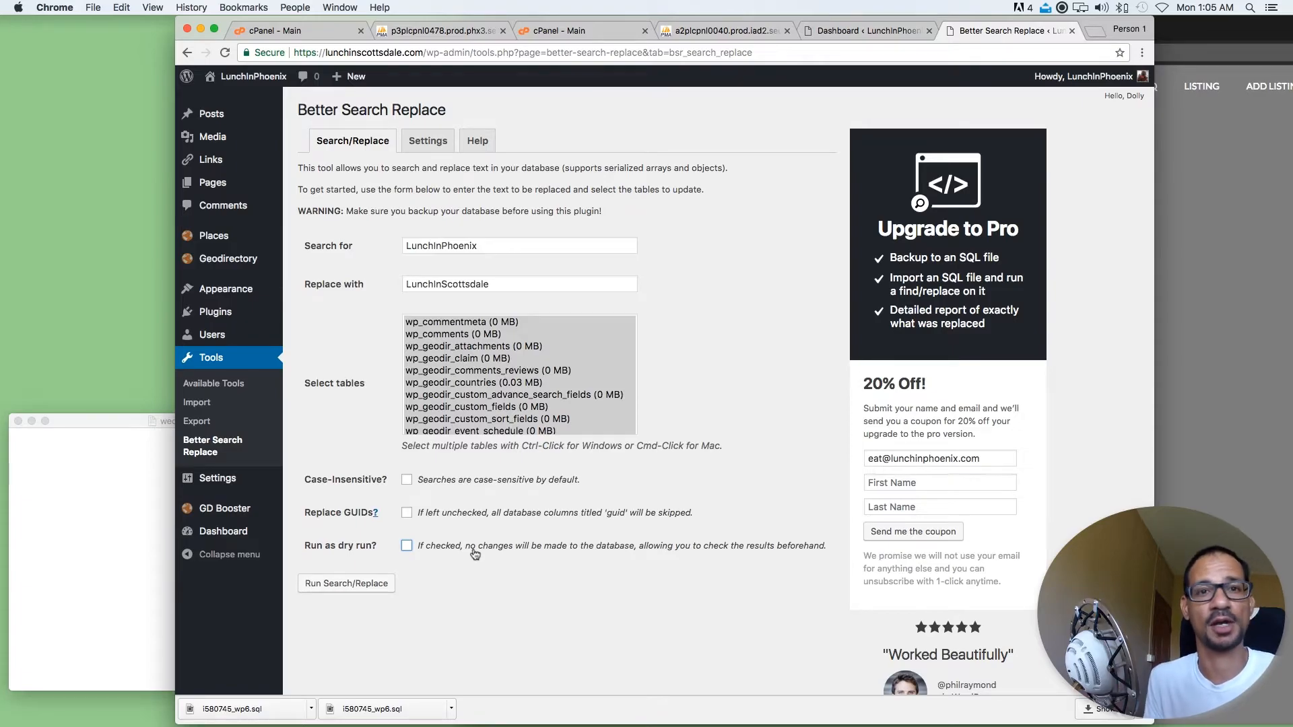
pyautogui.click(379, 585)
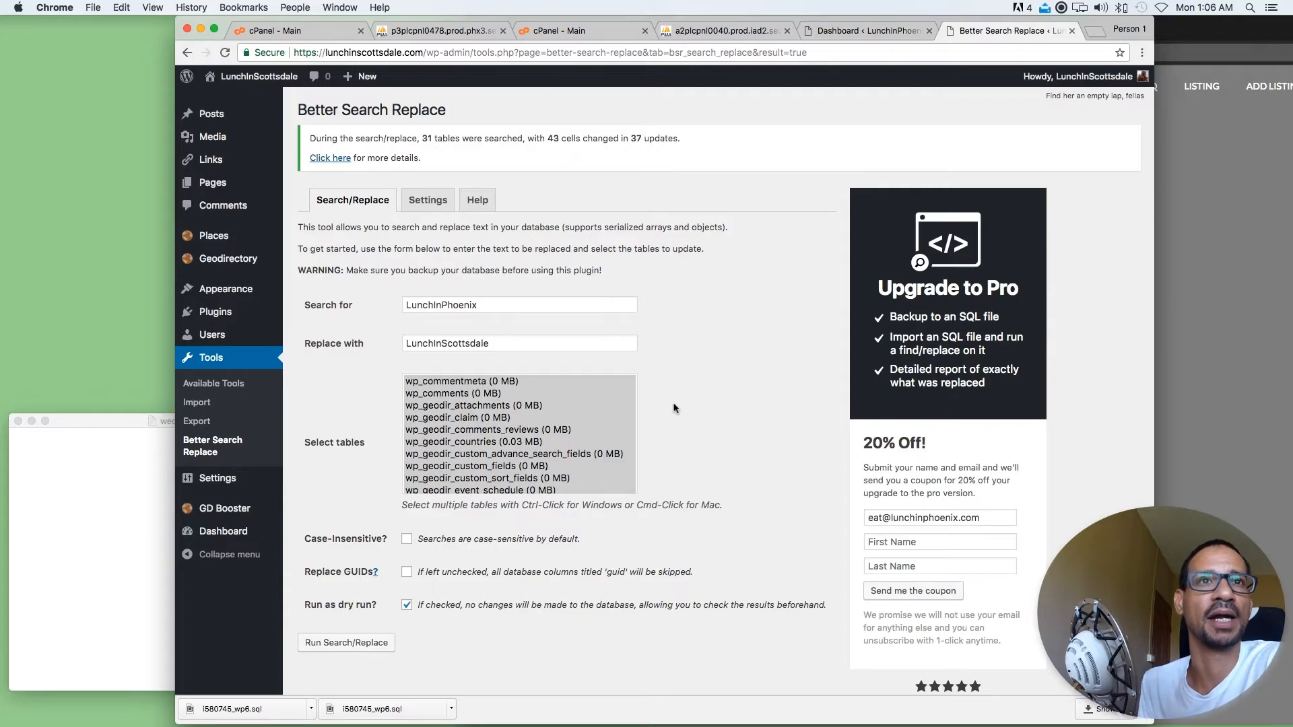
# Reload the lunchinscottsdale.com home page and check its site title, main heading and the content below
pyautogui.click(1210, 195)
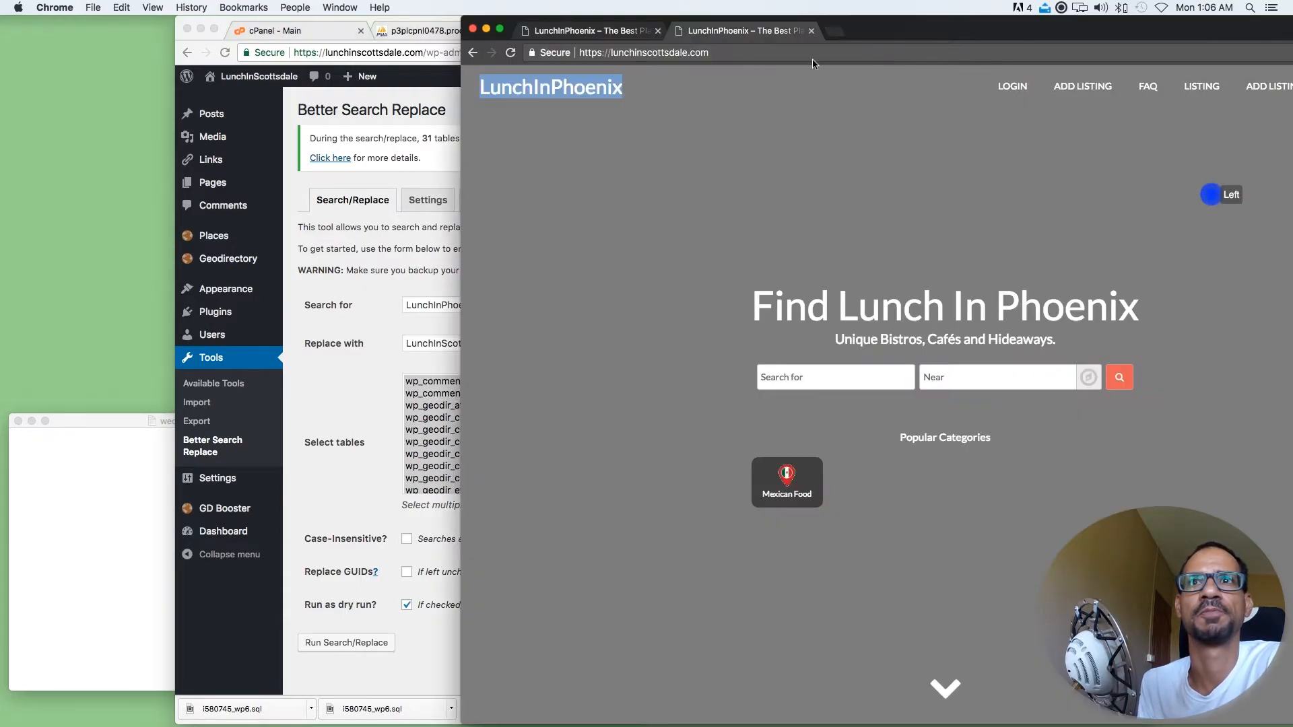
pyautogui.click(510, 53)
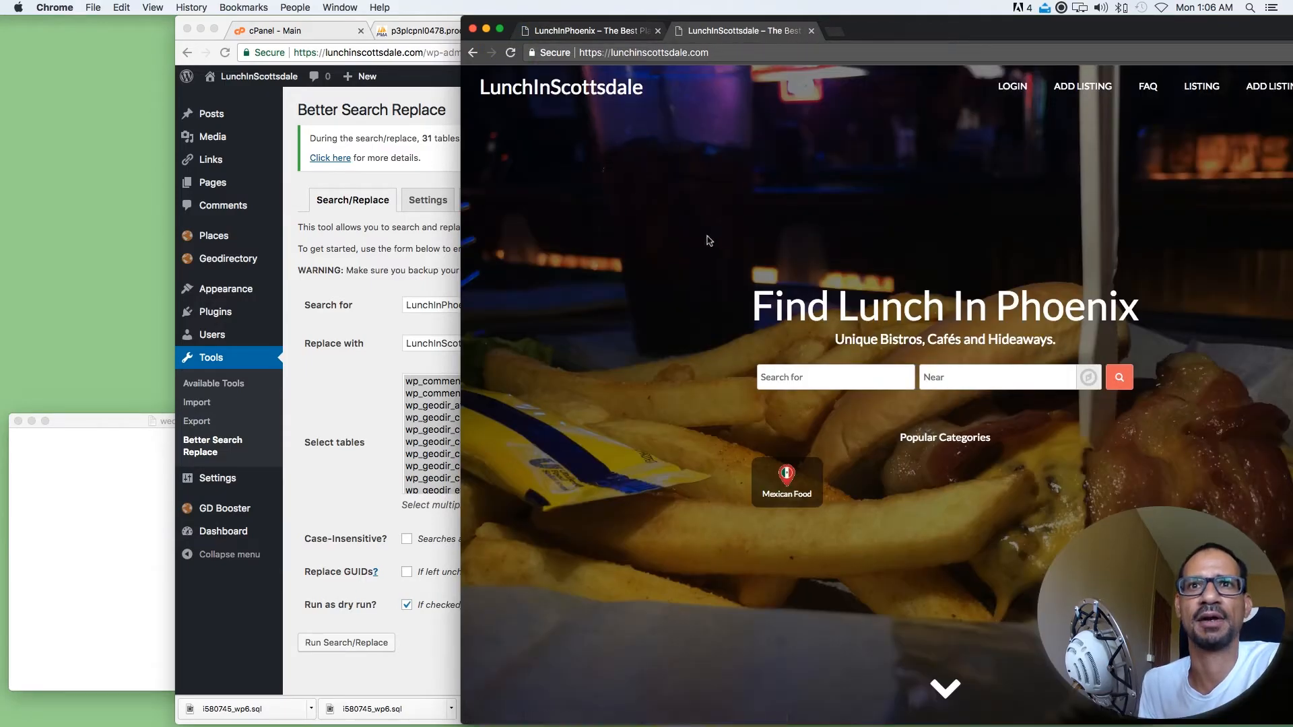
pyautogui.click(839, 172)
pyautogui.click(649, 93)
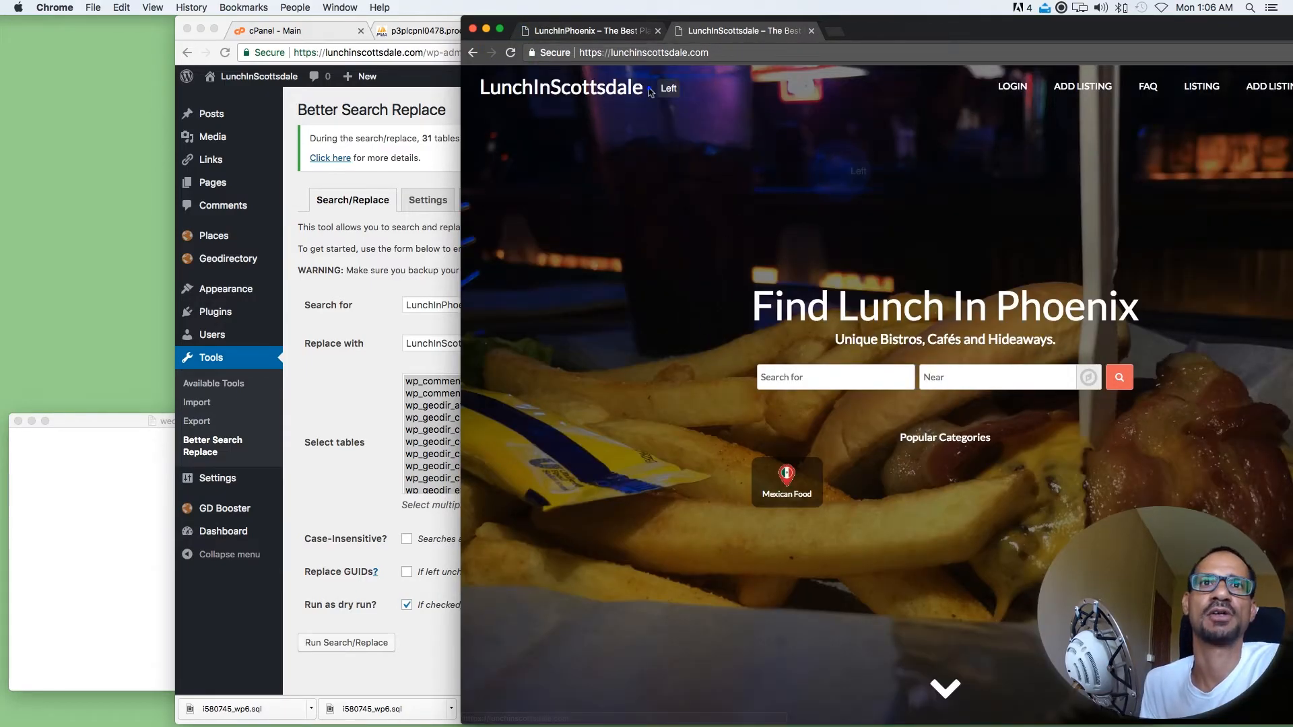
pyautogui.doubleClick(650, 92)
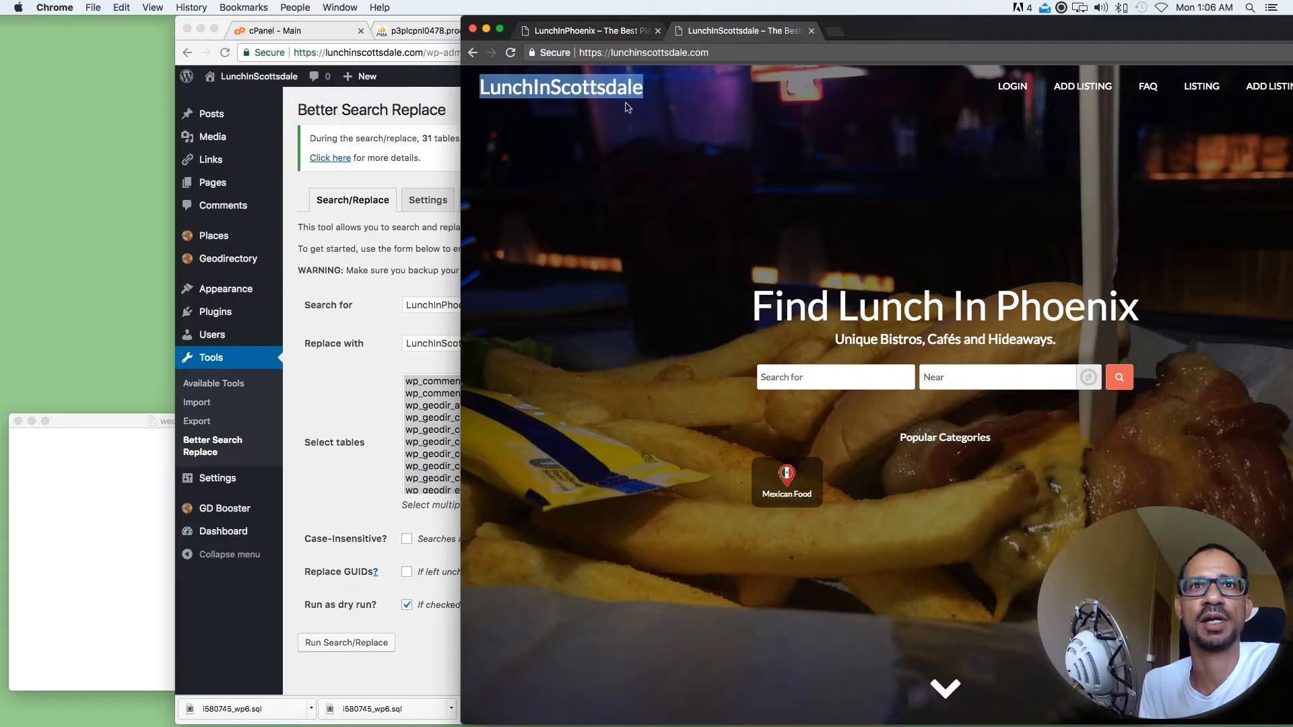
pyautogui.scroll(-3, 680, 317)
pyautogui.moveTo(1151, 232); pyautogui.dragTo(837, 218)
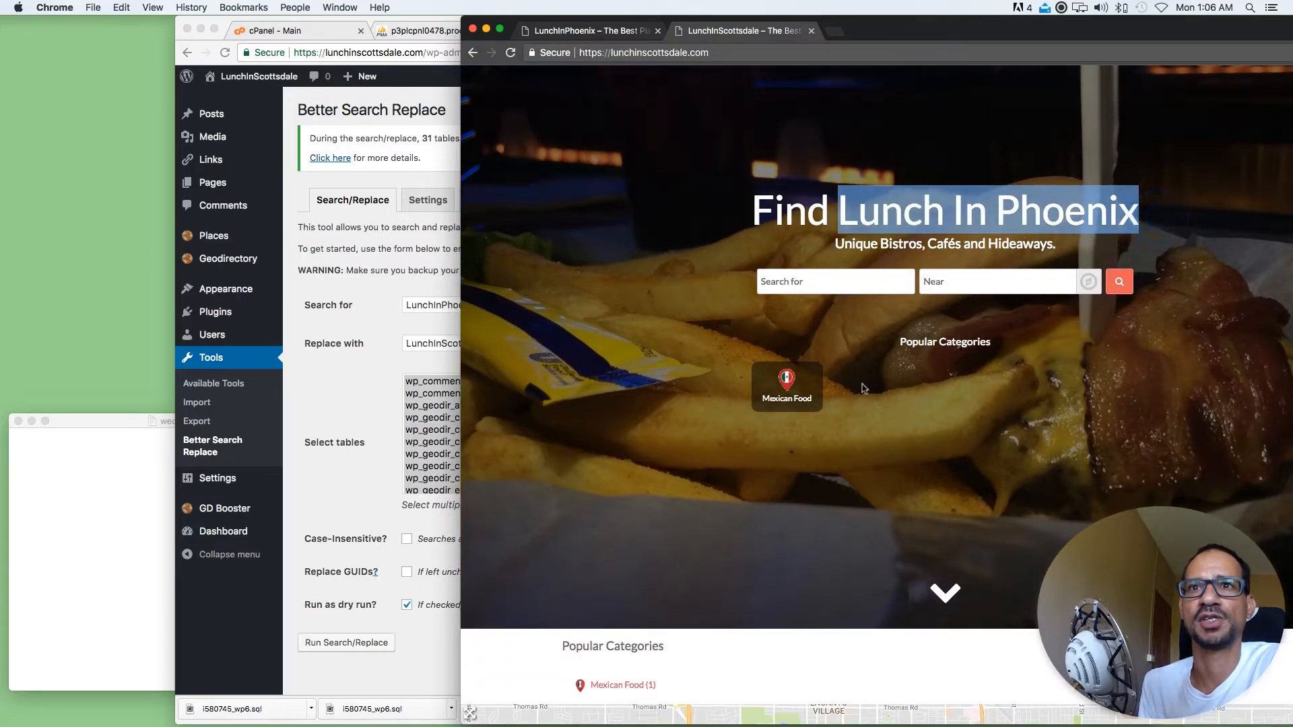
pyautogui.click(596, 232)
pyautogui.scroll(-2, 593, 270)
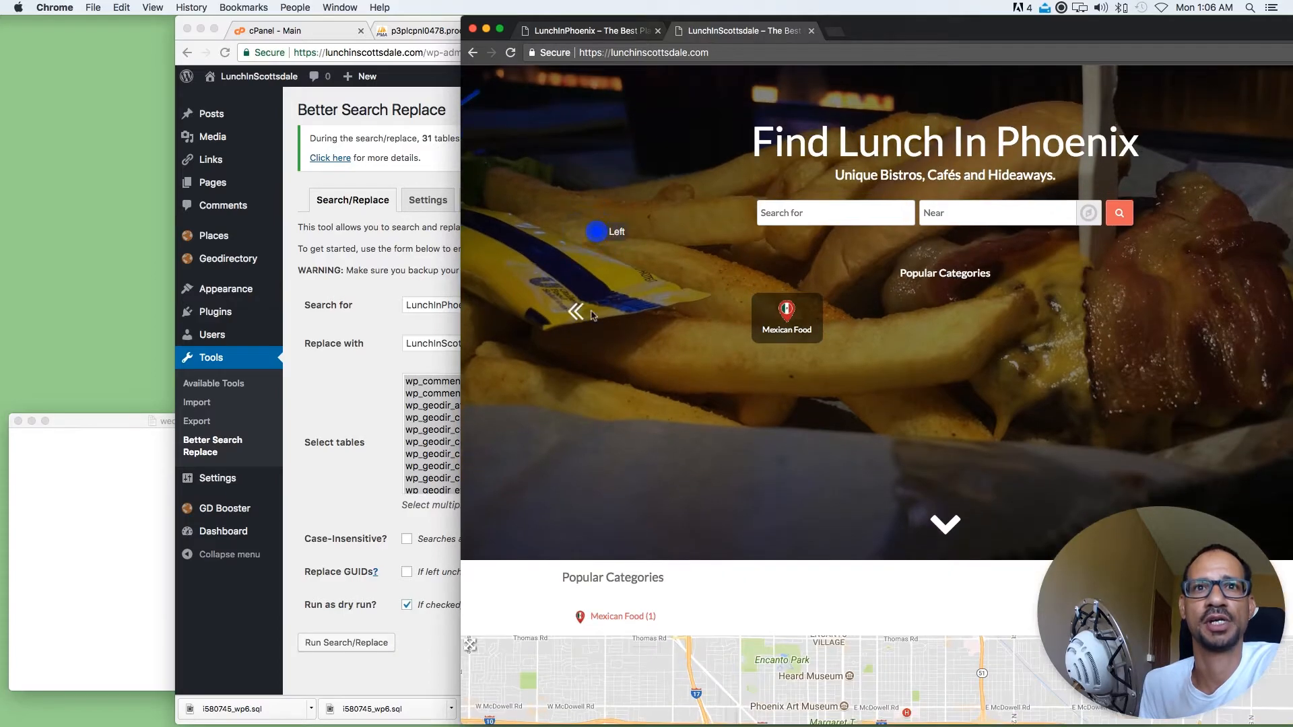
pyautogui.scroll(-1, 594, 304)
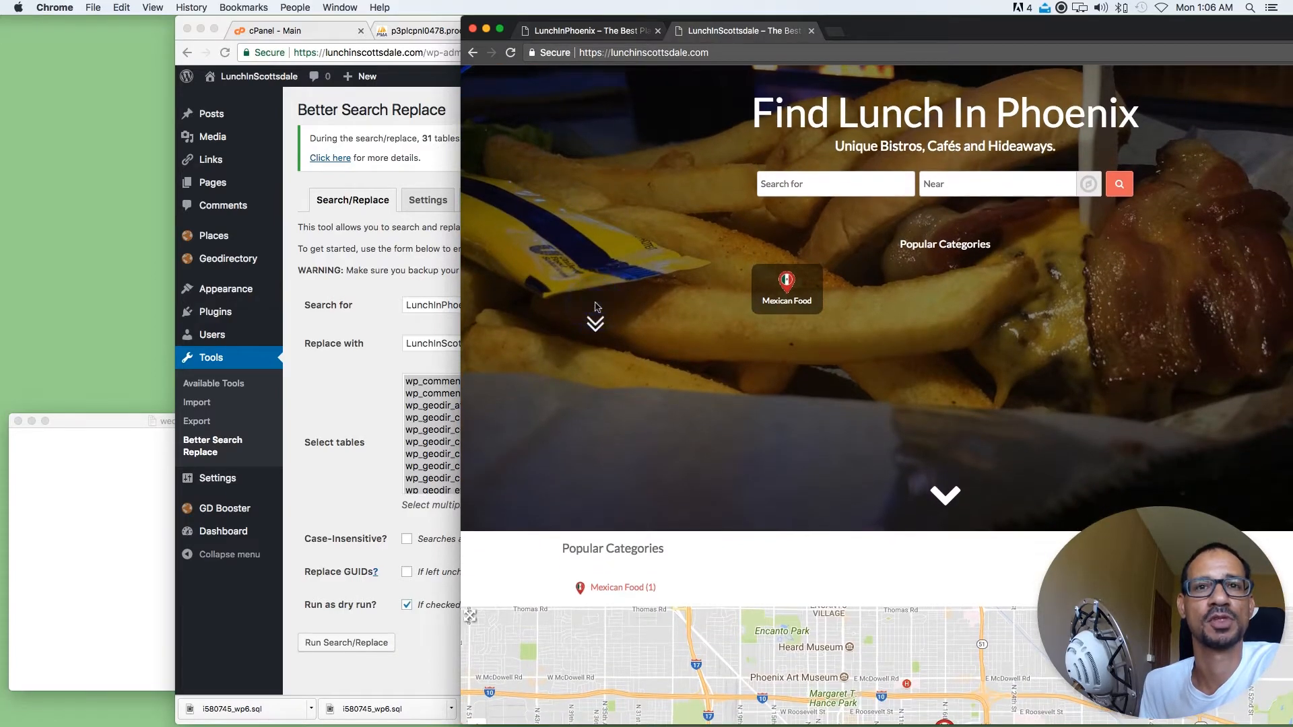
# Review the home page for remaining Phoenix text and copy "Lunch In Phoenix" from its main heading into the database search text
pyautogui.scroll(-10, 595, 307)
pyautogui.scroll(-5, 595, 303)
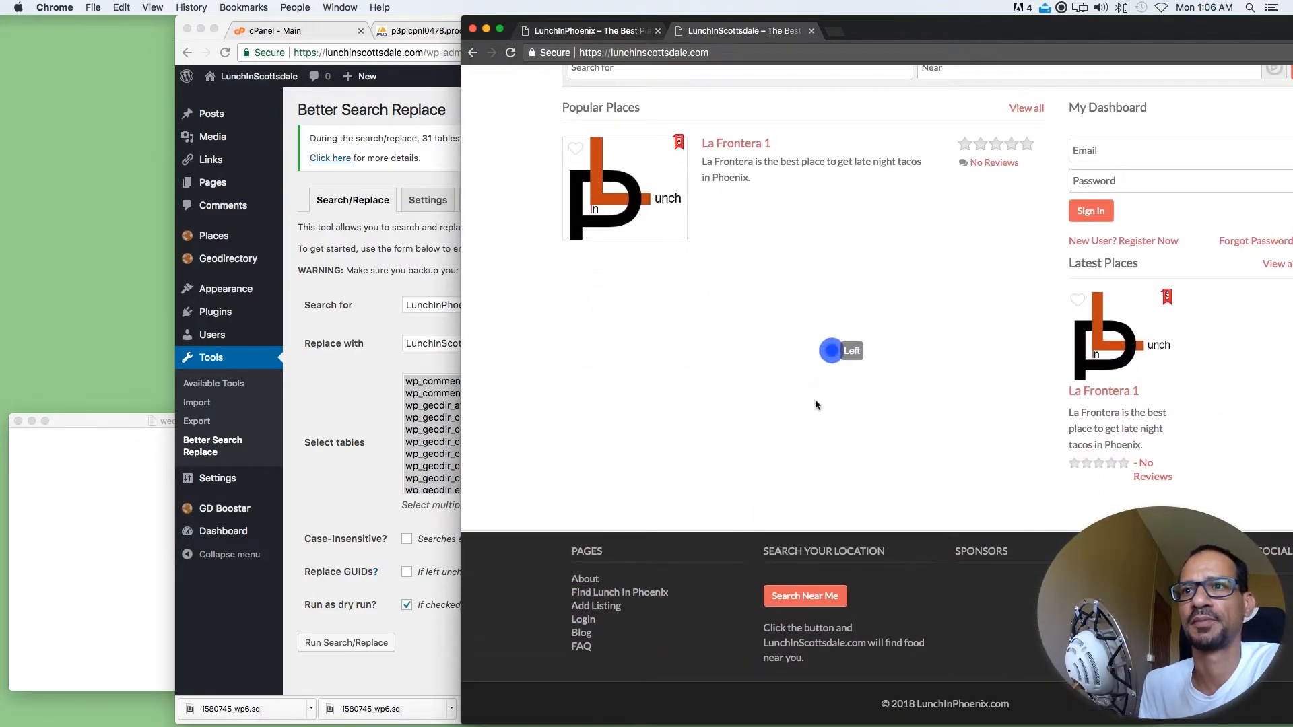
pyautogui.scroll(3, 816, 404)
pyautogui.scroll(12, 815, 403)
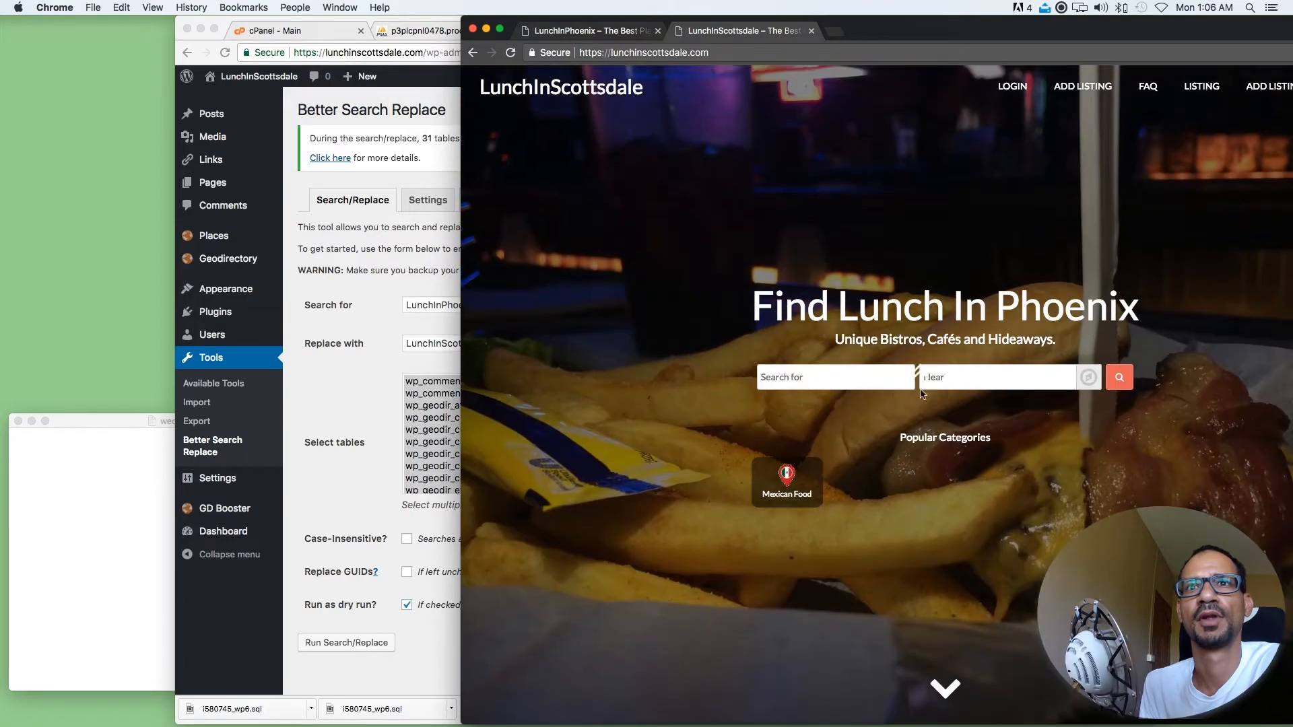
pyautogui.moveTo(1155, 301); pyautogui.dragTo(842, 296)
pyautogui.press('super+c')
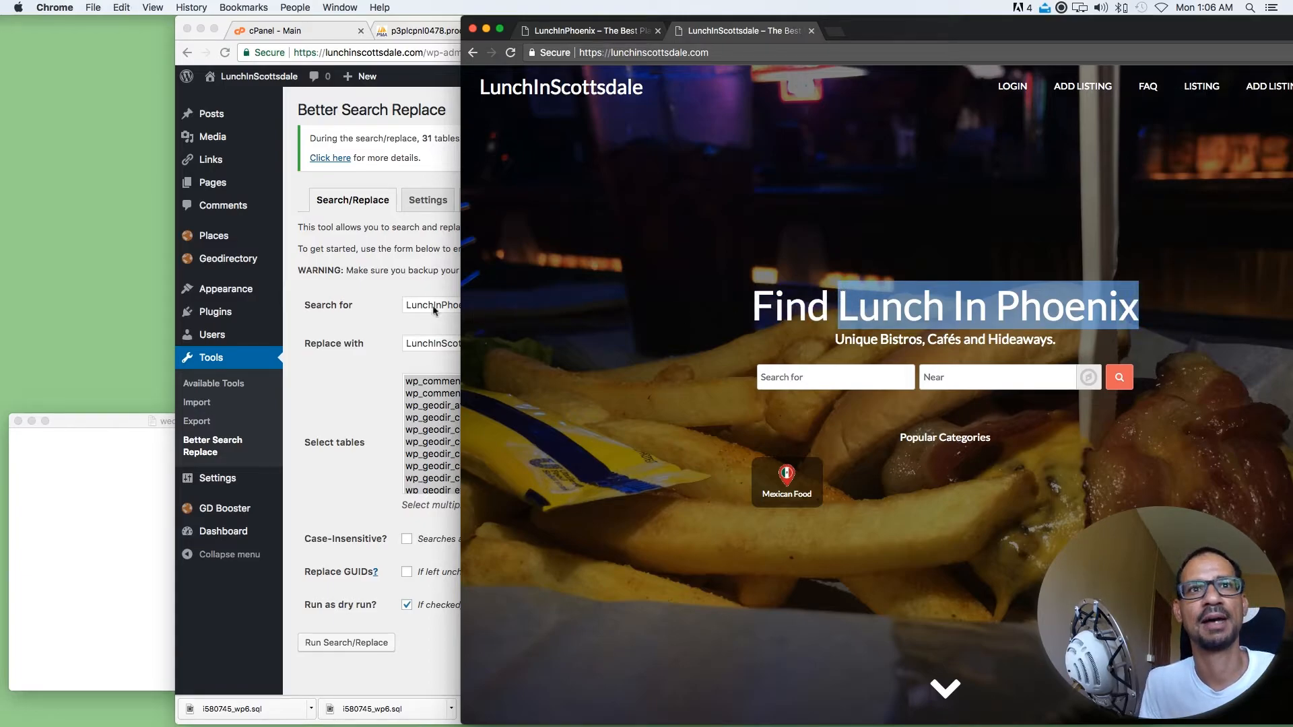
pyautogui.click(400, 303)
pyautogui.moveTo(490, 306); pyautogui.dragTo(344, 301)
pyautogui.press('super+v')
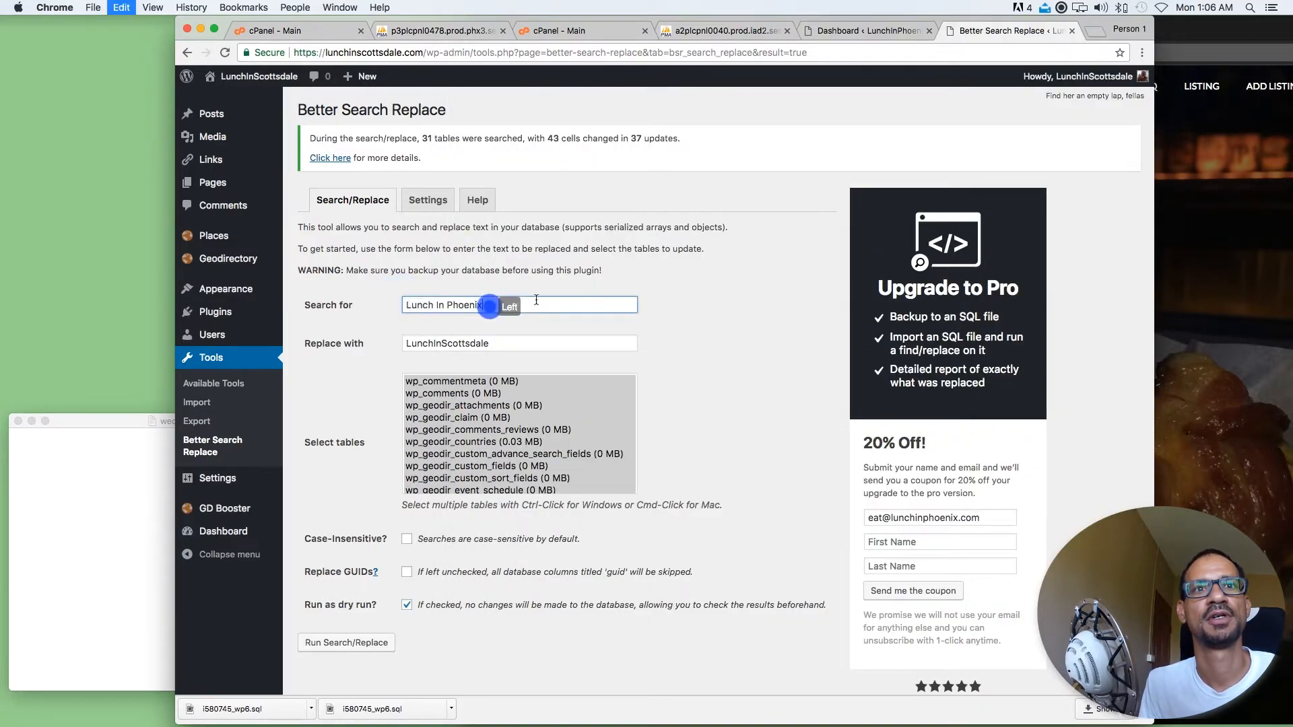
# Set the replacement text to Lunch In Scottsdale
pyautogui.doubleClick(521, 343)
pyautogui.press('super+v')
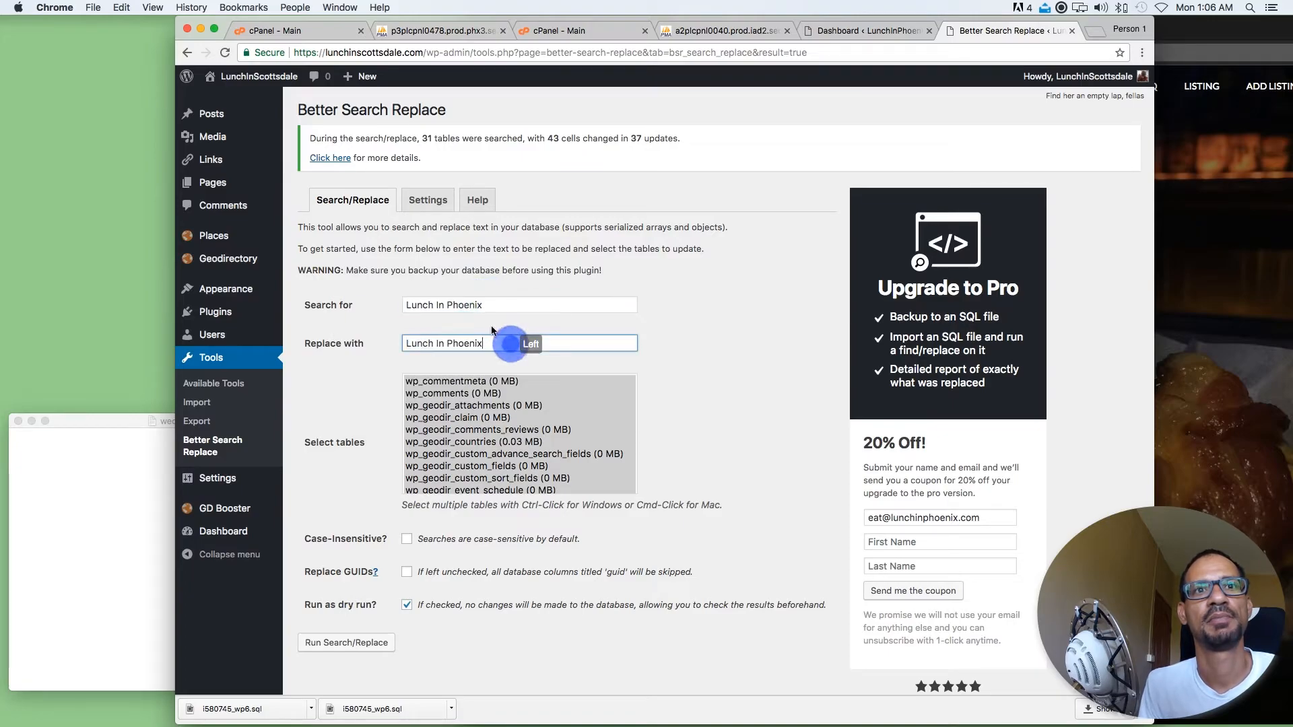
pyautogui.moveTo(484, 343); pyautogui.dragTo(446, 344)
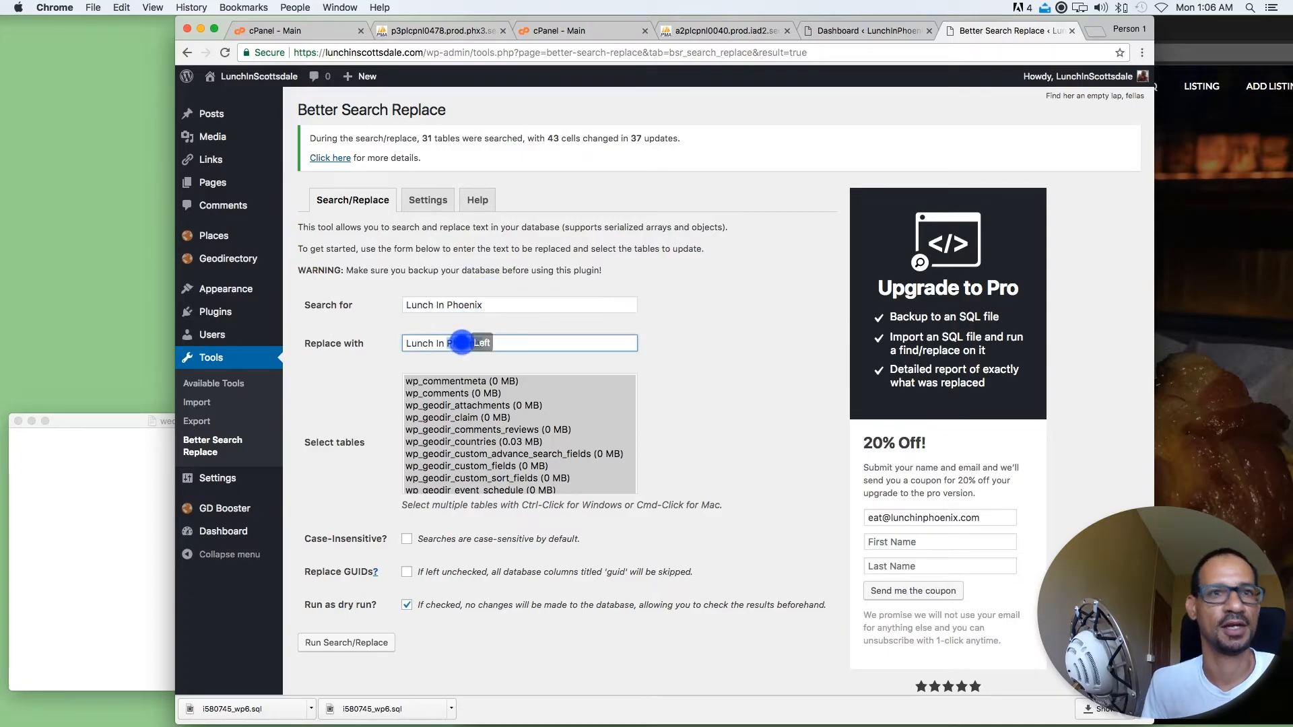
pyautogui.write('Scotts')
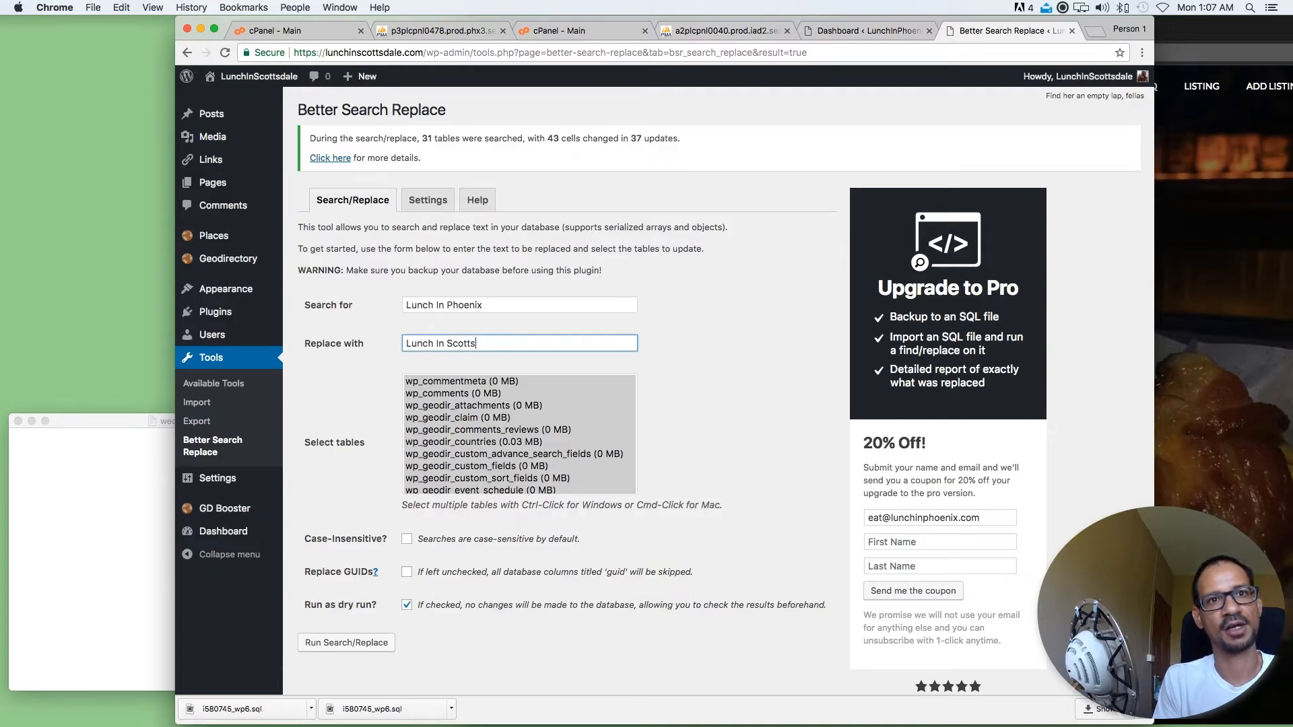
pyautogui.write('dale')
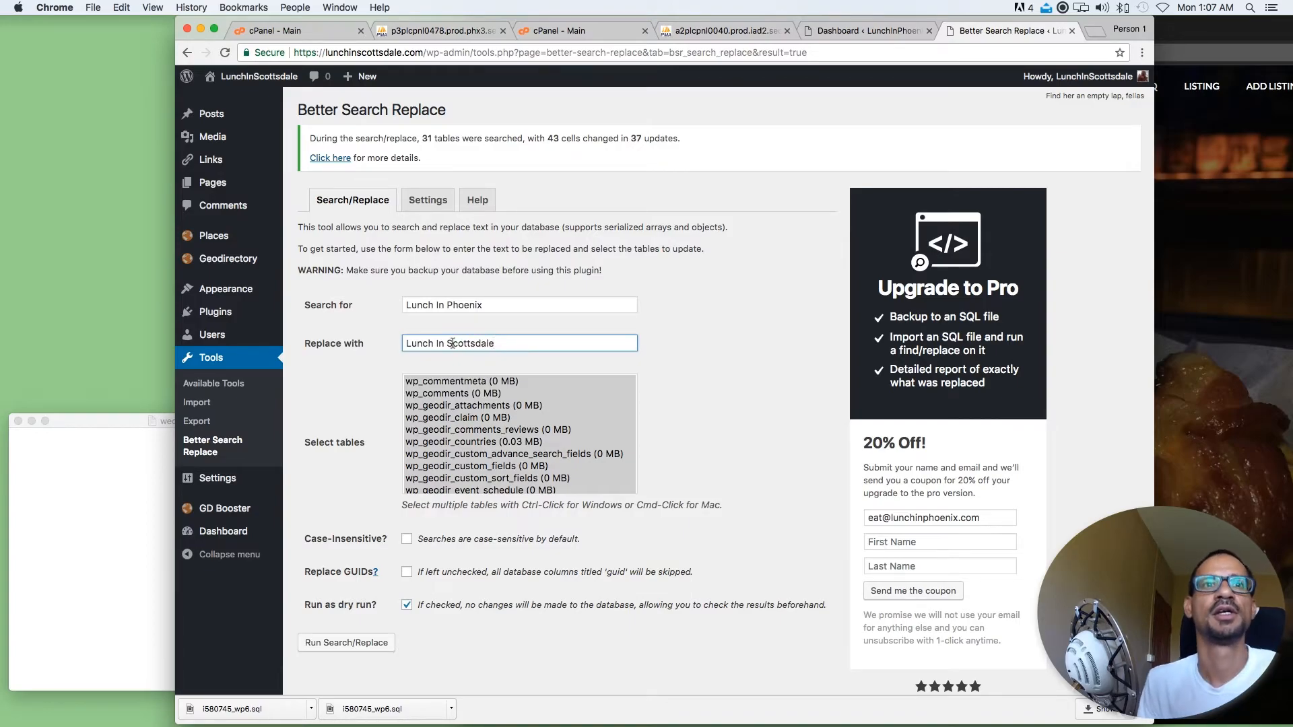
pyautogui.click(714, 329)
# Try to run the Lunch In Phoenix replacement on all database tables with the dry run option off
pyautogui.click(406, 605)
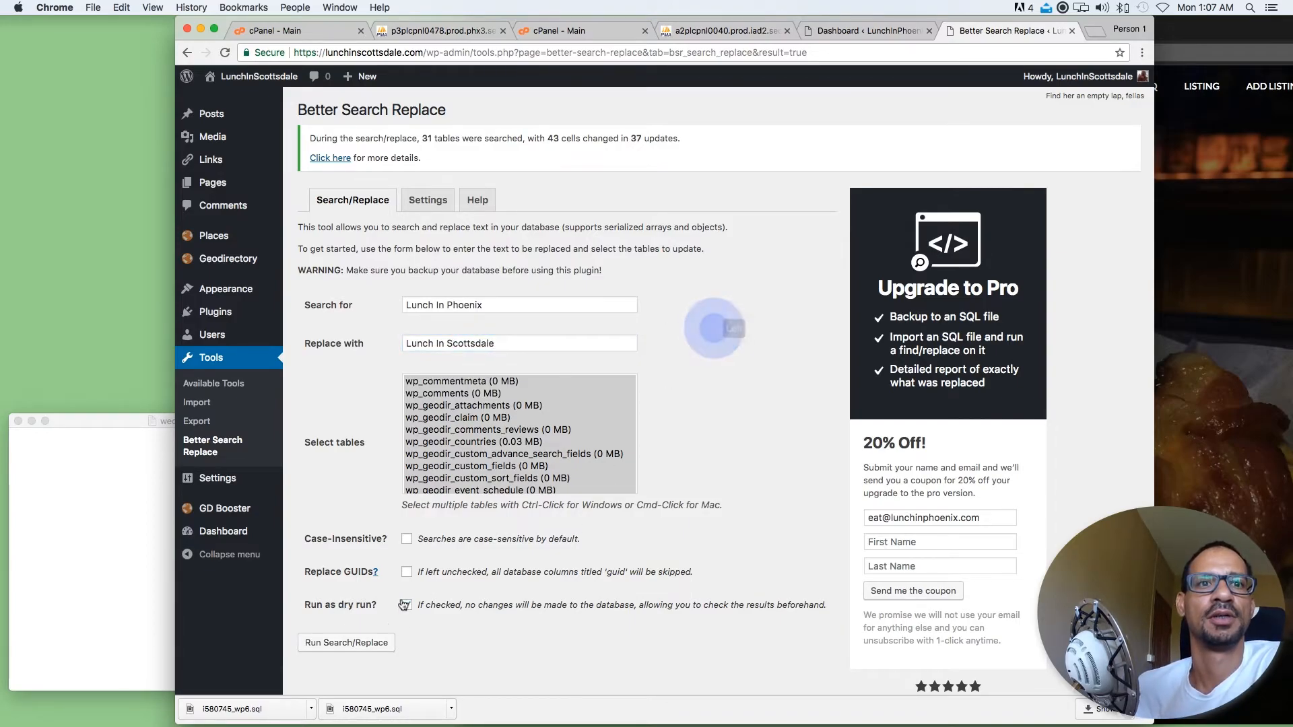
pyautogui.click(428, 429)
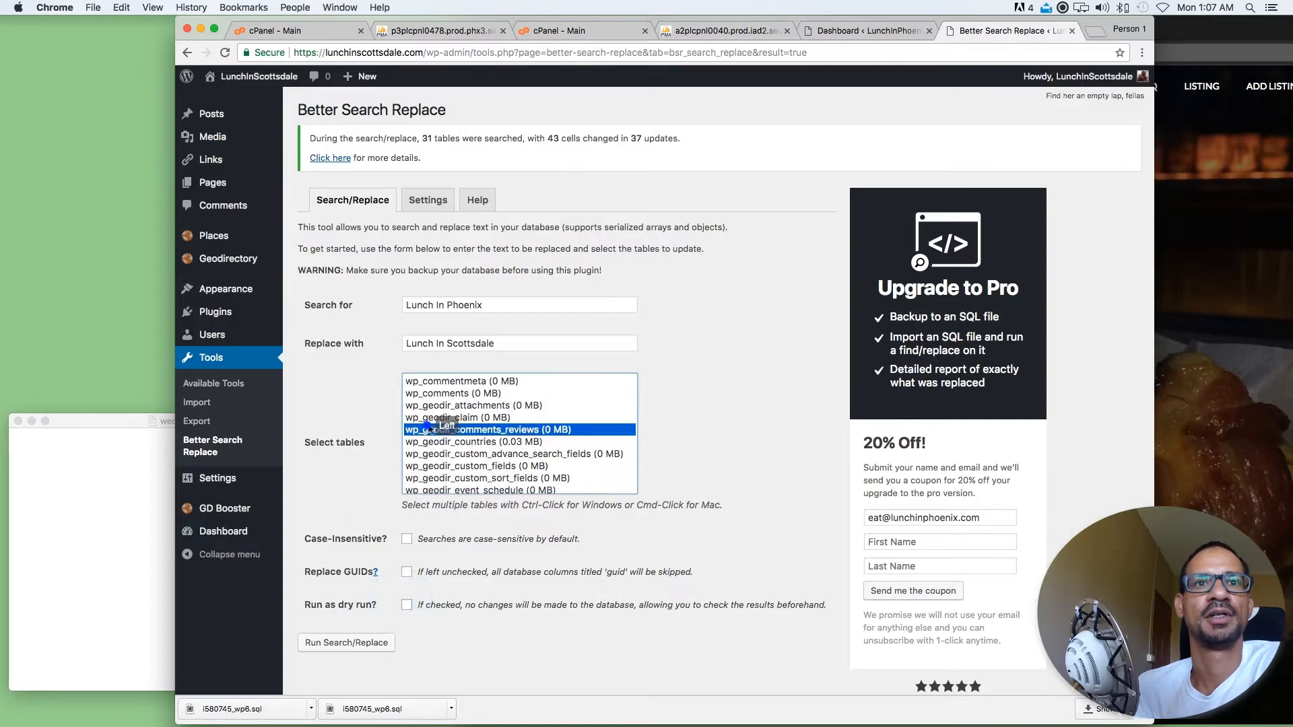
pyautogui.press('super+a')
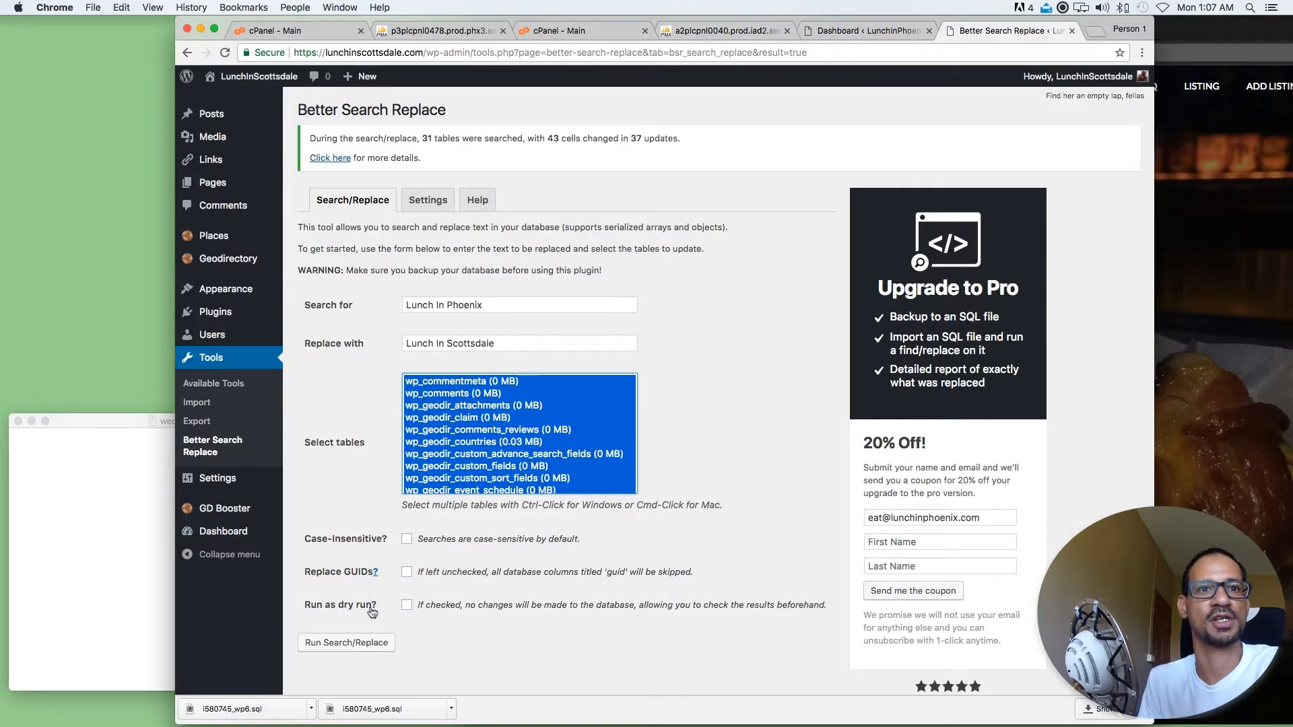
pyautogui.click(371, 642)
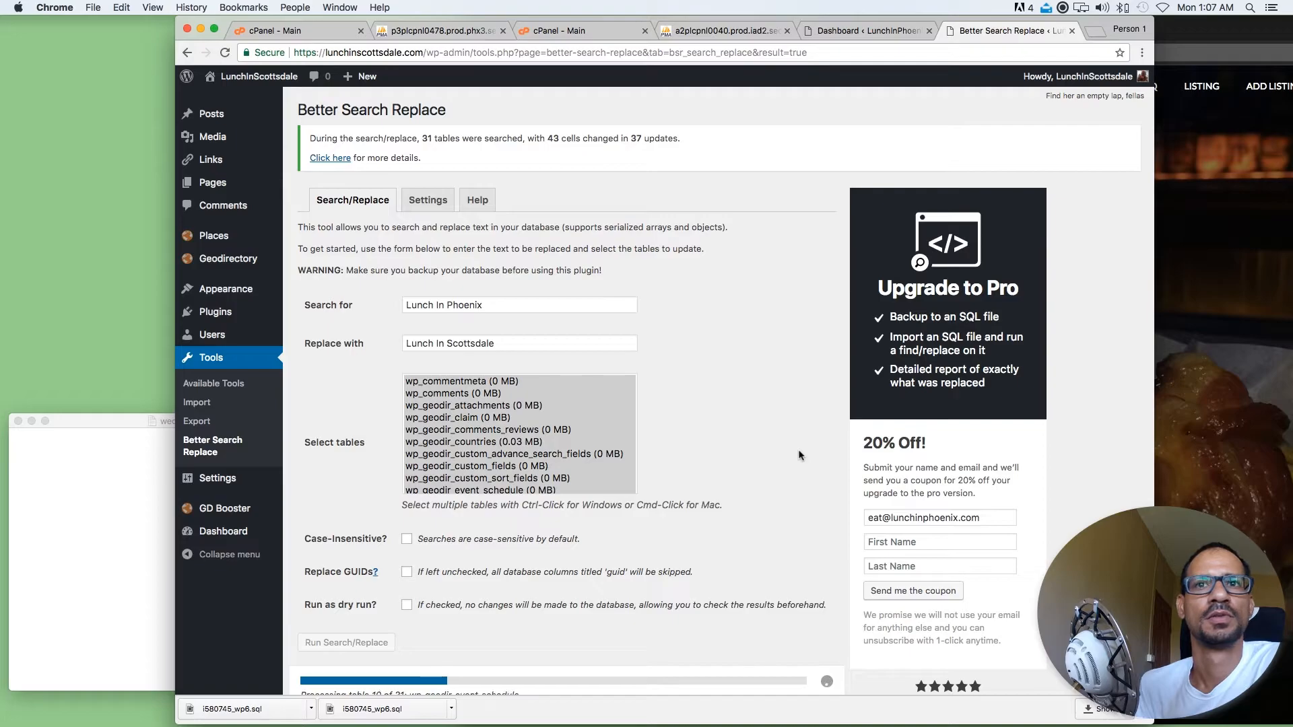
pyautogui.scroll(-3, 798, 456)
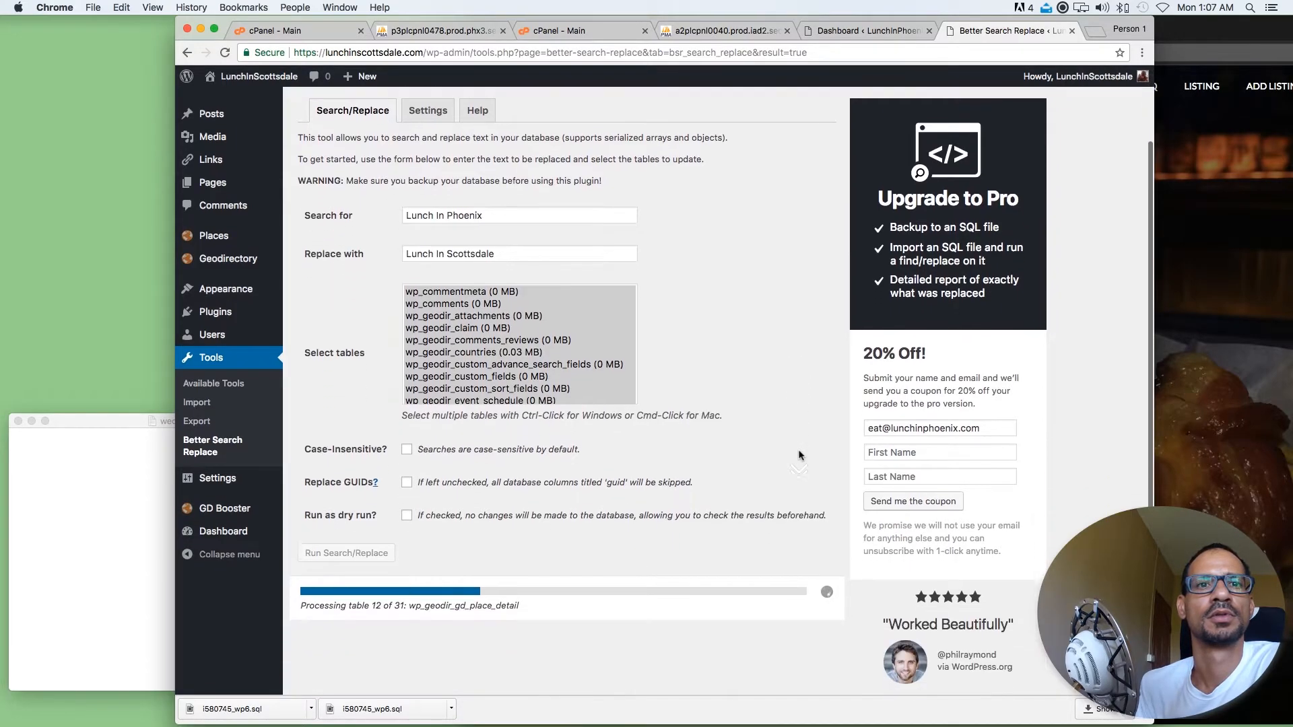
pyautogui.scroll(3, 799, 456)
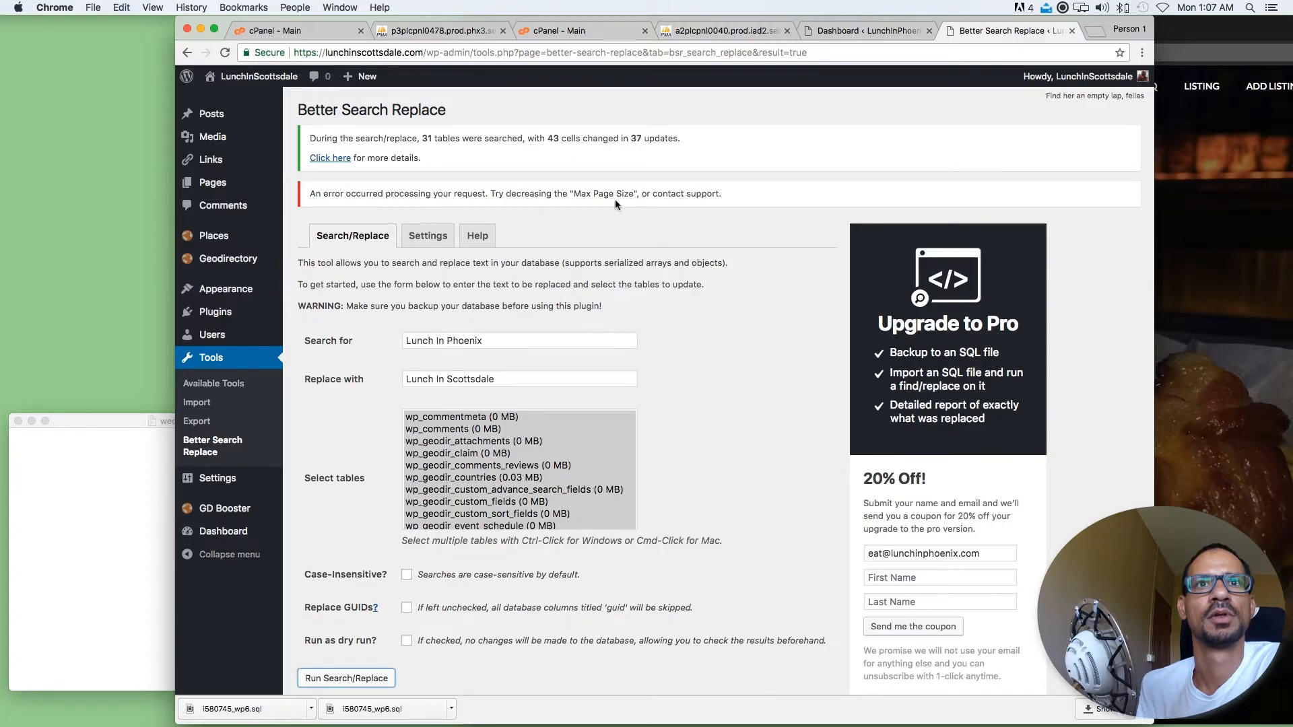
# Read the error notice above the search form and check the lunchinscottsdale.com home page by reloading it
pyautogui.moveTo(741, 194); pyautogui.dragTo(307, 193)
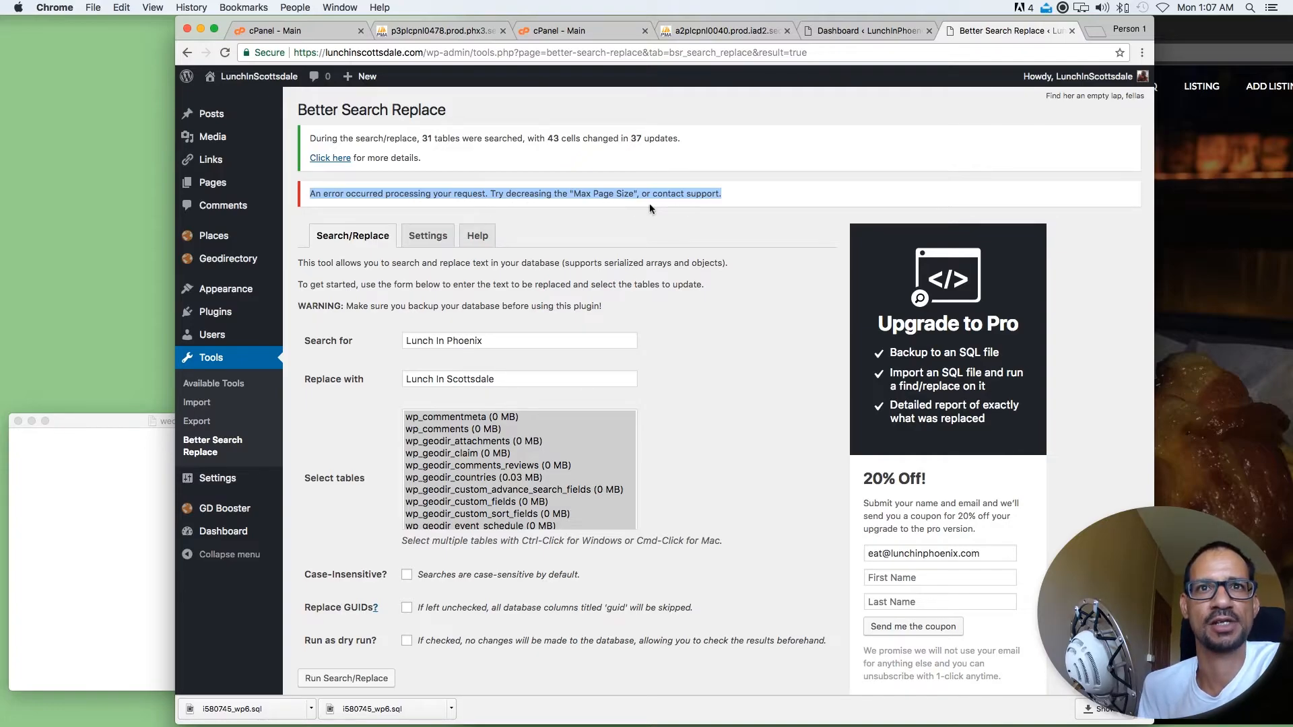
pyautogui.click(800, 208)
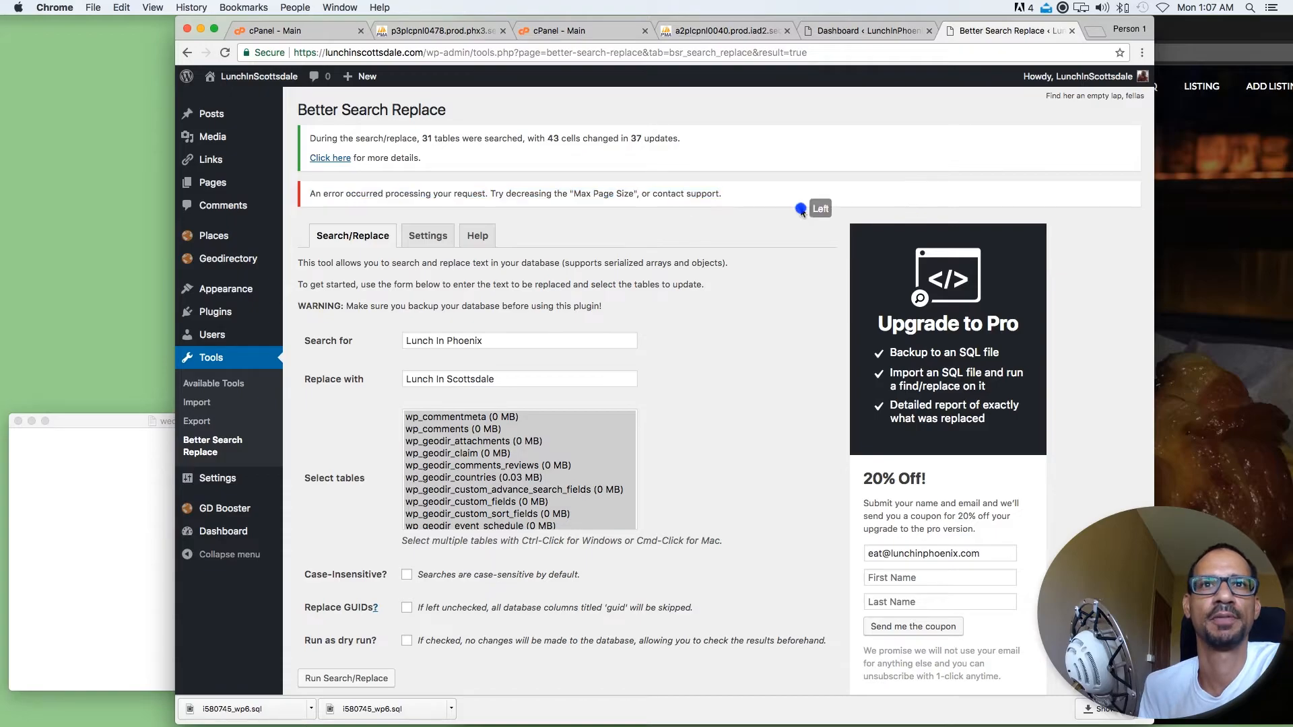
pyautogui.click(1195, 233)
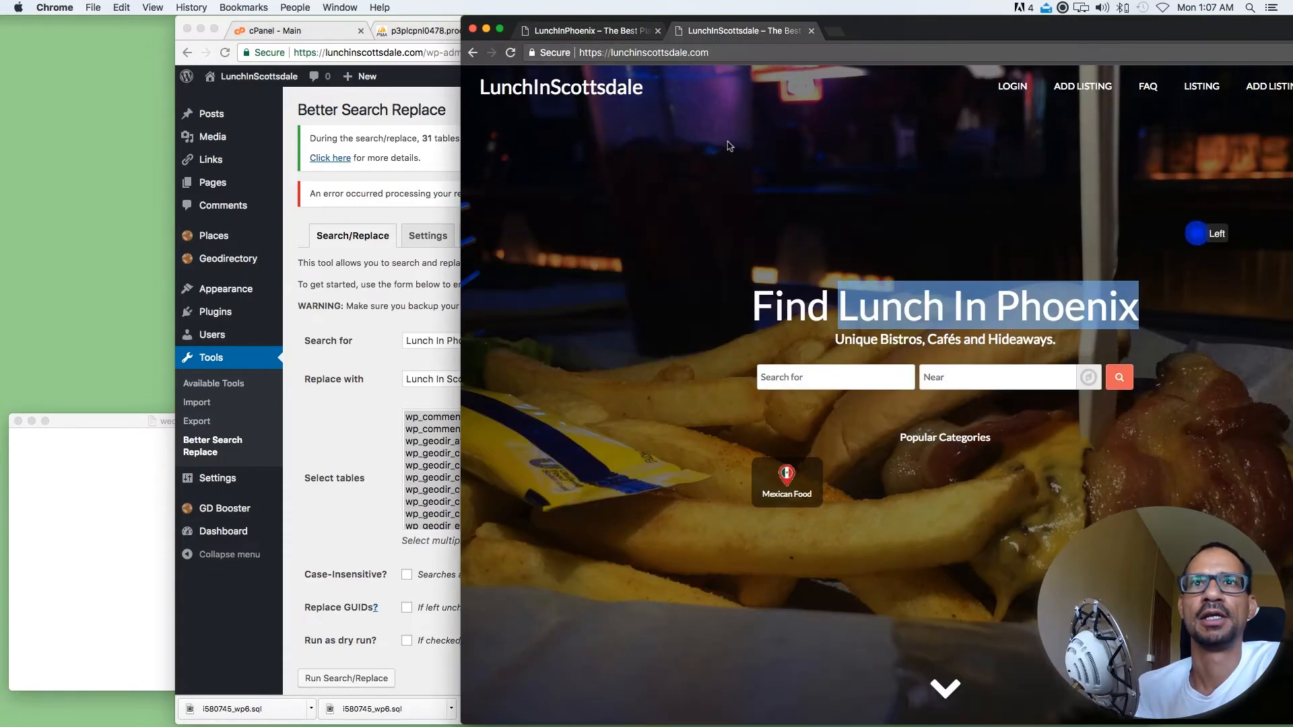
pyautogui.click(509, 53)
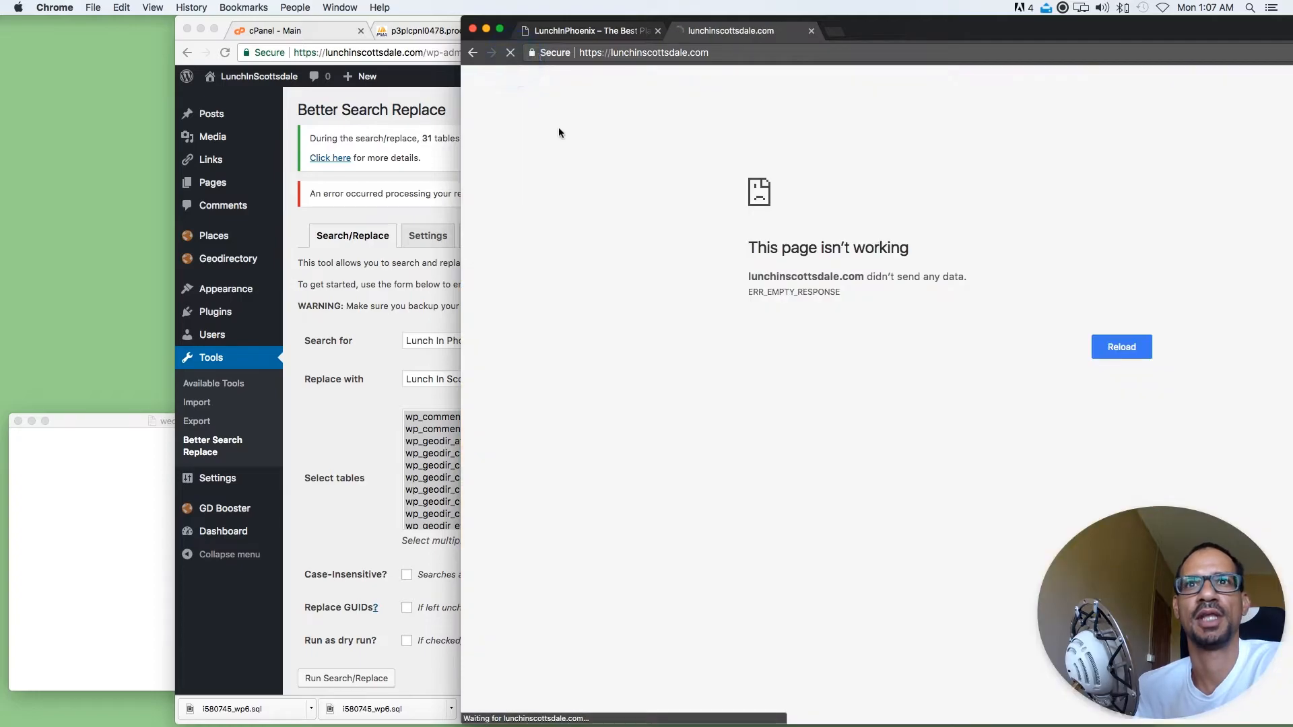
pyautogui.moveTo(856, 300); pyautogui.dragTo(745, 190)
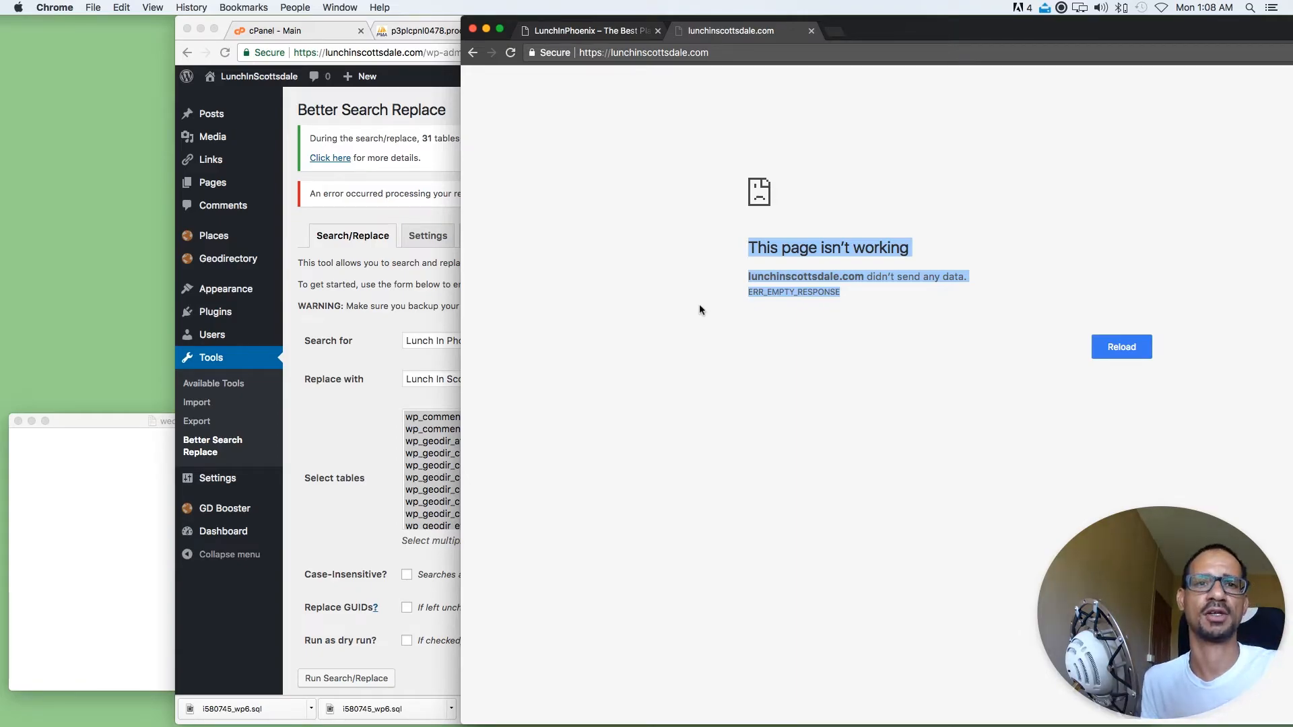
# Copy the replacement text Lunch In Scottsdale and open the Better Search Replace settings
pyautogui.click(326, 305)
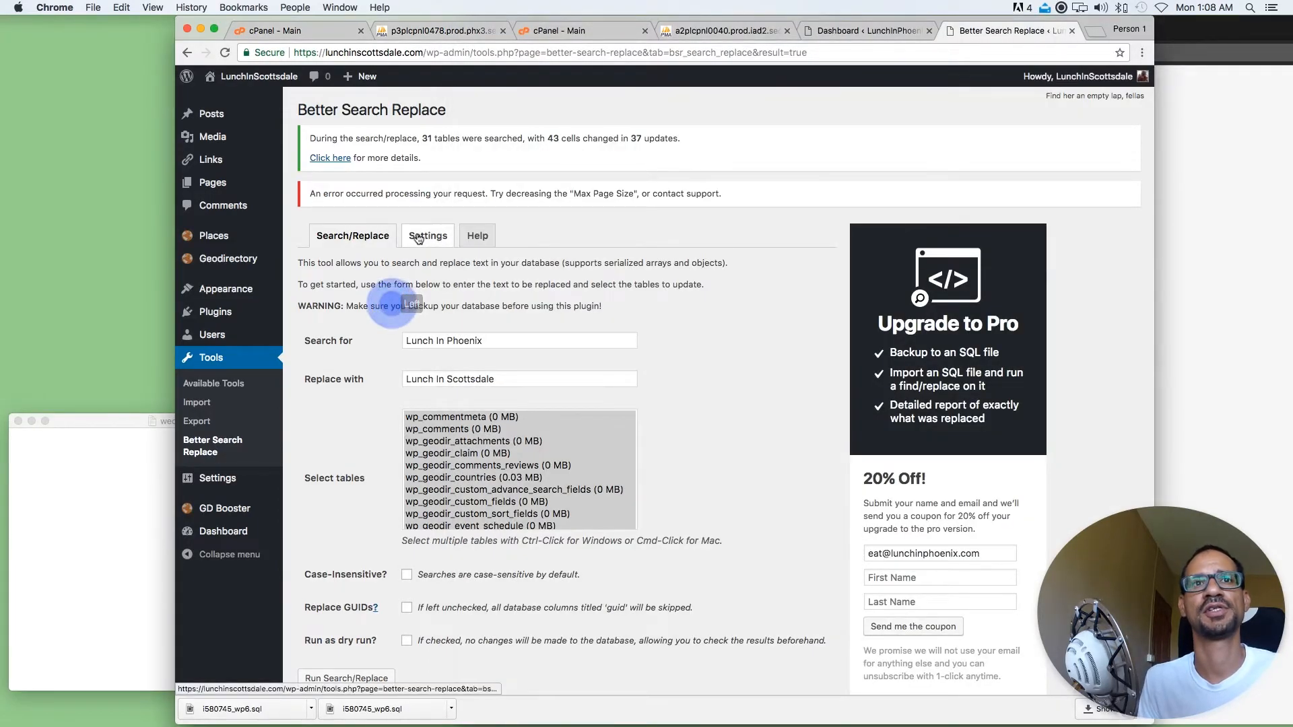
pyautogui.tripleClick(509, 379)
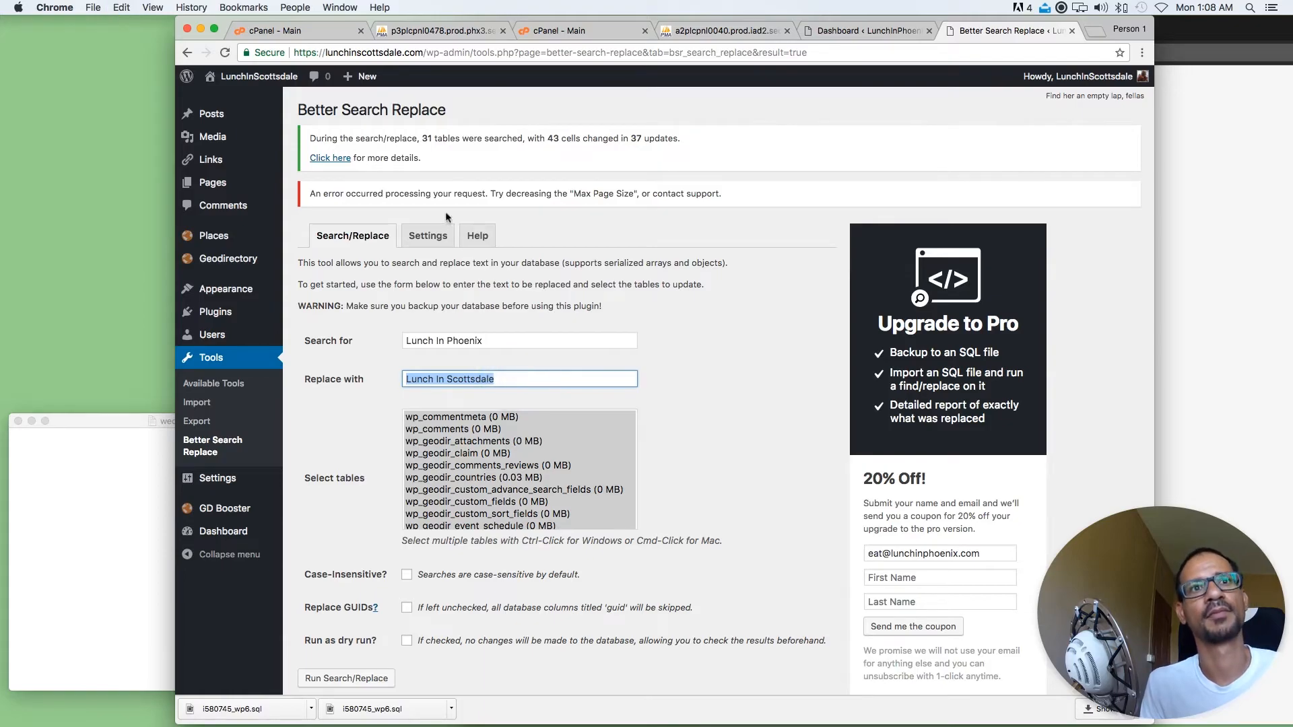
pyautogui.click(432, 237)
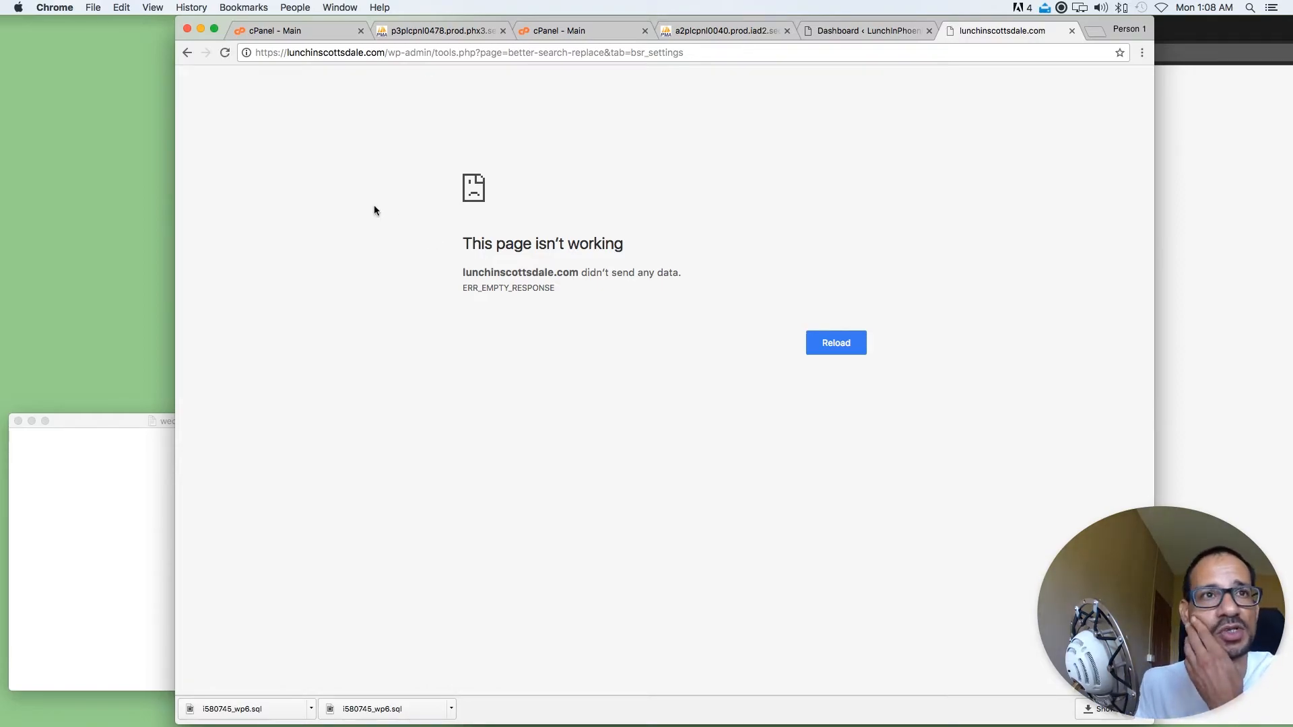
# Reload the plugin's settings page and the lunchinscottsdale.com home page to check whether the site responds
pyautogui.click(225, 53)
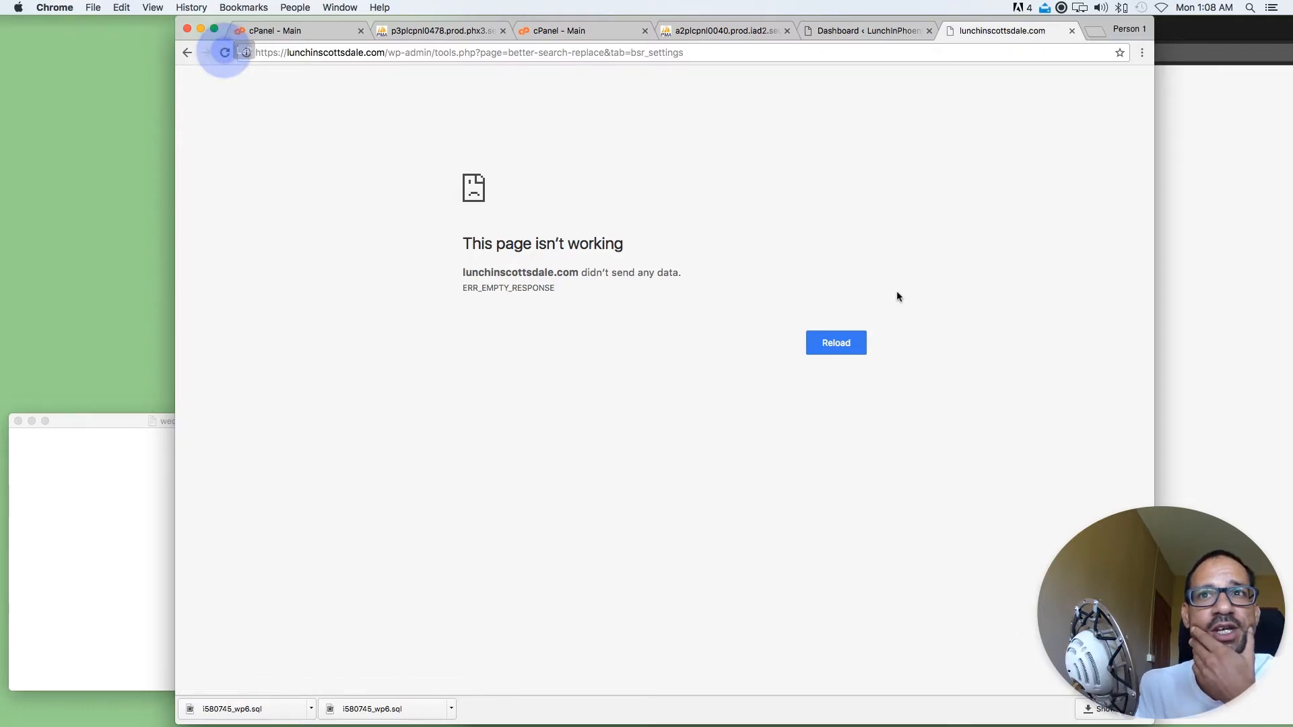
pyautogui.click(1205, 169)
pyautogui.click(510, 53)
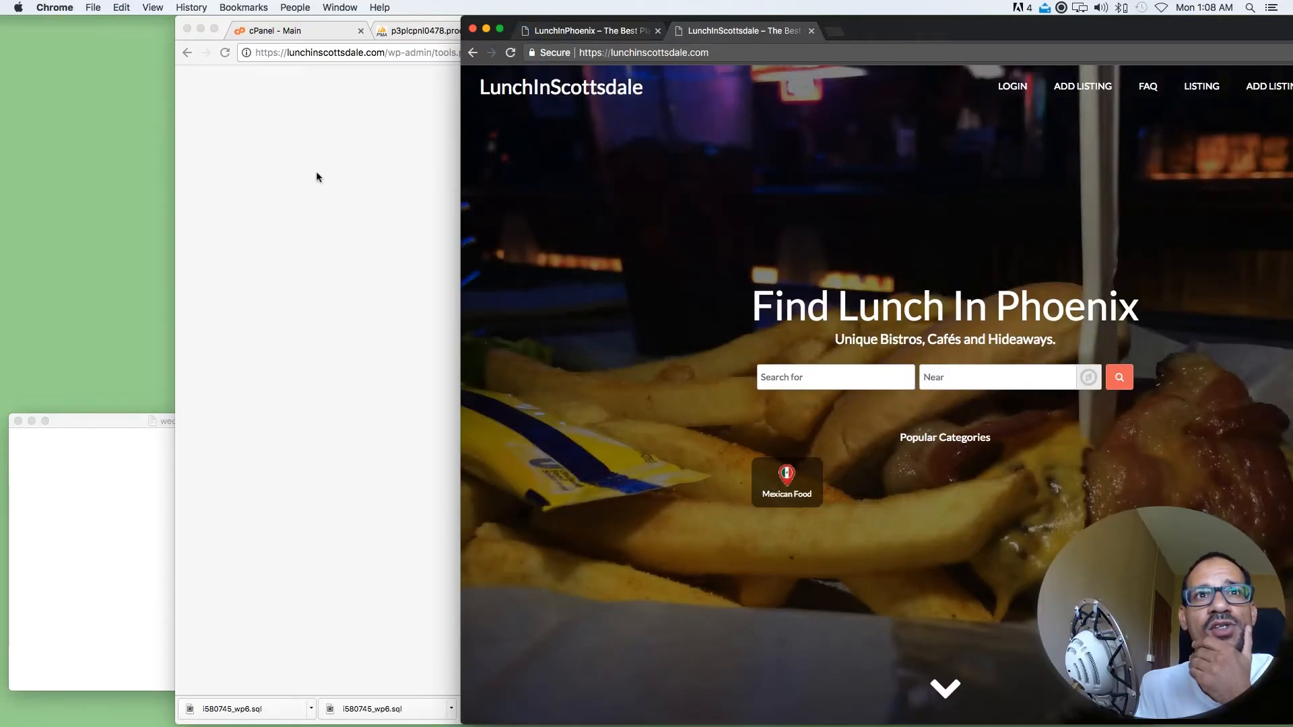
# Reload the Better Search Replace settings, set the Max Page Size to 2000 and save the change
pyautogui.click(302, 170)
pyautogui.click(224, 52)
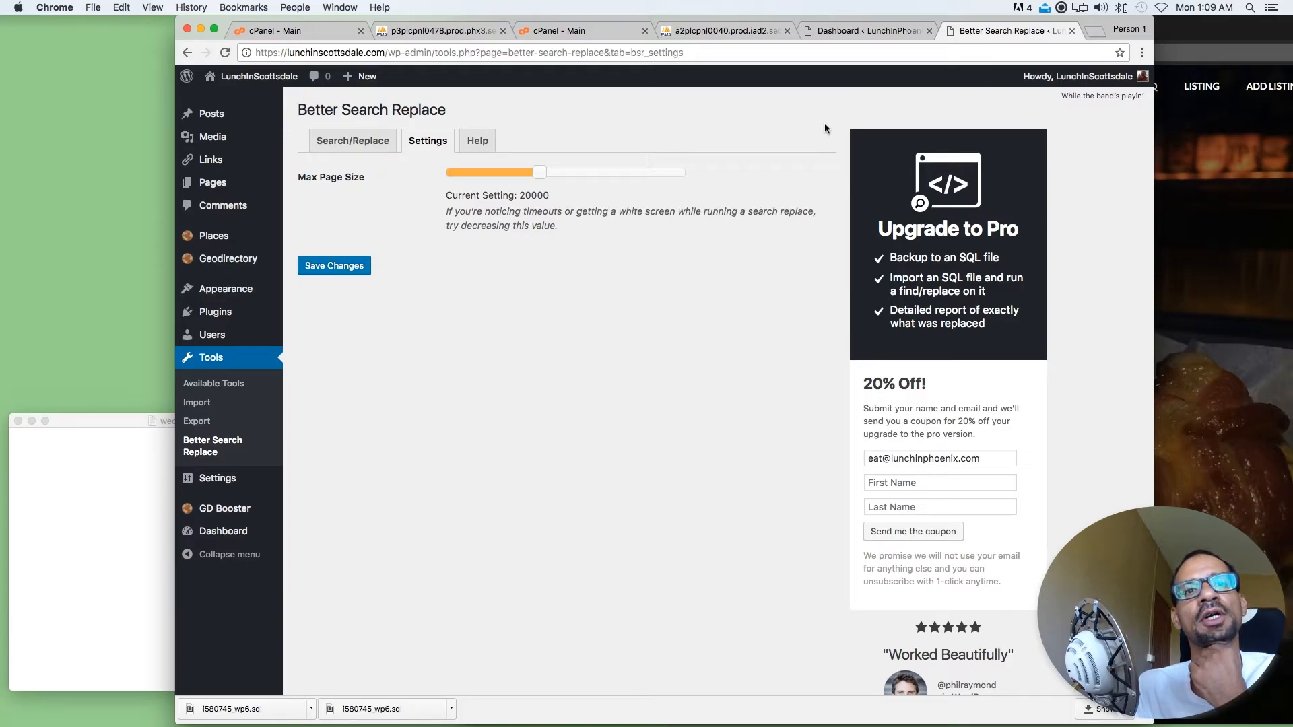
pyautogui.moveTo(538, 175); pyautogui.dragTo(452, 177)
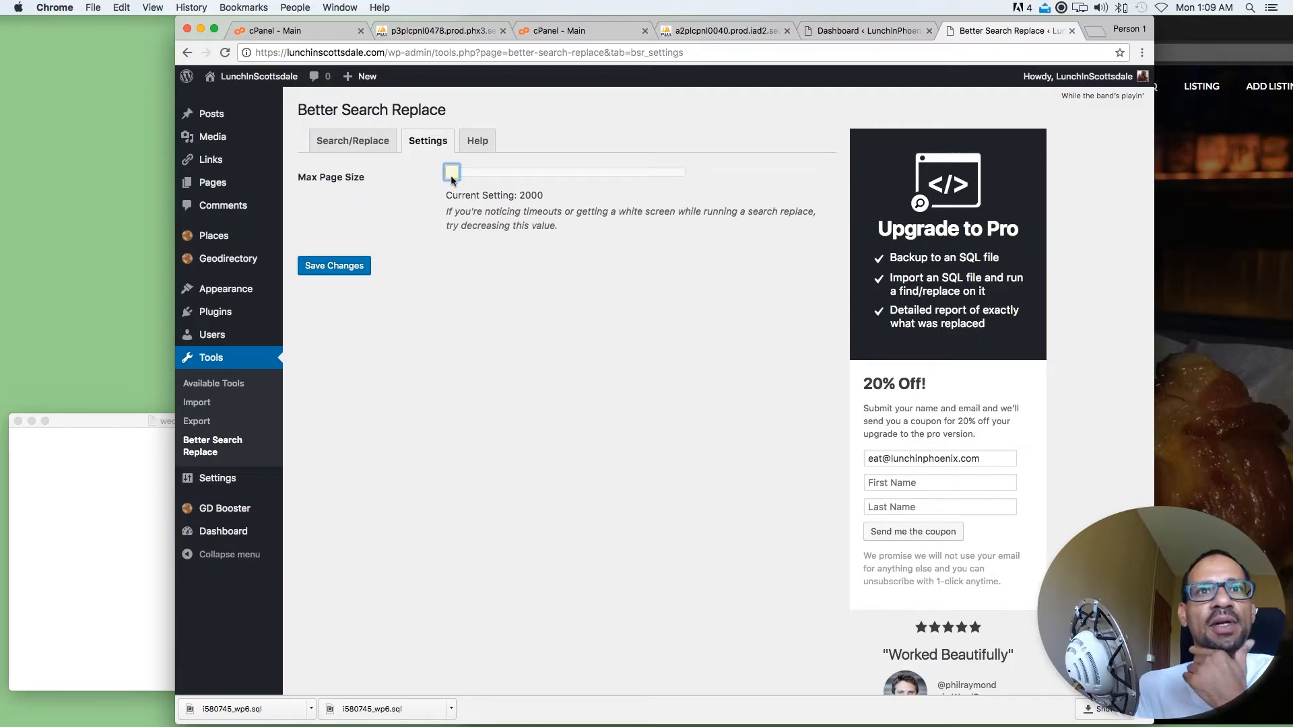
pyautogui.click(343, 267)
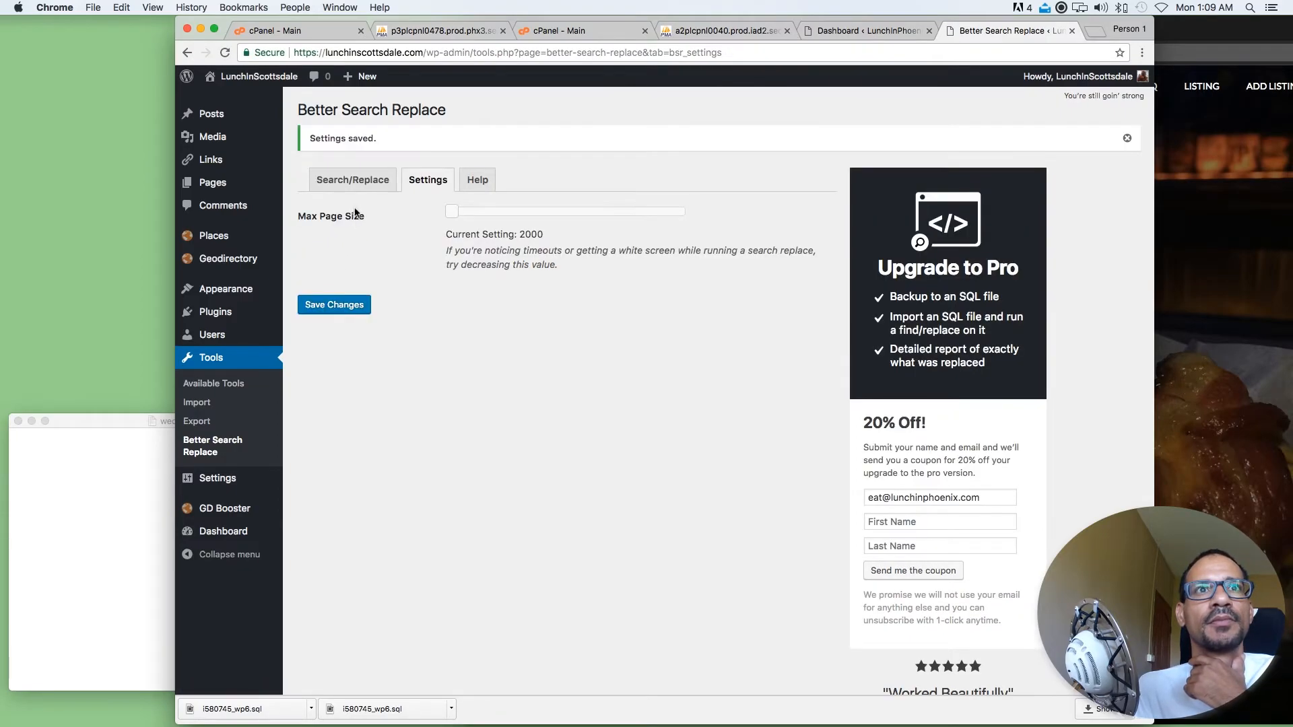
# Fill in the search form again with Lunch In Phoenix, copied from the home page heading, as search text and Lunch In Scottsdale as replacement
pyautogui.click(354, 179)
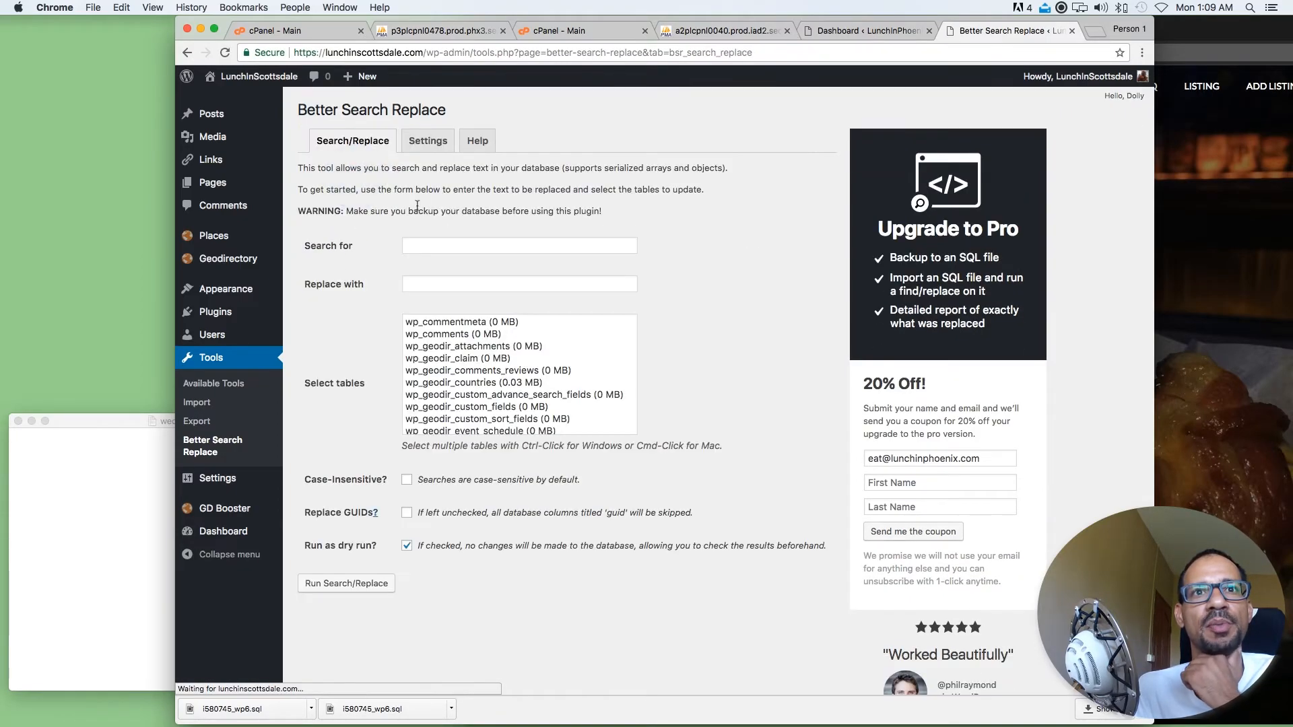
pyautogui.click(426, 283)
pyautogui.click(427, 297)
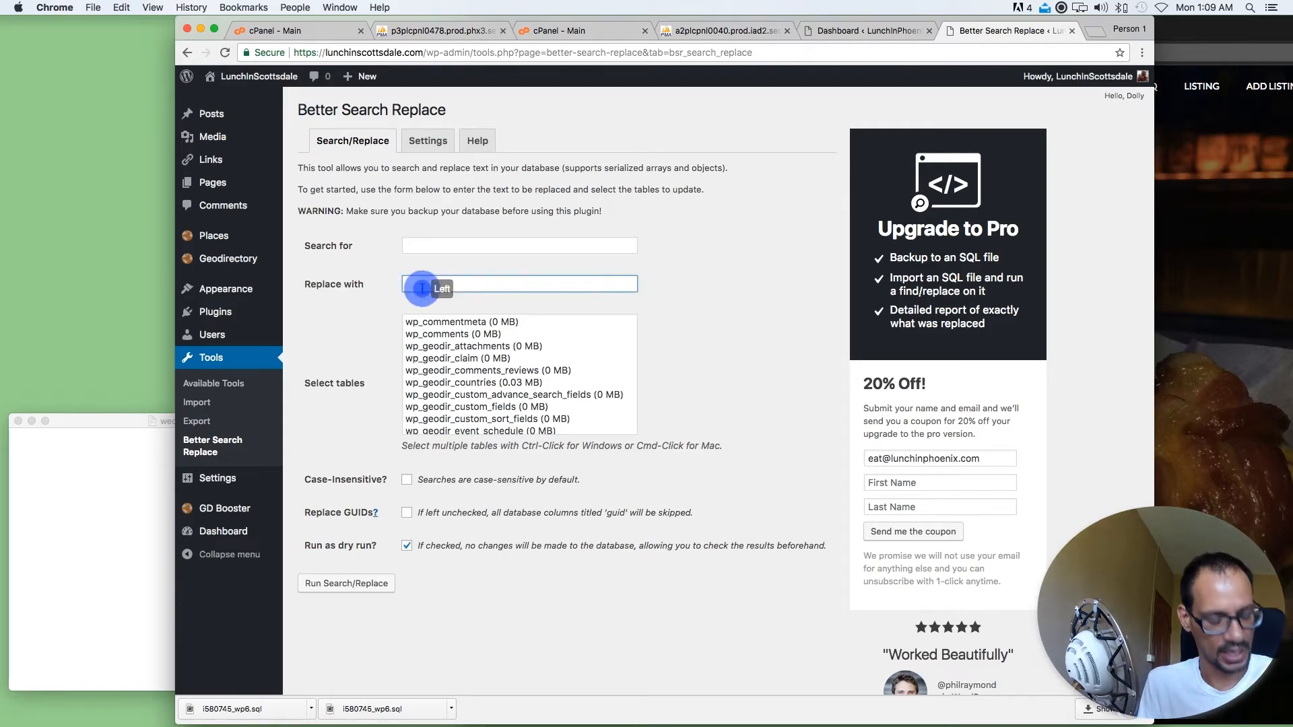
pyautogui.click(1202, 220)
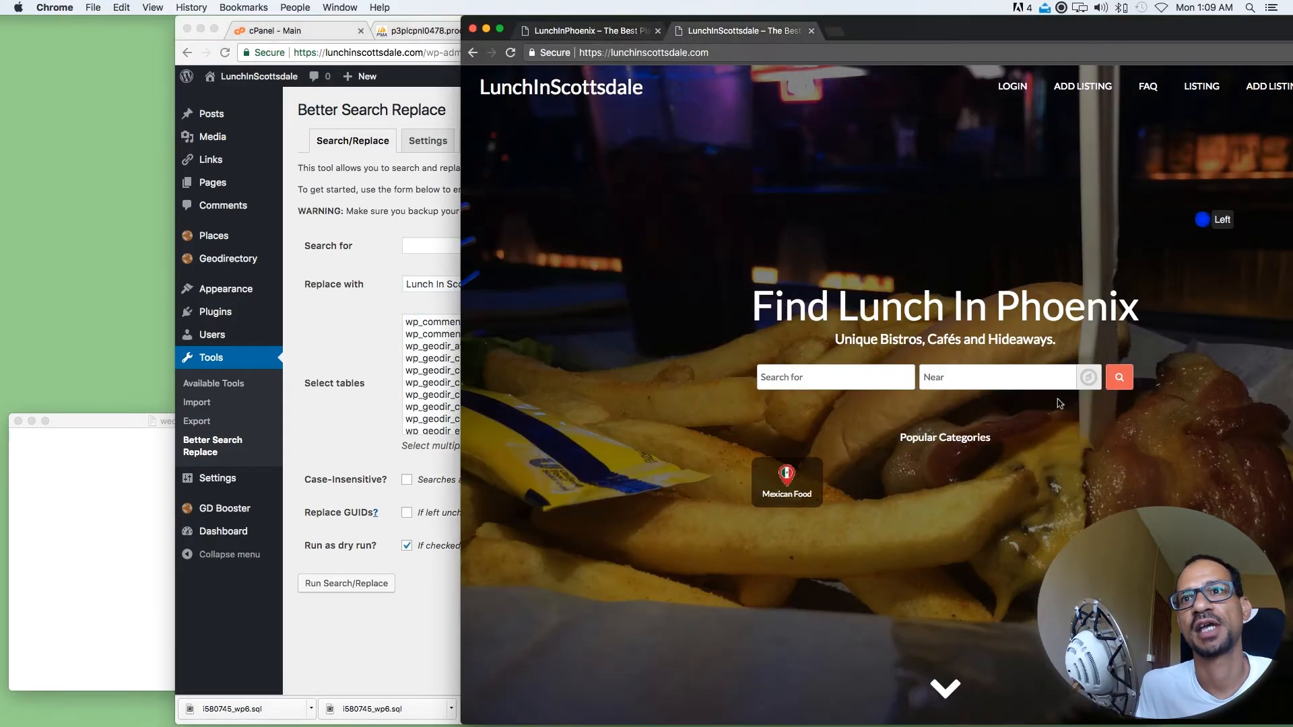
pyautogui.moveTo(1150, 314); pyautogui.dragTo(838, 310)
pyautogui.press('super+c')
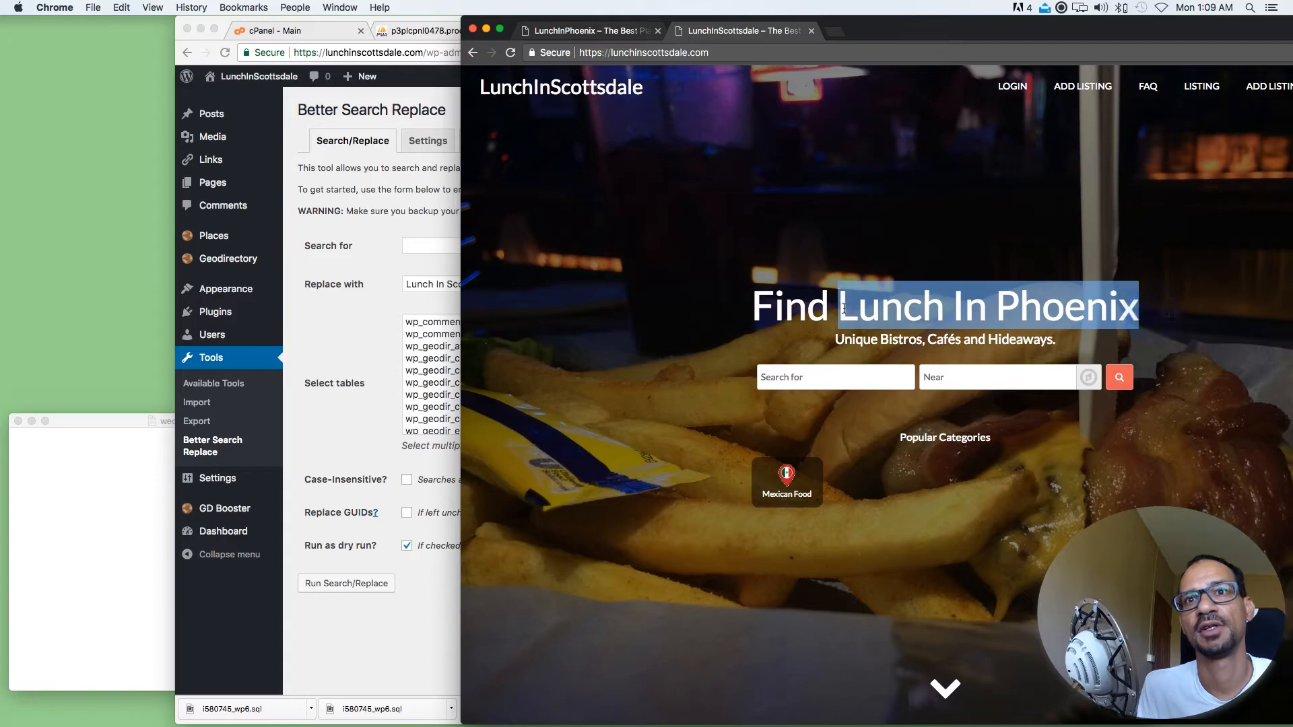
pyautogui.click(418, 246)
pyautogui.press('super+v')
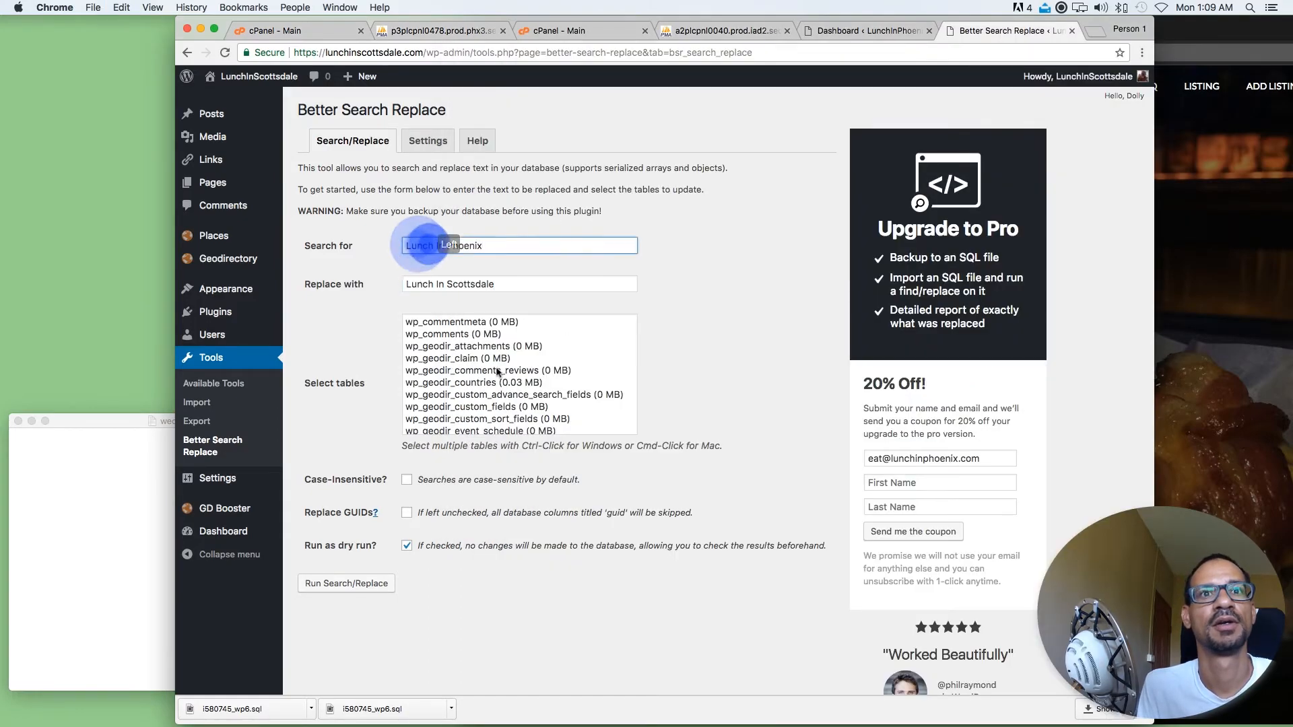
# Select all database tables, turn off the dry run option and run the Lunch In Phoenix replacement again
pyautogui.click(431, 357)
pyautogui.press('super+a')
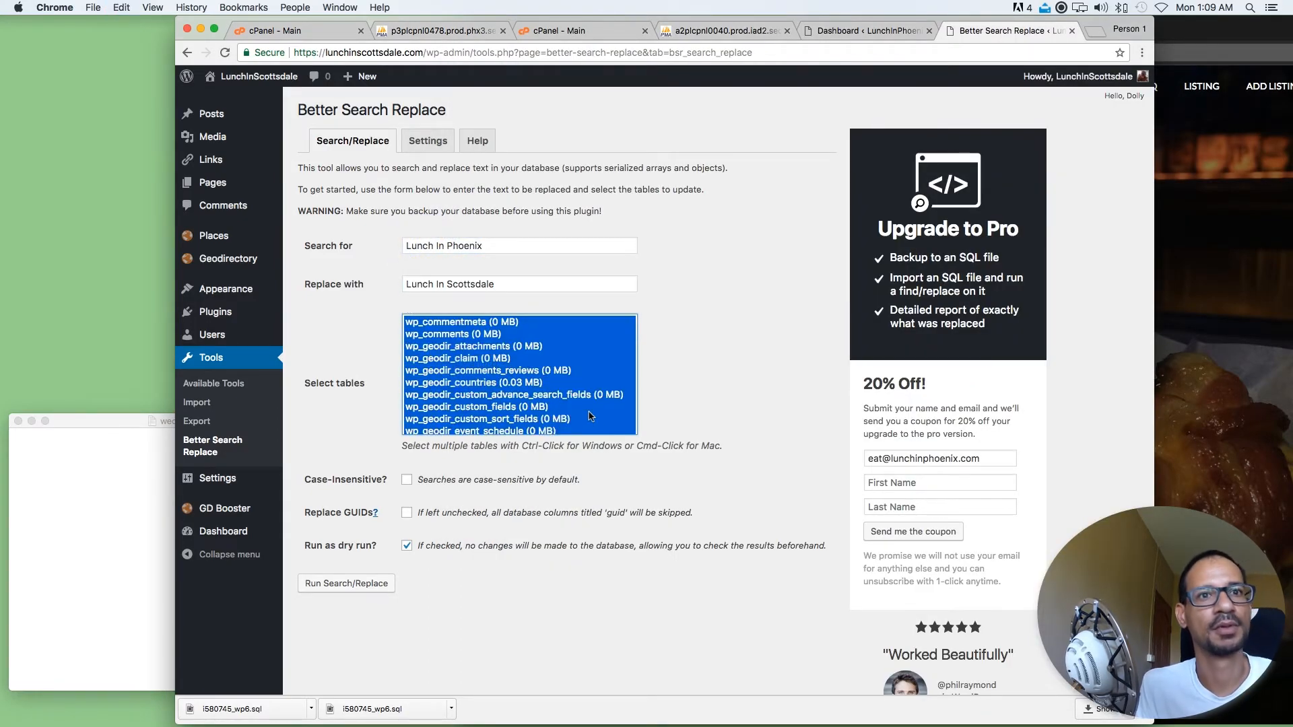
pyautogui.click(407, 545)
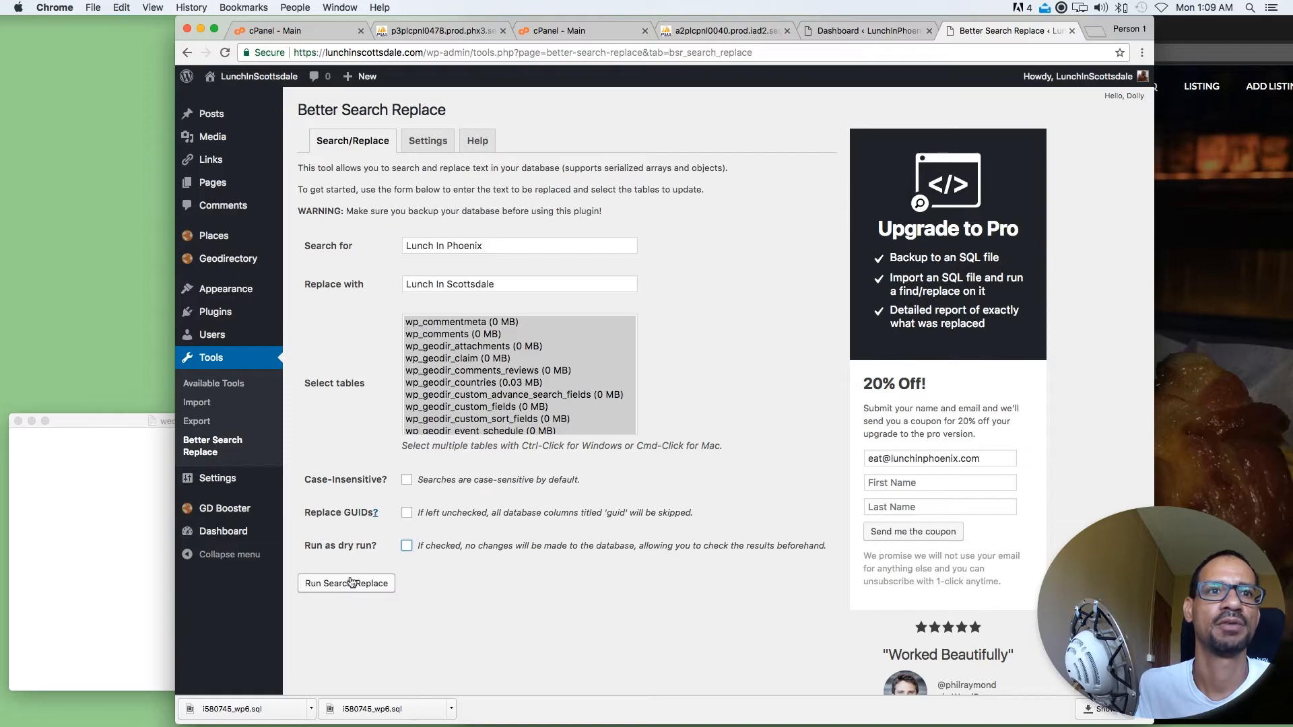
pyautogui.click(350, 582)
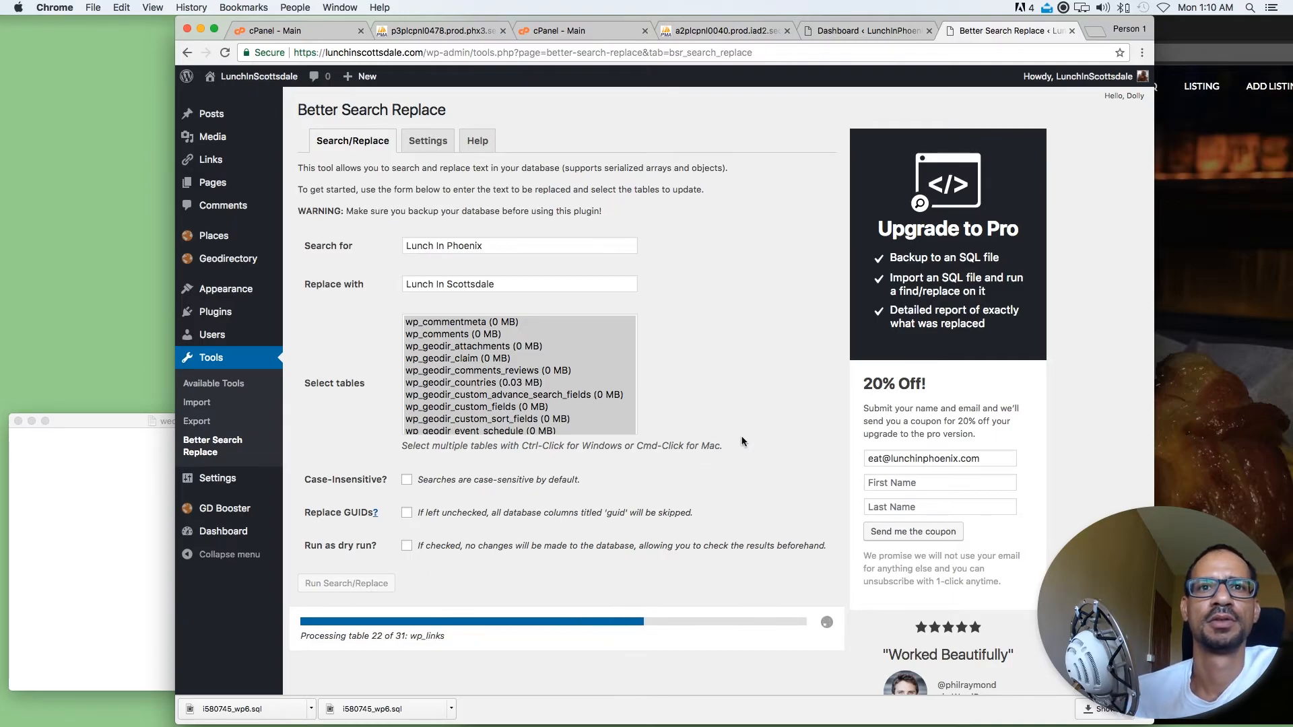
# Reload the lunchinscottsdale.com home page and check its main heading, site title and navigation links after the replacement
pyautogui.scroll(3, 742, 441)
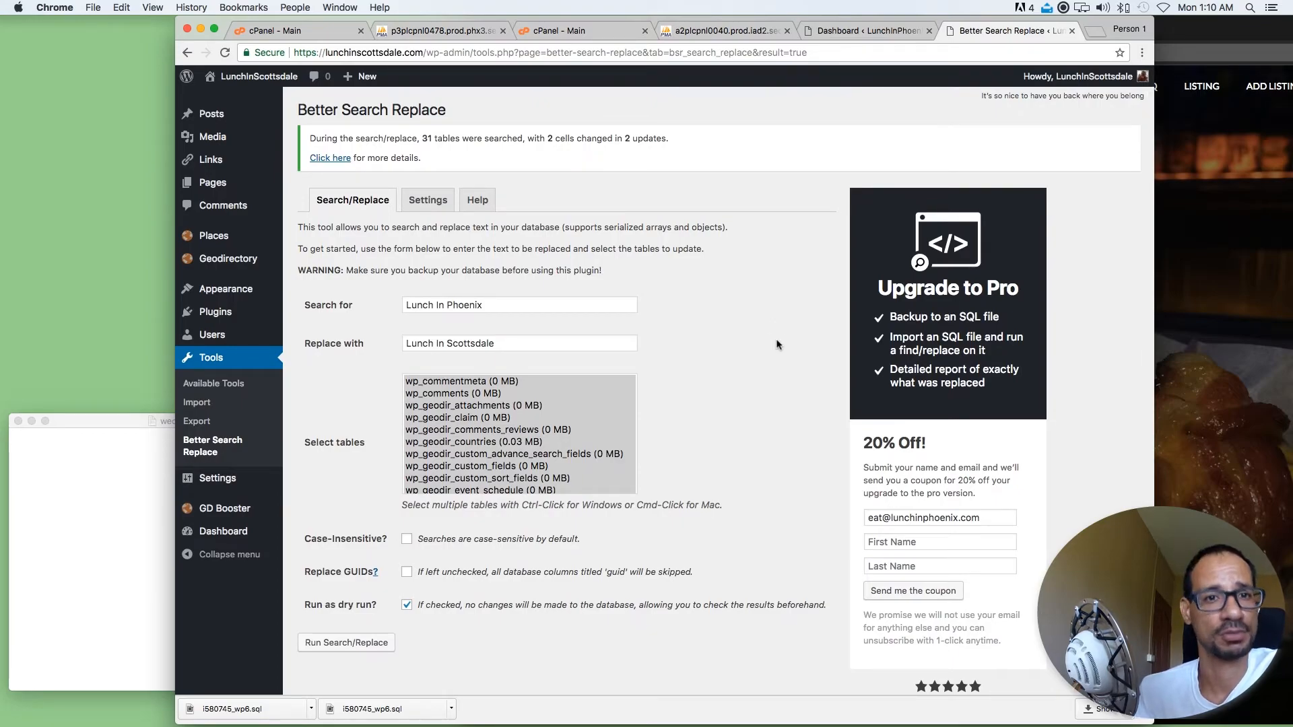
pyautogui.click(747, 381)
pyautogui.click(1172, 210)
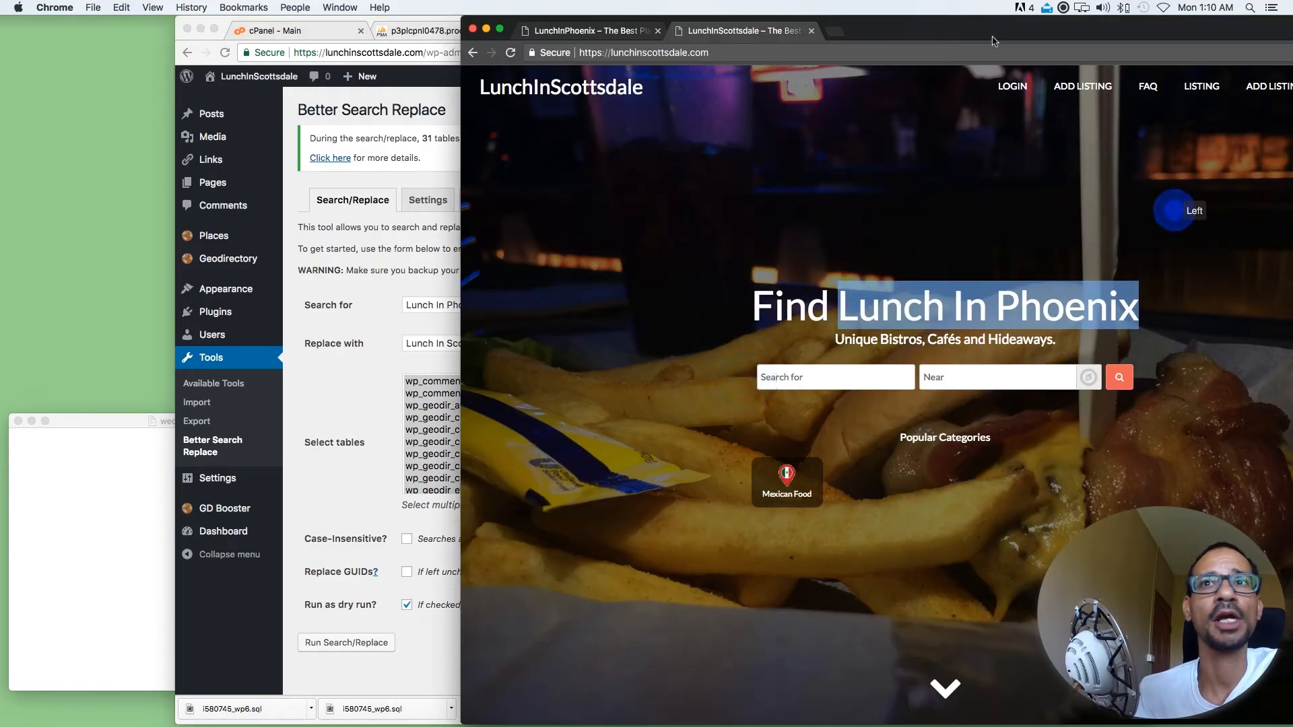
pyautogui.moveTo(994, 43); pyautogui.dragTo(874, 43)
pyautogui.click(391, 52)
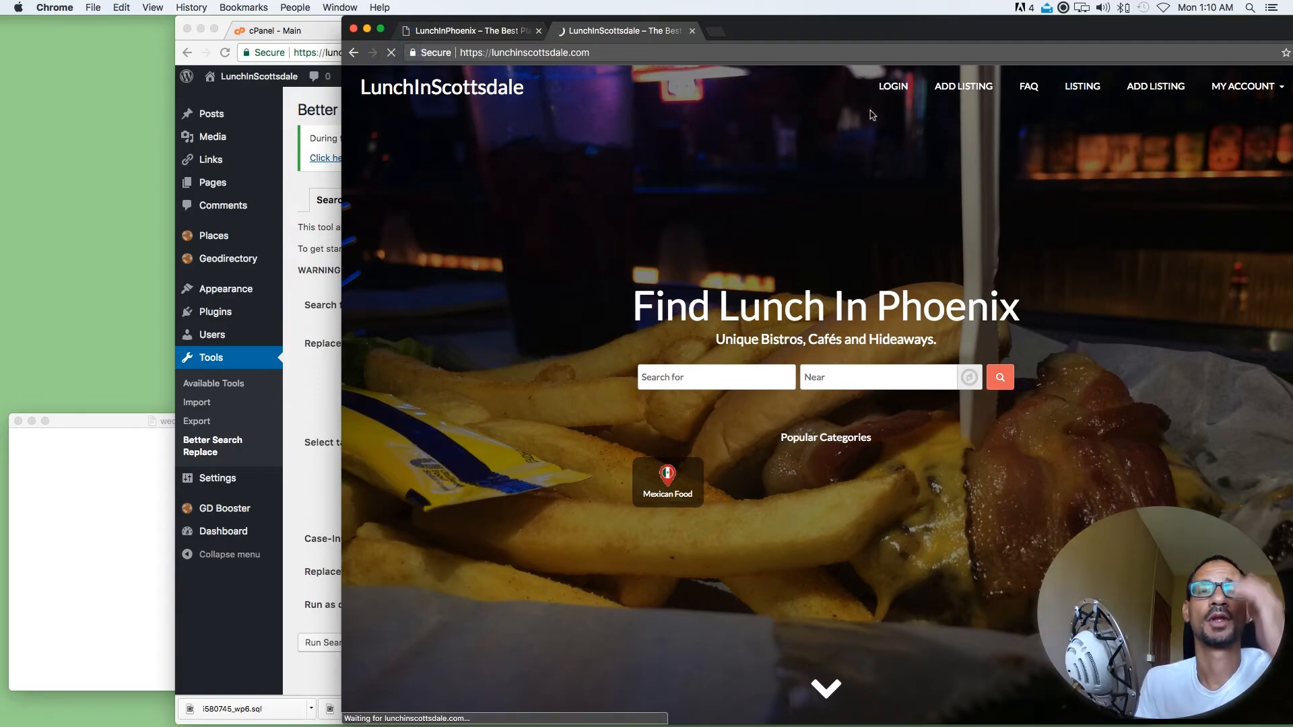
pyautogui.click(1040, 304)
pyautogui.moveTo(1040, 304); pyautogui.dragTo(610, 307)
pyautogui.doubleClick(534, 87)
pyautogui.click(947, 202)
pyautogui.click(843, 76)
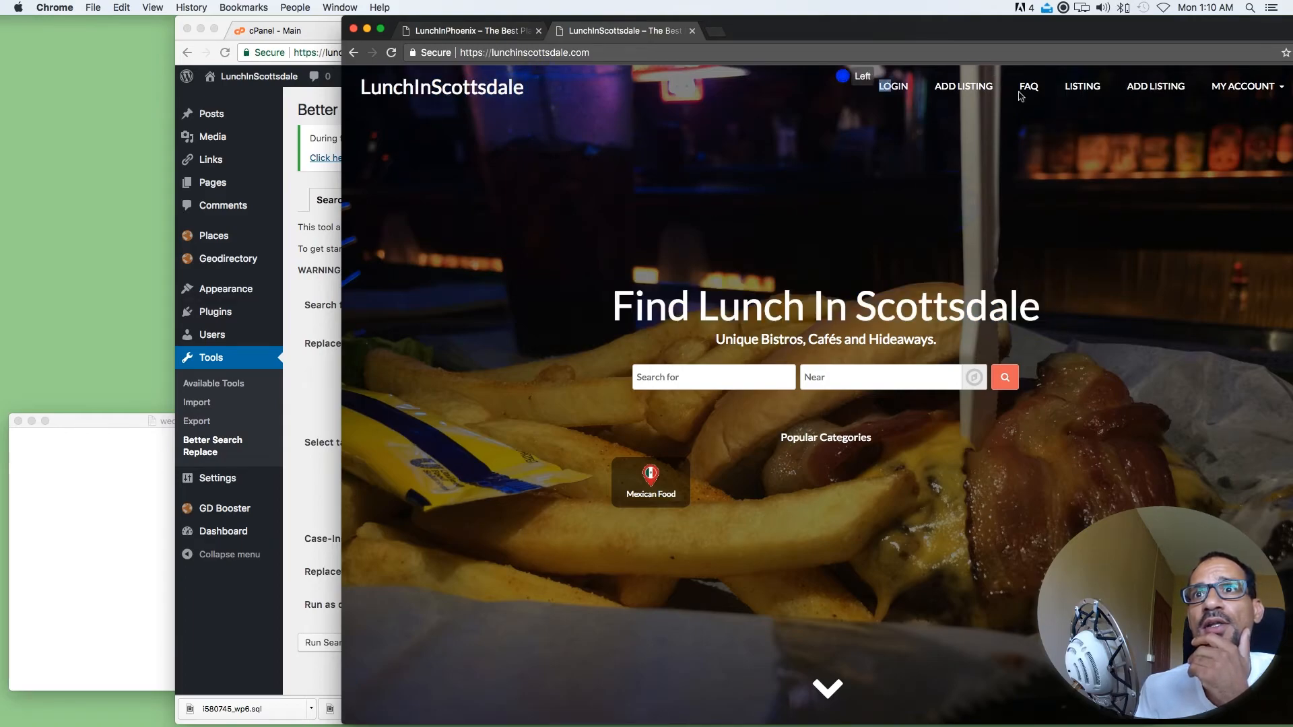
pyautogui.click(1161, 173)
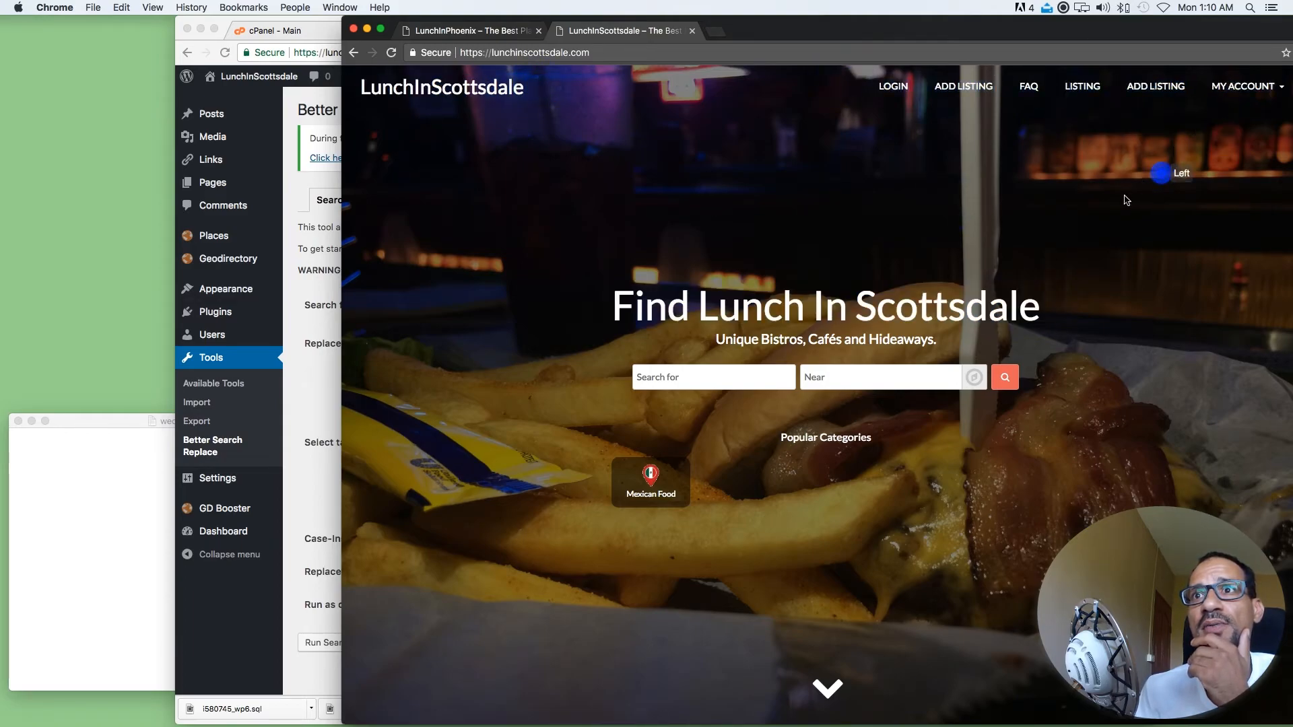
# Examine the lower part of the home page, including the place listings, footer links and copyright line, for leftover Phoenix text
pyautogui.scroll(-10, 1126, 200)
pyautogui.scroll(-6, 1125, 196)
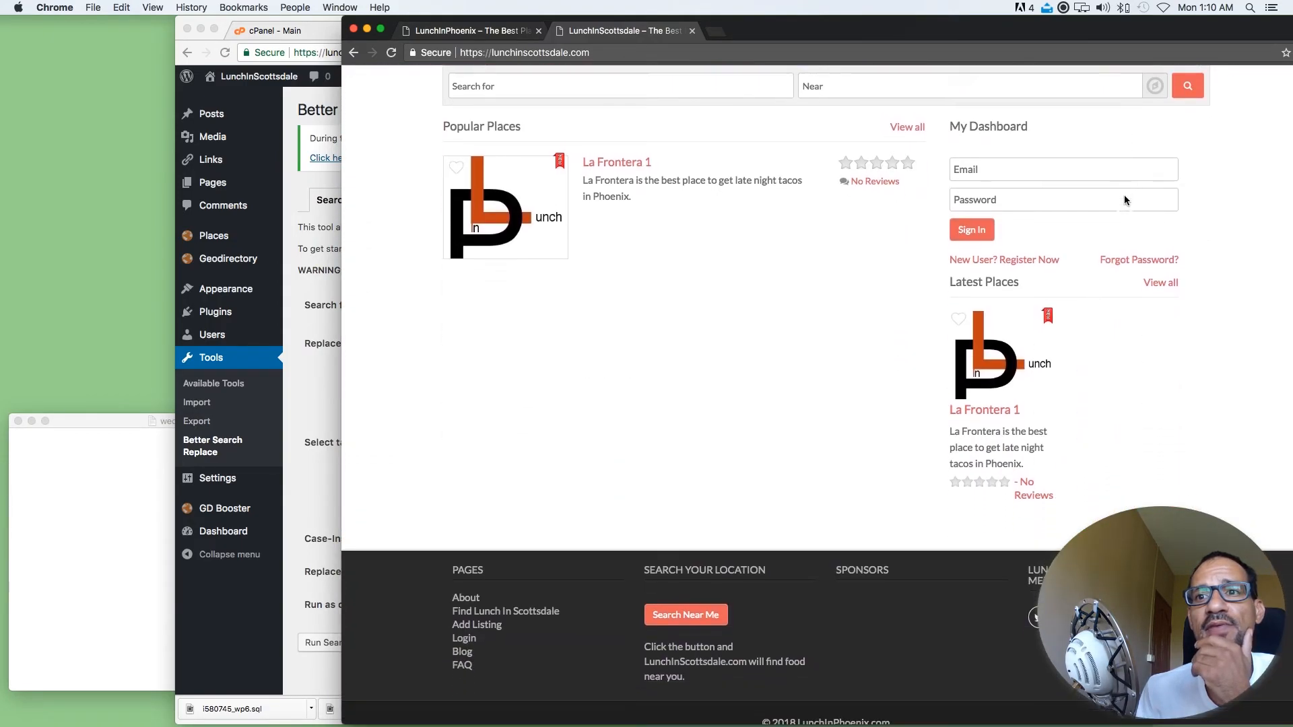
pyautogui.scroll(-2, 1124, 200)
pyautogui.doubleClick(1017, 600)
pyautogui.click(865, 403)
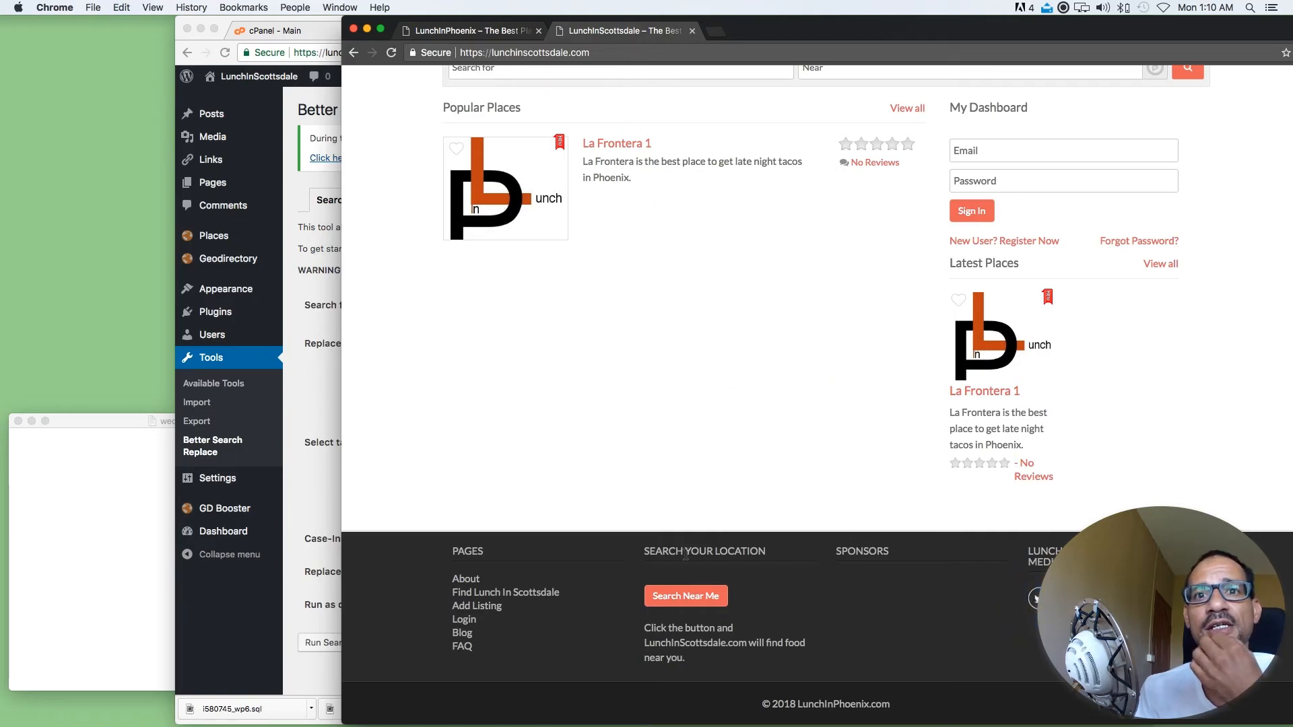
pyautogui.click(773, 442)
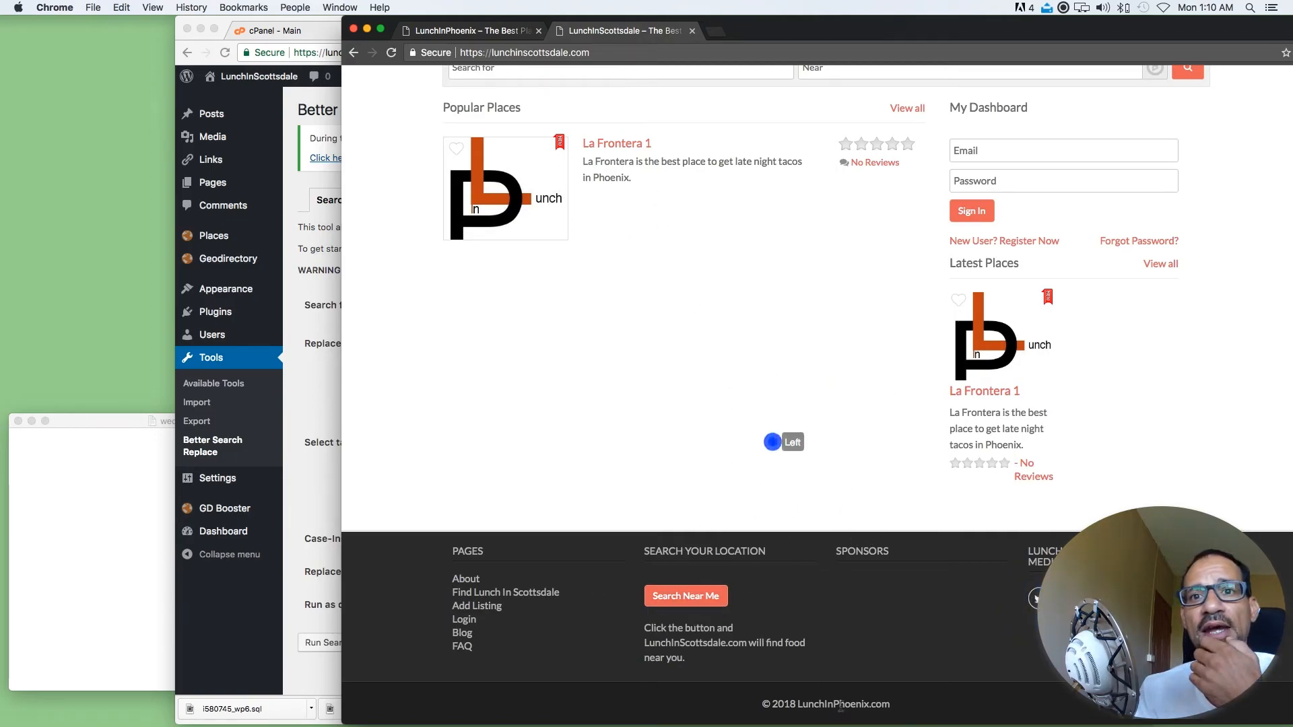
pyautogui.moveTo(908, 704); pyautogui.dragTo(756, 705)
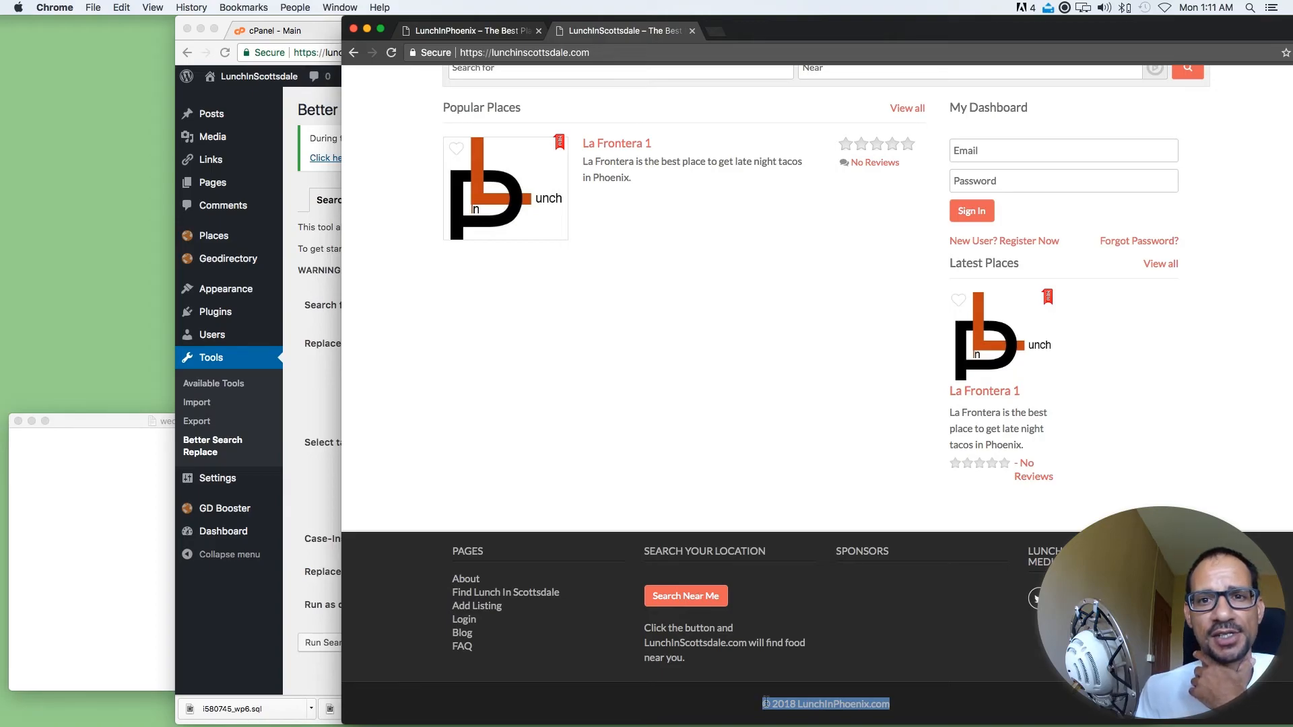
pyautogui.moveTo(936, 707); pyautogui.dragTo(765, 704)
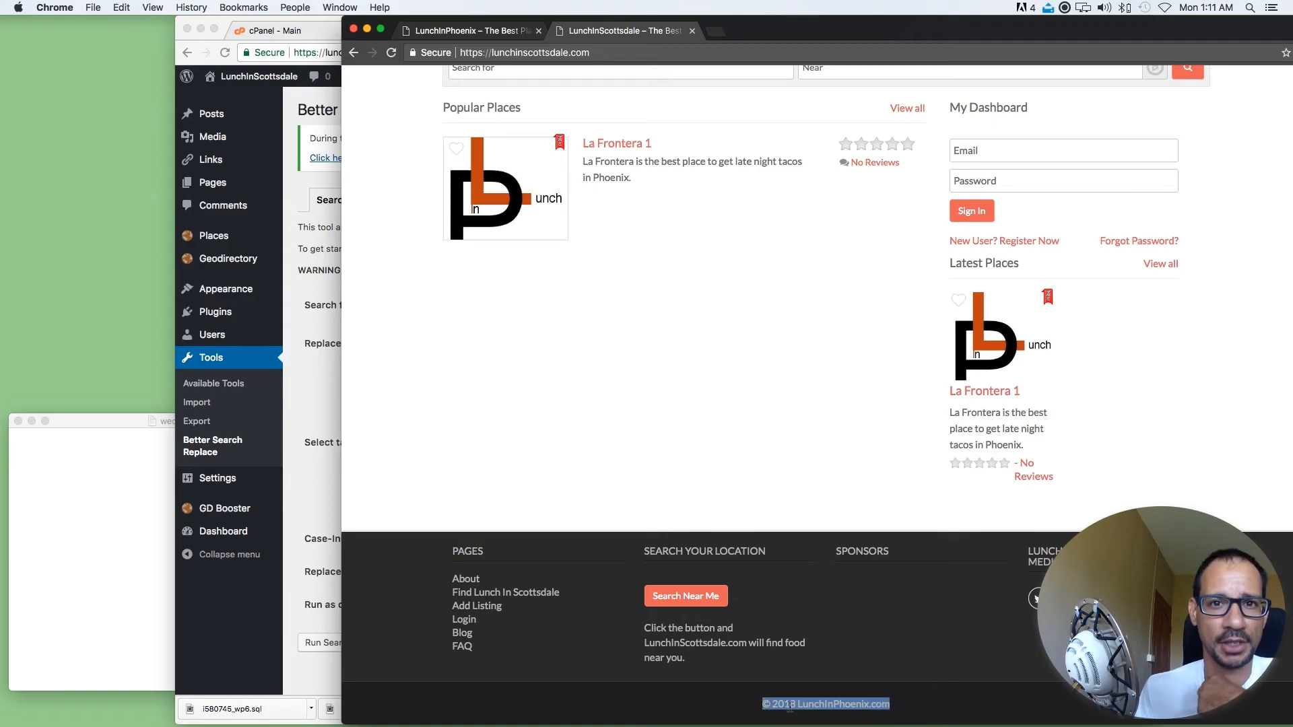
pyautogui.moveTo(908, 707); pyautogui.dragTo(749, 704)
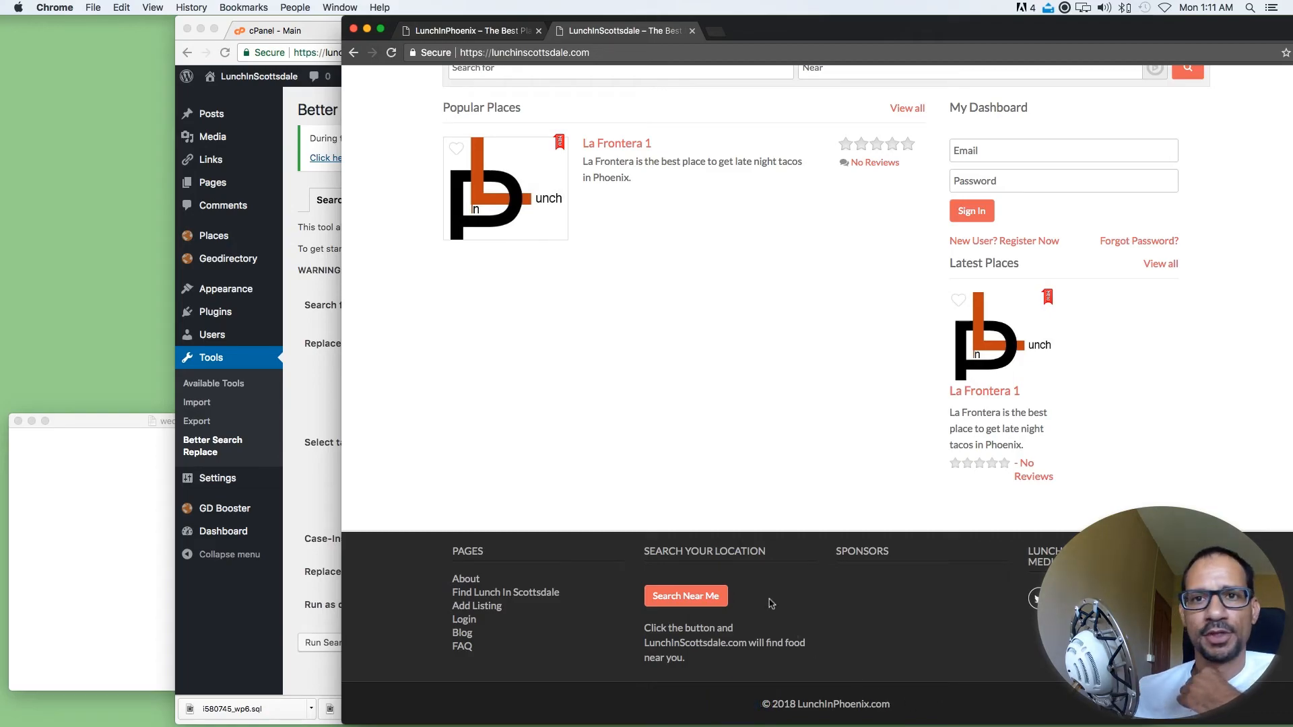
pyautogui.click(835, 587)
# Compare the top of the LunchInScottsdale home page with the original LunchInPhoenix home page
pyautogui.scroll(5, 828, 640)
pyautogui.scroll(10, 823, 680)
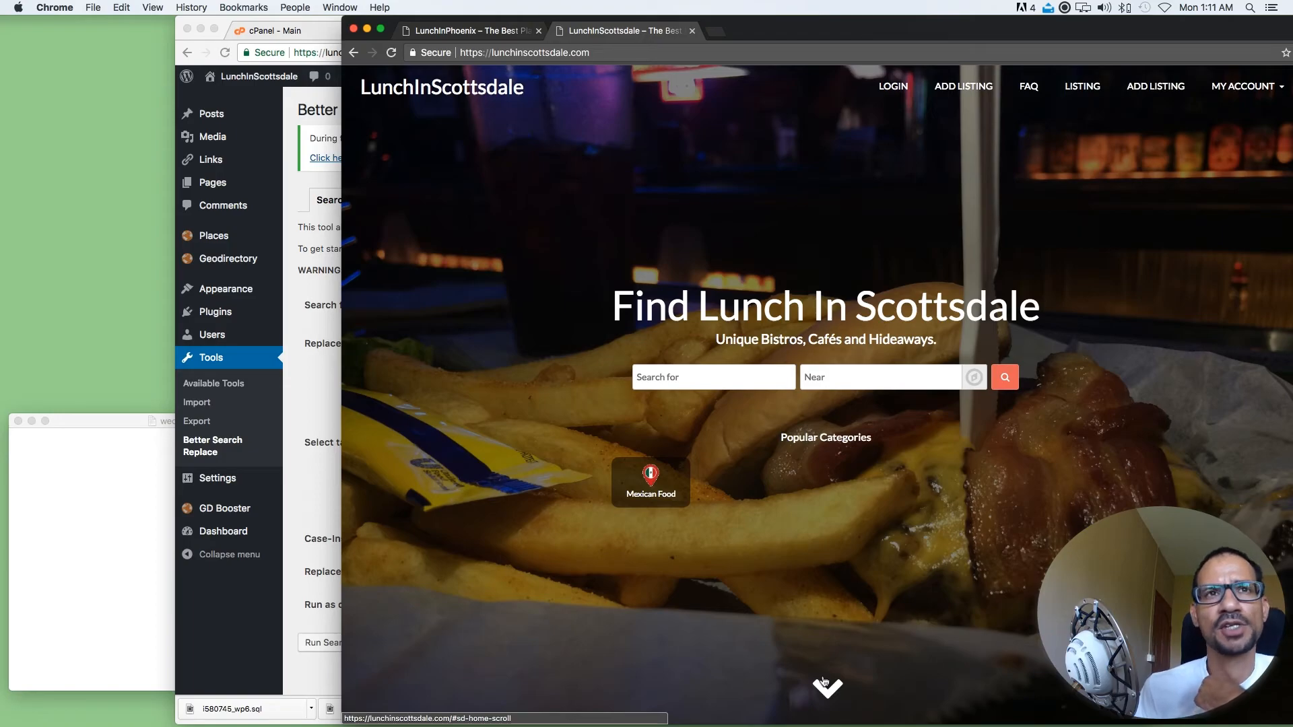
pyautogui.click(482, 37)
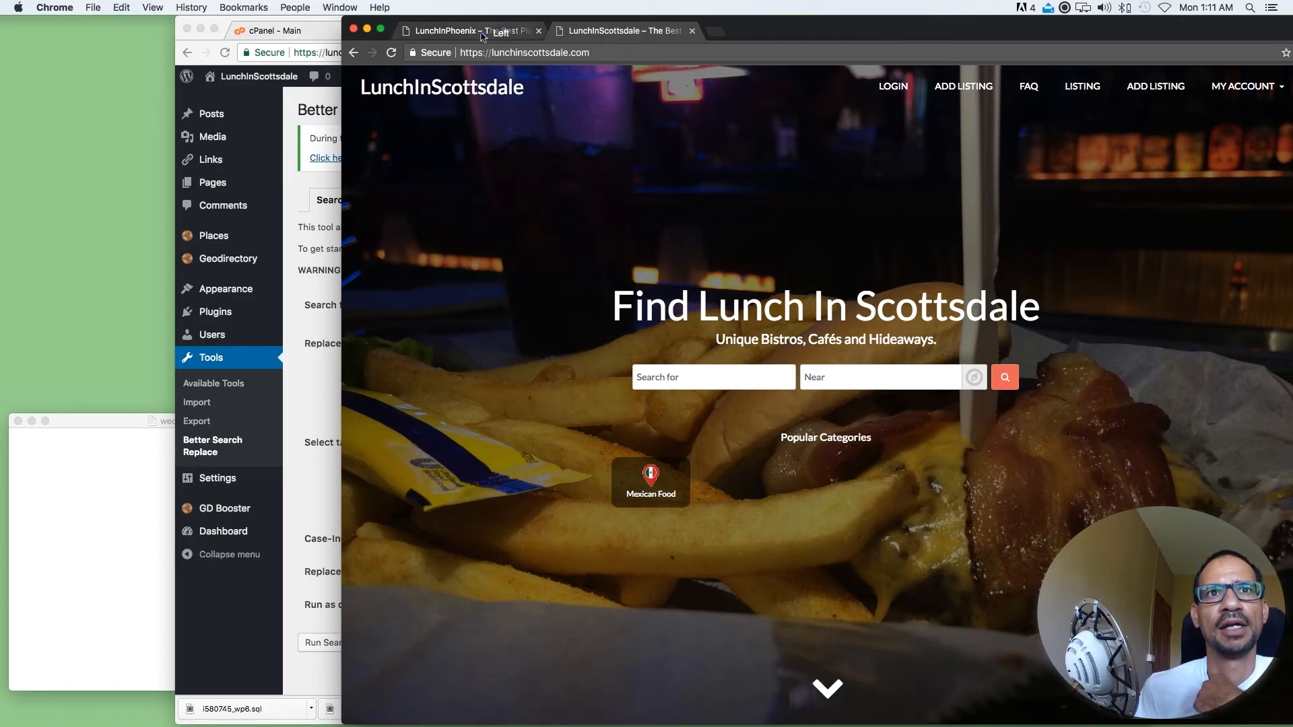
pyautogui.click(588, 35)
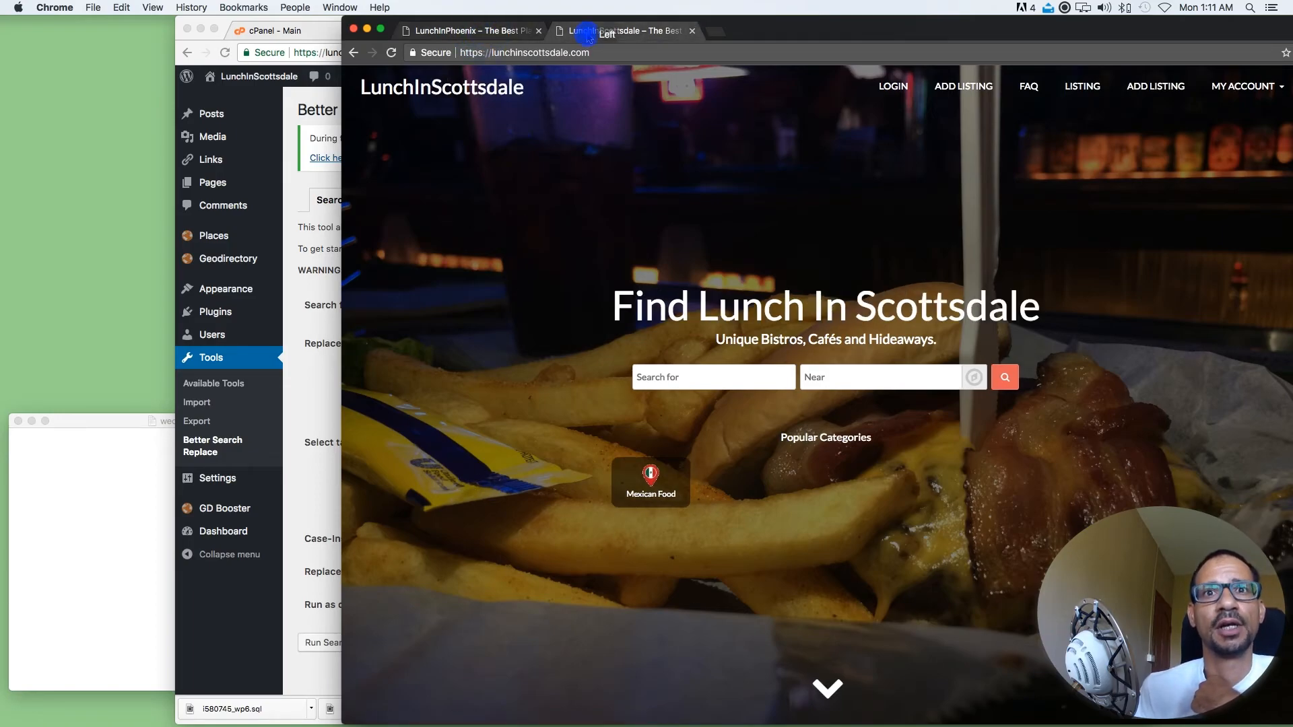
pyautogui.click(461, 31)
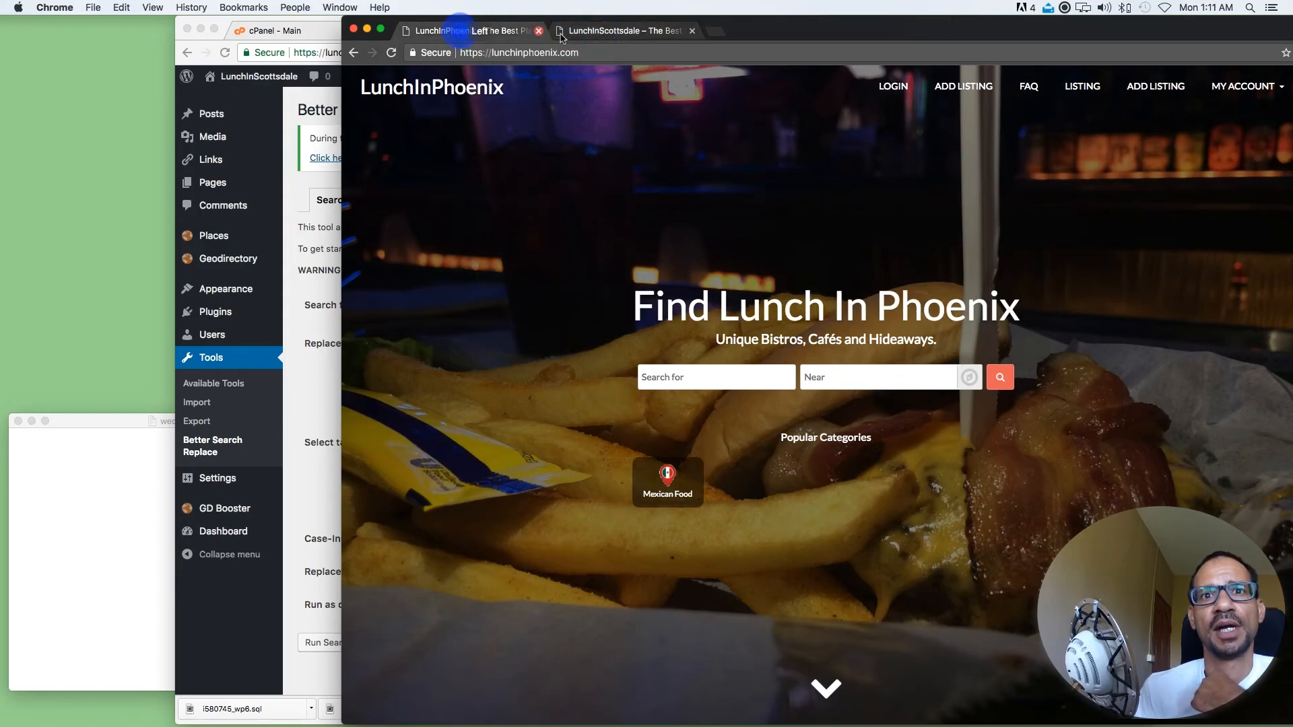
pyautogui.click(591, 31)
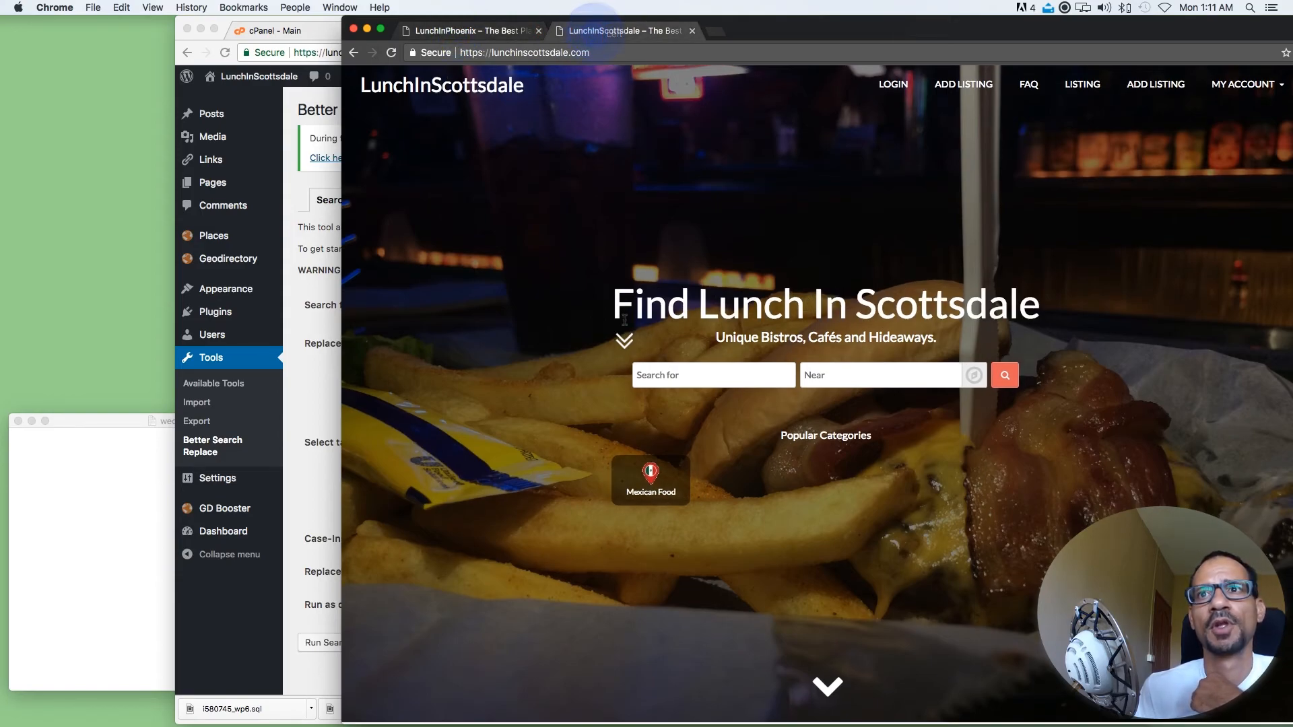
# Open the La Frontera 1 listing on lunchinscottsdale.com and look through its details and footer
pyautogui.scroll(-10, 624, 319)
pyautogui.press('super+r')
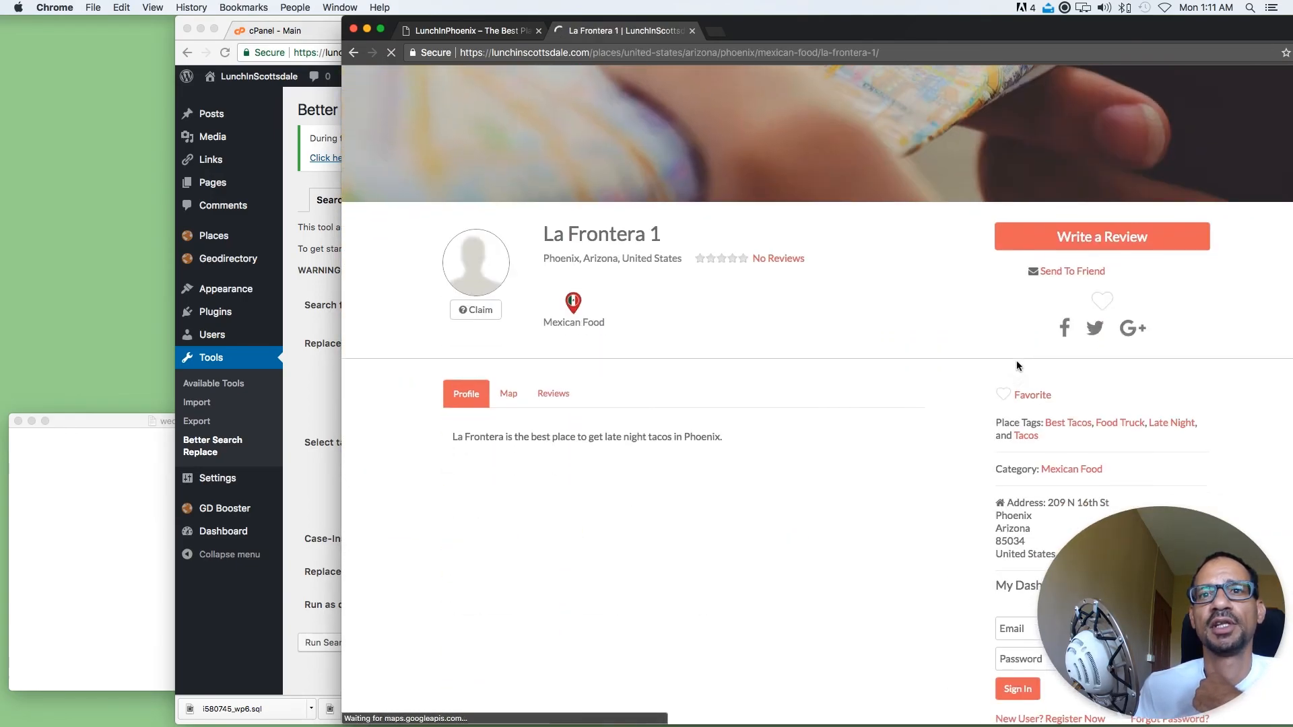
pyautogui.scroll(-15, 1016, 362)
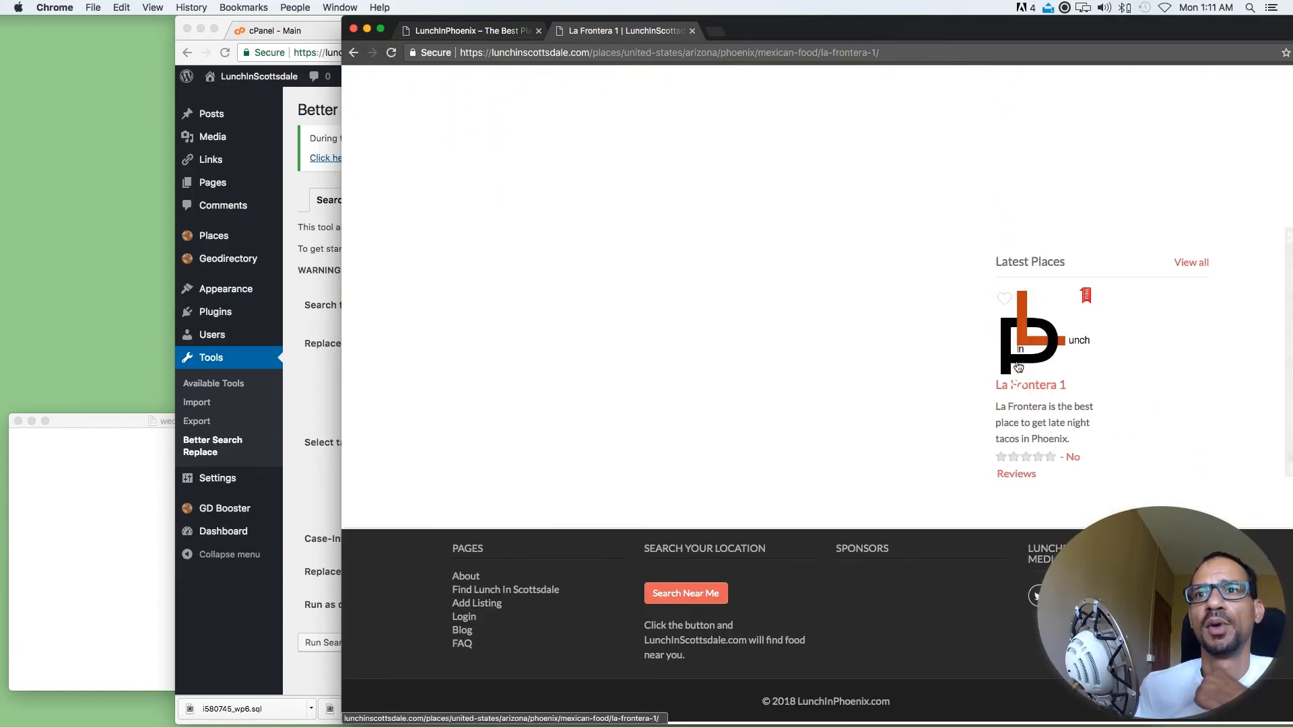
pyautogui.scroll(15, 1017, 364)
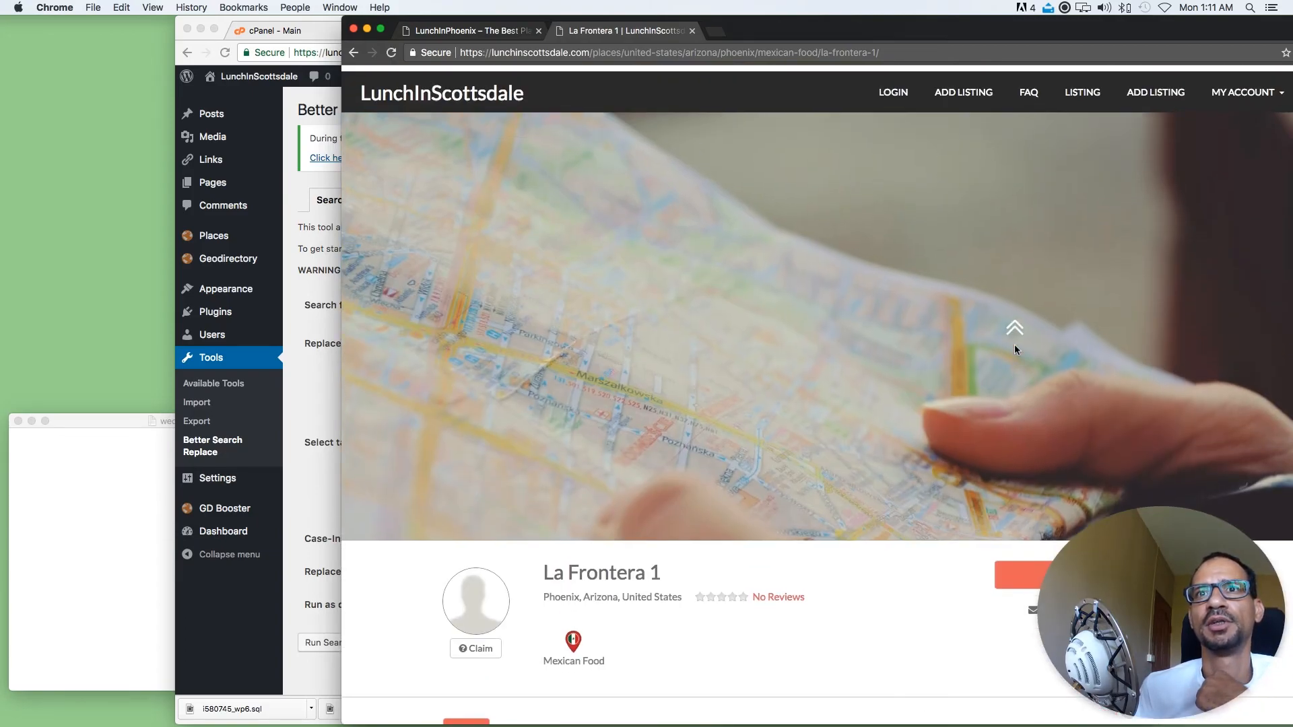
# Return to the LunchInScottsdale WordPress admin and open the list of Places
pyautogui.moveTo(341, 30); pyautogui.dragTo(749, 30)
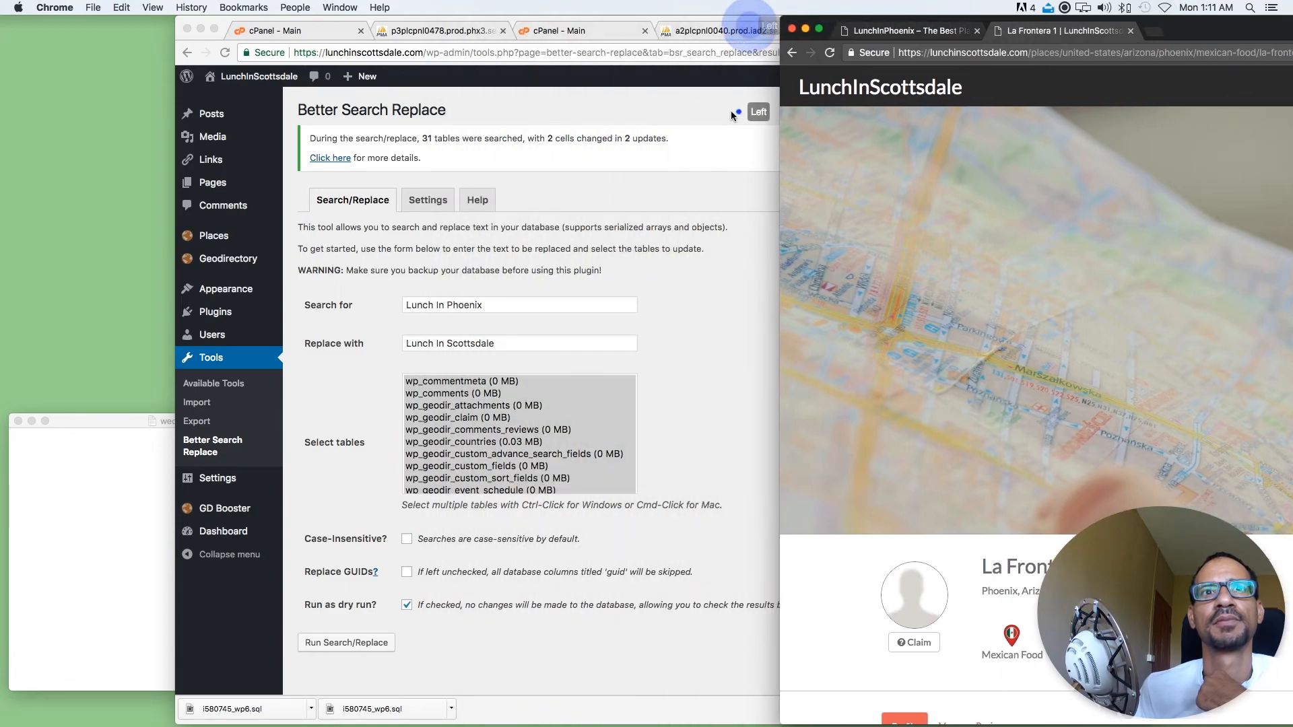
pyautogui.click(739, 112)
pyautogui.click(214, 235)
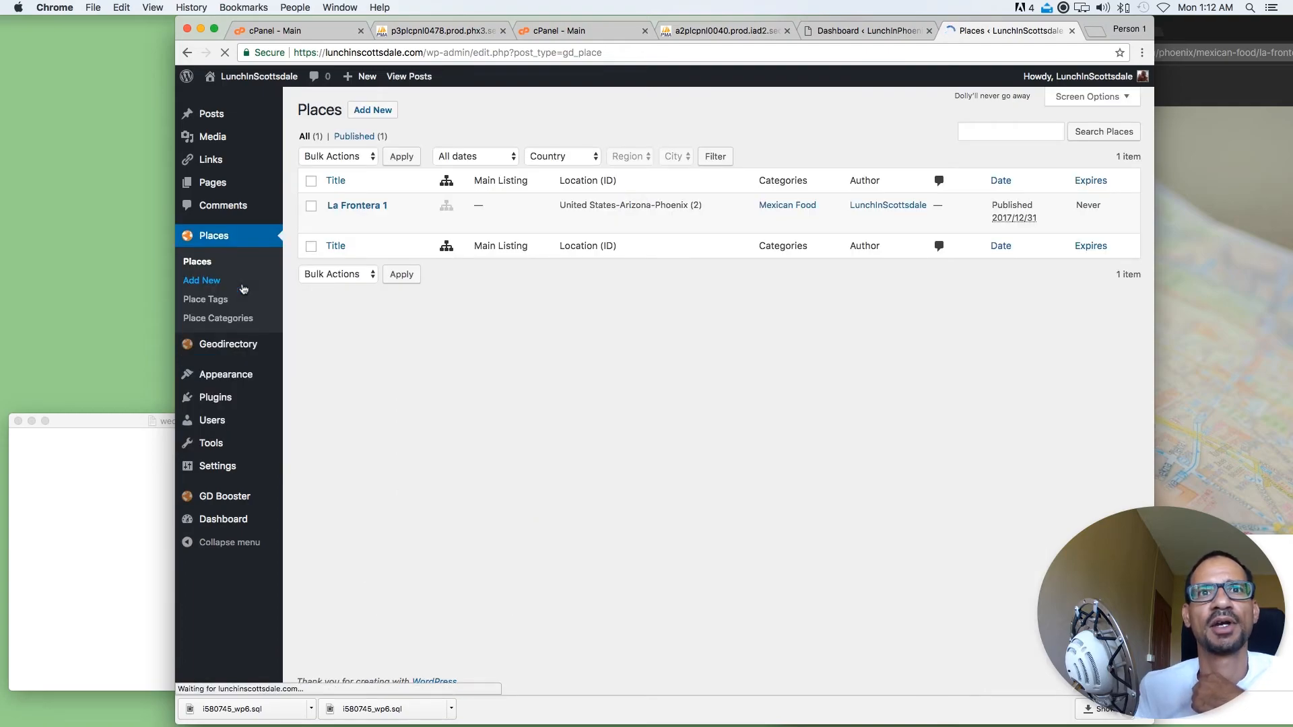
pyautogui.click(808, 130)
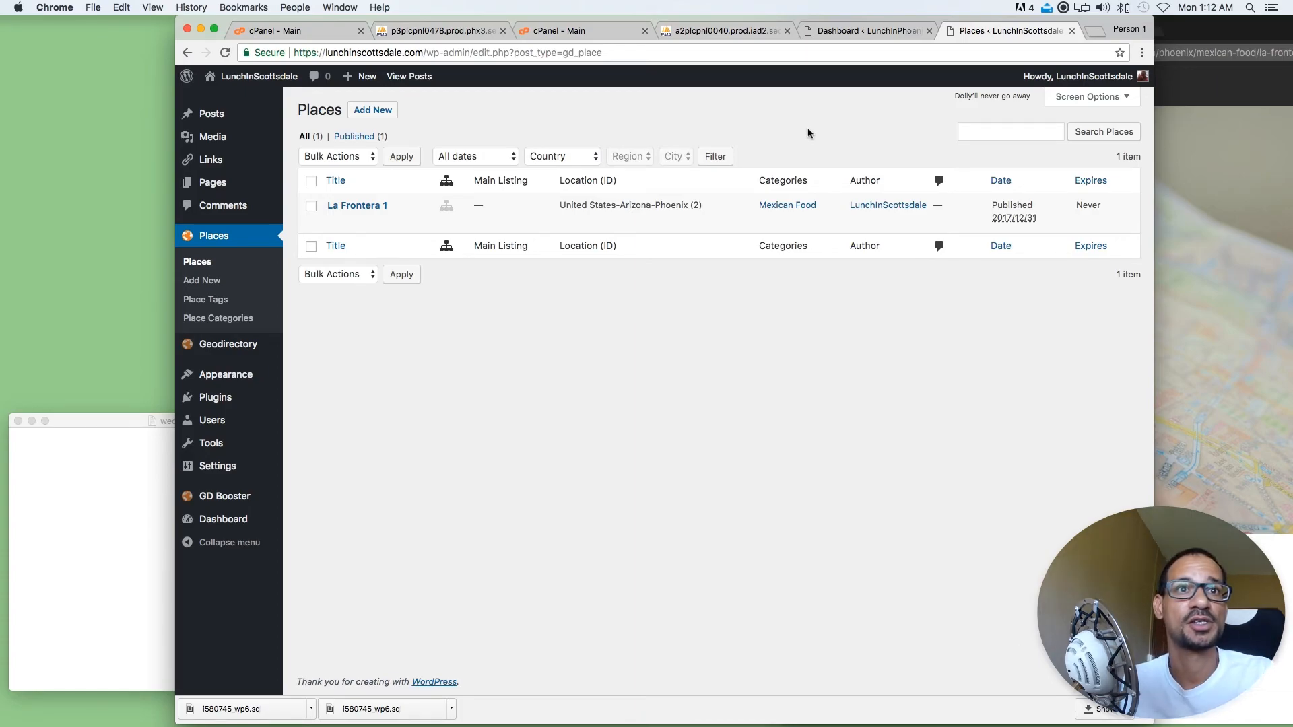
pyautogui.click(286, 235)
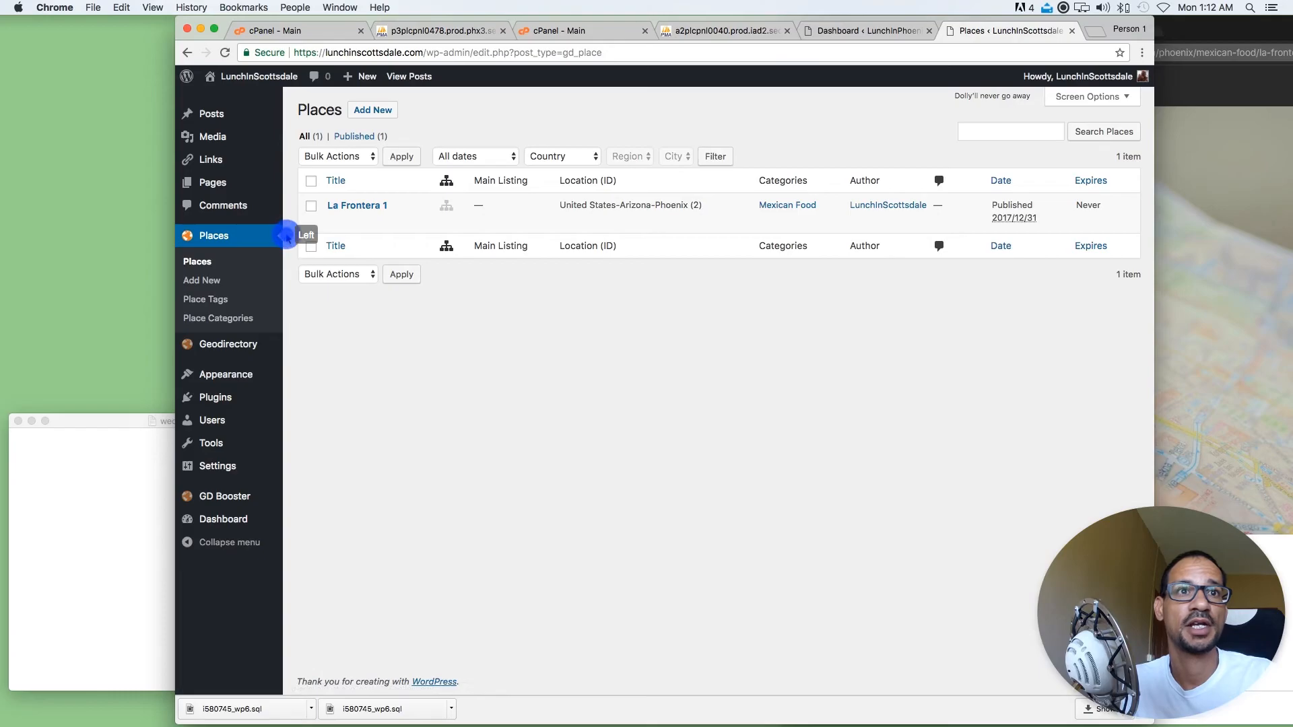